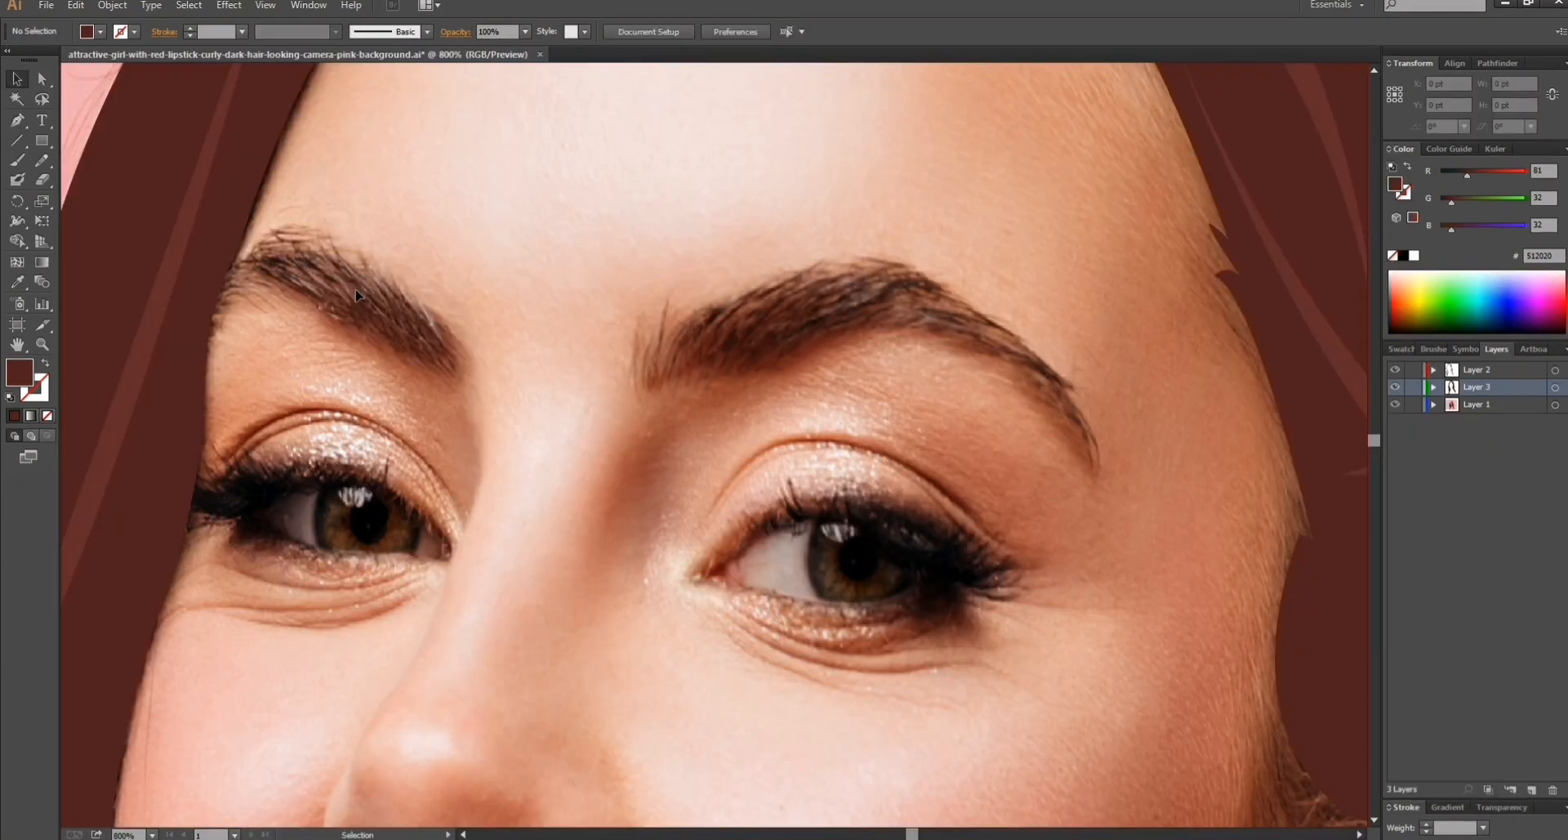
Draw a closed dark-brown shape over the left eyebrow with the Pen tool, following its arch, rounded inner end and tapered tail.
click(16, 122)
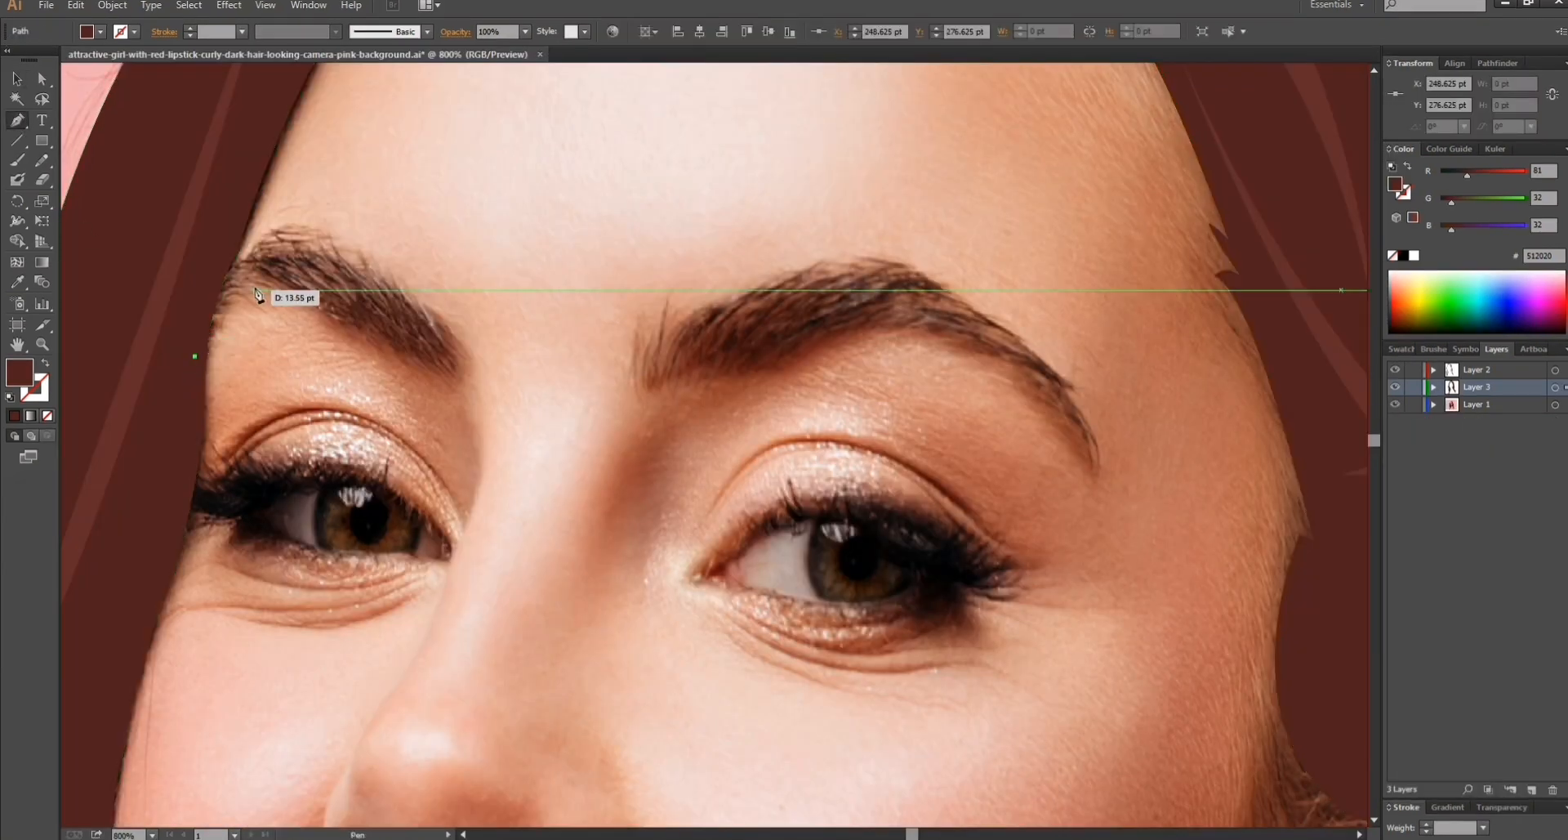
drag(226, 323, 255, 290)
click(454, 389)
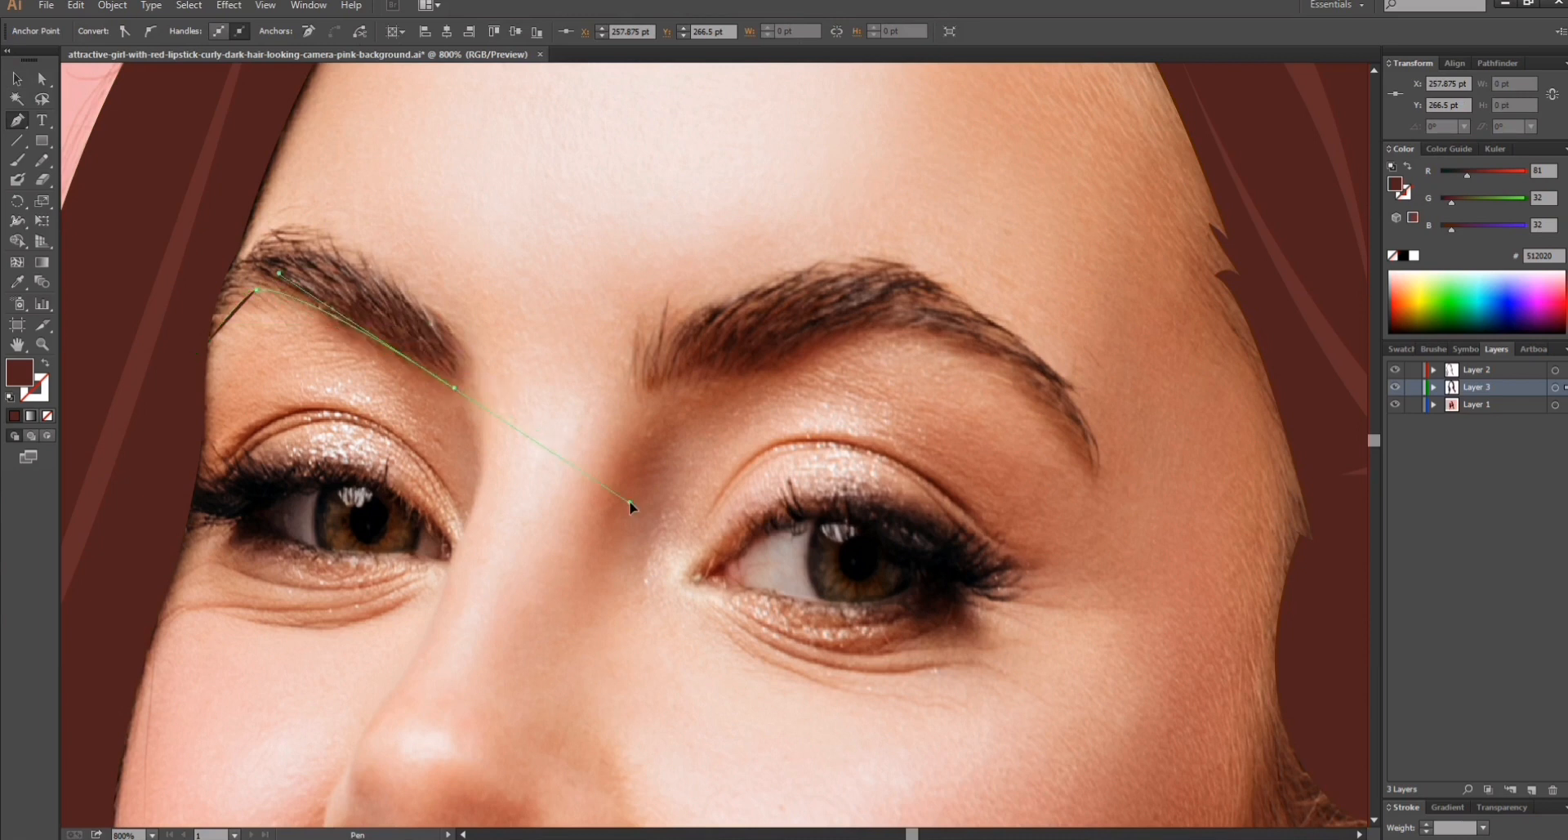
drag(623, 497, 623, 495)
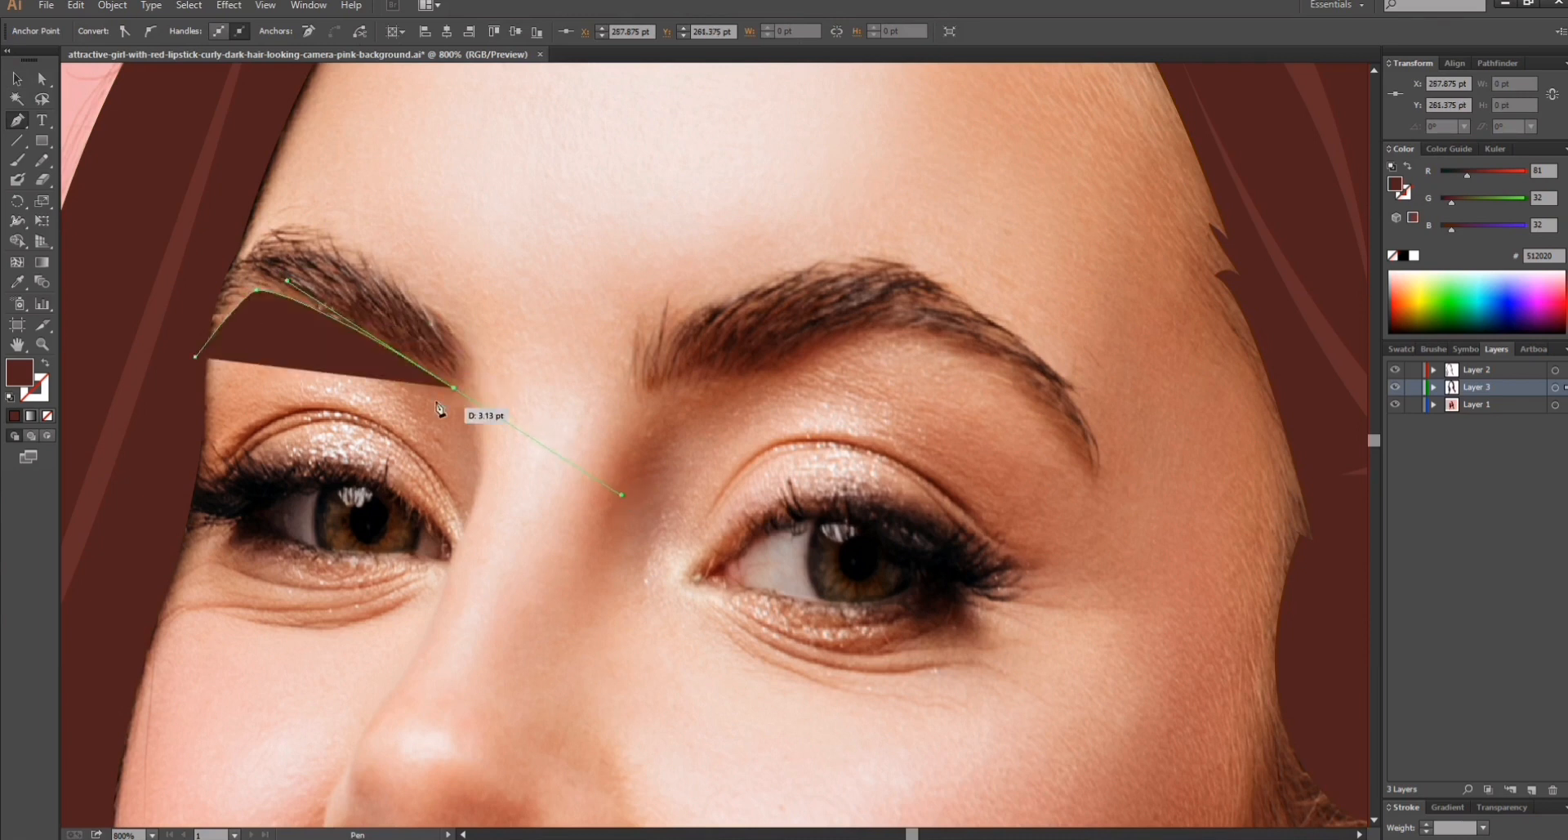
drag(464, 333, 441, 320)
click(466, 336)
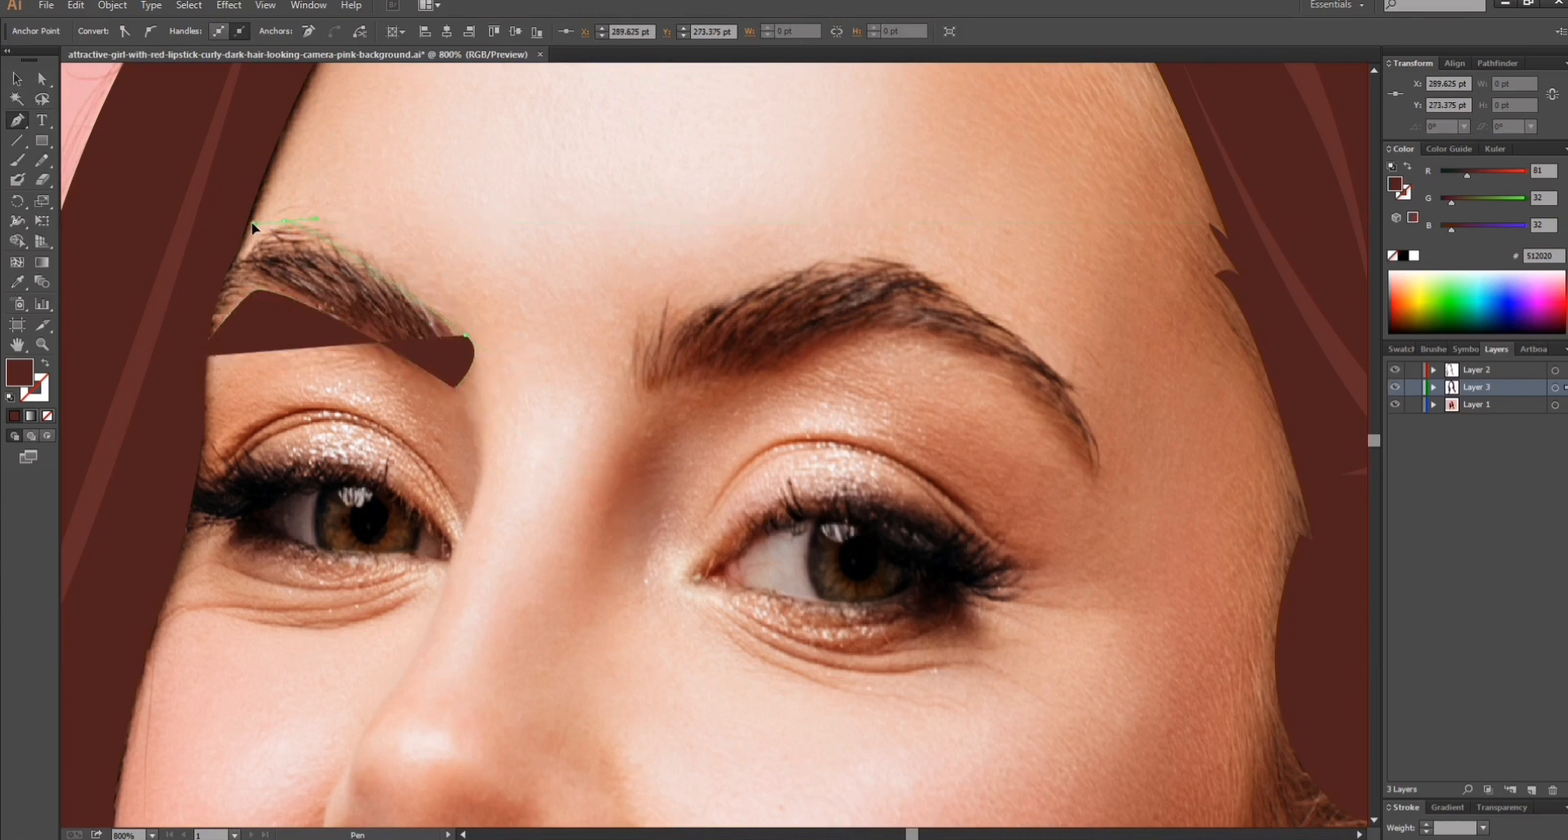
drag(253, 224, 253, 224)
click(284, 220)
drag(195, 356, 198, 441)
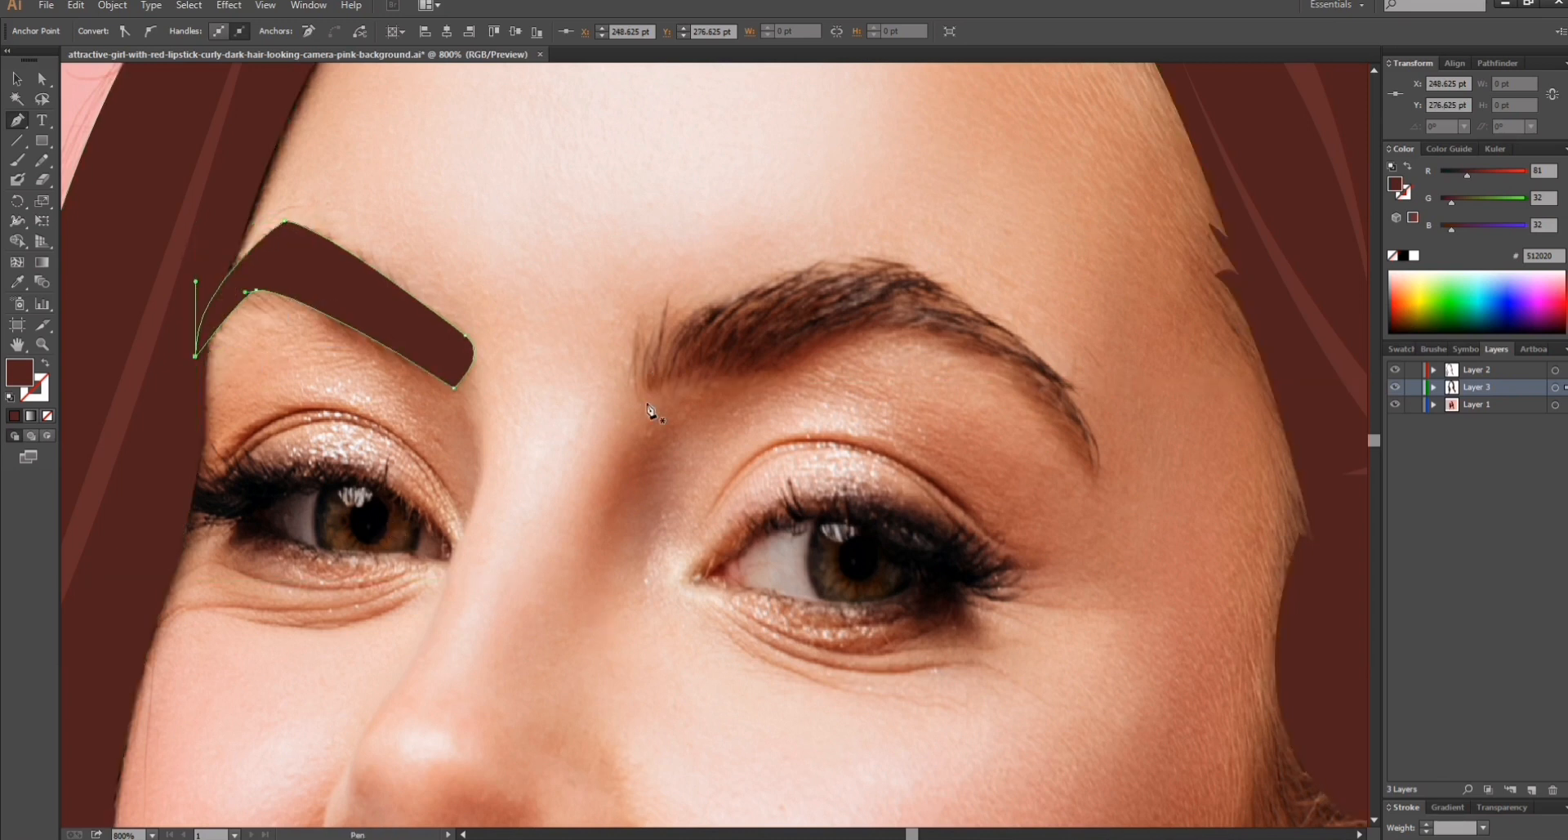
Trace the right eyebrow's lower edge out to the pointed tail and back along the upper edge to the arch's peak.
drag(648, 413, 916, 326)
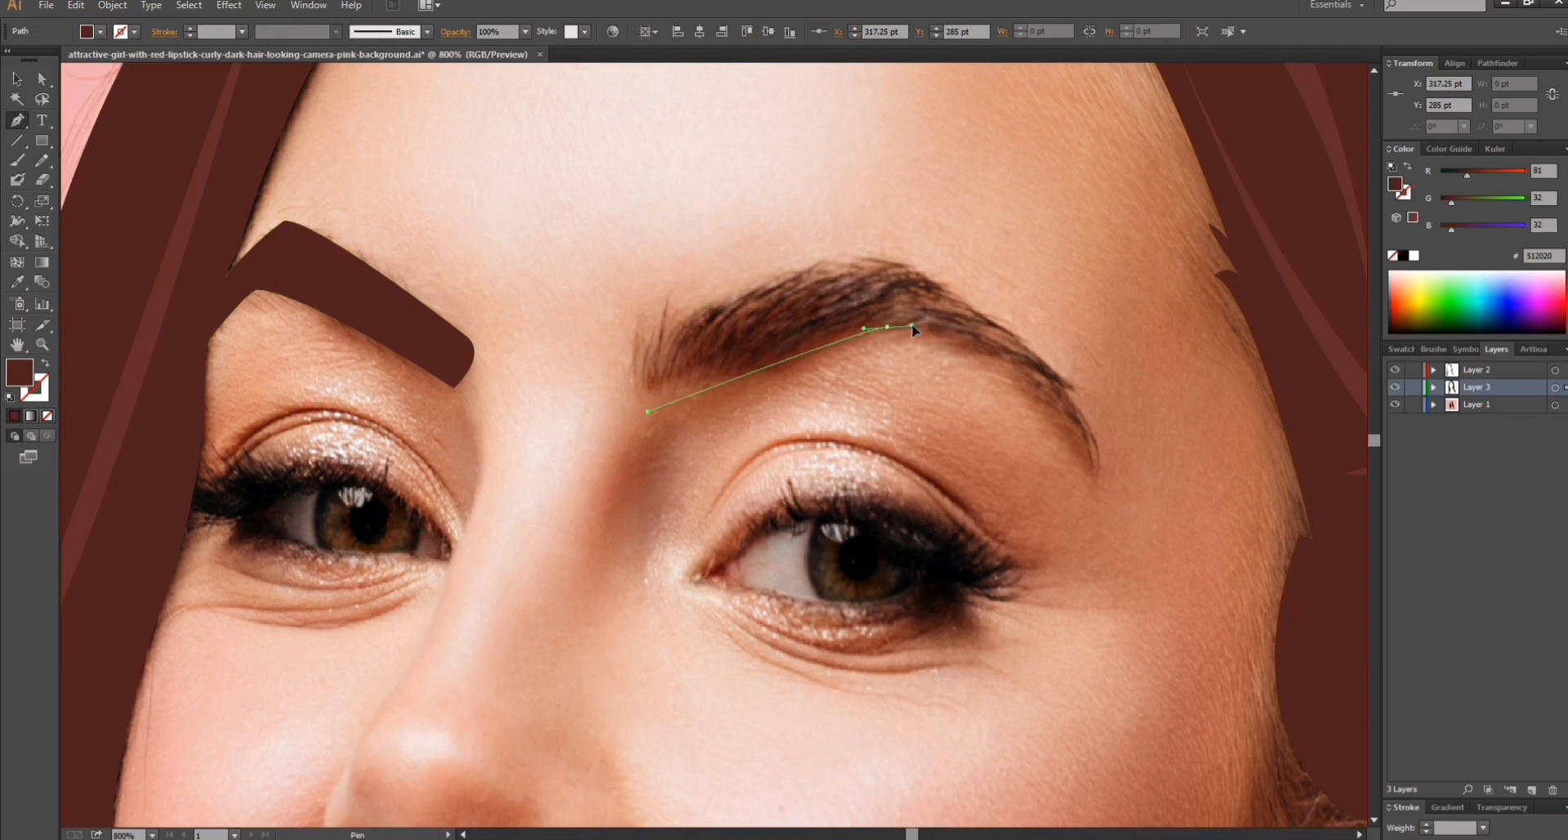
drag(1093, 471, 1170, 581)
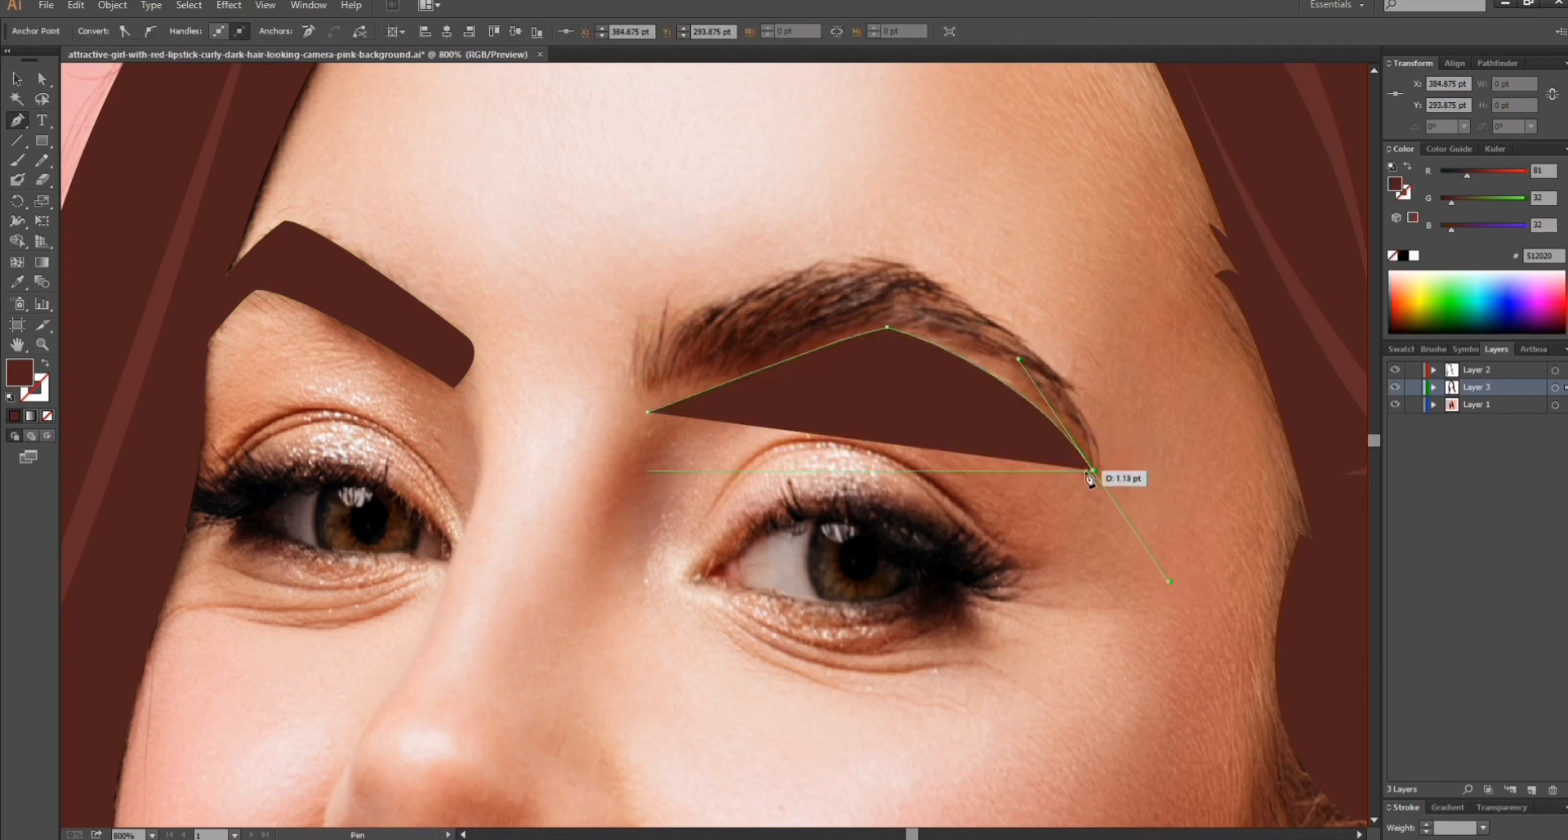
click(1093, 470)
drag(907, 266, 850, 249)
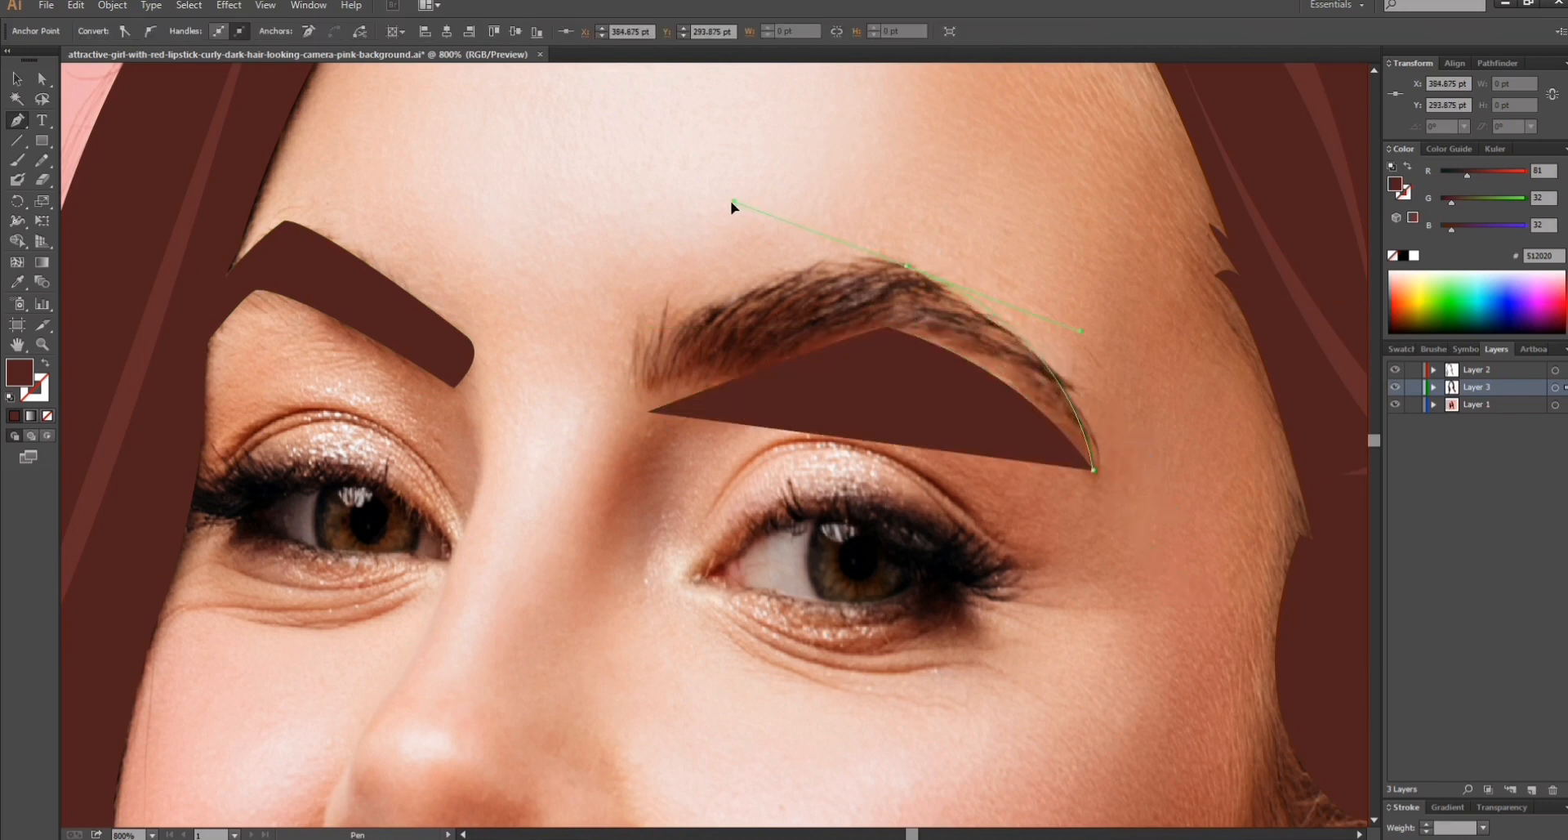
drag(732, 202, 733, 201)
click(907, 266)
drag(667, 321, 651, 335)
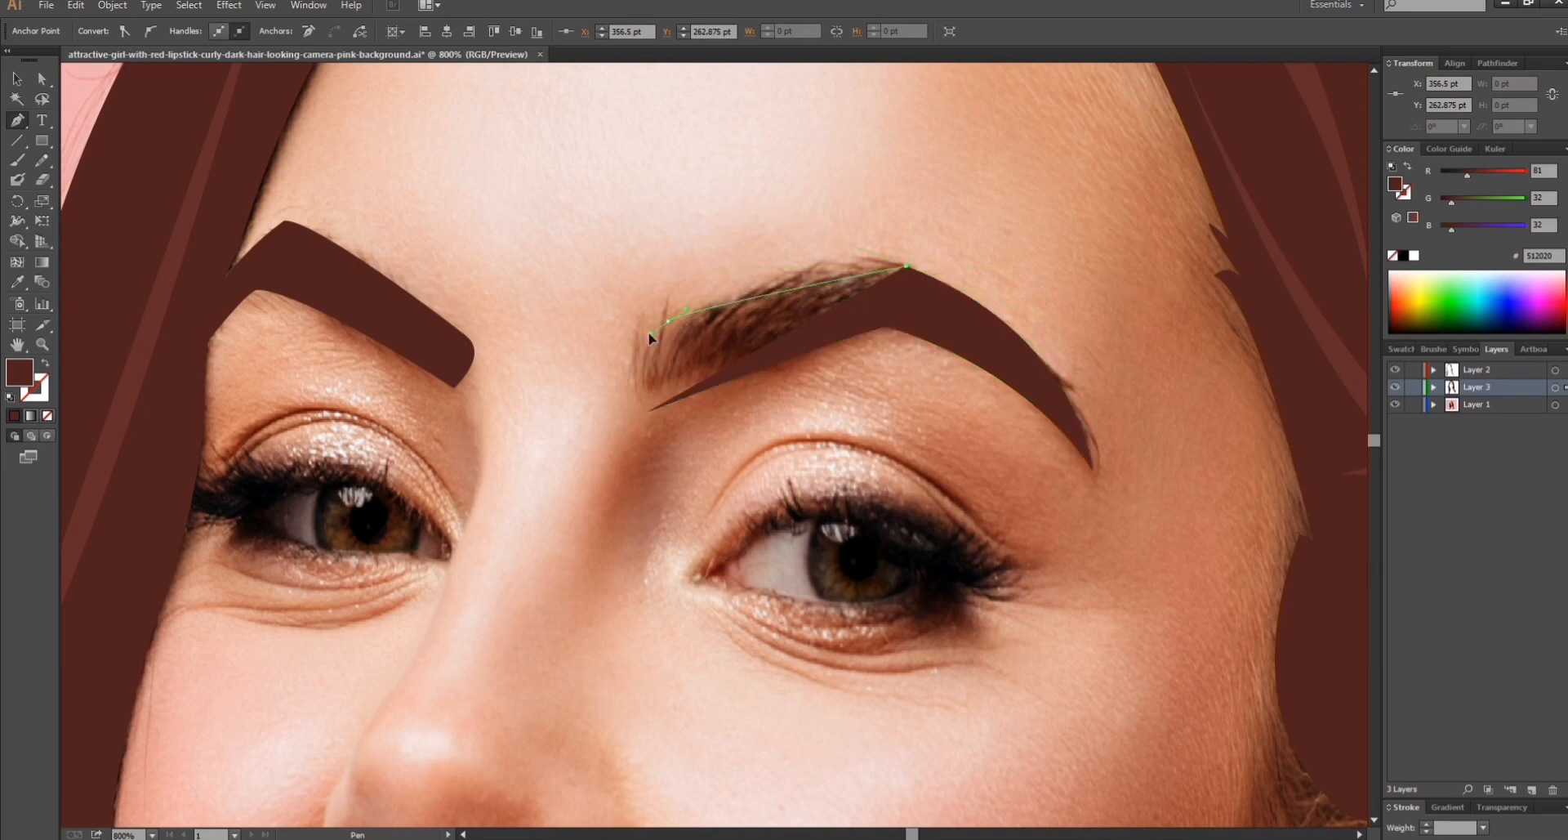
drag(520, 413, 524, 413)
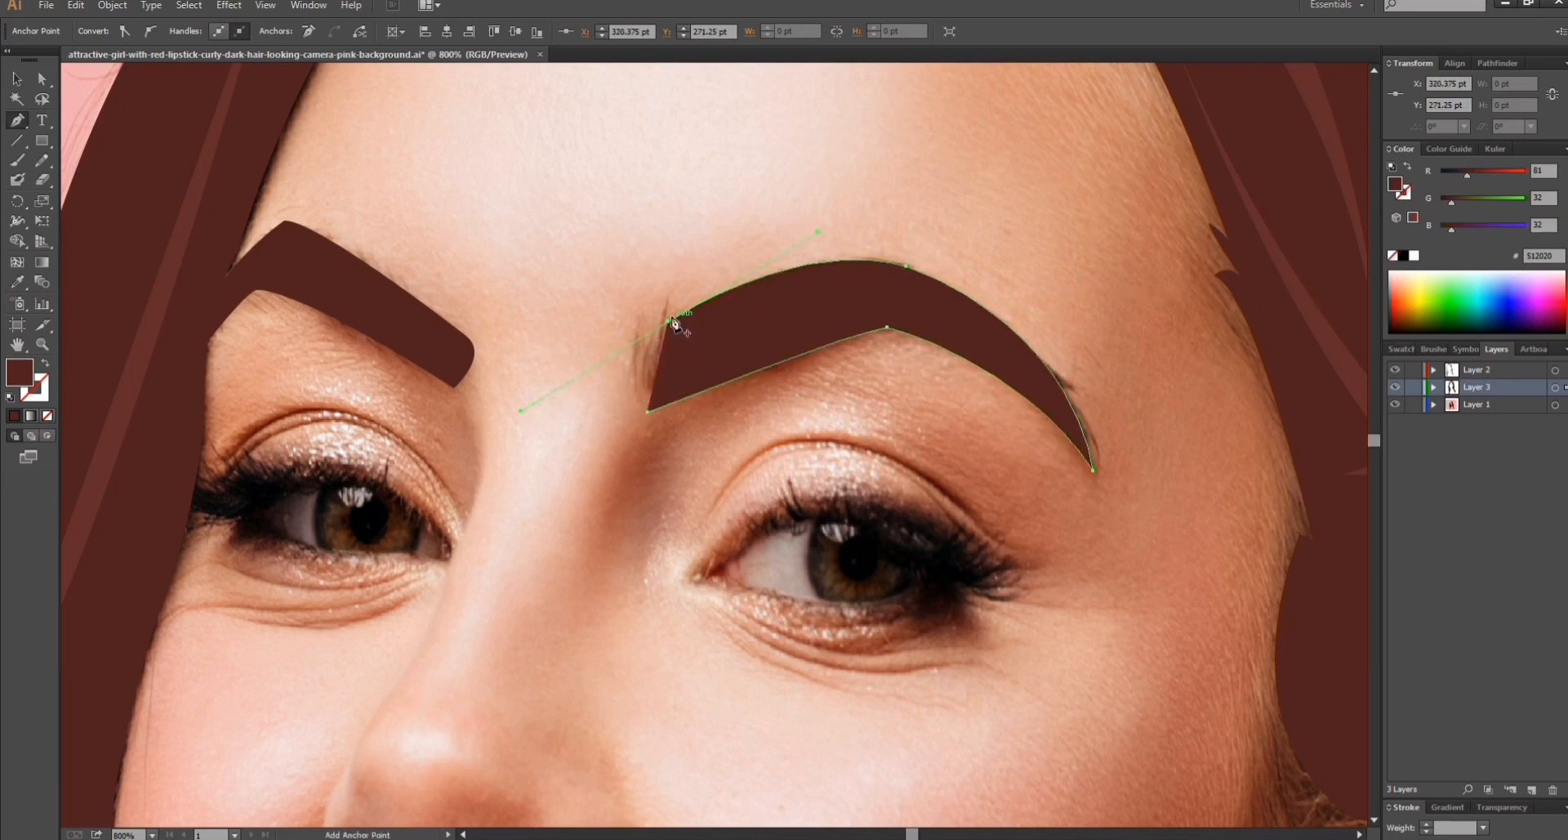
key(ctrl+z)
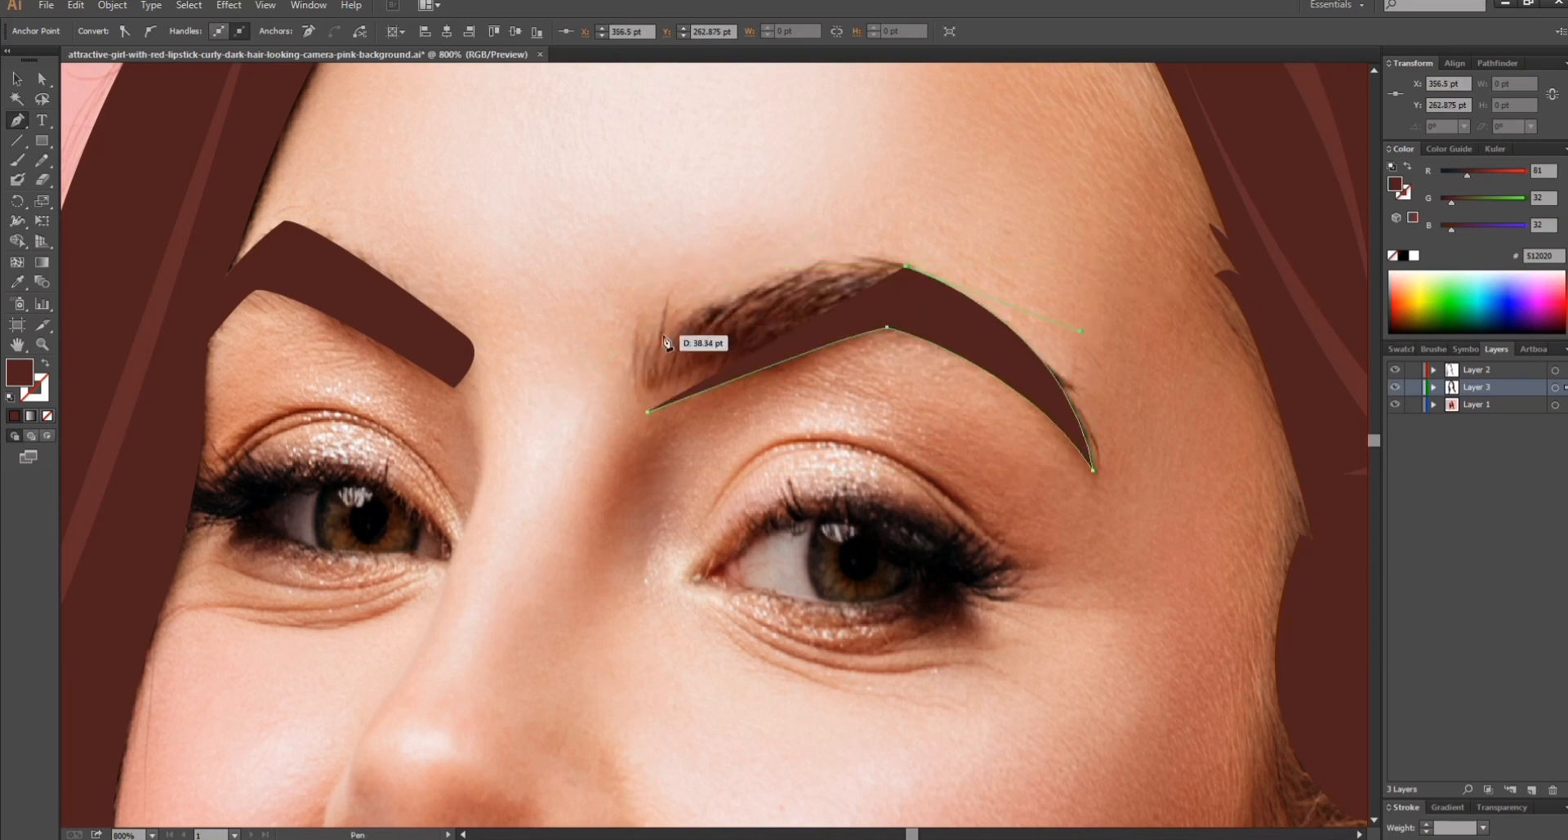
Curve the right eyebrow's upper edge to its inner end, close the shape with a rounded end, and deselect it.
drag(643, 341, 527, 395)
drag(475, 440, 456, 460)
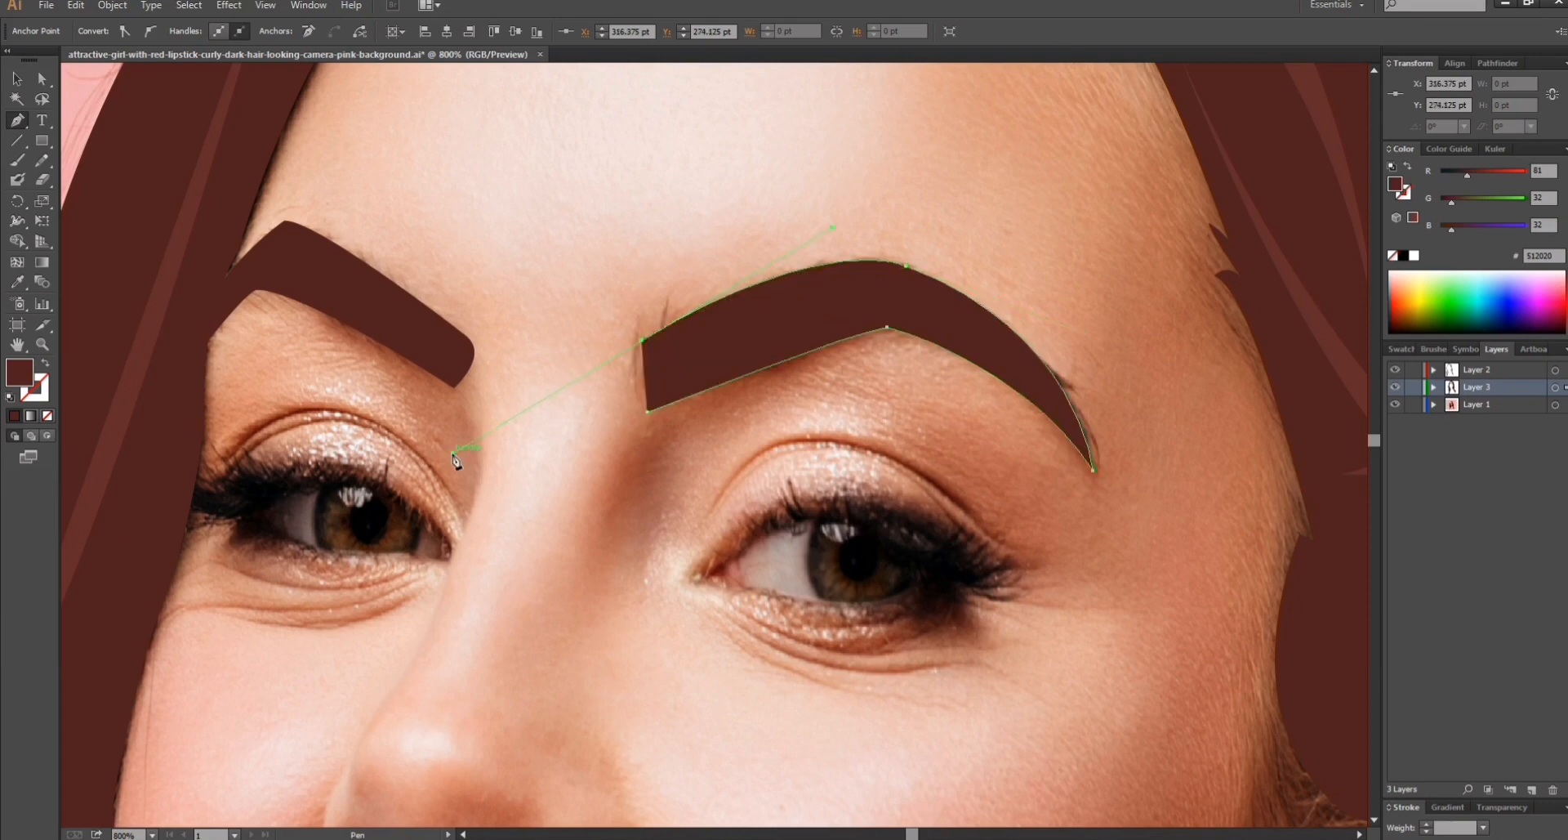
drag(651, 412, 664, 420)
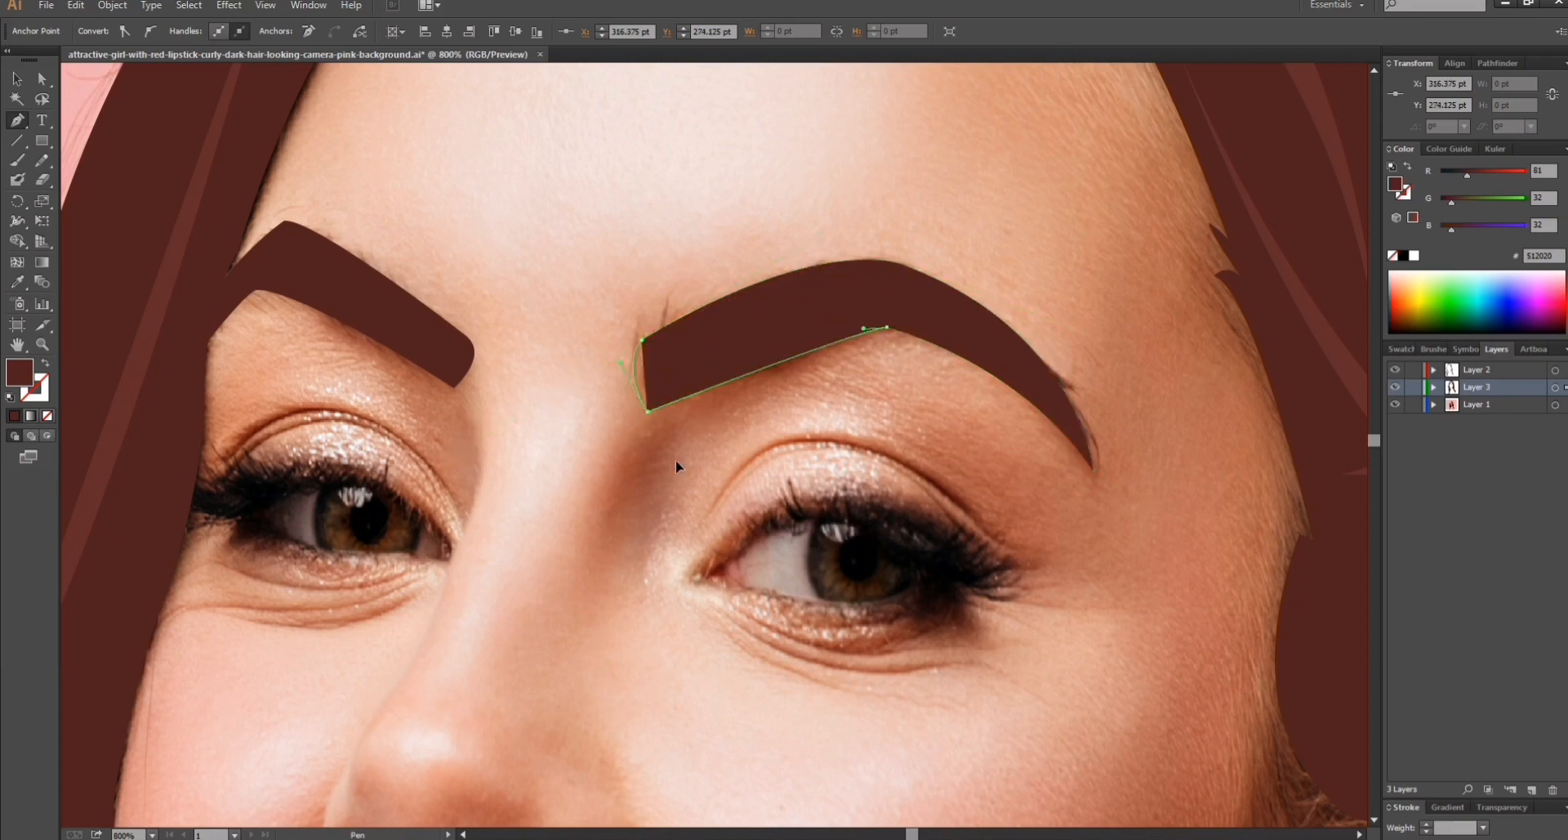
ctrl+click(1064, 189)
Hide and show the photo in Layer 1 to check both eyebrow shapes within the whole portrait.
key(ctrl+minus)
key(ctrl+minus)
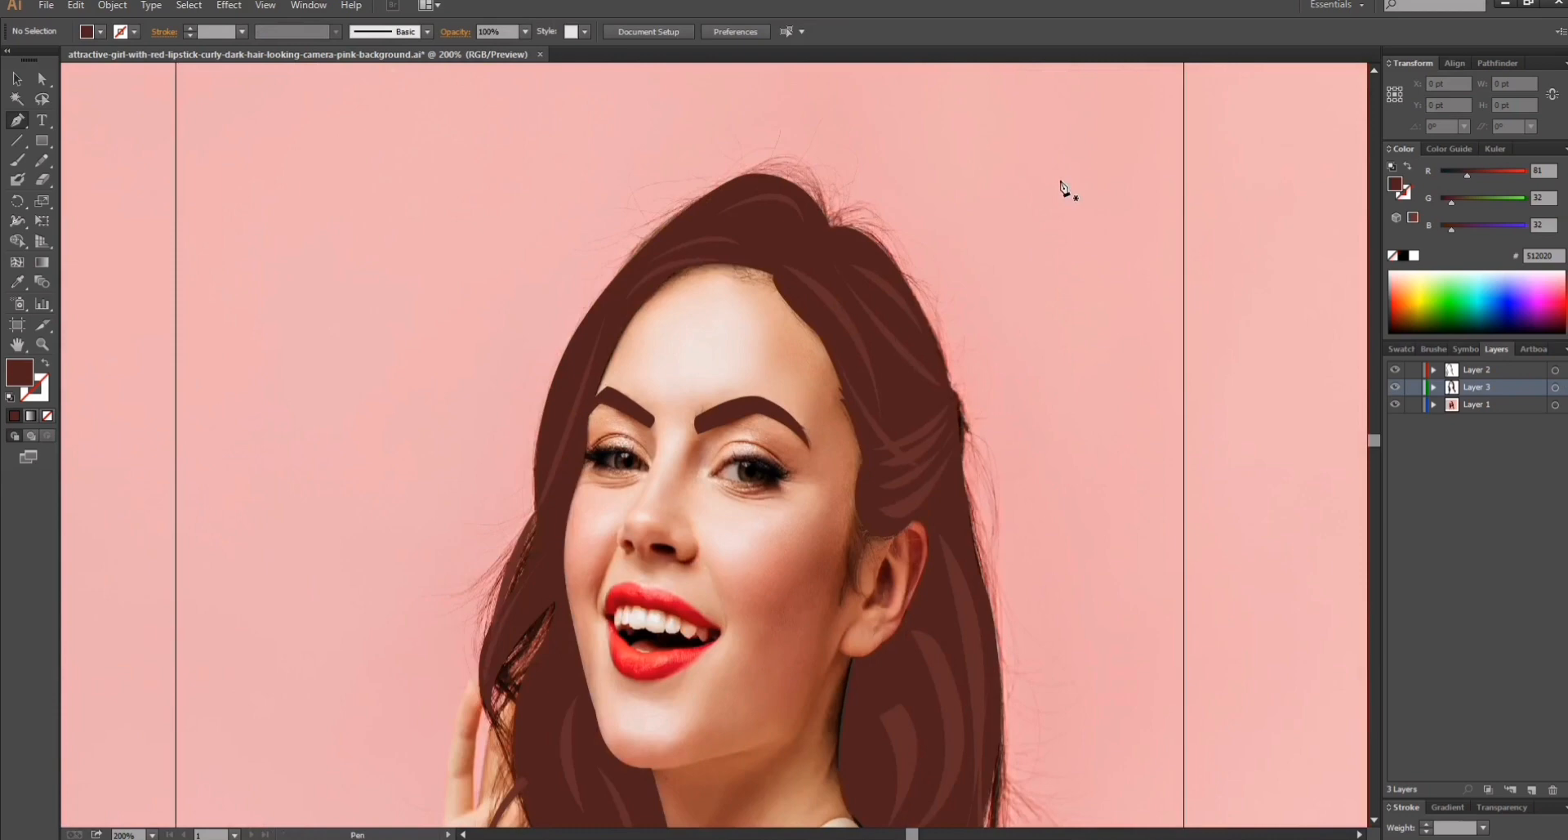
click(1395, 404)
click(1396, 405)
Start the left eye's lash shape at its inner corner, following the upper lid curve and adding the first pointed lash.
key(ctrl+plus)
key(ctrl+plus)
key(ctrl+plus)
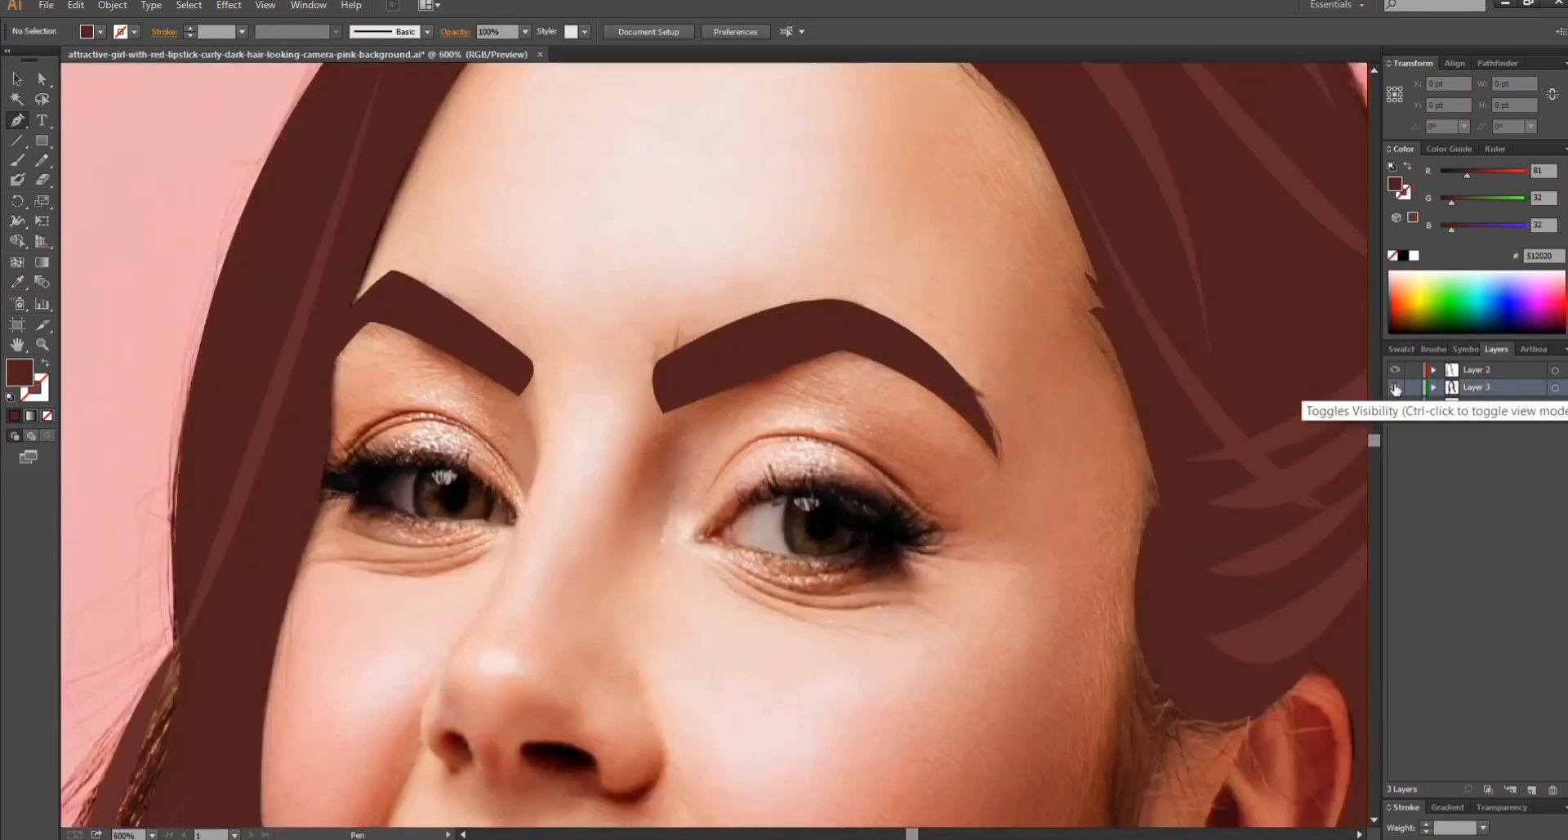
key(ctrl+plus)
key(ctrl+plus)
drag(918, 833, 913, 833)
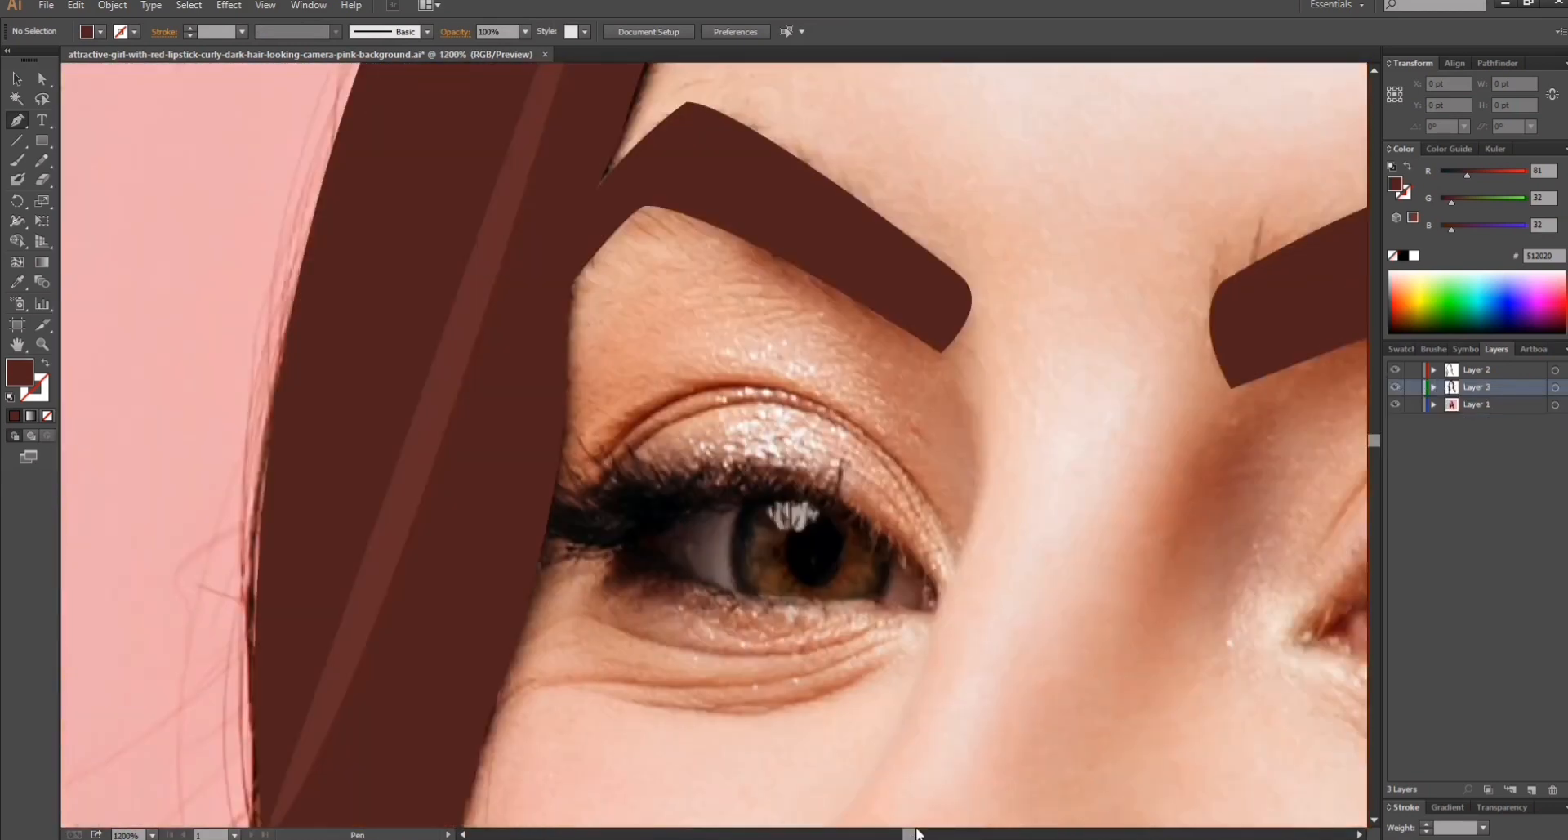
key(ctrl+plus)
scroll(1093, 644, down, 2)
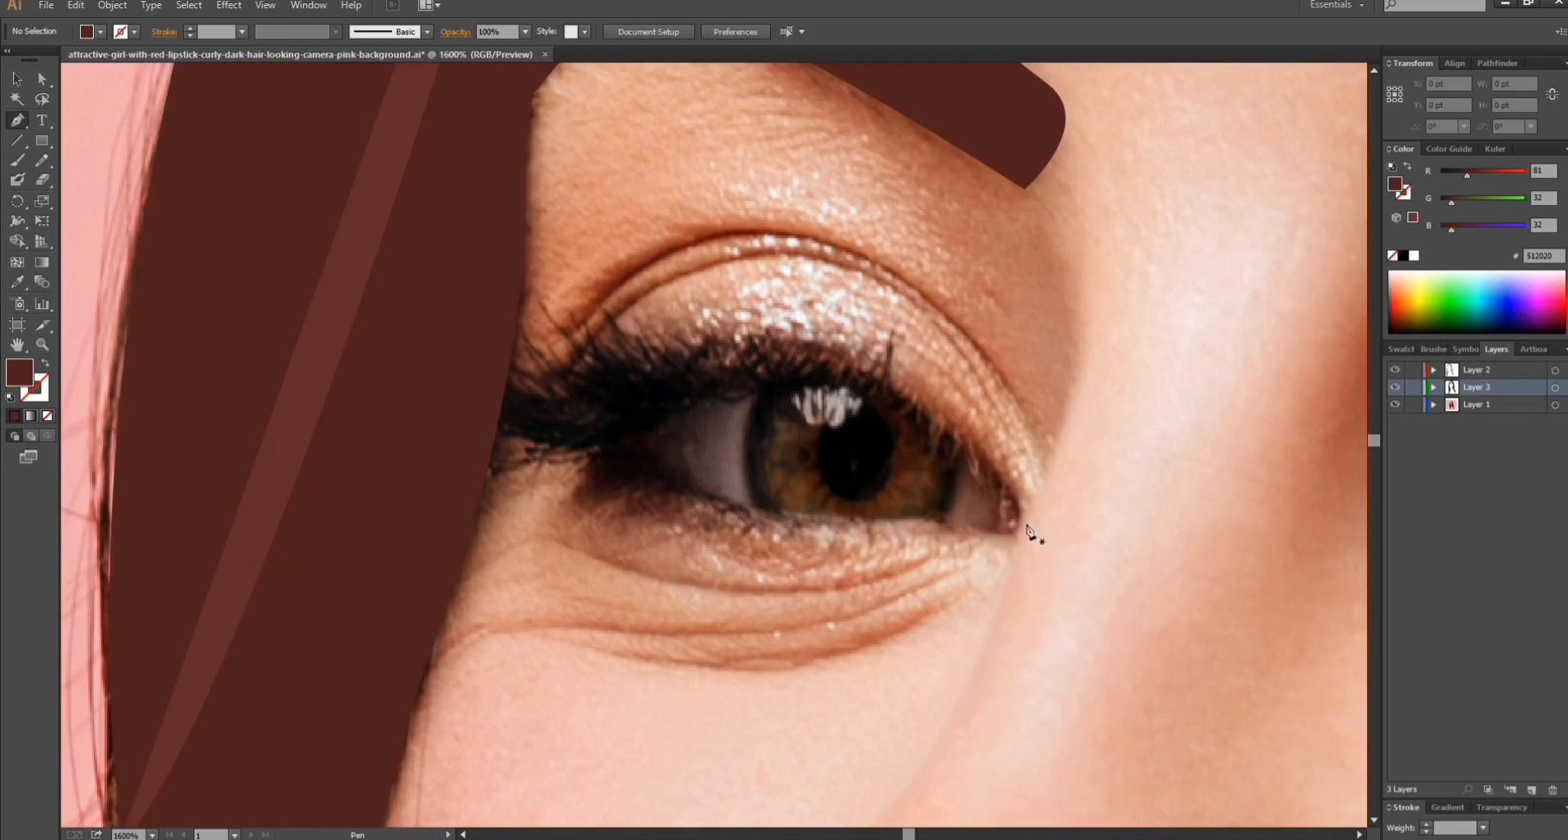
drag(1013, 493, 856, 384)
click(896, 336)
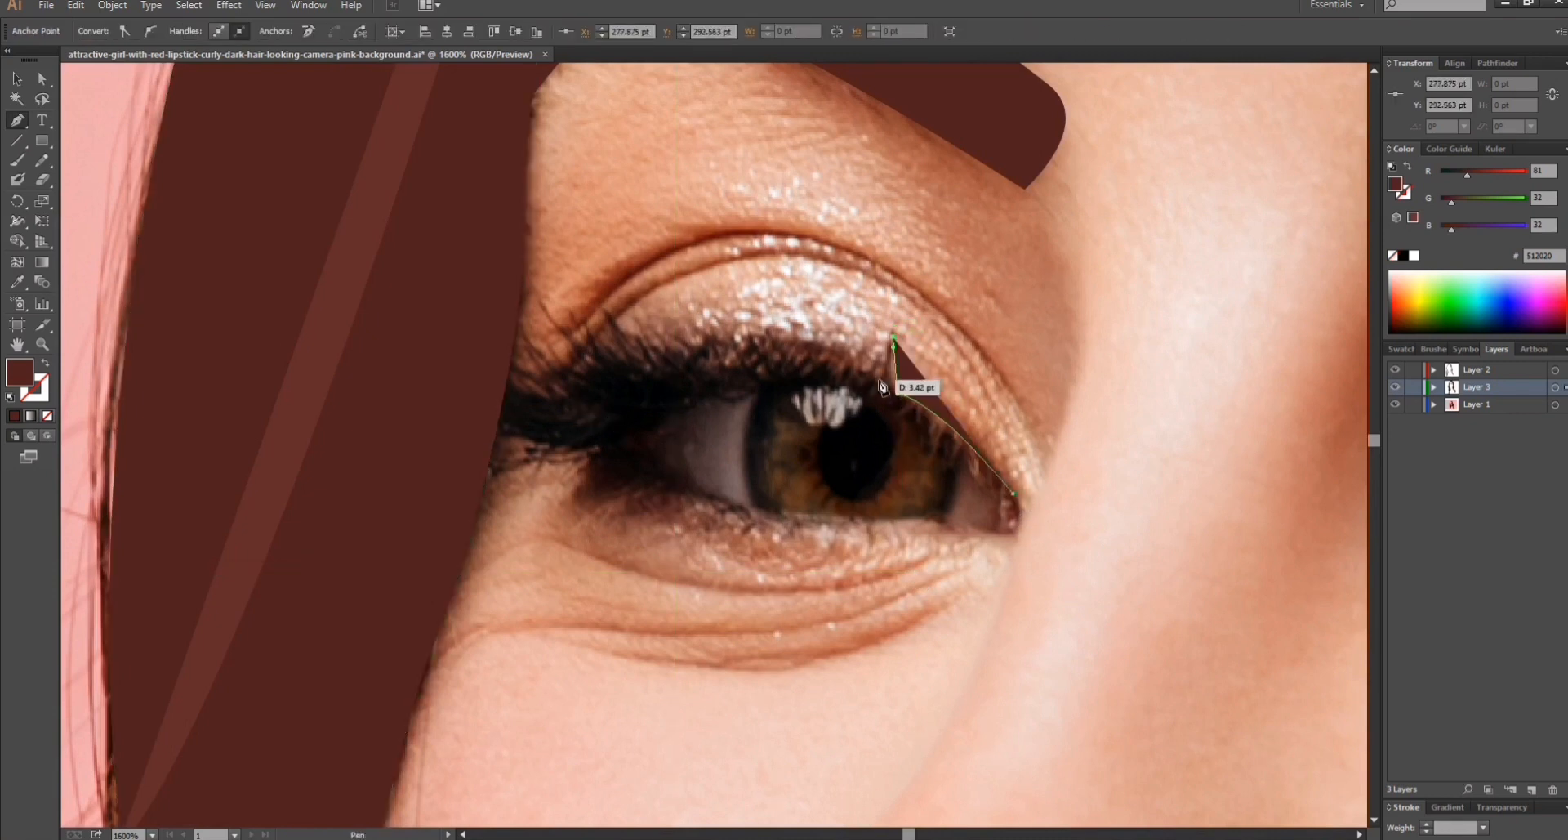
click(882, 386)
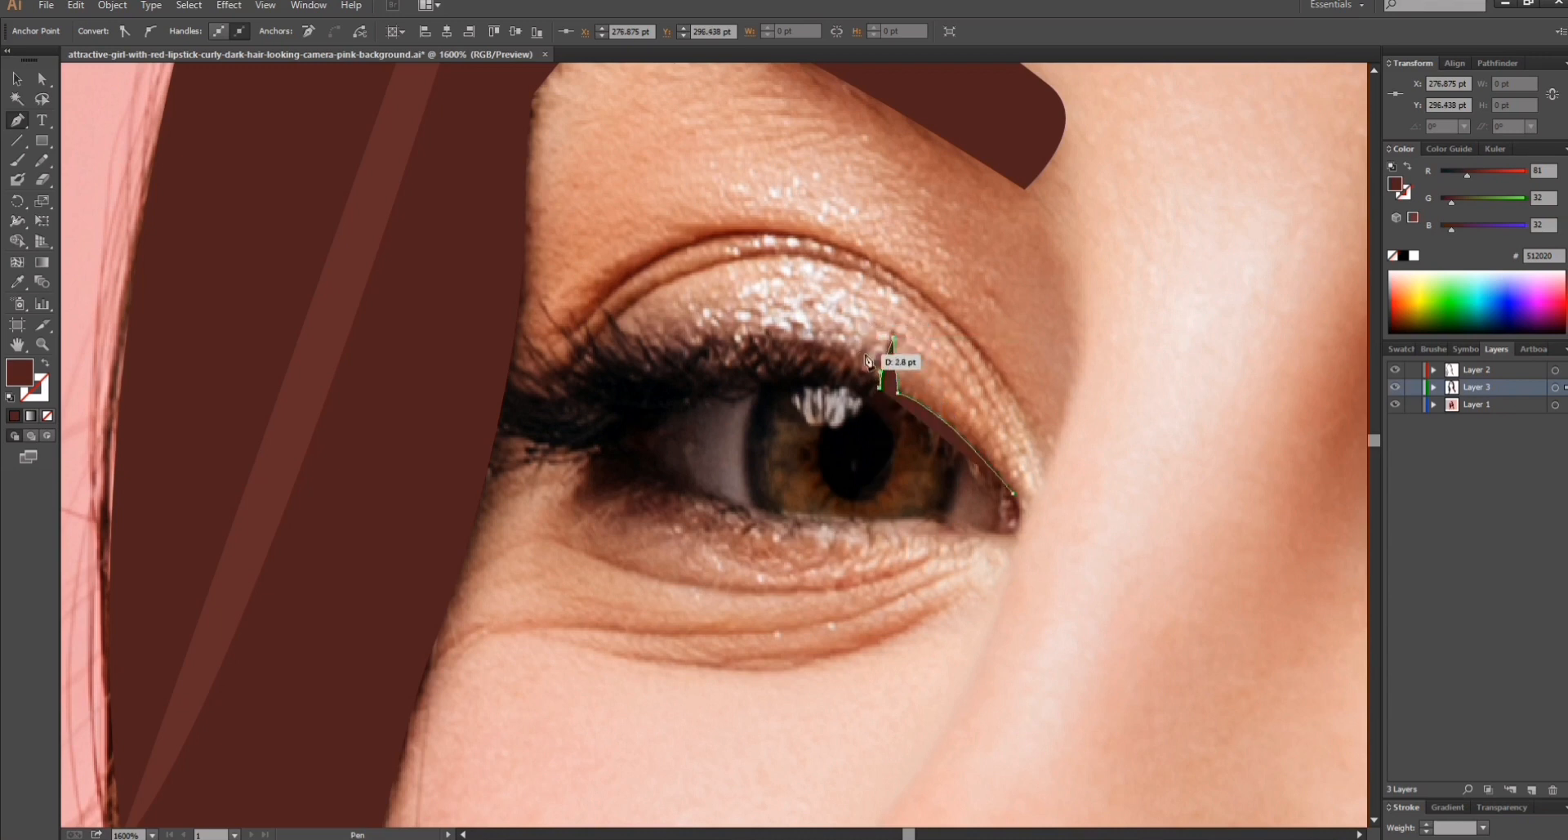
Continue the left eye's upper lash line with a row of curved, pointed lashes above the iris.
drag(857, 400, 856, 314)
drag(856, 384, 864, 402)
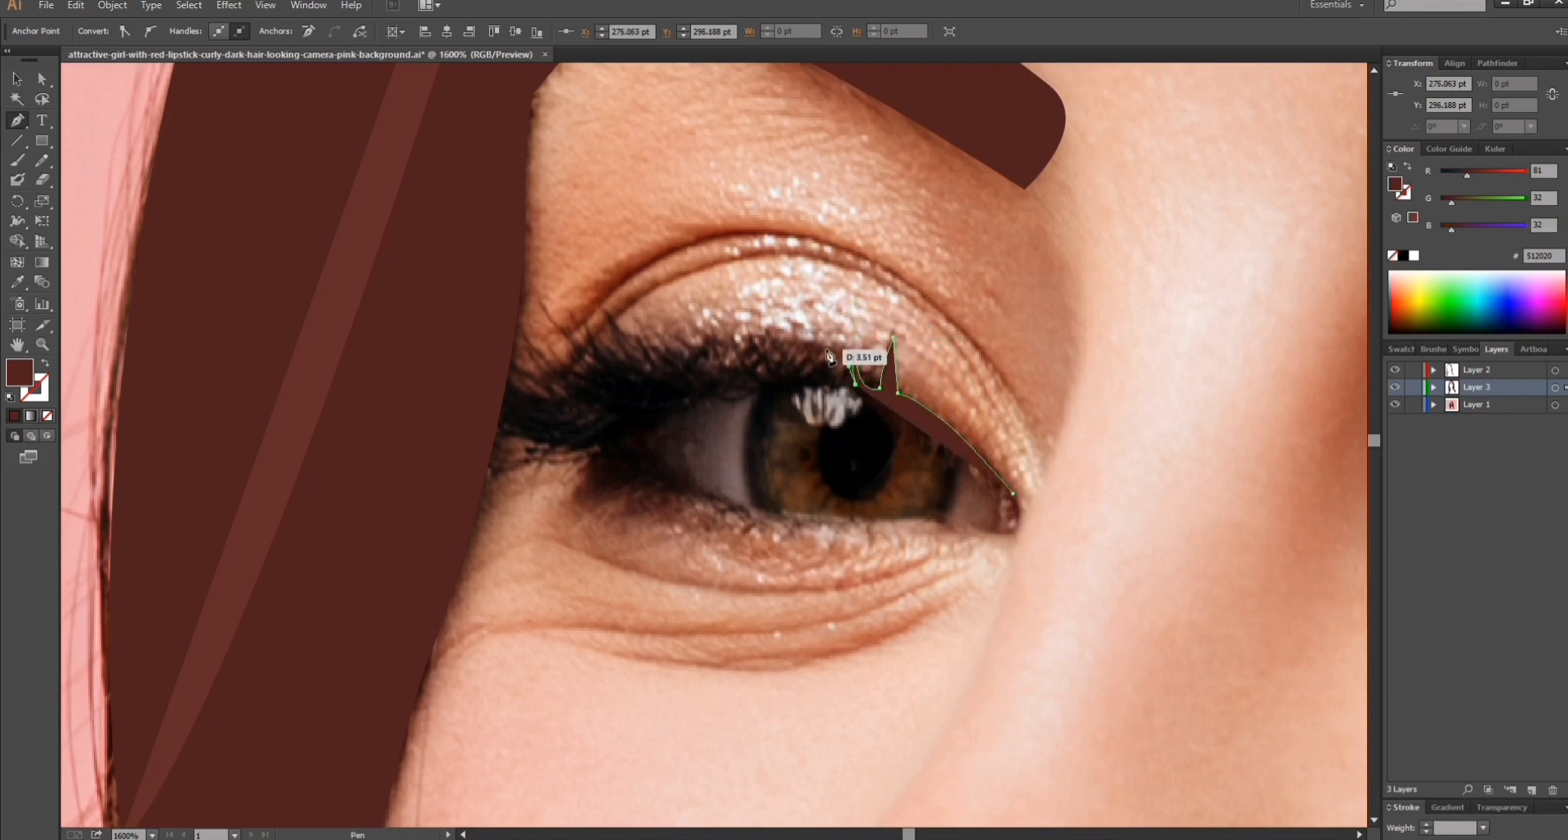
drag(829, 350, 841, 391)
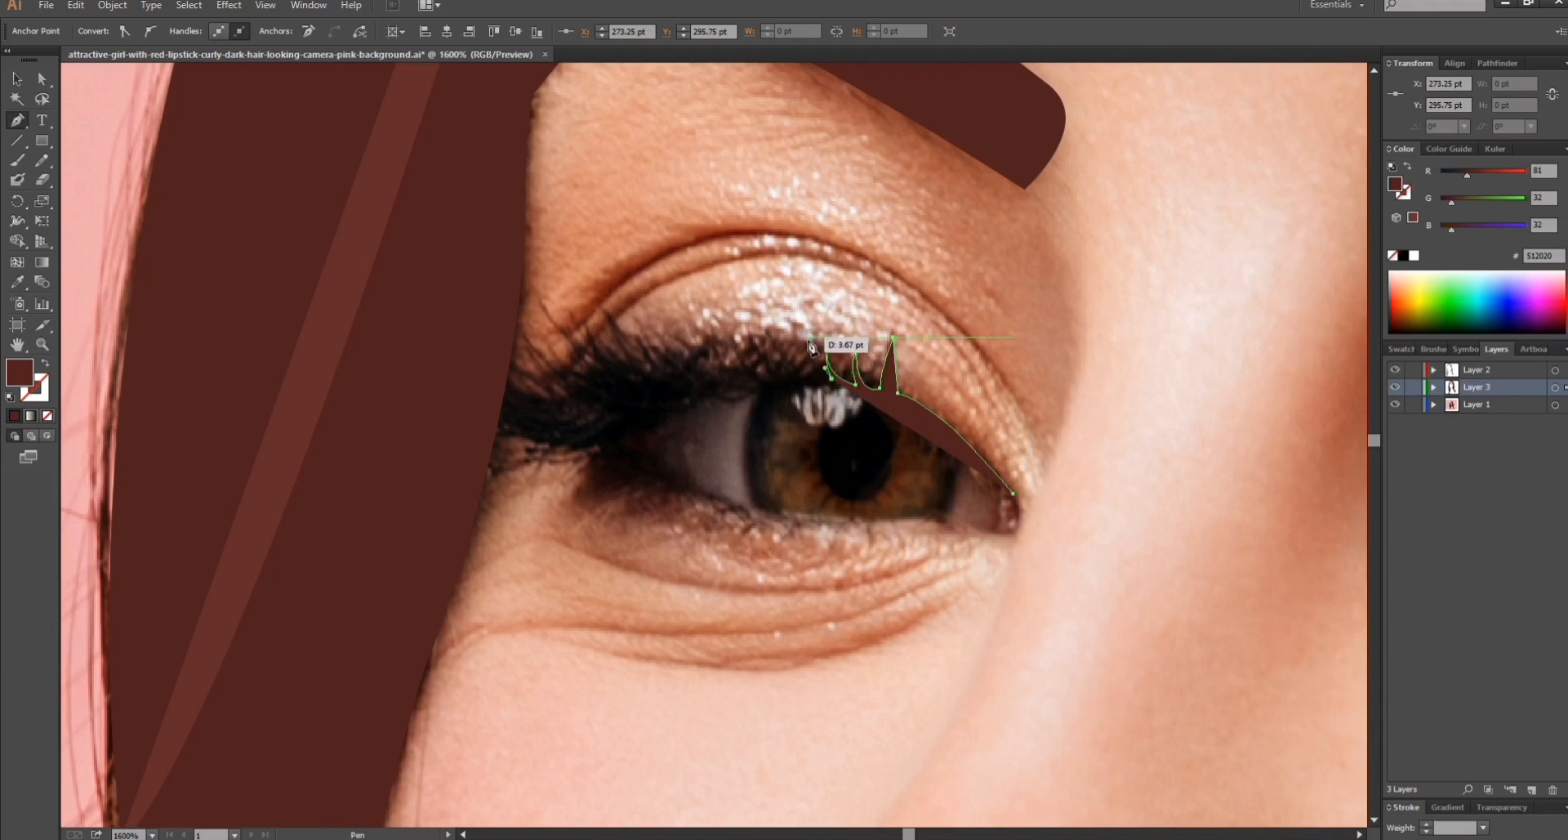
drag(774, 337, 759, 299)
drag(805, 379, 817, 384)
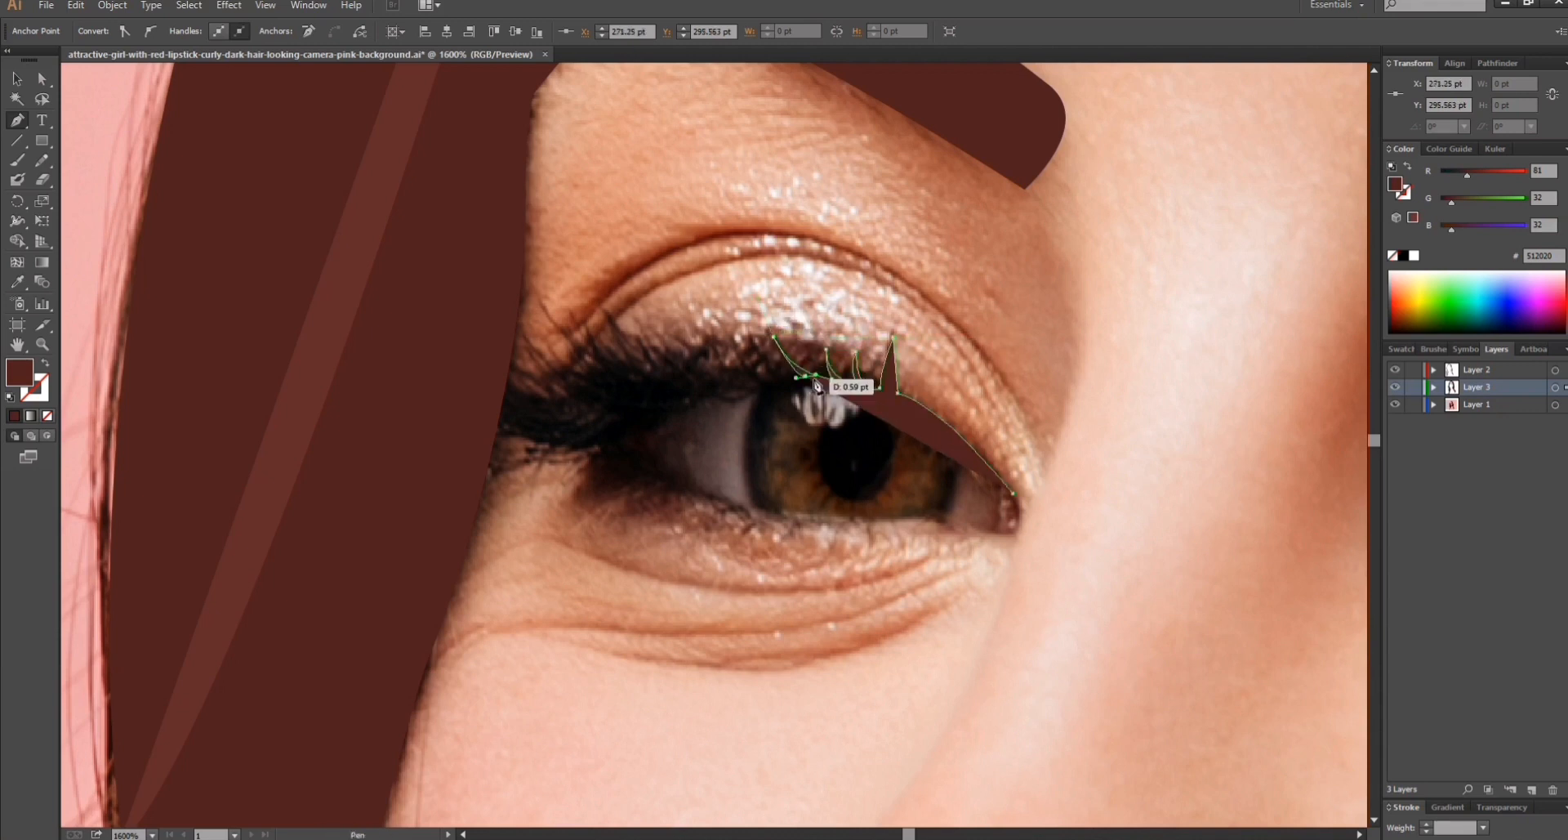
drag(751, 331, 739, 292)
click(750, 330)
drag(771, 371, 783, 382)
Extend the upper lash line across the outer half of the left eyelid with longer, outward-sweeping pointed lashes.
drag(725, 341, 594, 274)
click(747, 378)
click(715, 379)
click(686, 378)
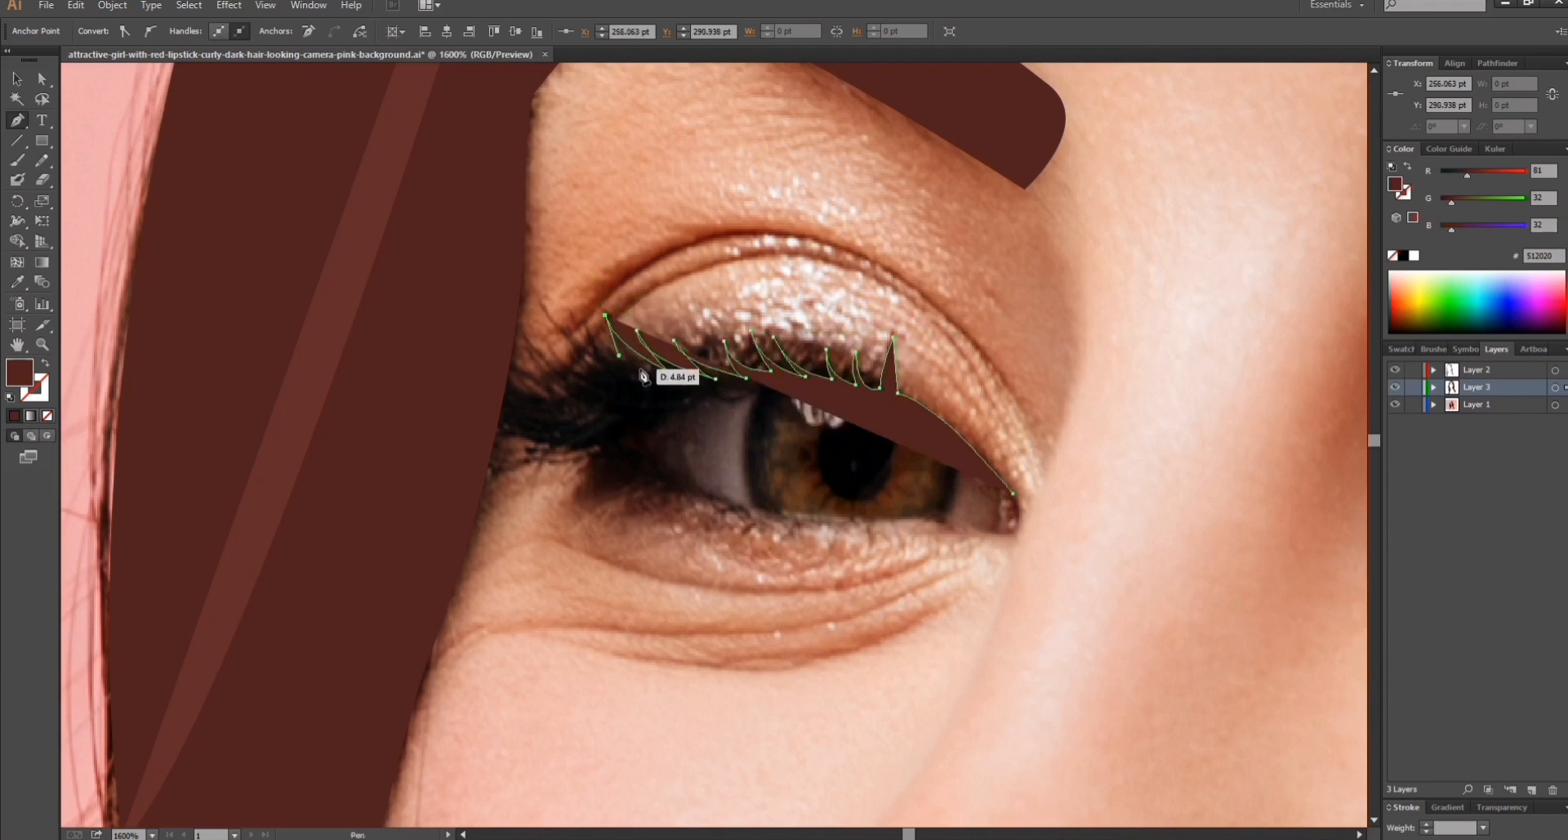
drag(661, 381, 687, 399)
click(661, 381)
drag(584, 316, 564, 261)
click(585, 315)
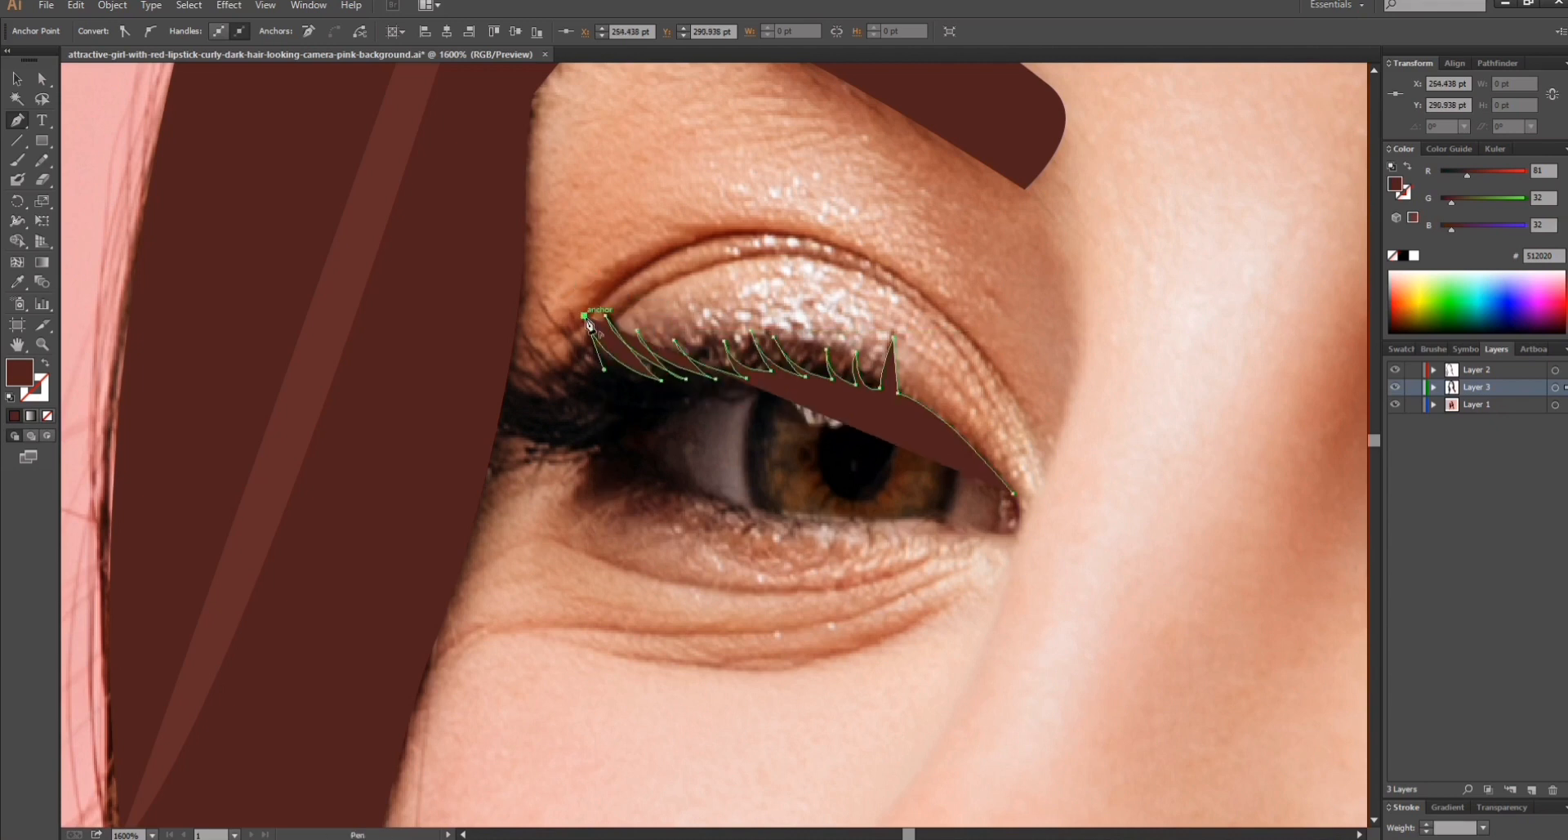
drag(652, 387, 676, 392)
click(648, 385)
Add one long and one shorter pointed lash near the left eye's outer corner, each returning to the lash base.
drag(544, 304, 524, 250)
drag(635, 396, 638, 396)
click(625, 390)
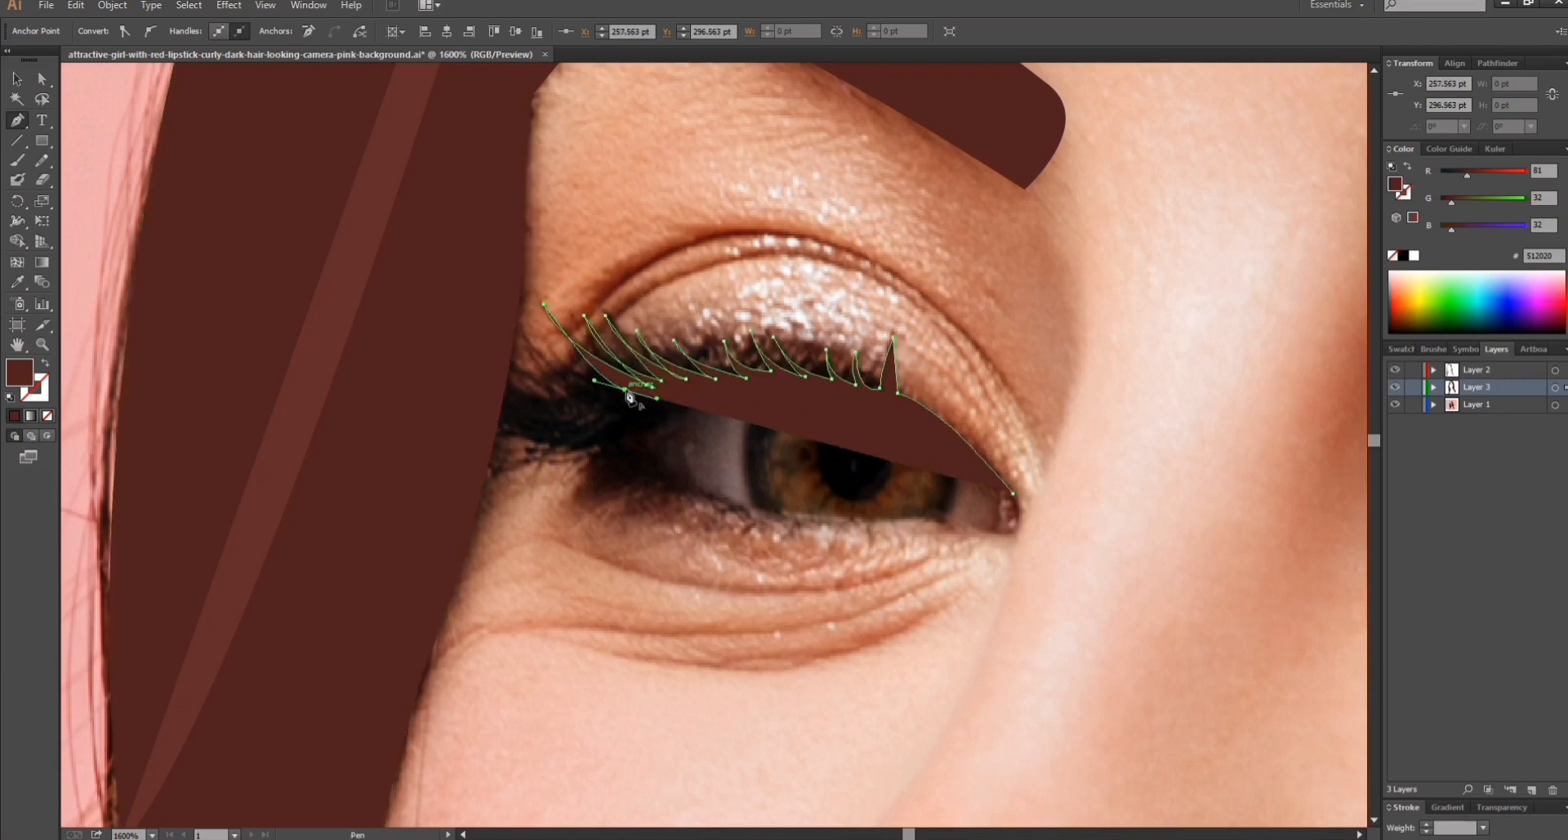
drag(553, 343, 534, 304)
click(553, 342)
drag(597, 392, 615, 400)
click(596, 392)
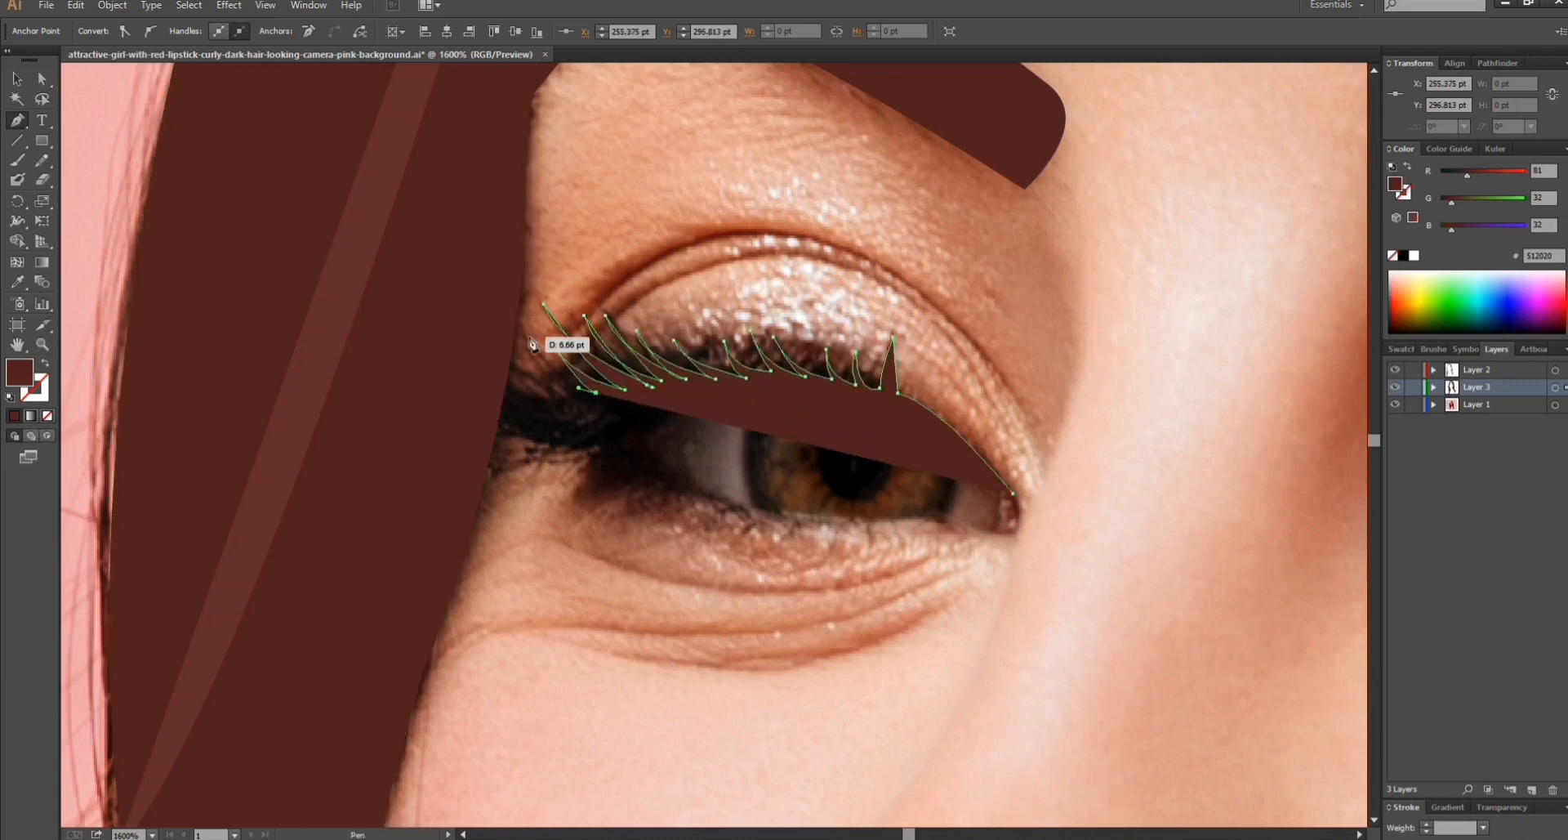
Add two long lashes at the left eye's outer corner with their tips reaching the hair's edge.
drag(506, 325, 487, 281)
drag(571, 399, 593, 409)
click(571, 398)
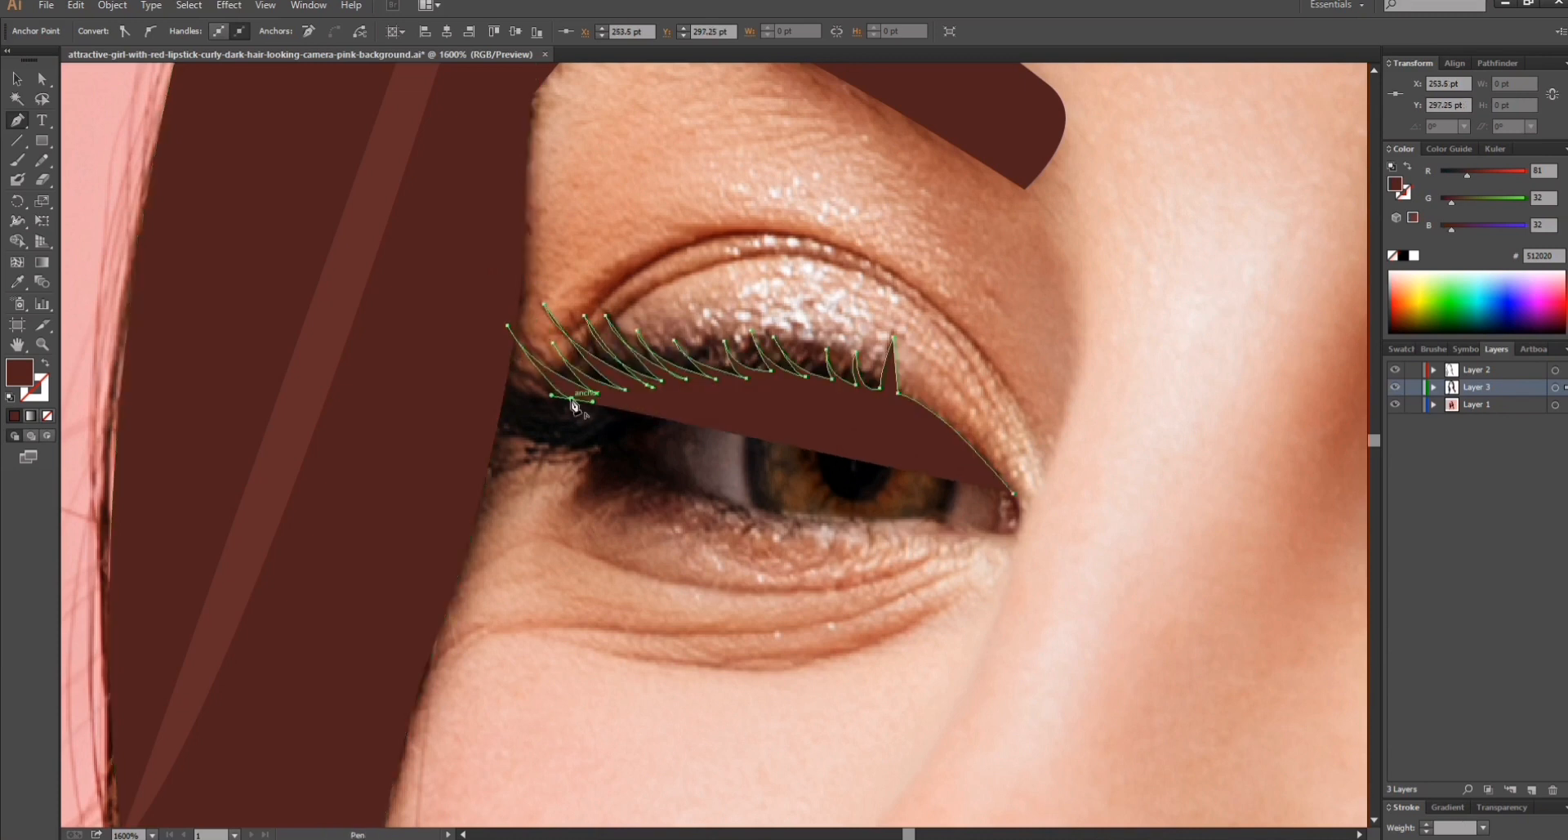
drag(493, 357, 471, 312)
drag(573, 406, 602, 414)
click(573, 407)
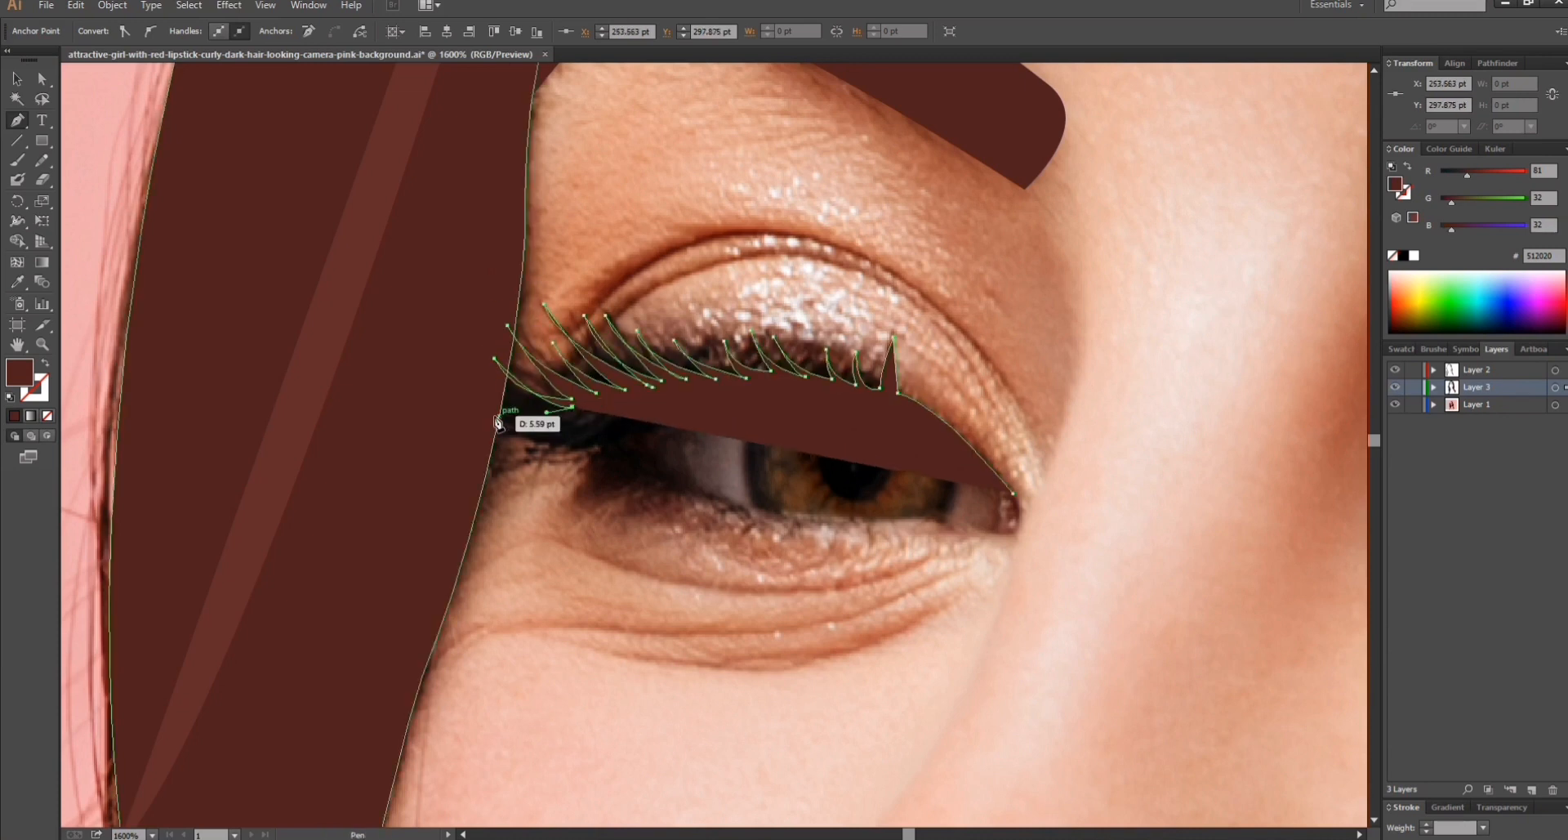
Finish the outer corner's wing with a nearly horizontal lash and a downward-curving lash beneath it.
drag(493, 414, 436, 388)
drag(566, 426, 585, 427)
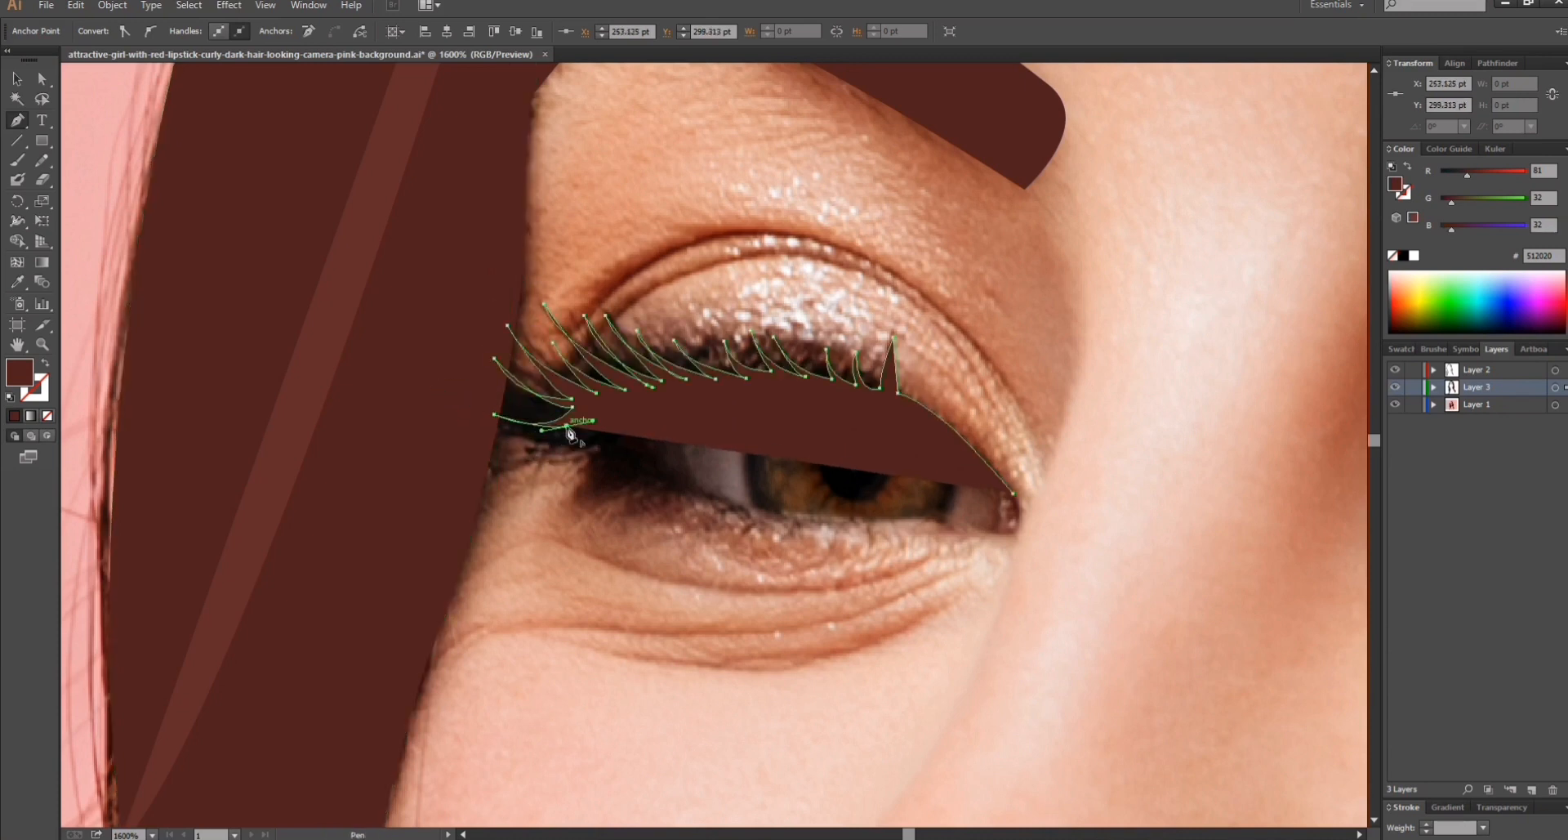
click(566, 425)
drag(507, 470, 495, 510)
drag(575, 439, 641, 436)
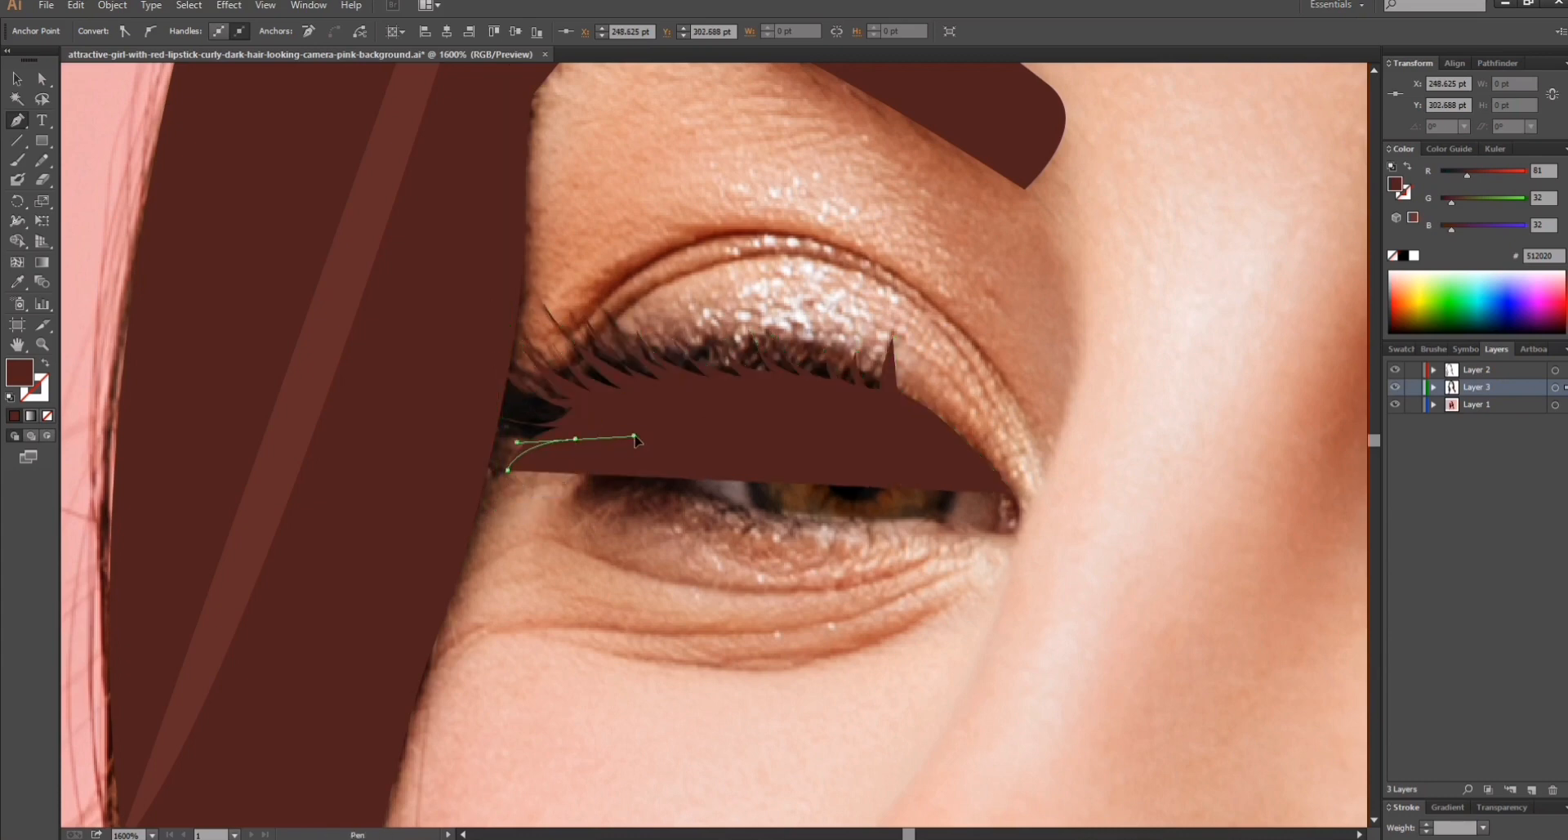
Switch to outline view and add short, pointed lower lashes below the left eye's outer corner.
key(ctrl+y)
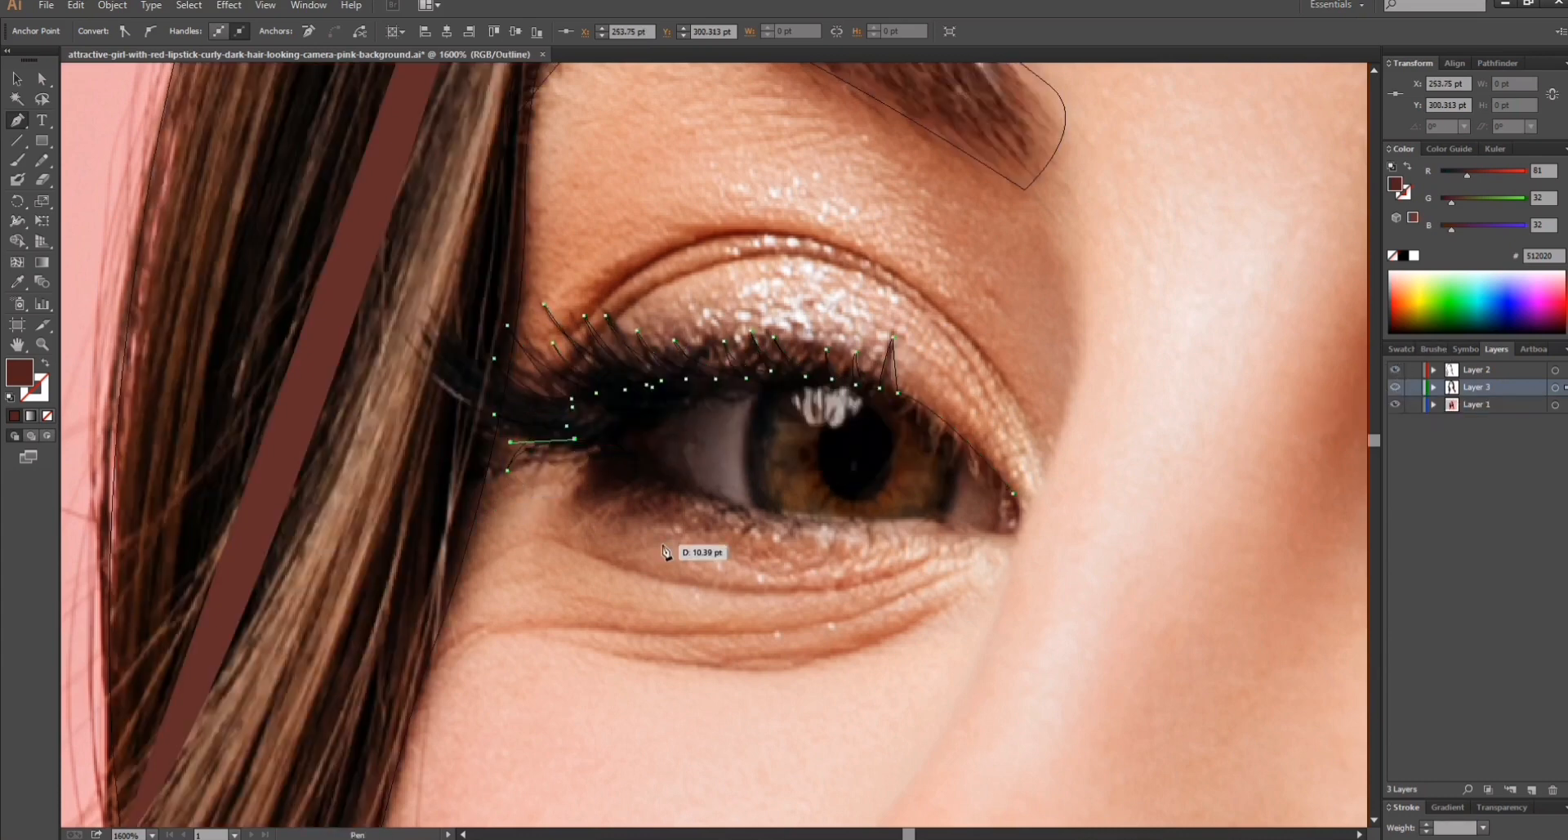
key(ctrl+plus)
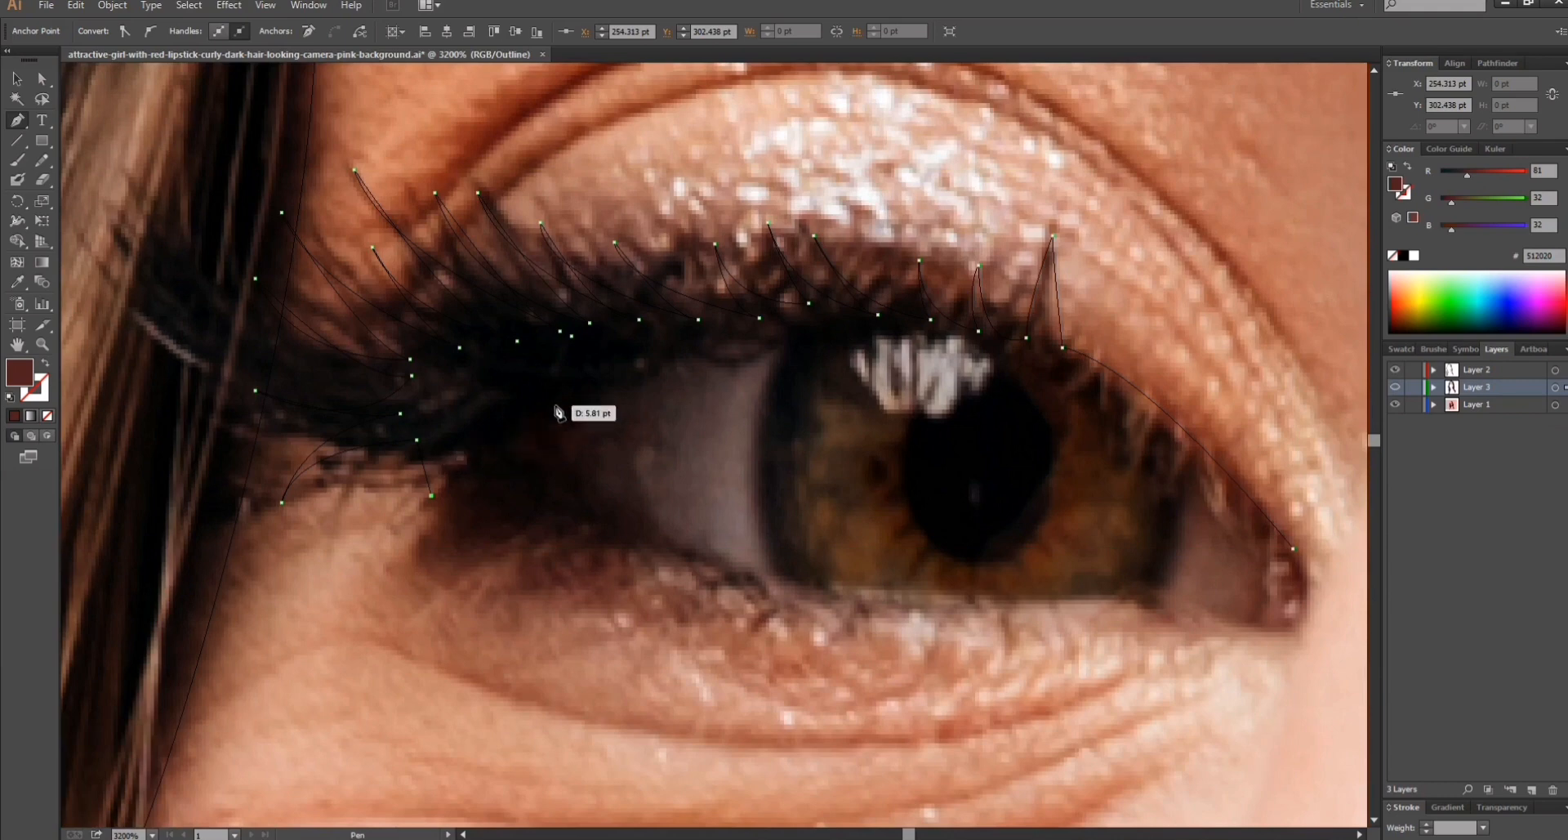
click(446, 450)
drag(429, 548, 386, 559)
drag(473, 470, 458, 406)
click(473, 471)
drag(499, 545, 482, 561)
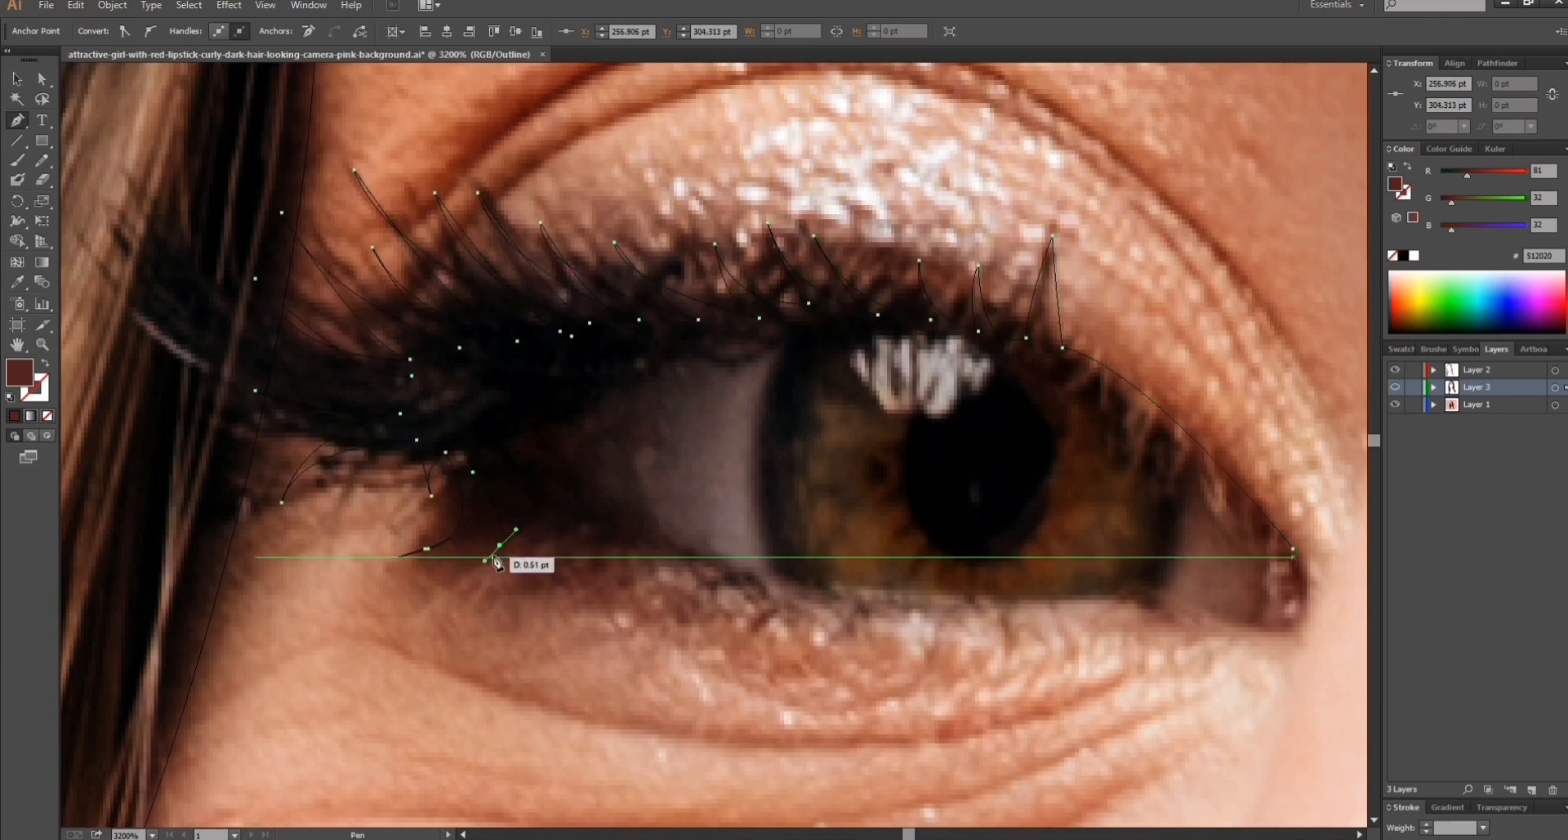
click(499, 545)
drag(507, 483, 506, 481)
click(514, 498)
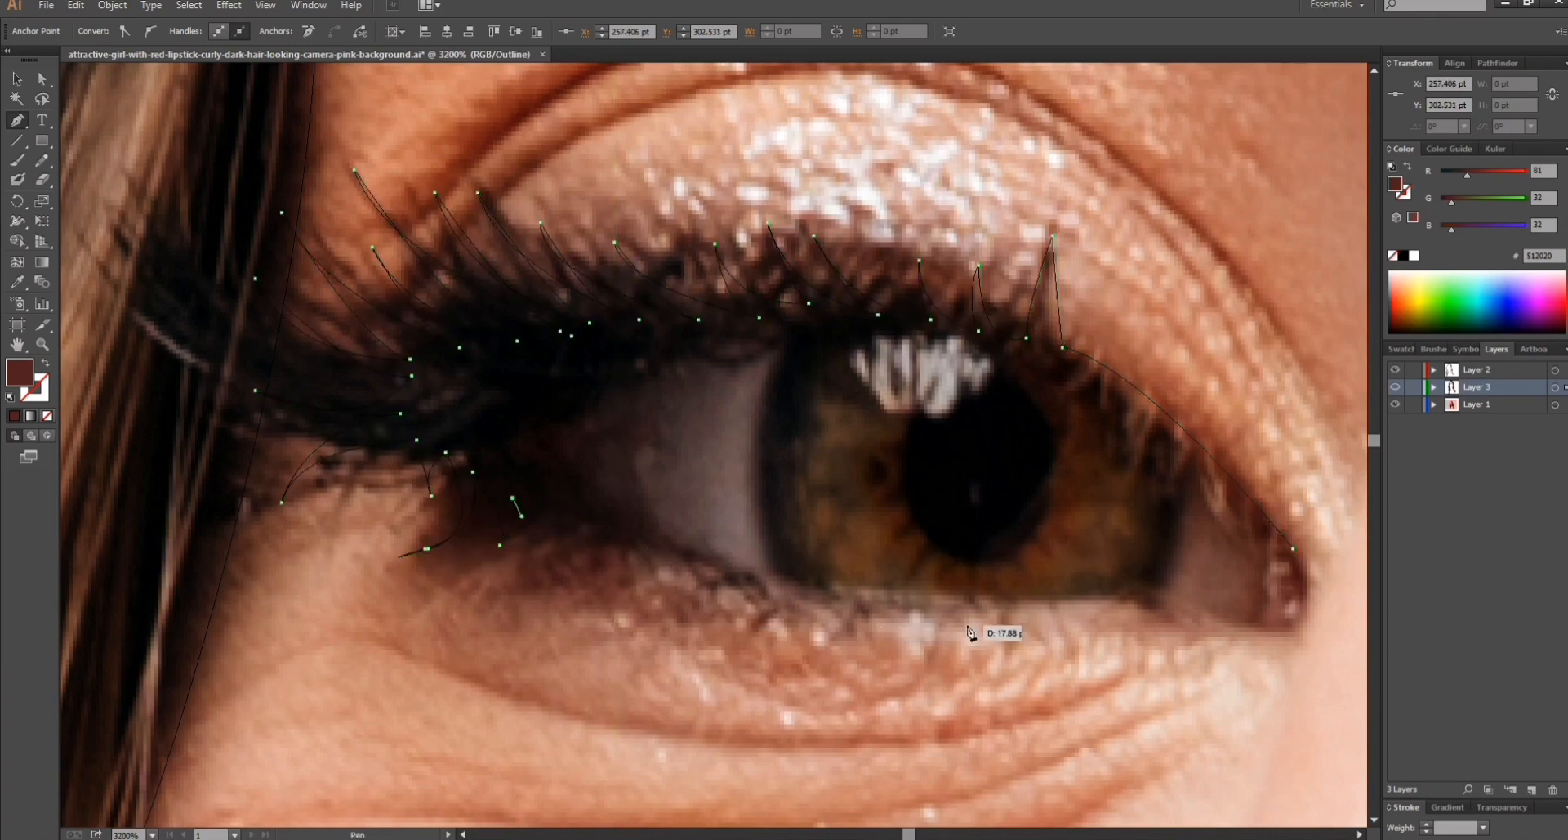
drag(1157, 604, 1385, 521)
key(ctrl+z)
drag(791, 604, 977, 536)
key(ctrl+z)
Trace the left eye's lower lid as a thin tapering line to beneath the iris and back to the outer corner.
drag(463, 575, 511, 568)
drag(474, 341, 549, 246)
key(ctrl+z)
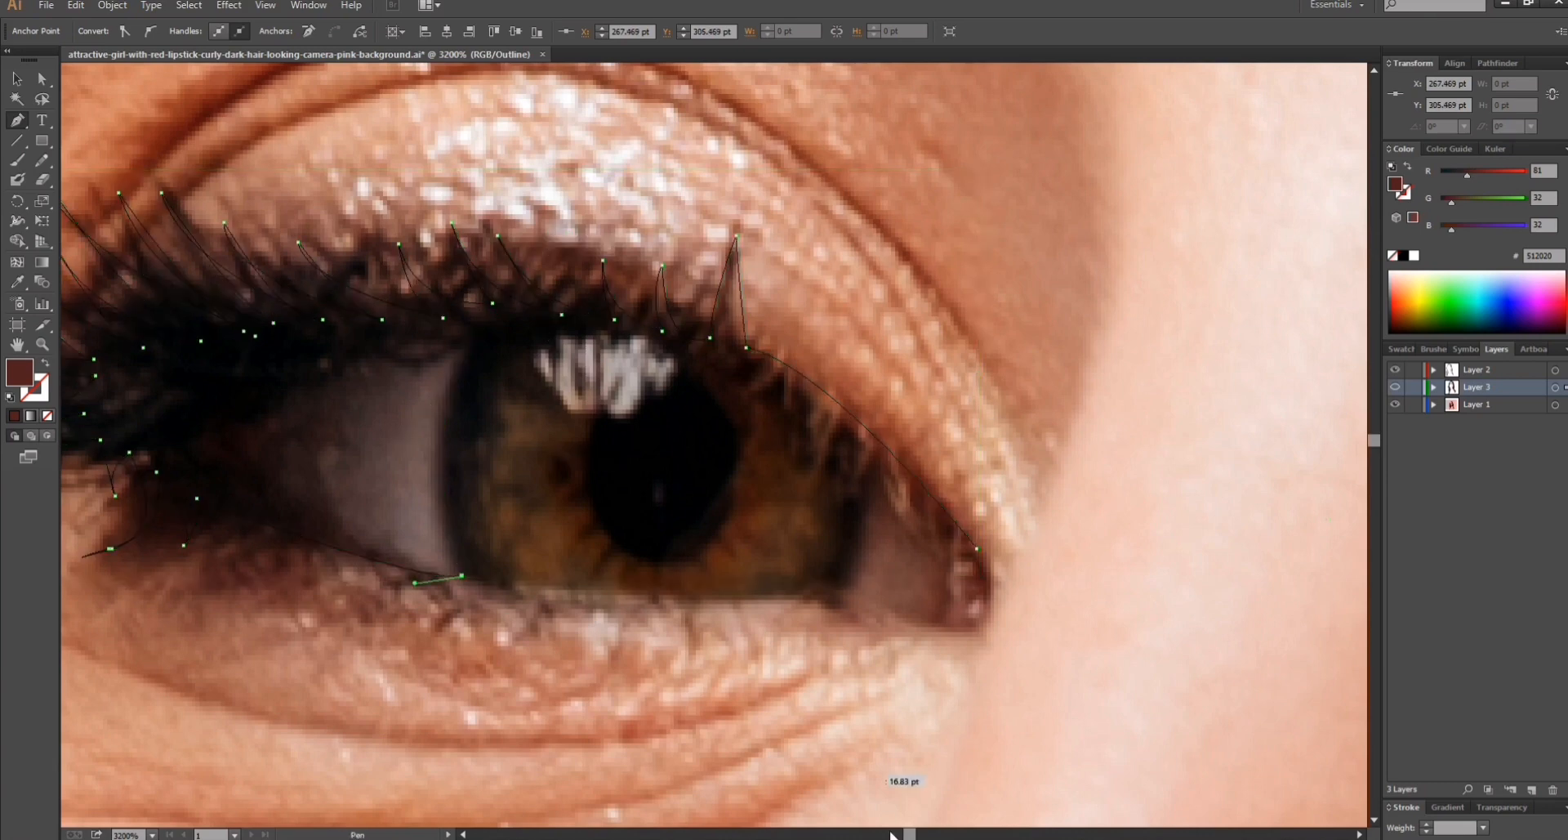
drag(907, 834, 909, 834)
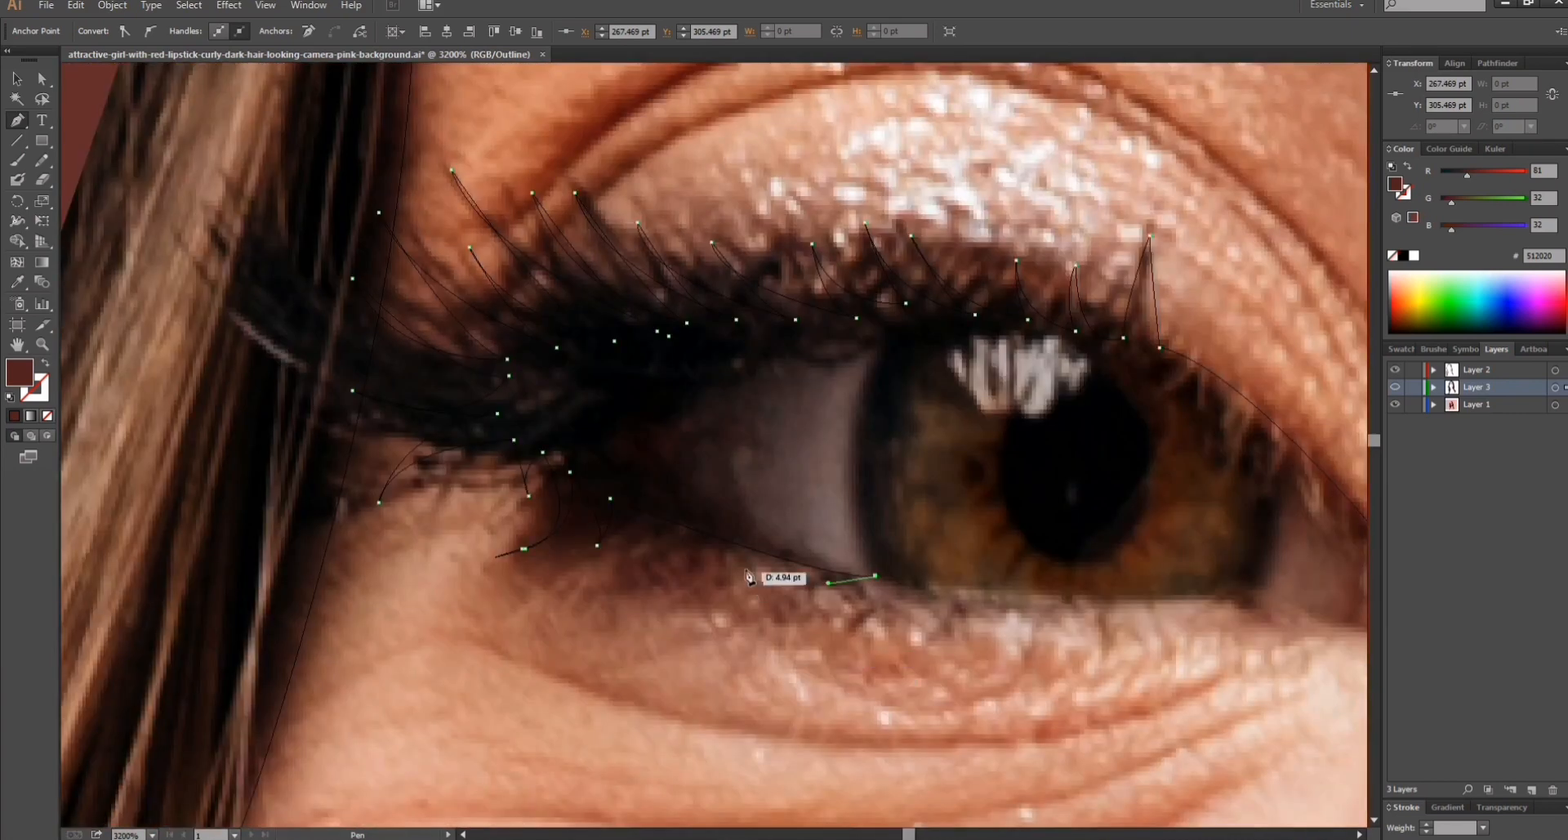
click(664, 502)
drag(610, 485, 551, 424)
click(567, 439)
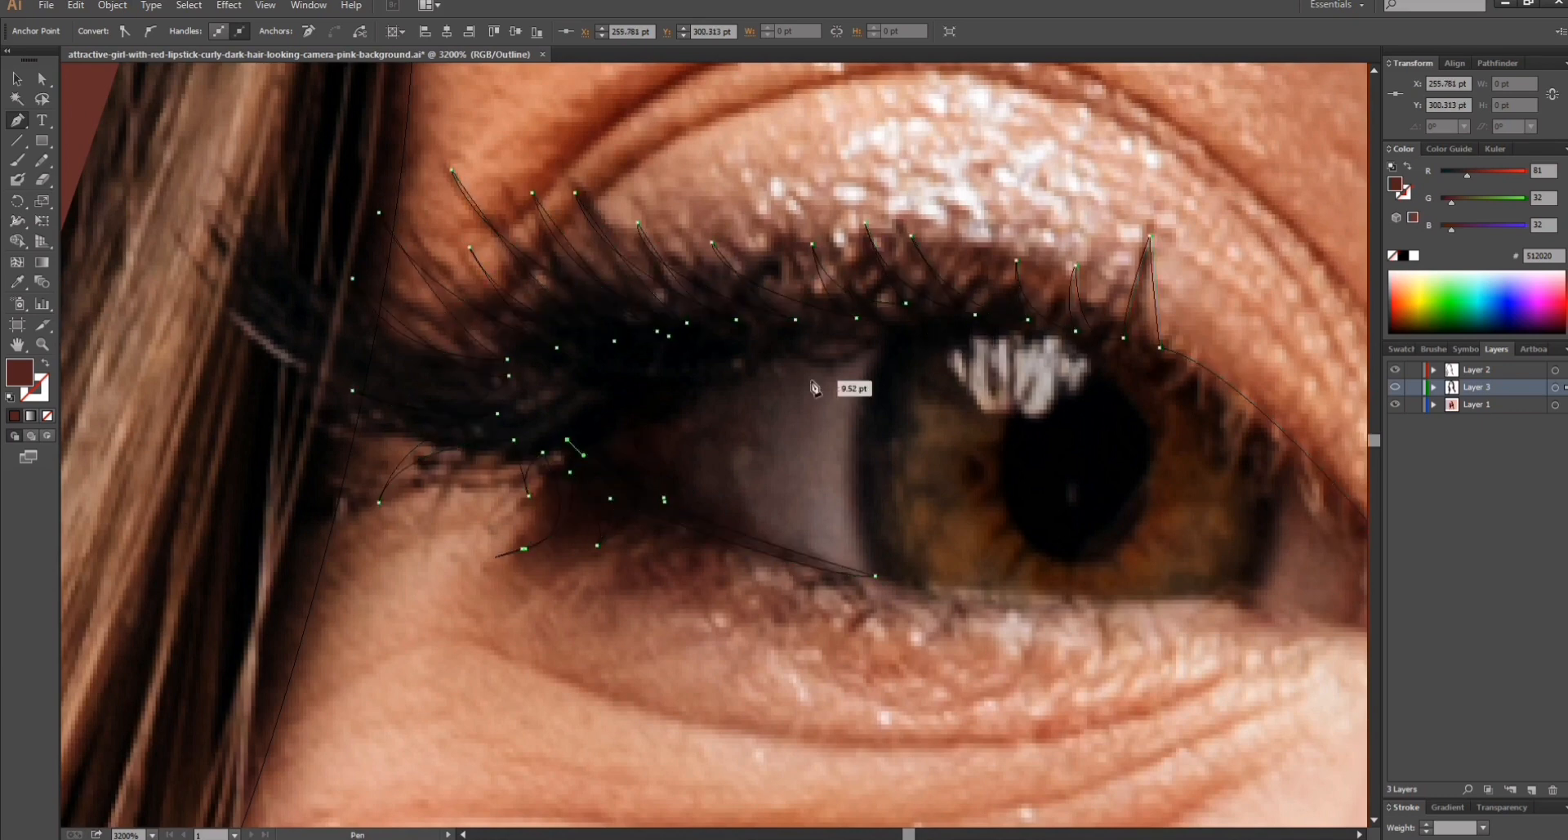
Curve the path along the left eye's upper lid edge and close it at the inner corner.
drag(931, 326, 1218, 333)
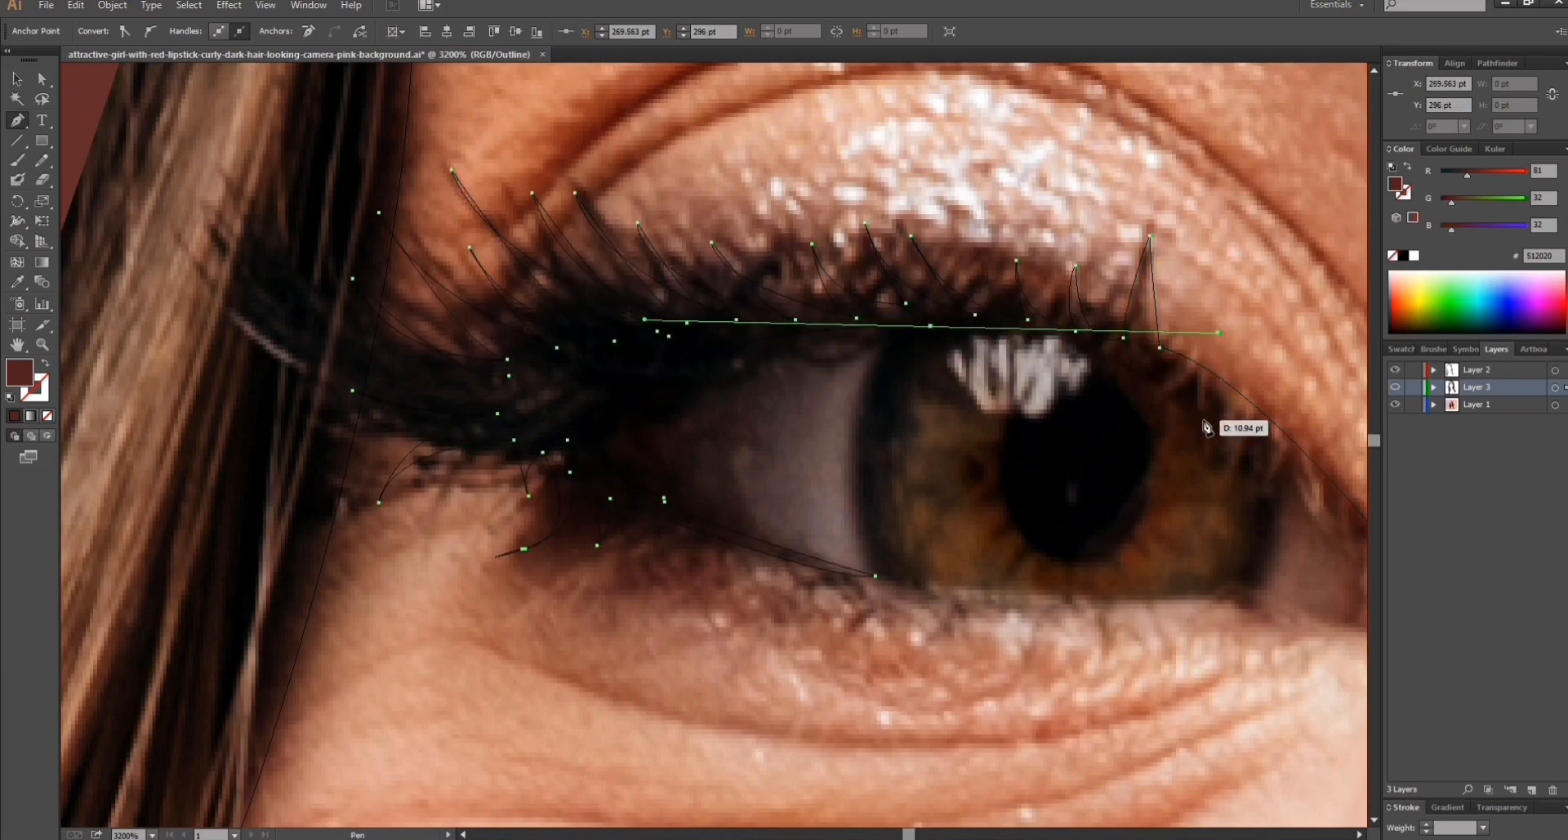
drag(1257, 433, 1279, 448)
key(ctrl+z)
drag(906, 835, 908, 835)
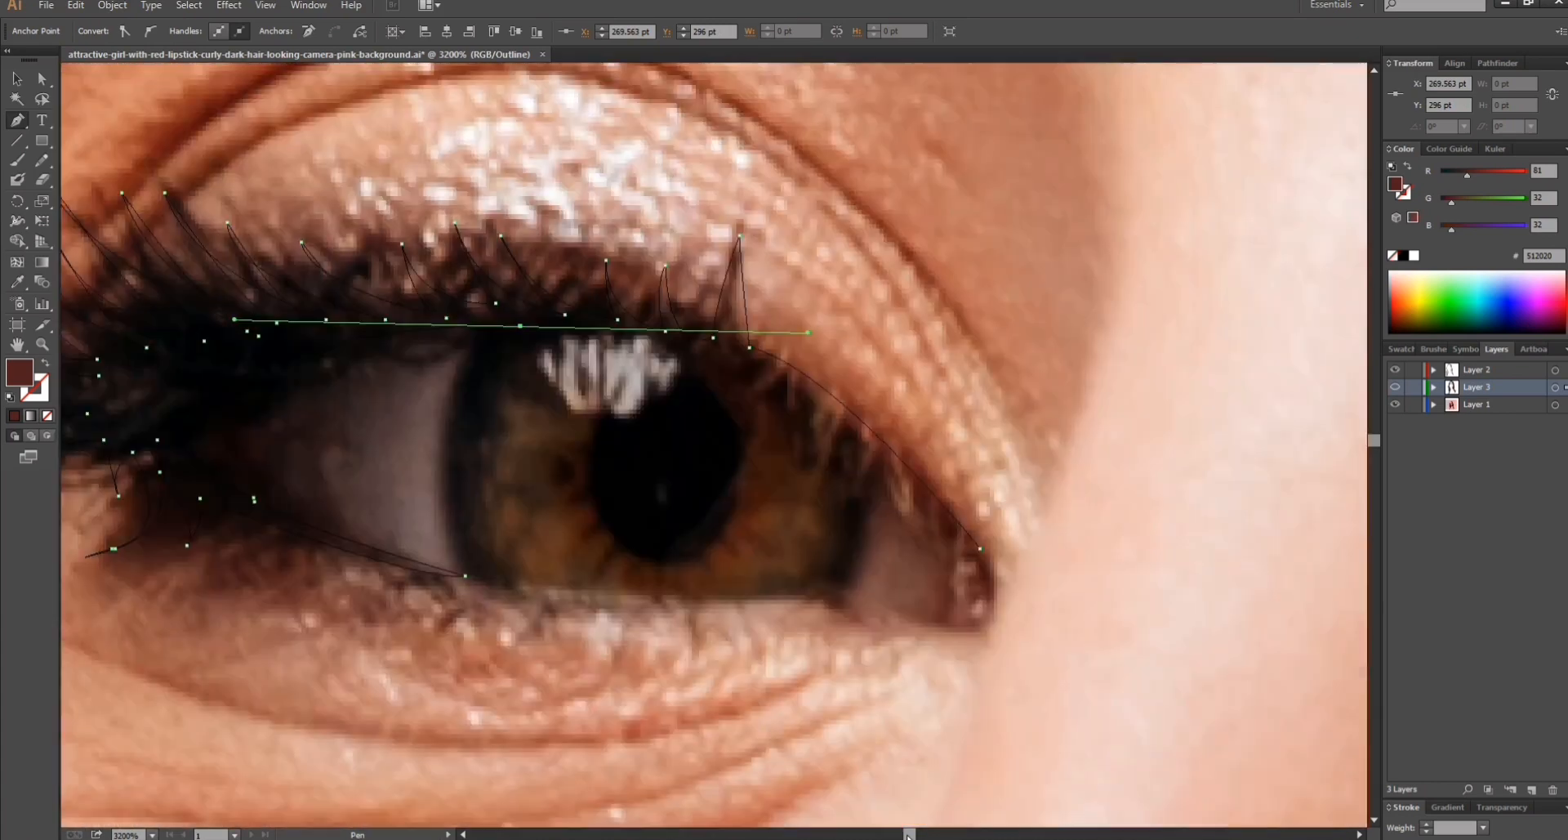
drag(982, 548, 1218, 802)
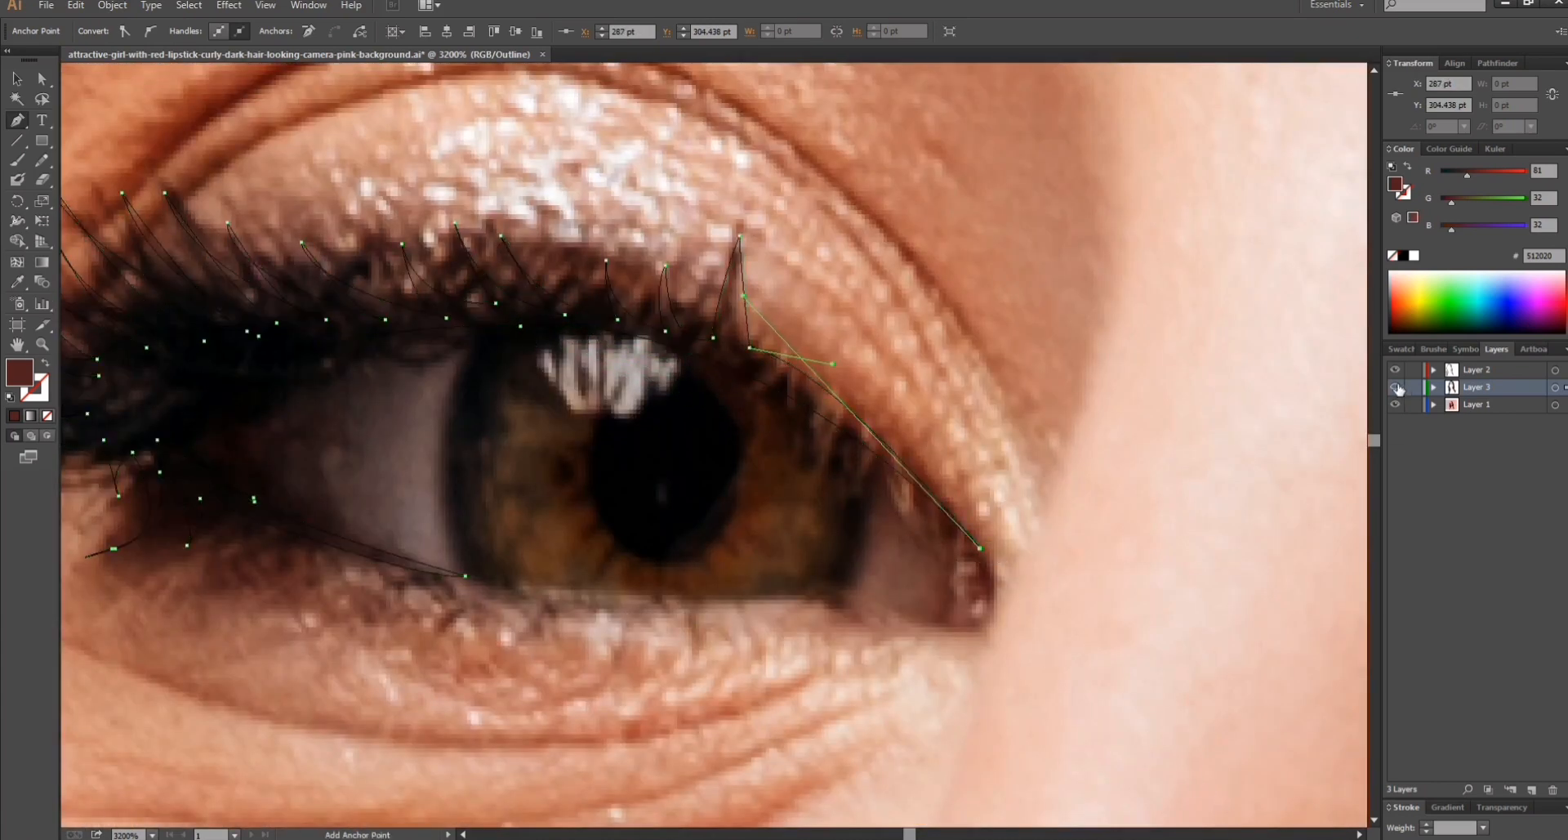
Return to preview, deselect the left eye's lashes and check them at 400% with the photo layer briefly hidden.
key(ctrl+y)
key(ctrl+minus)
key(ctrl+minus)
key(ctrl+minus)
key(ctrl+minus)
key(ctrl+minus)
key(ctrl+minus)
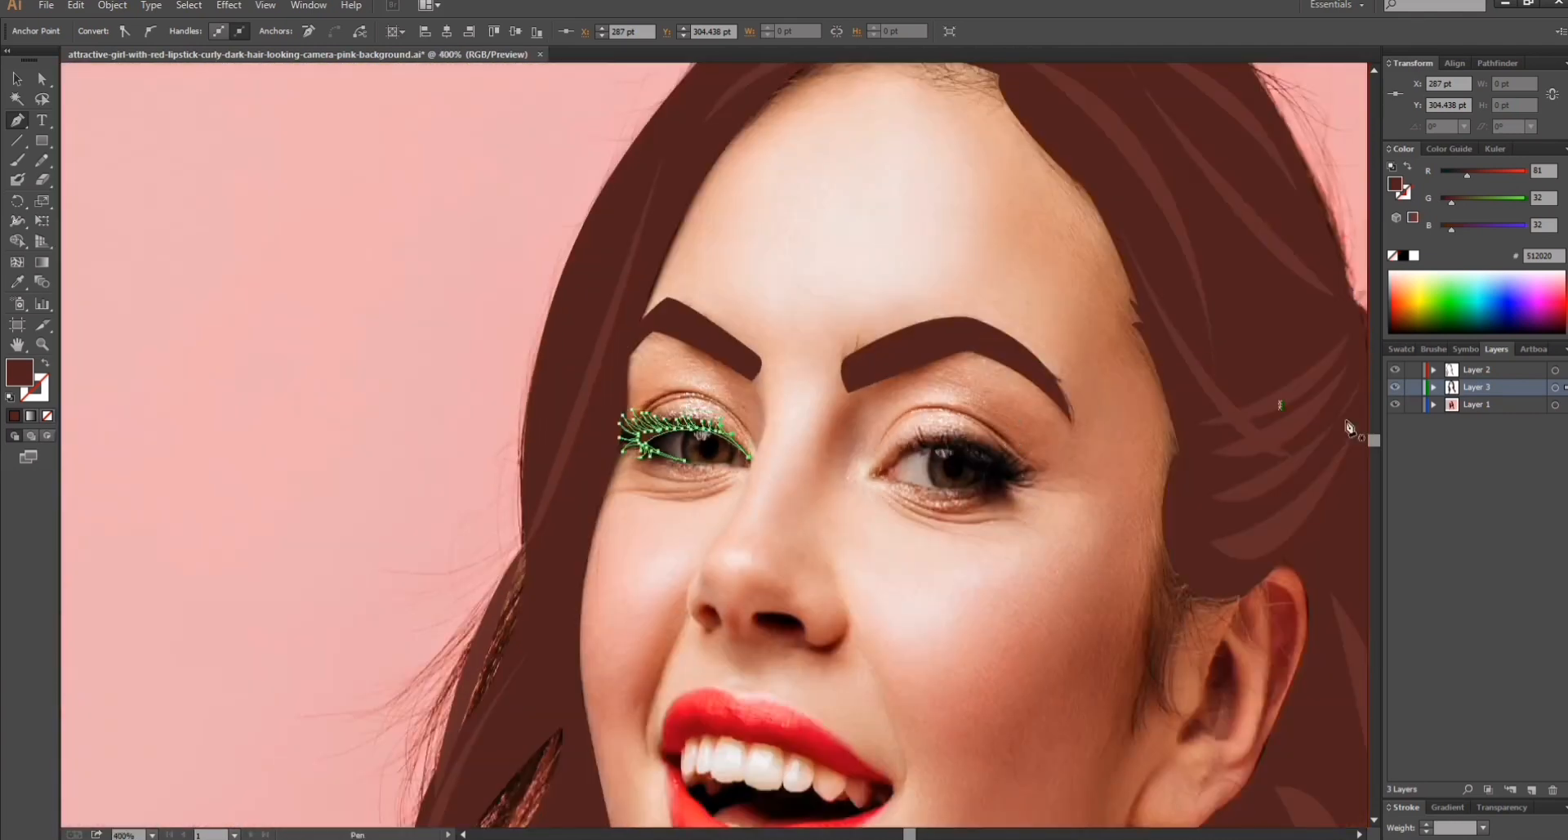
ctrl+click(139, 200)
click(1396, 405)
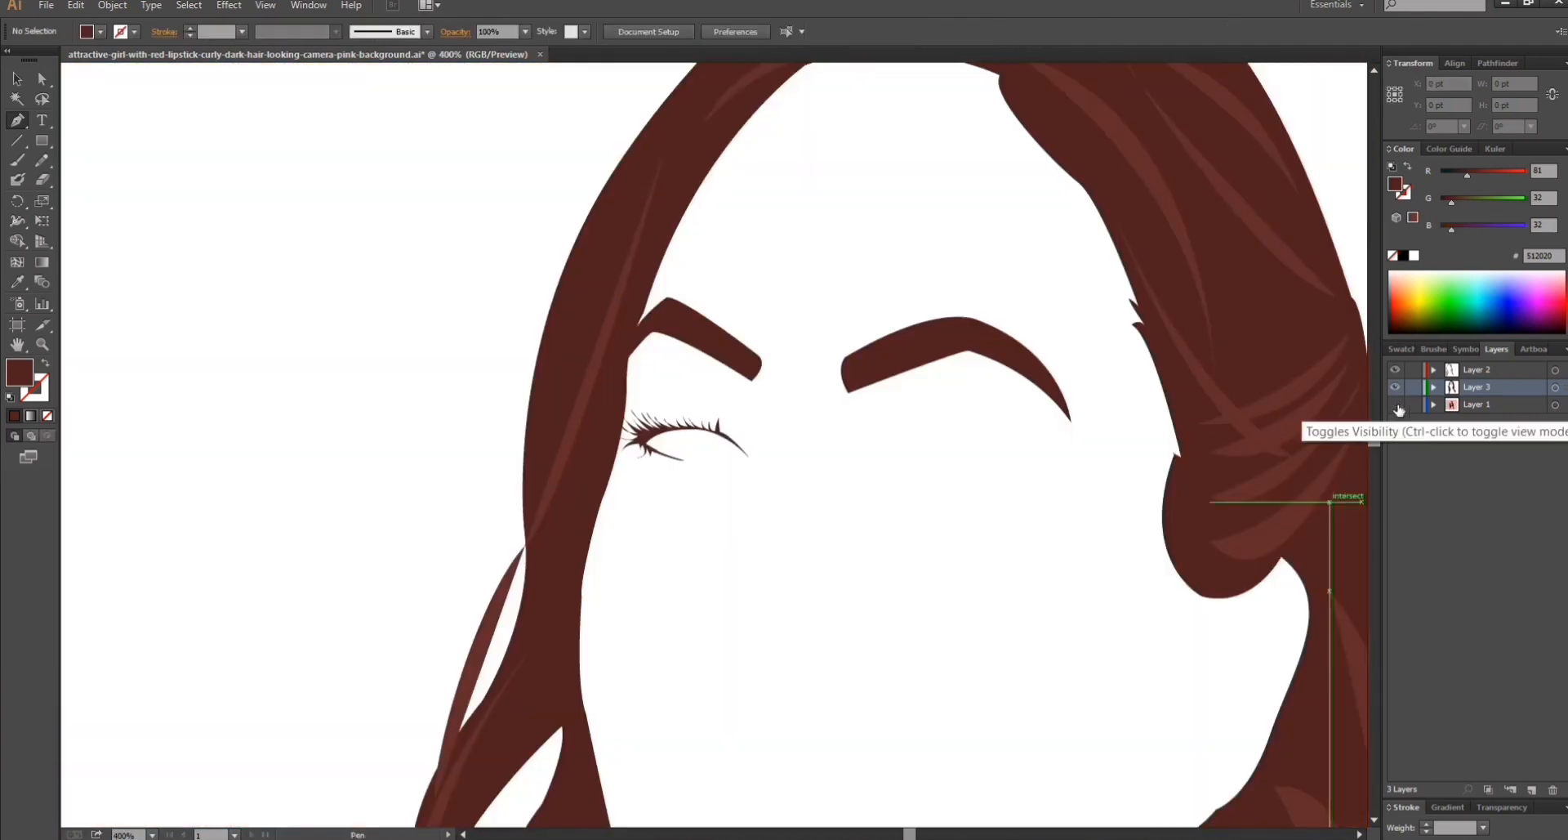
click(1396, 405)
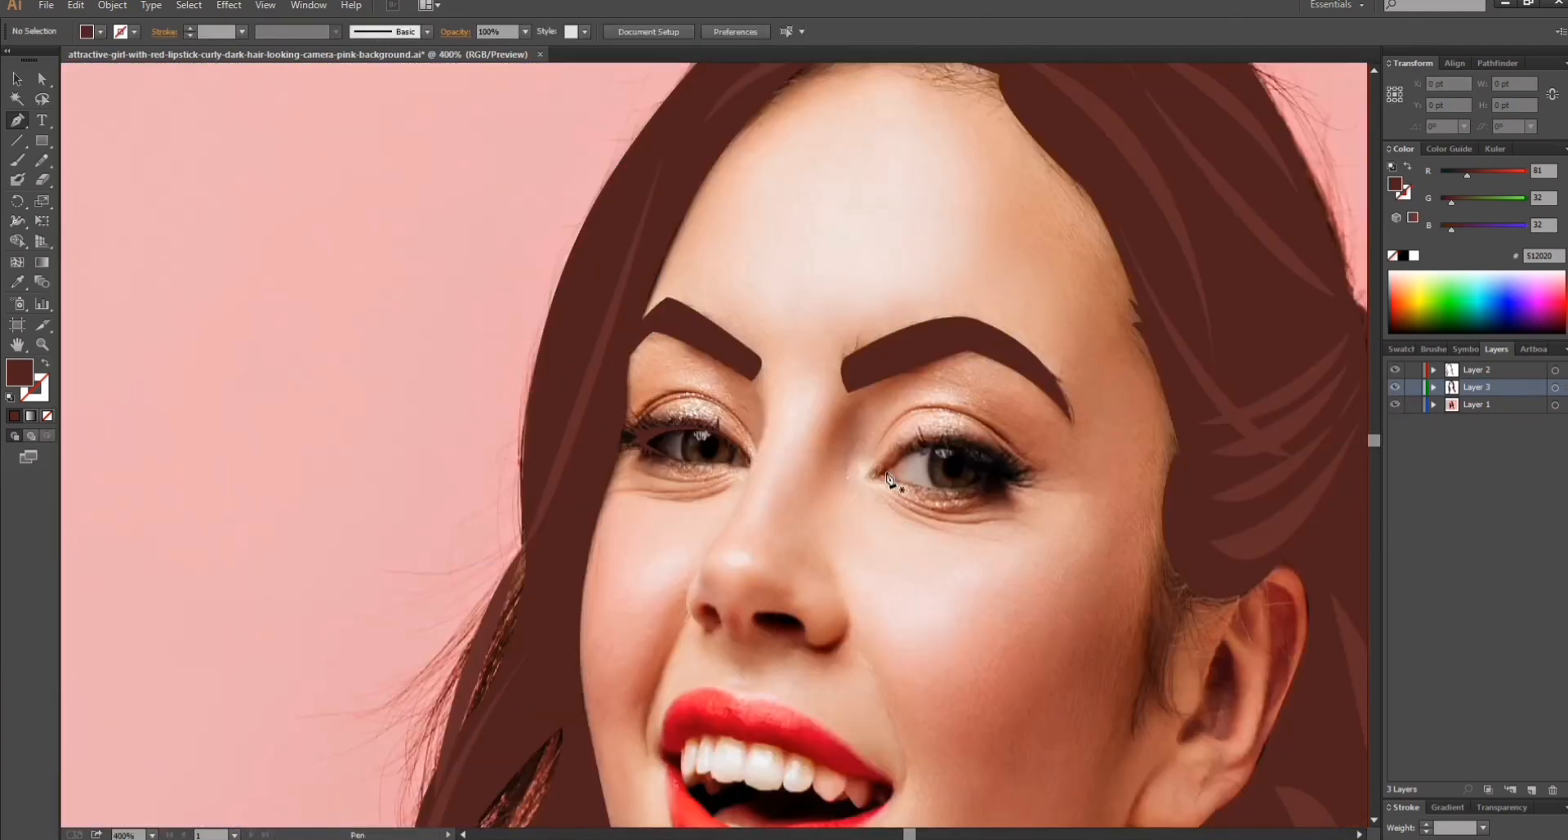
In outline view, start the right eye's lash shape at the inner corner and add three pointed lashes along the upper lid.
key(ctrl+plus)
key(ctrl+plus)
key(ctrl+plus)
key(ctrl+plus)
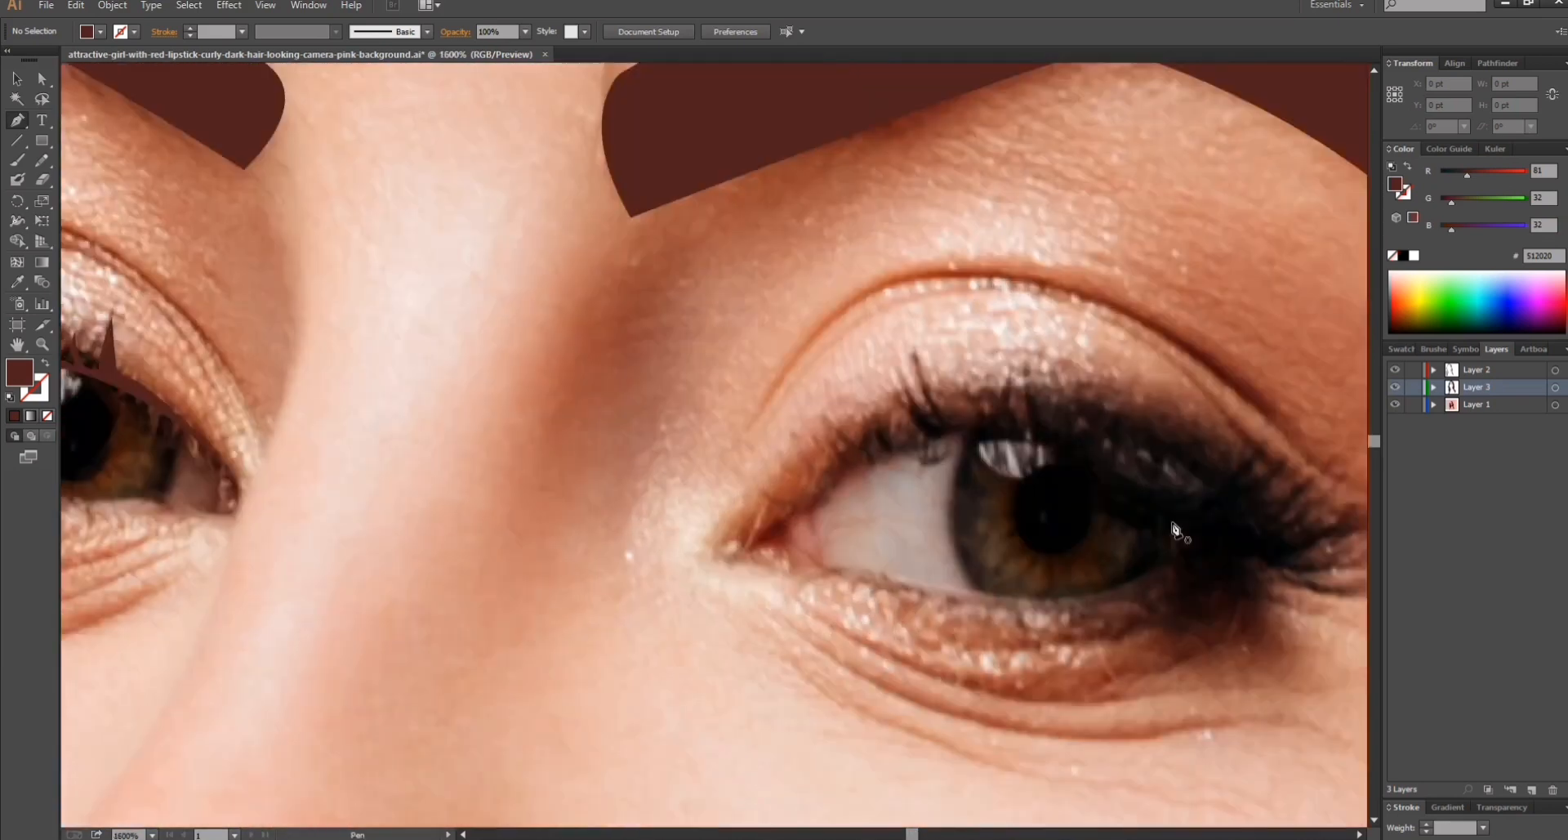
drag(912, 834, 913, 835)
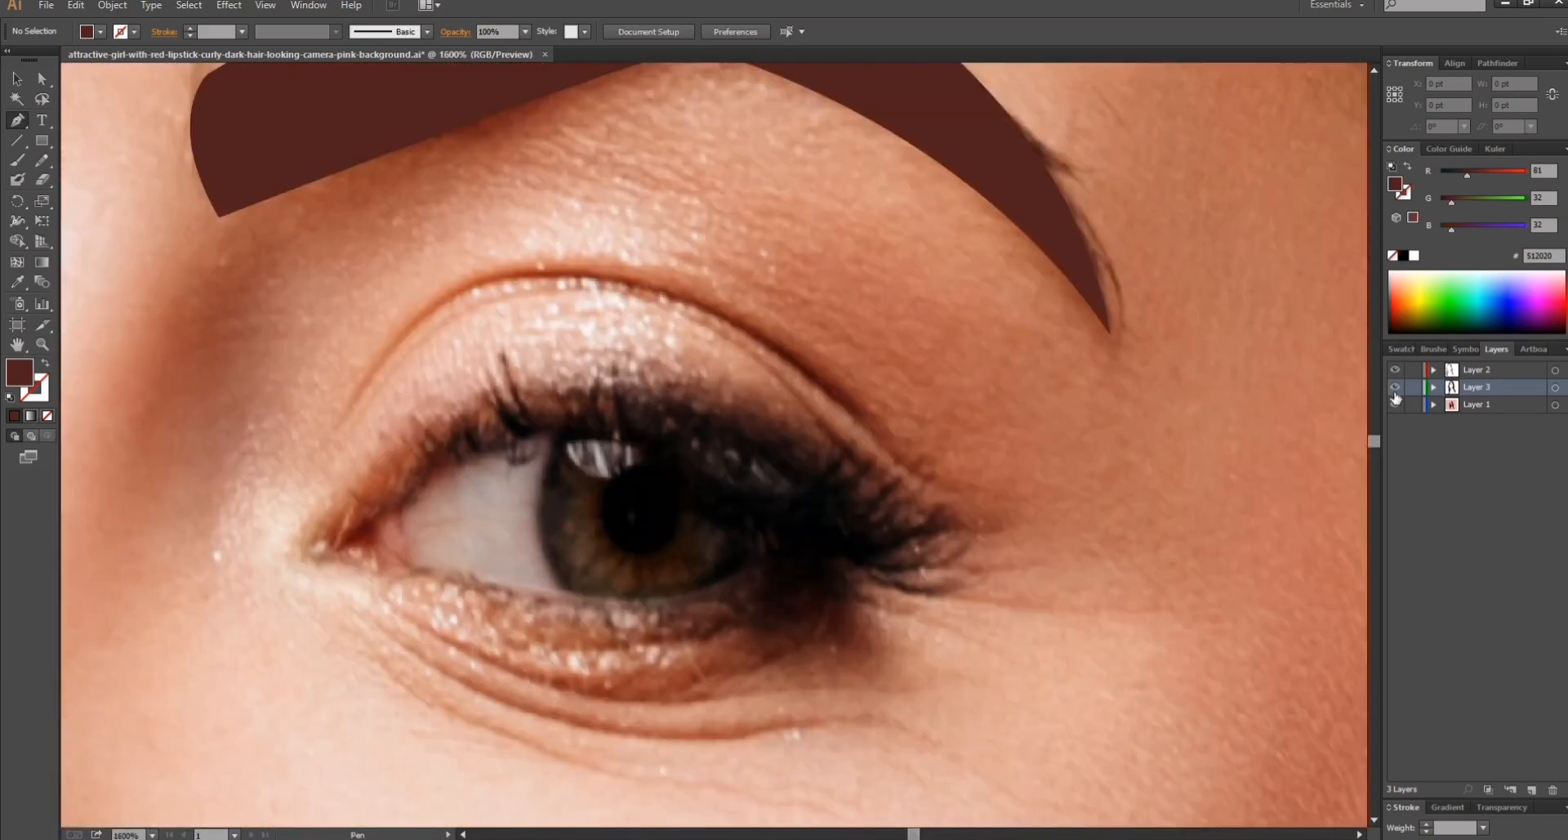
ctrl+click(1396, 388)
click(351, 528)
drag(469, 456, 513, 449)
key(ctrl+z)
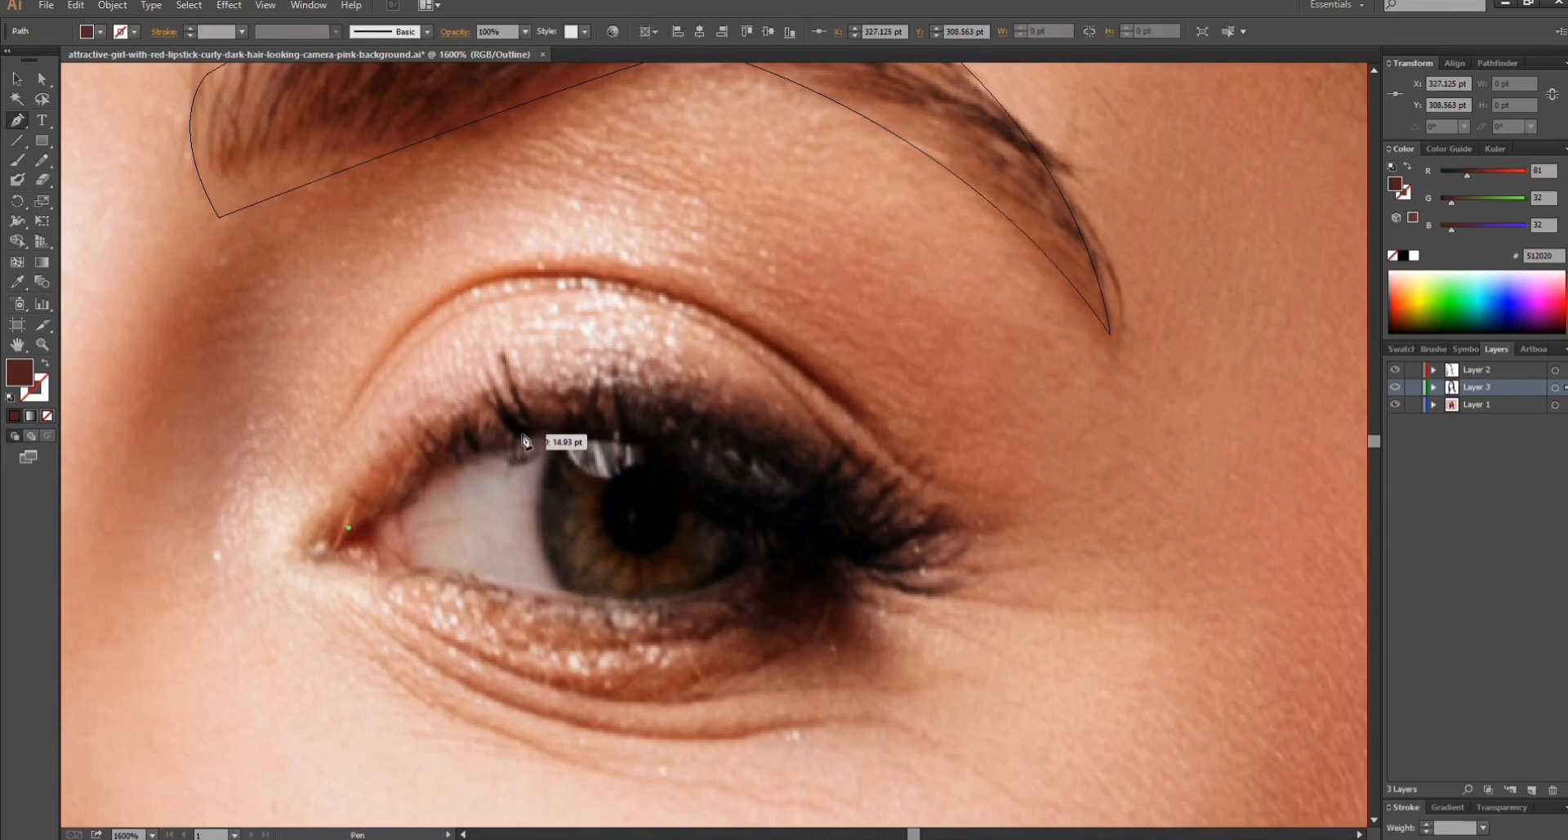
mouse_move(512, 438)
mouse_down()
mouse_move(571, 434)
mouse_move(518, 444)
mouse_up()
mouse_move(462, 376)
mouse_down()
mouse_move(455, 333)
mouse_move(515, 429)
mouse_move(484, 365)
mouse_move(549, 437)
mouse_move(600, 394)
mouse_move(572, 425)
mouse_up()
click(597, 375)
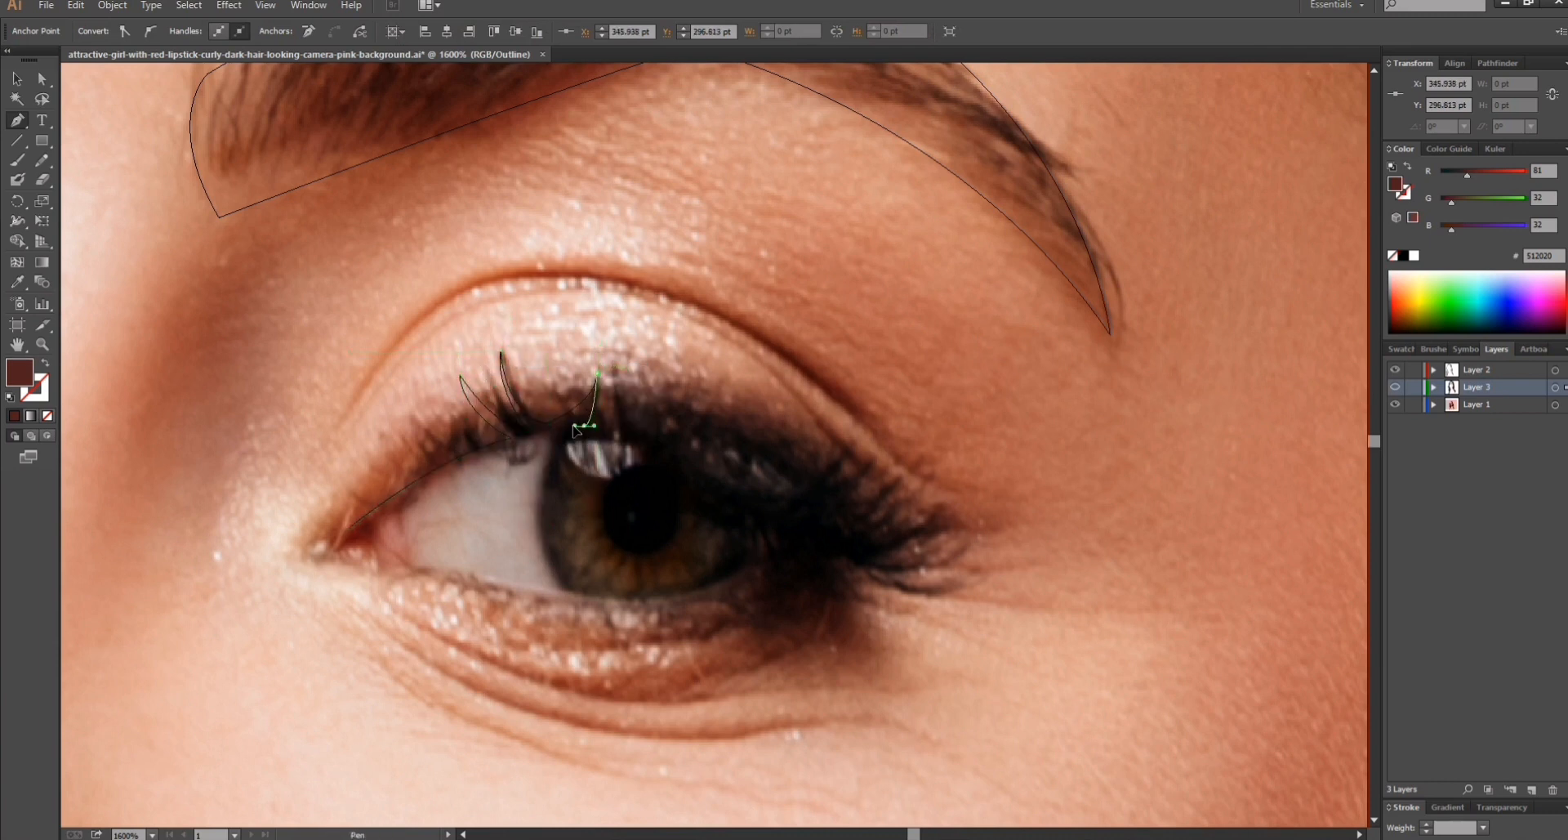
click(584, 426)
Add two short upright lashes above the right eye's iris, each returning to the lid line.
click(617, 371)
click(617, 431)
drag(617, 431, 672, 368)
click(671, 373)
drag(649, 435, 651, 442)
click(649, 436)
Add two curved lashes leaning outward just past the right eye's iris highlight, returning to the lid line.
drag(719, 403, 732, 384)
click(719, 405)
drag(683, 444, 782, 391)
click(683, 444)
click(760, 428)
drag(703, 464, 674, 454)
click(702, 464)
Add two longer curved lashes over the outer part of the right eye's upper lid.
drag(835, 452, 881, 397)
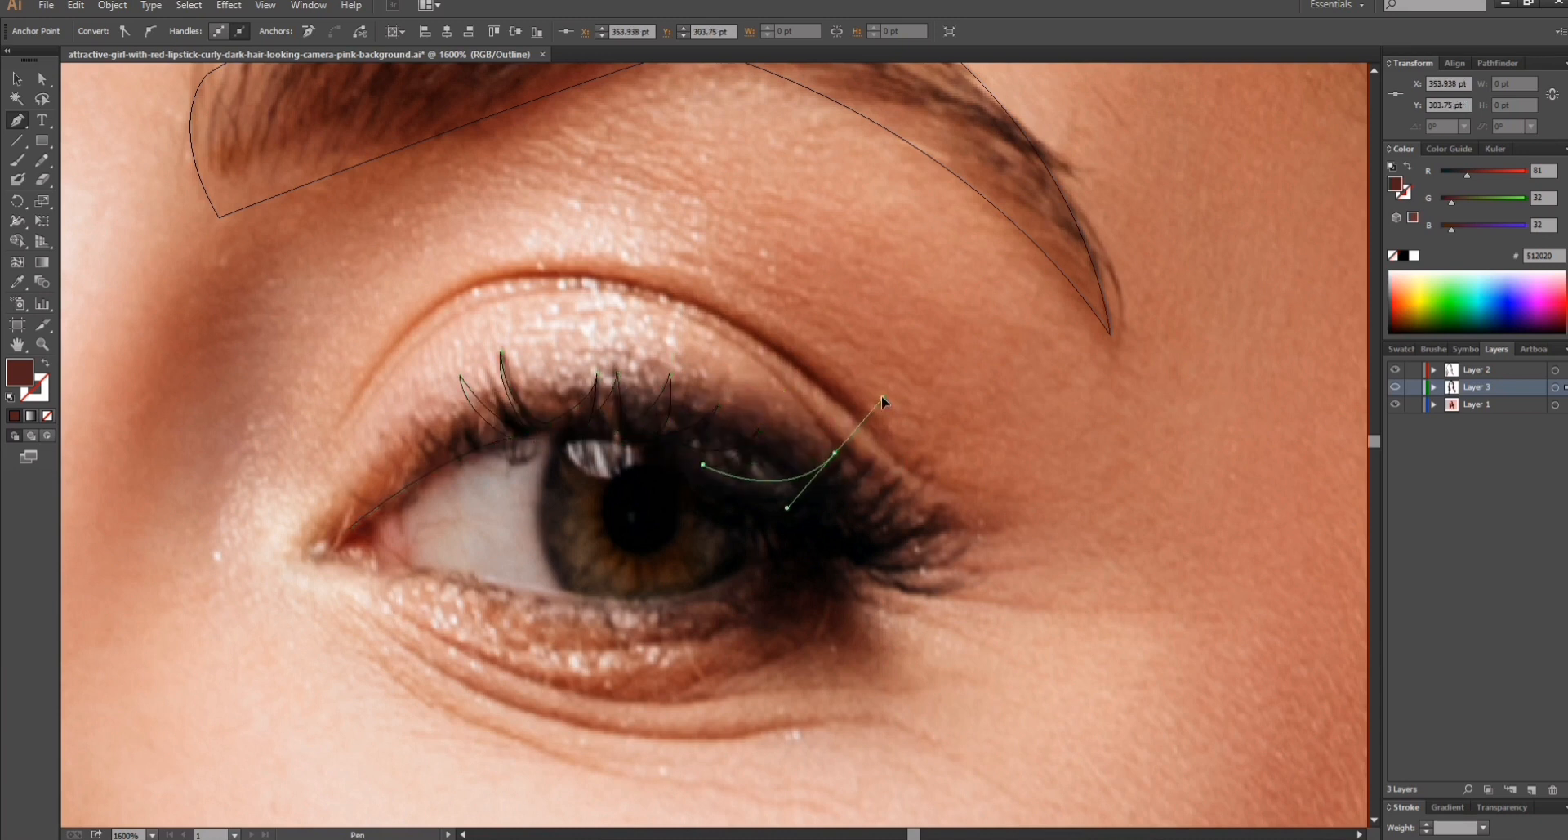
click(835, 454)
drag(772, 499, 739, 499)
click(772, 499)
drag(868, 461, 899, 417)
click(868, 462)
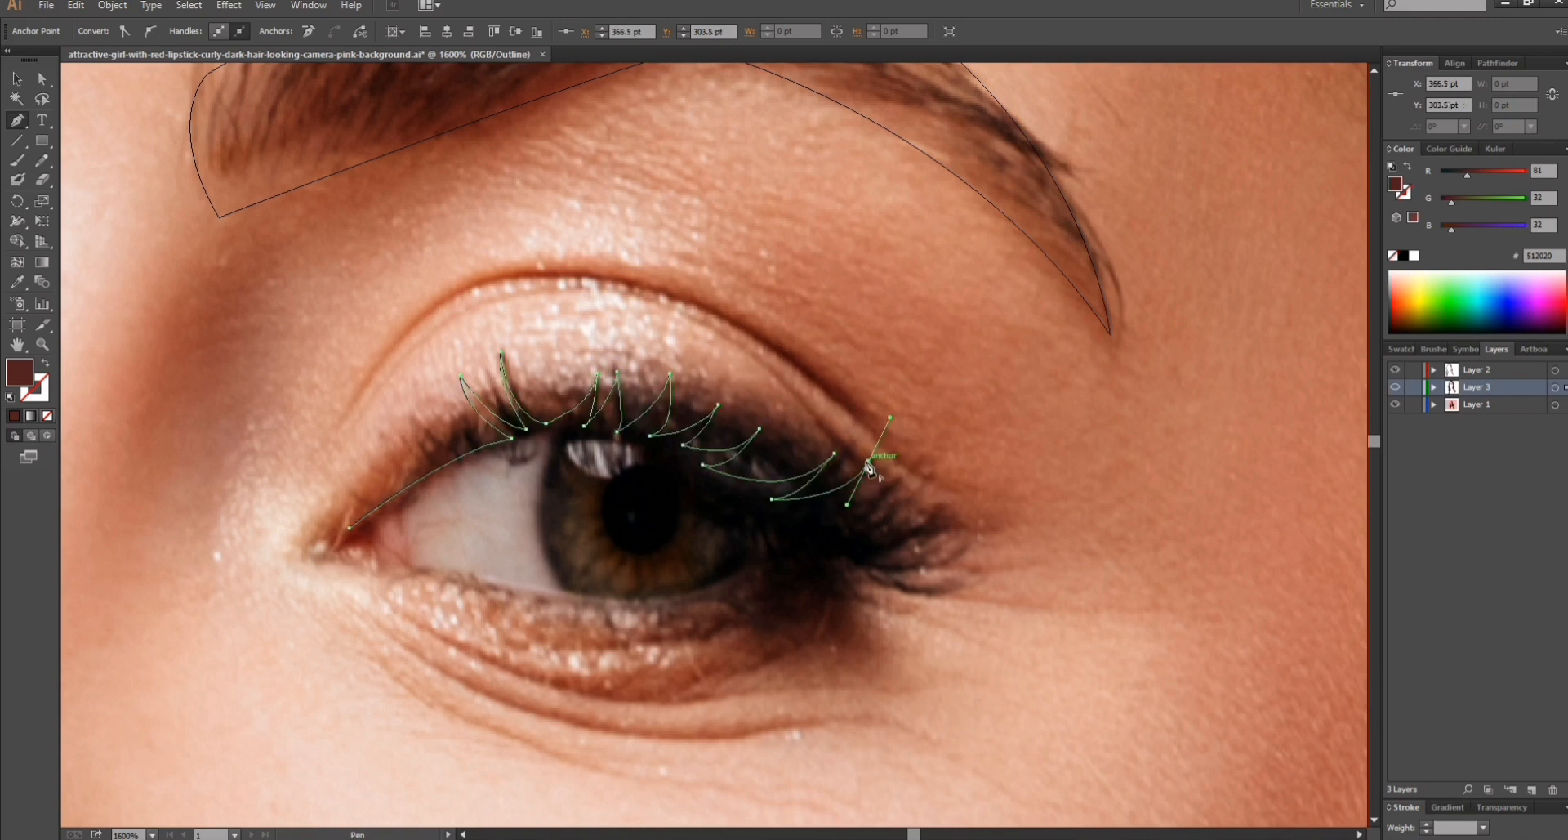
drag(809, 515, 772, 511)
click(808, 516)
Continue toward the right eye's outer corner with two closely spaced, upward-curving lashes.
drag(900, 471, 930, 425)
click(900, 470)
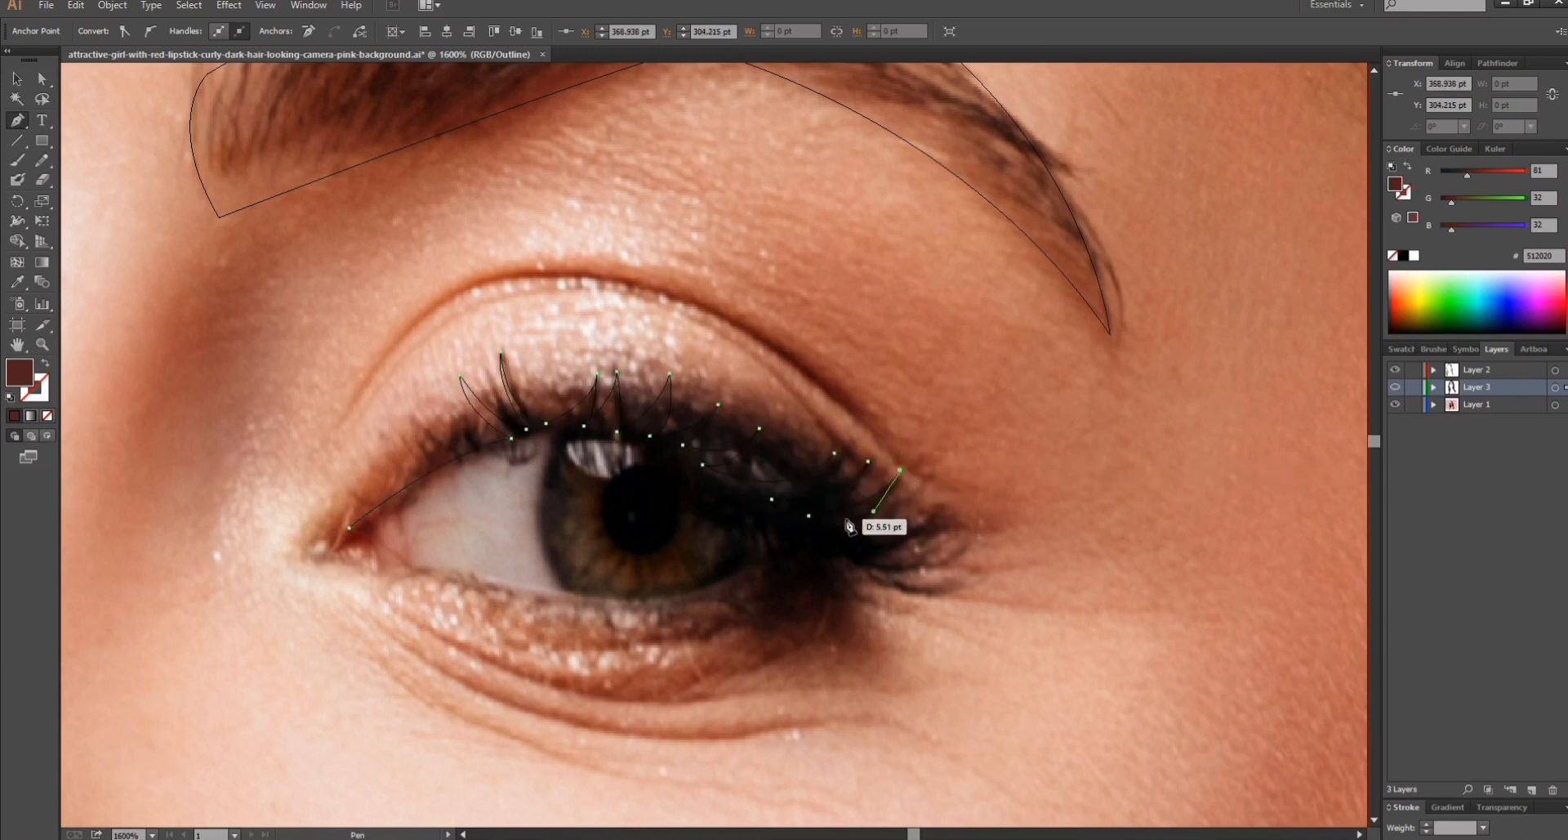
drag(825, 528, 790, 517)
click(825, 528)
drag(920, 482, 944, 434)
click(920, 482)
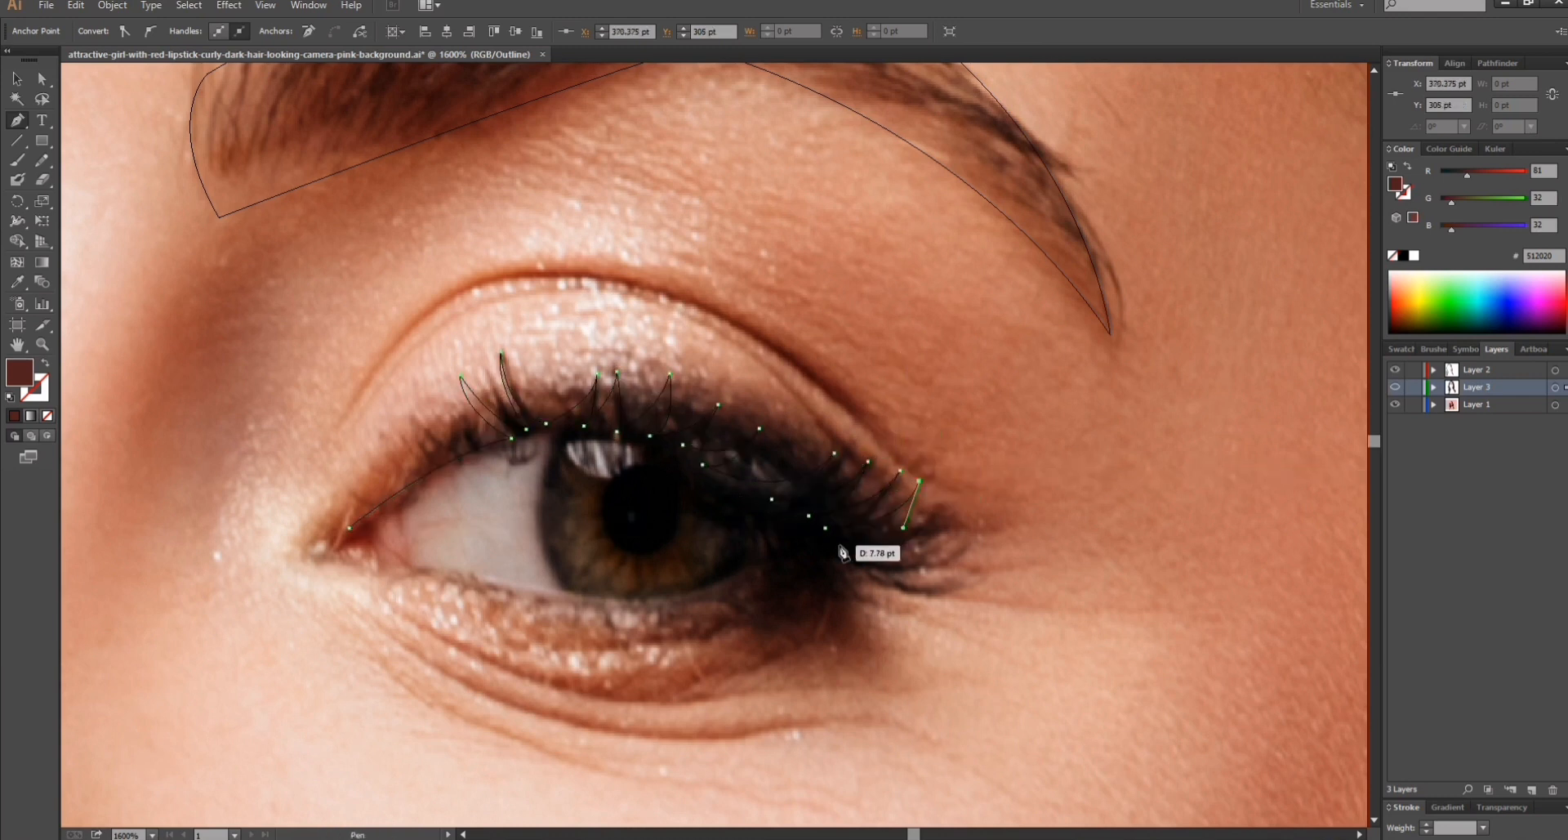
drag(840, 545, 811, 541)
click(840, 545)
Finish the right eye's outer corner with one upward-curving lash and a flatter, nearly horizontal lash beneath it.
drag(942, 505, 962, 462)
click(942, 506)
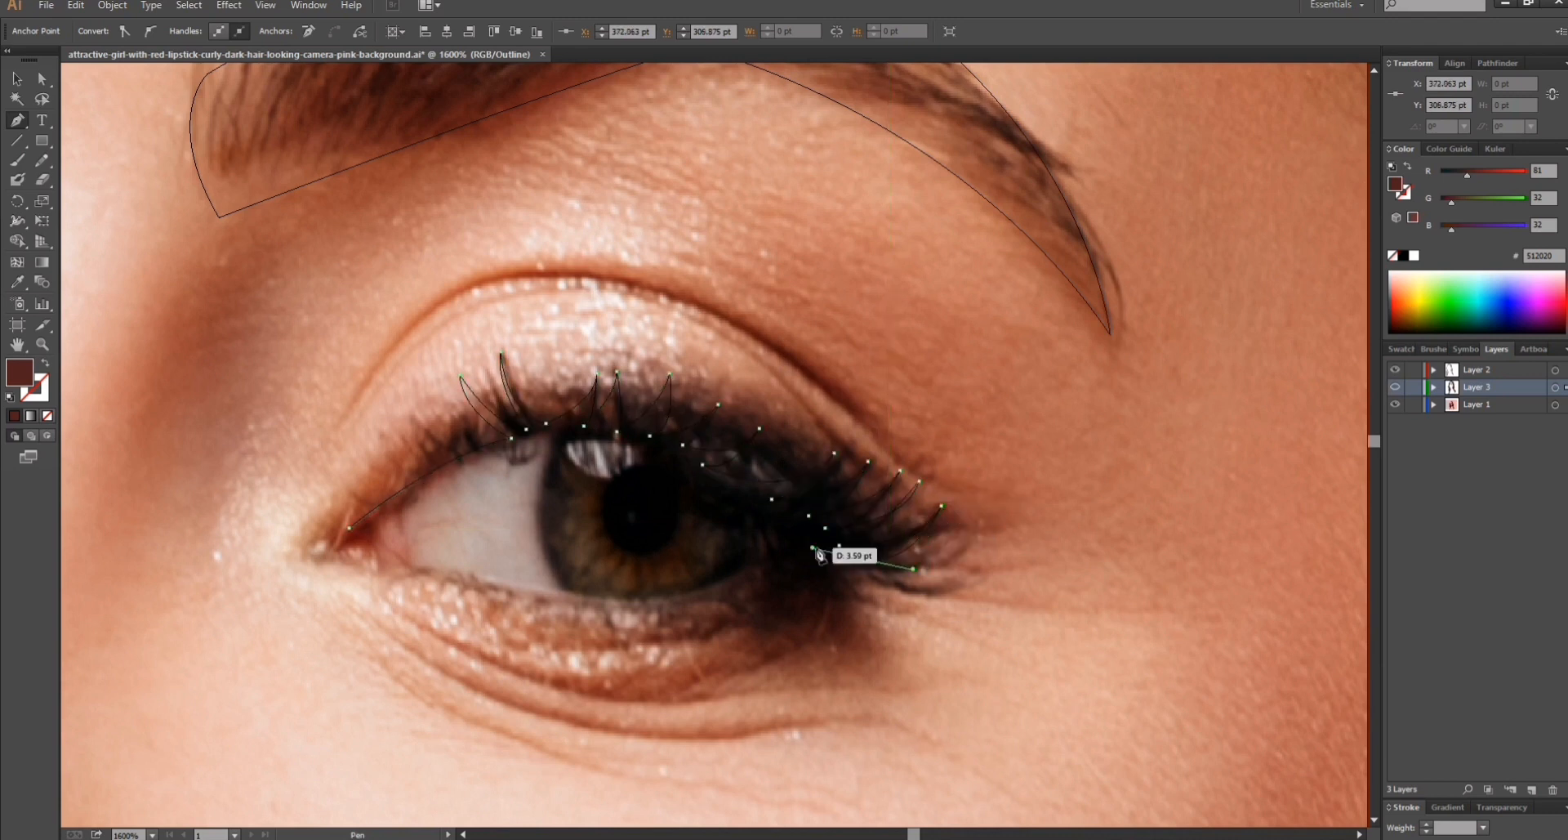
click(862, 557)
drag(951, 555, 987, 527)
click(951, 555)
drag(831, 567, 784, 547)
click(831, 567)
Curve the path back along the right eye's upper lid edge and close it at the inner corner.
drag(350, 528, 35, 726)
key(ctrl+z)
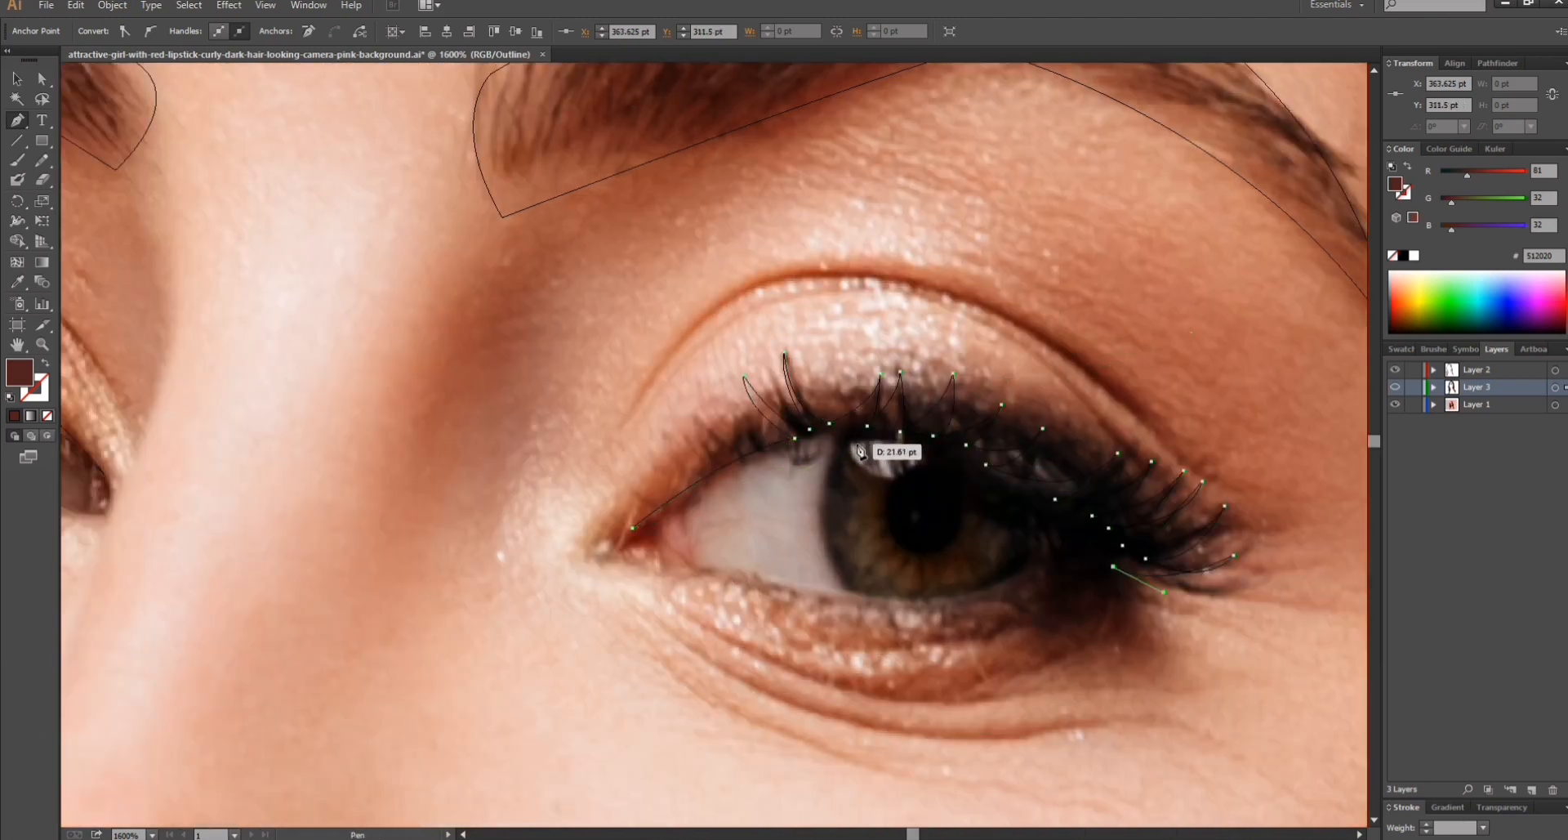
drag(856, 436, 716, 433)
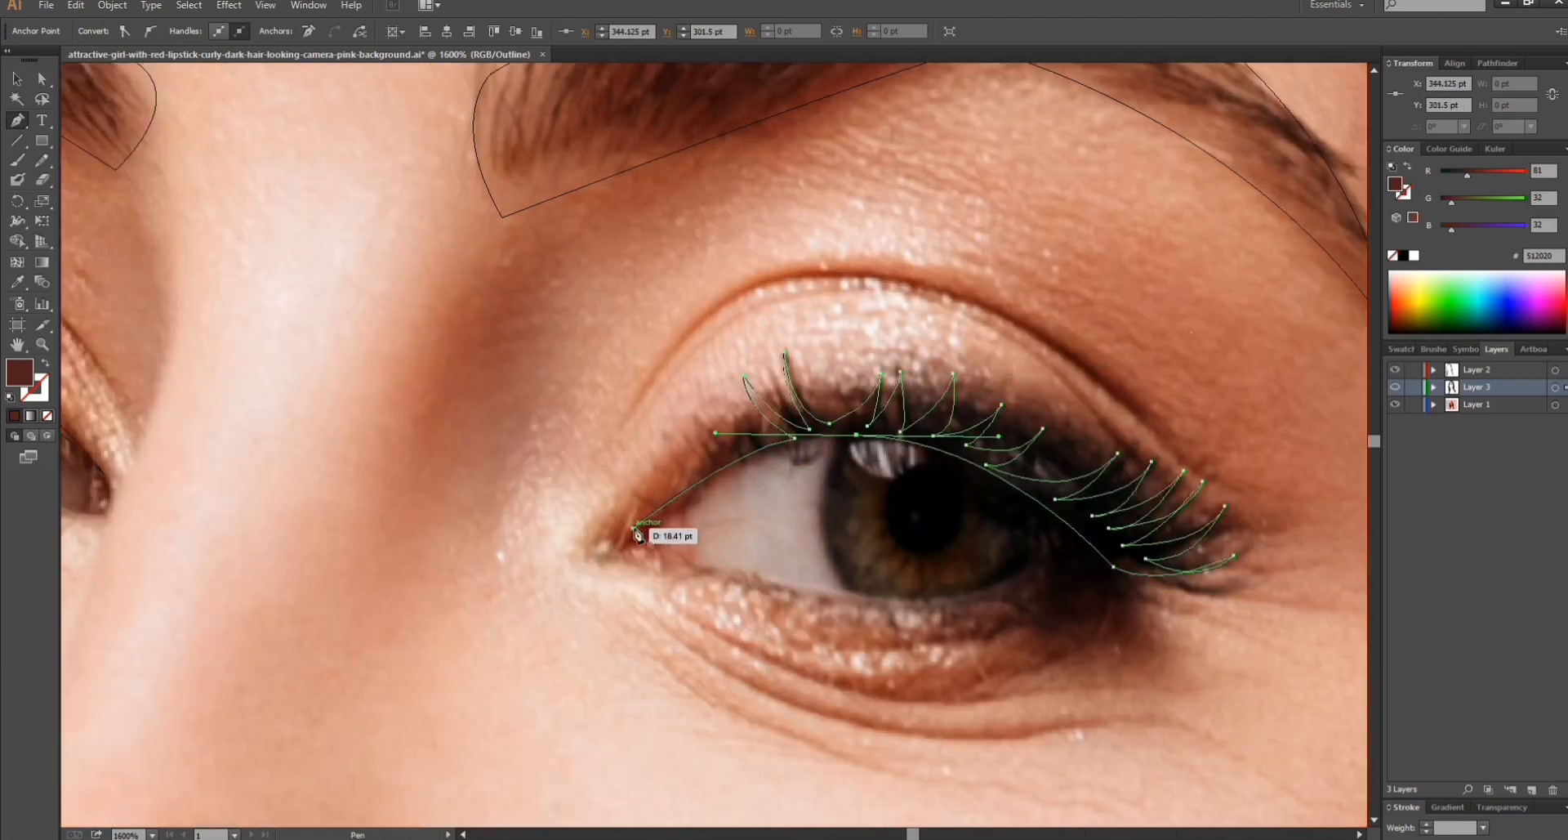
drag(638, 534, 613, 533)
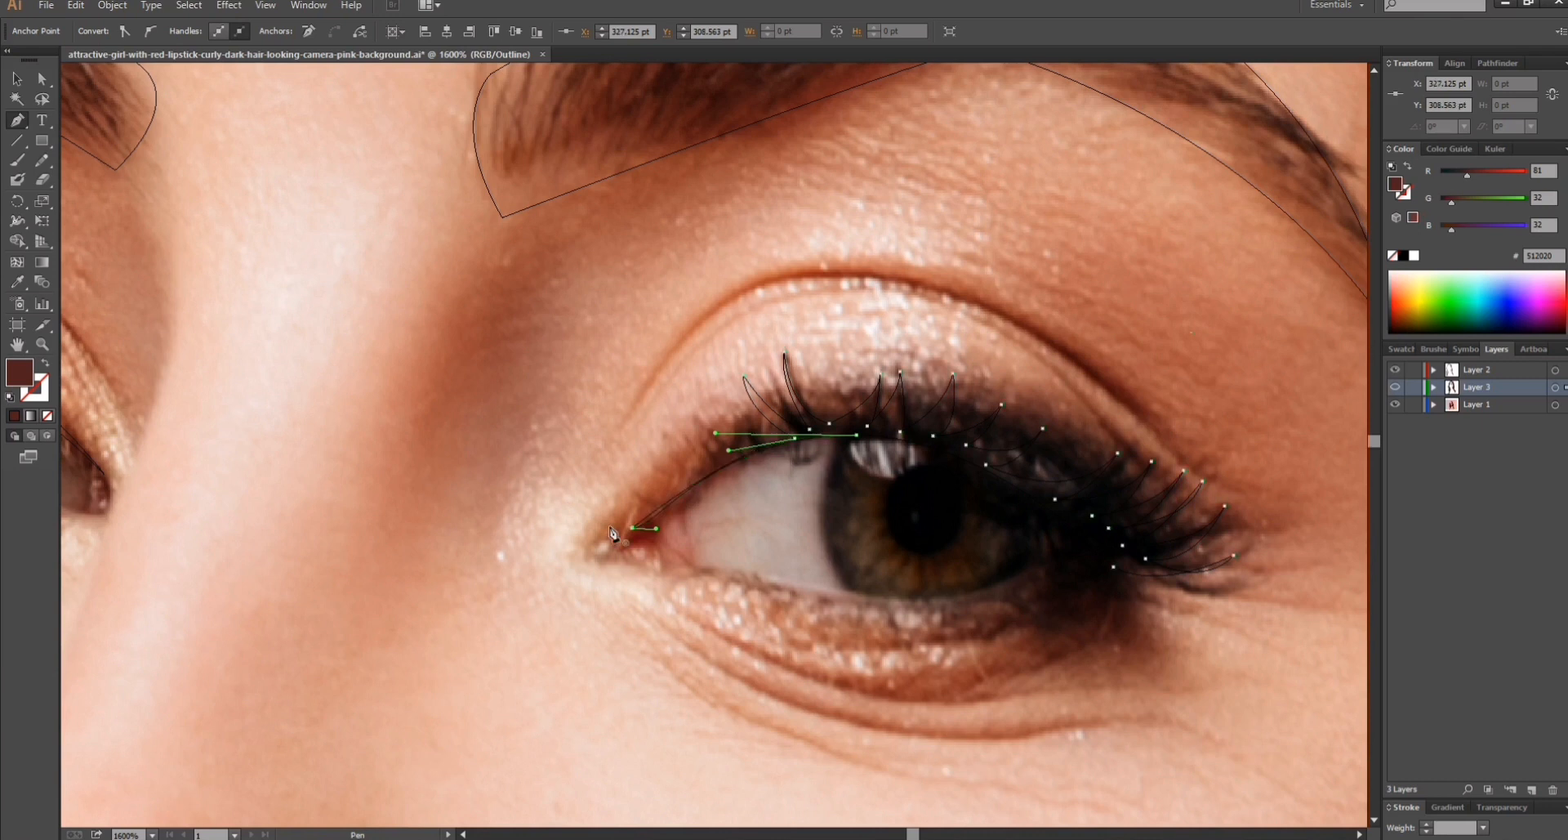
Return to preview and check the right eye's lashes with the photo layer briefly hidden.
ctrl+click(1395, 387)
click(1395, 404)
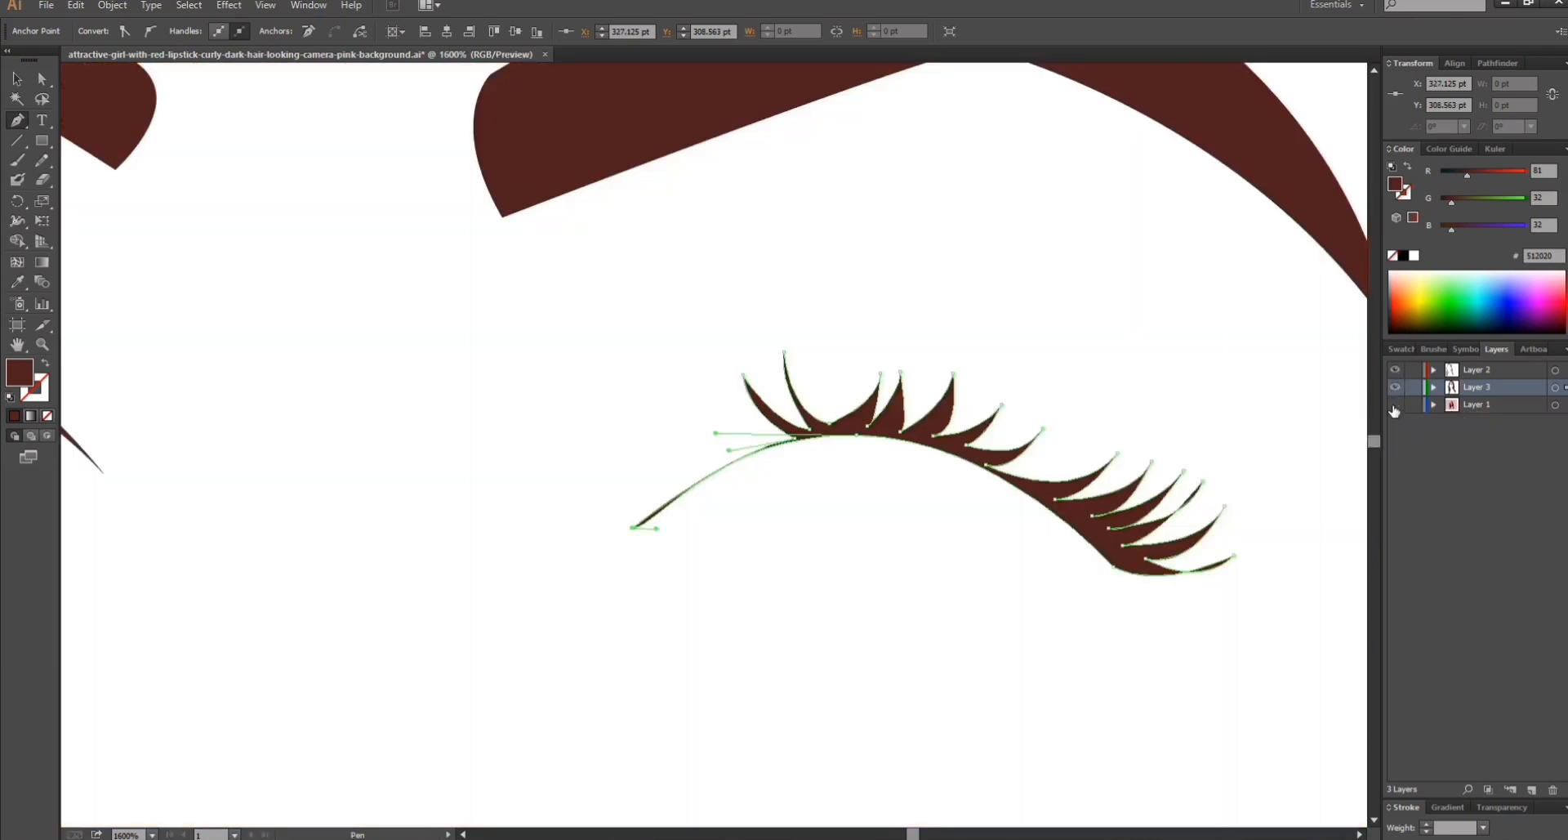
click(1395, 404)
key(ctrl+minus)
key(ctrl+minus)
key(ctrl+minus)
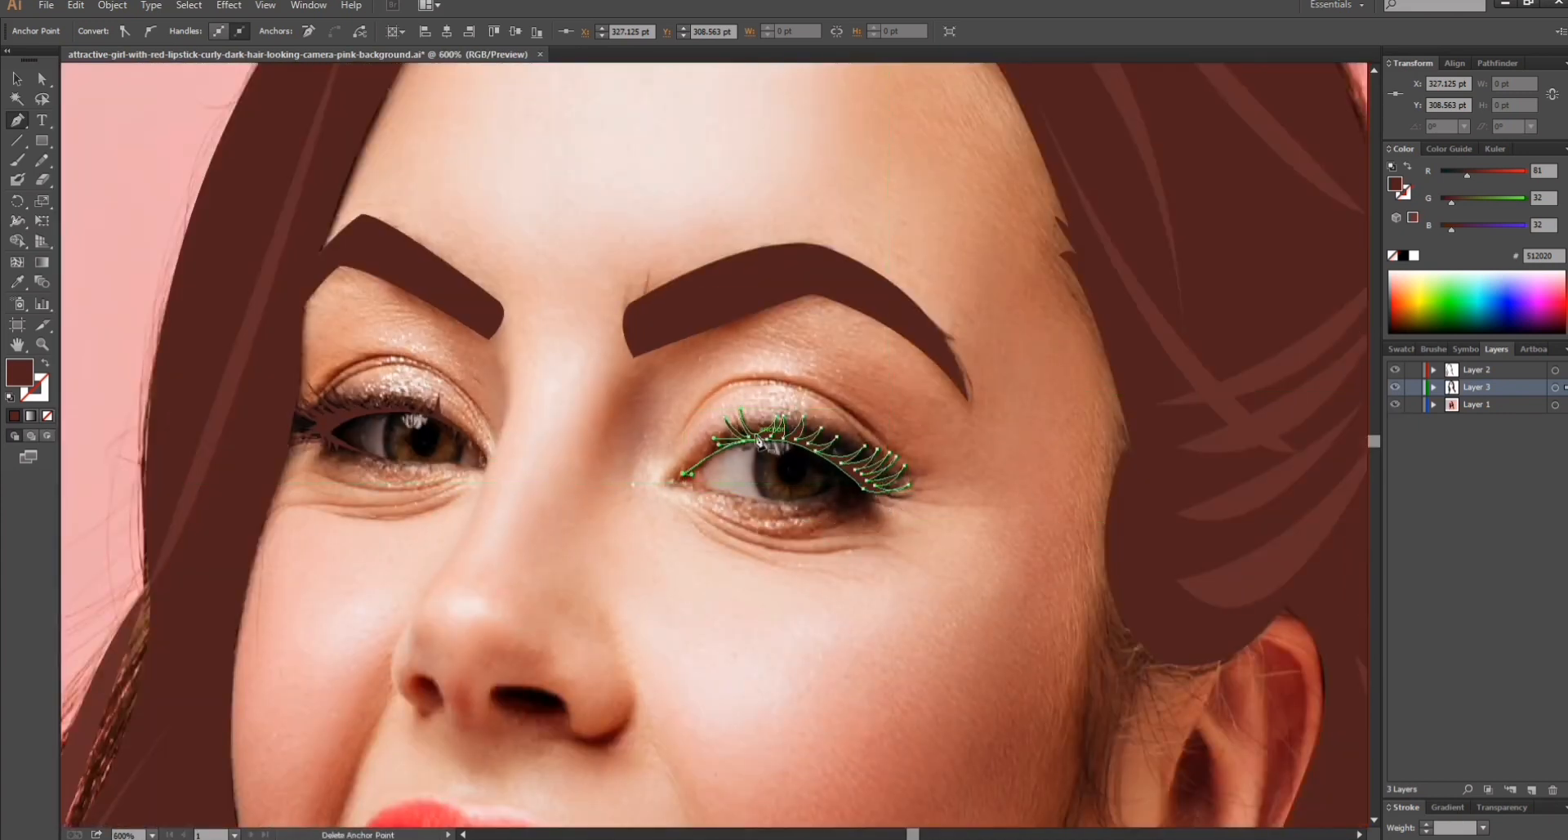
key(ctrl+plus)
key(ctrl+plus)
key(ctrl+plus)
key(ctrl+plus)
key(ctrl+plus)
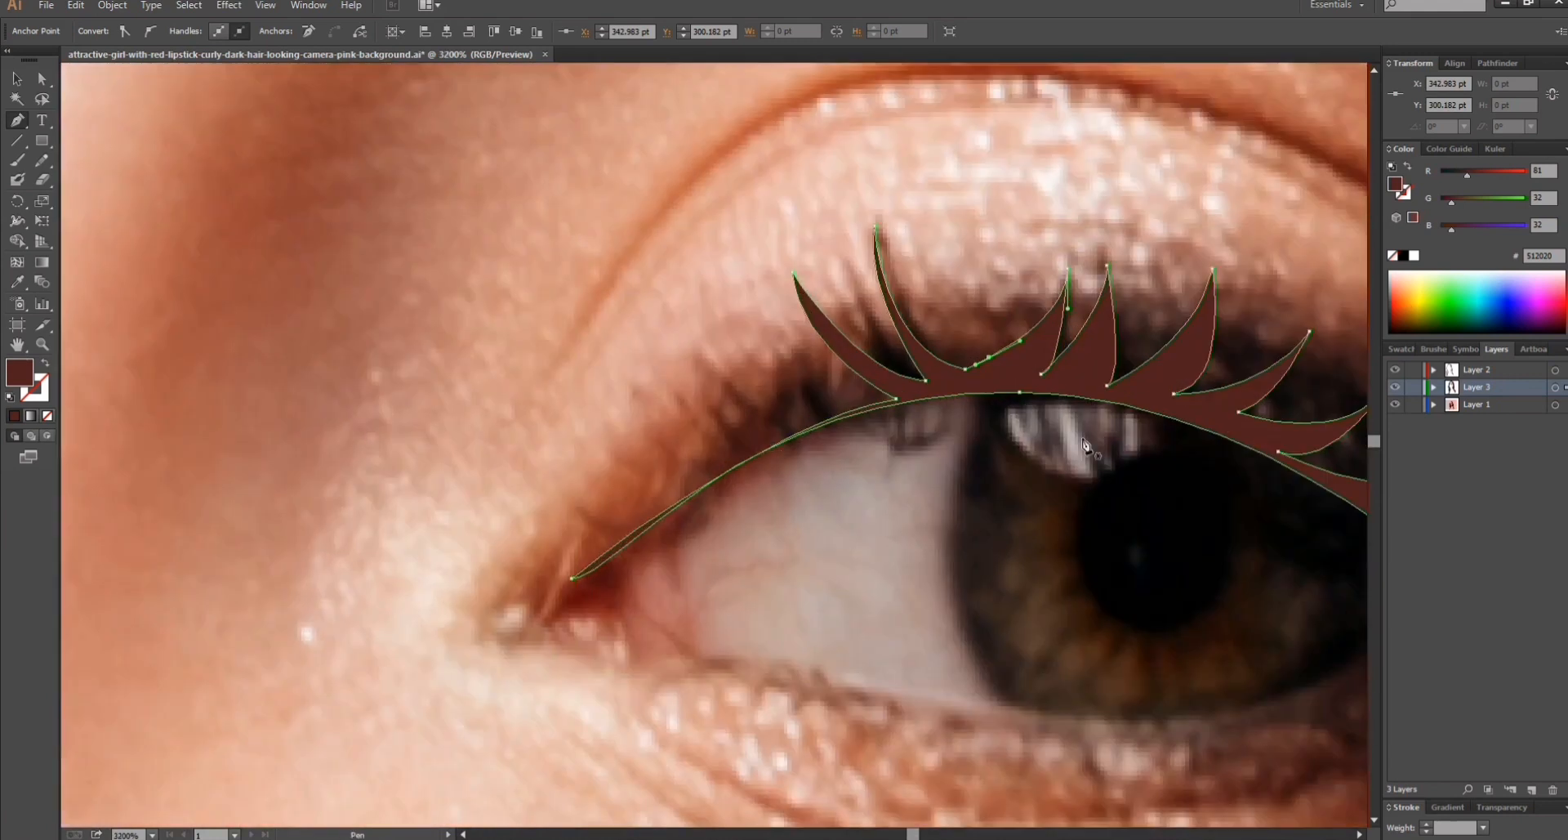
click(1018, 374)
drag(1131, 613, 816, 613)
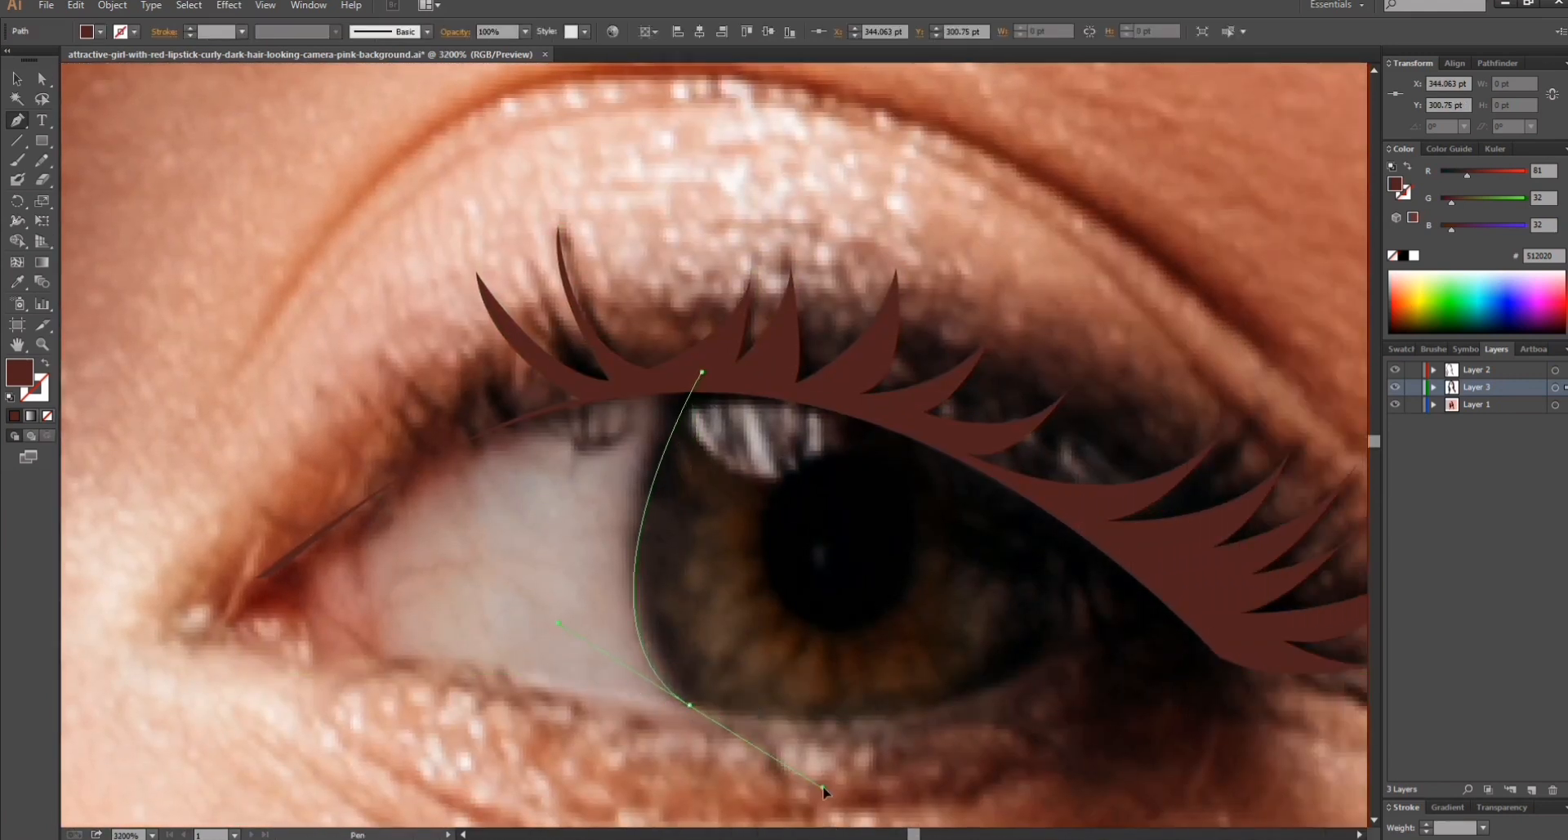
key(ctrl+z)
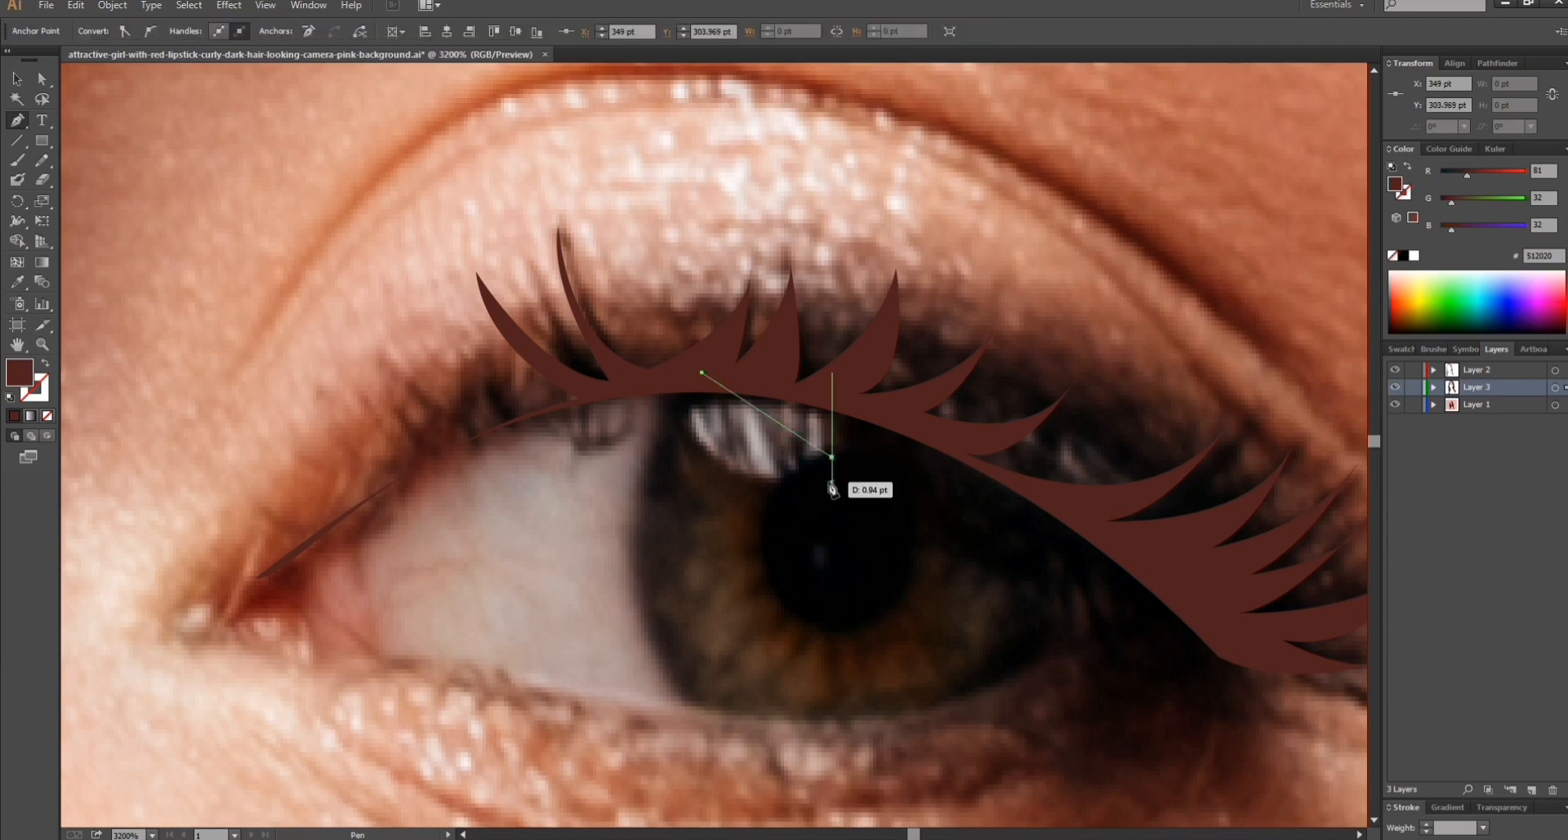
Trace the left eye's iris around the pupil as a closed, lighter brown shape ending at the upper and lower lids.
key(ctrl+minus)
drag(525, 476, 579, 550)
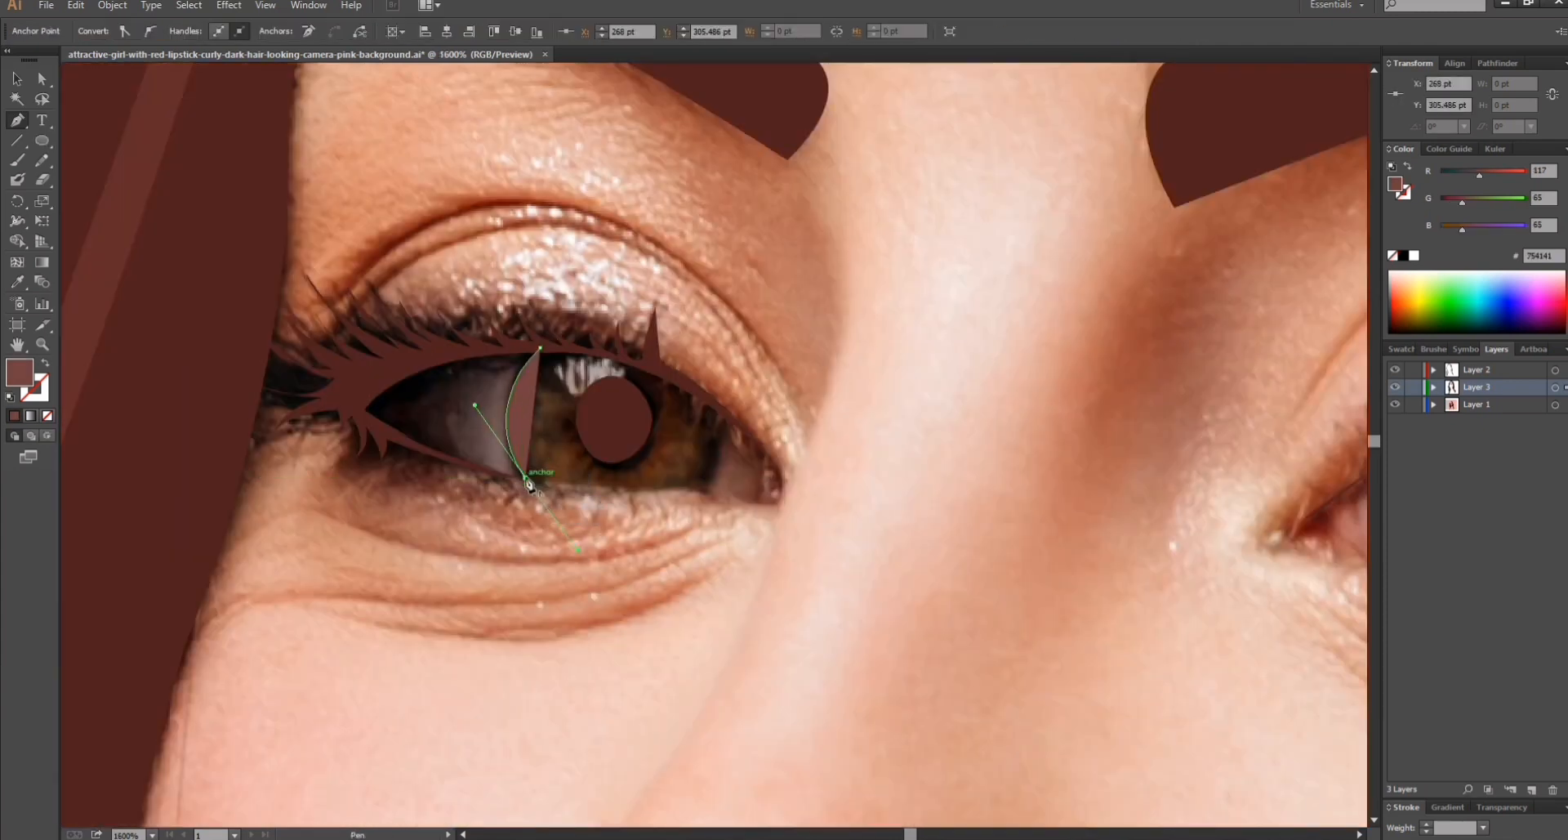
drag(701, 489, 818, 473)
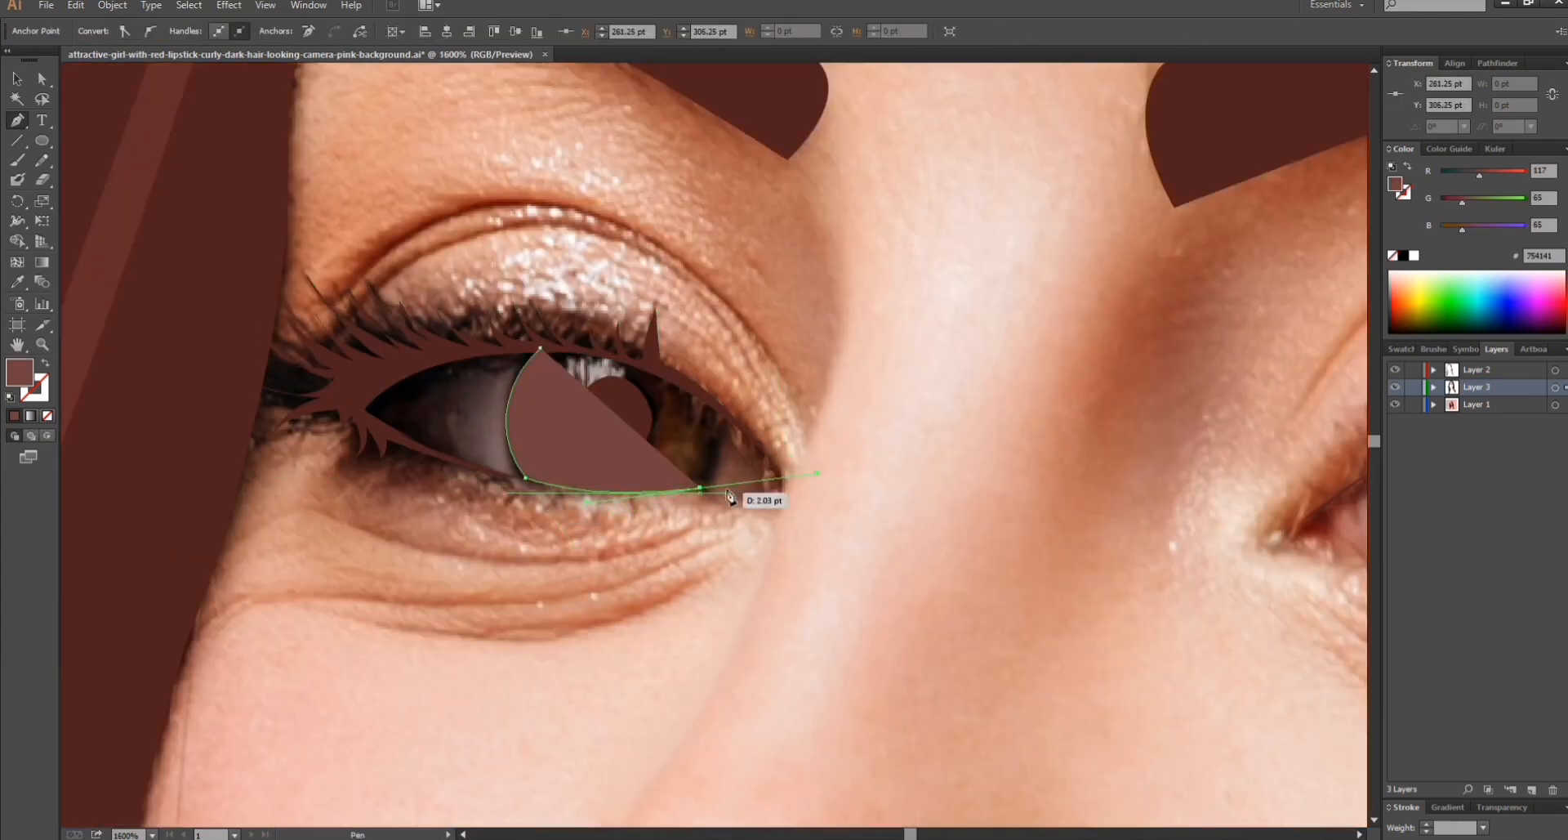
drag(714, 410, 702, 387)
drag(543, 366, 475, 404)
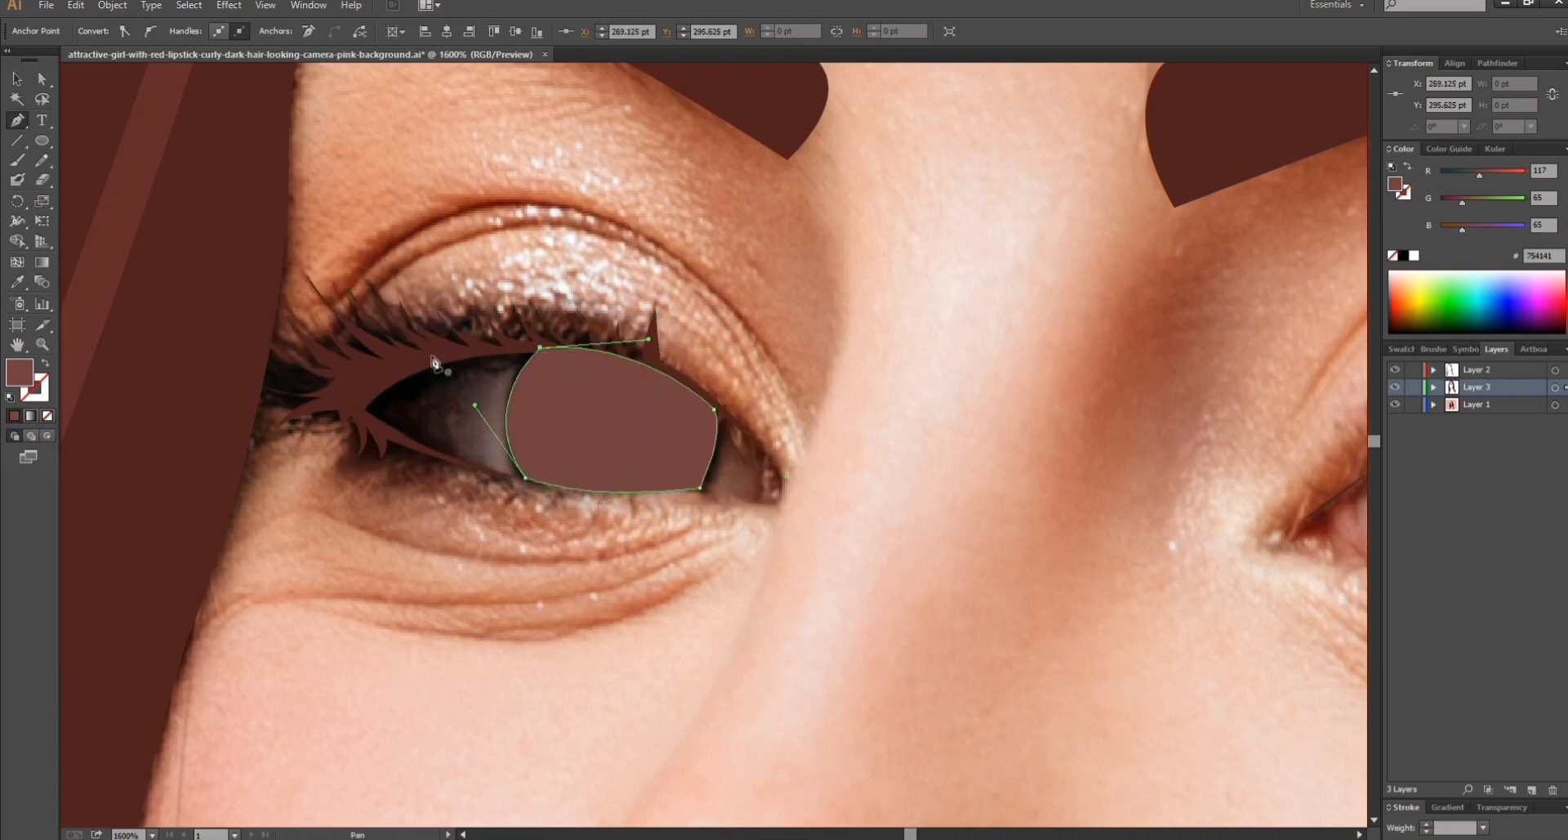
Select the left eye's lash, iris and pupil shapes together and fill them with dark brown 4F2525.
click(13, 79)
click(364, 386)
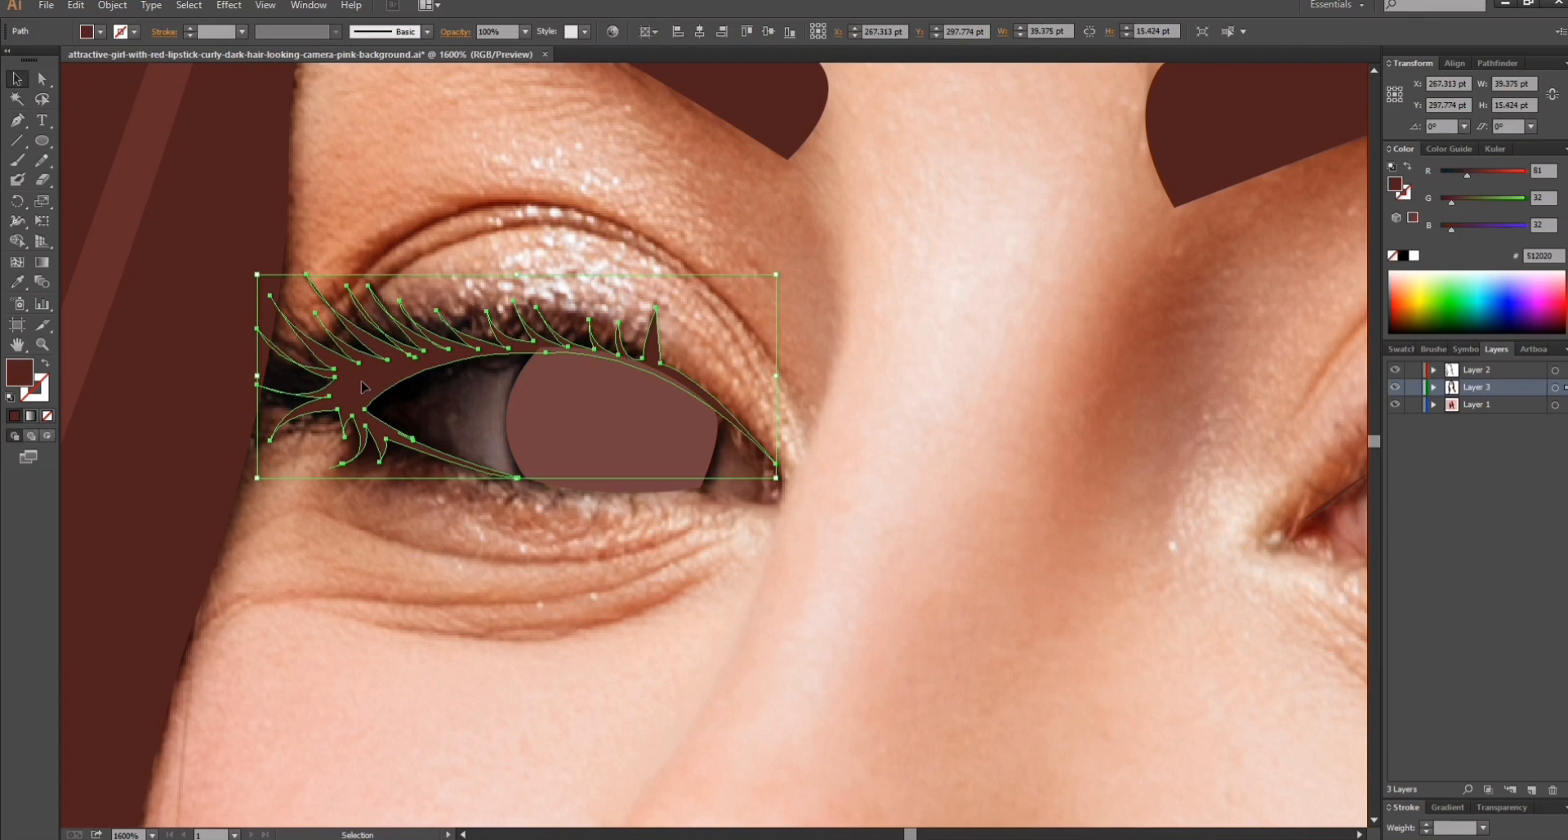
click(679, 455)
drag(327, 253, 790, 545)
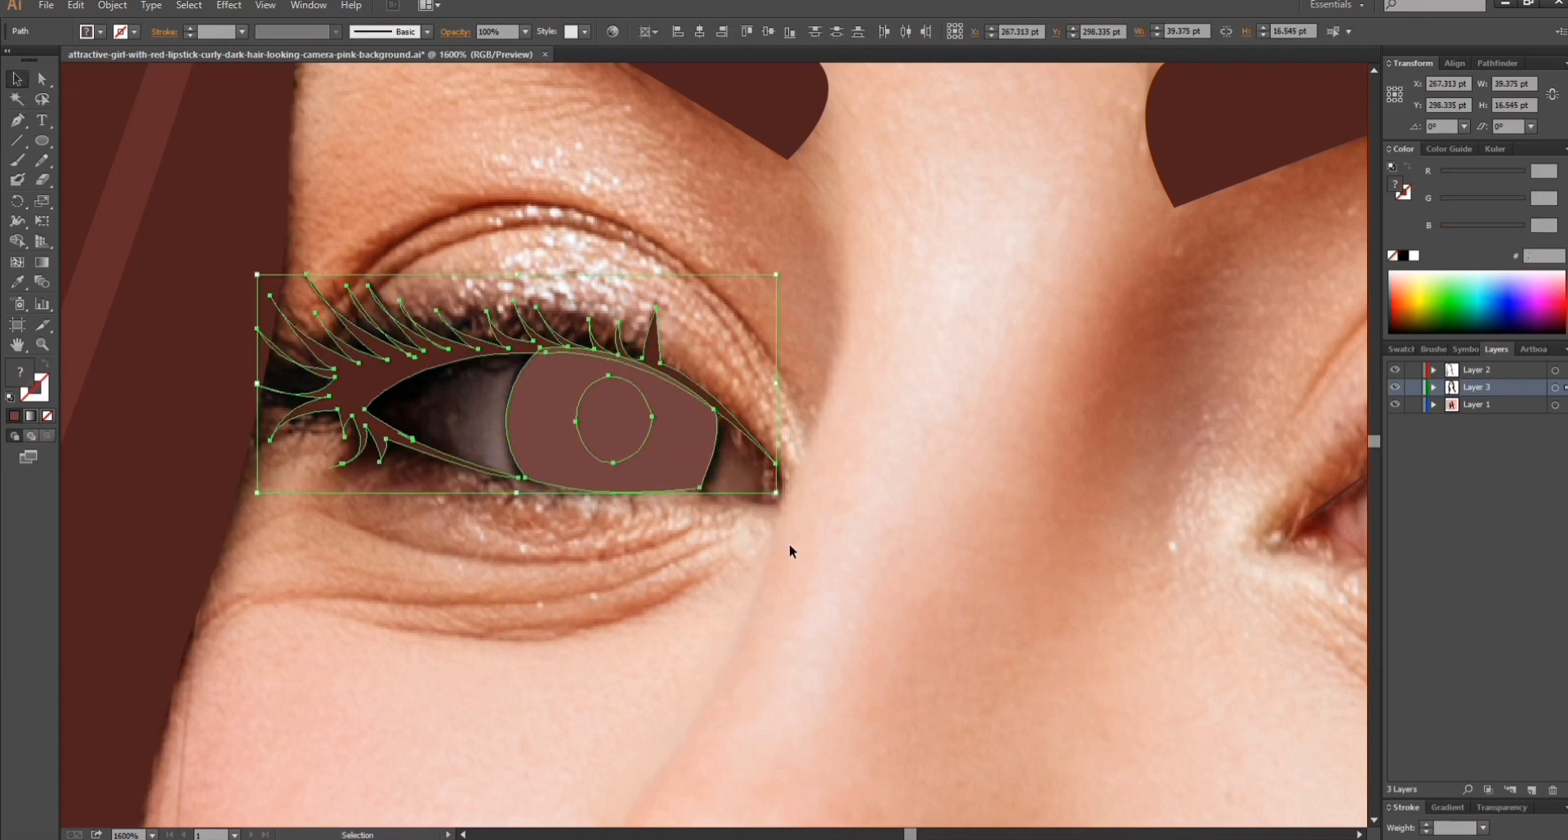
double_click(22, 384)
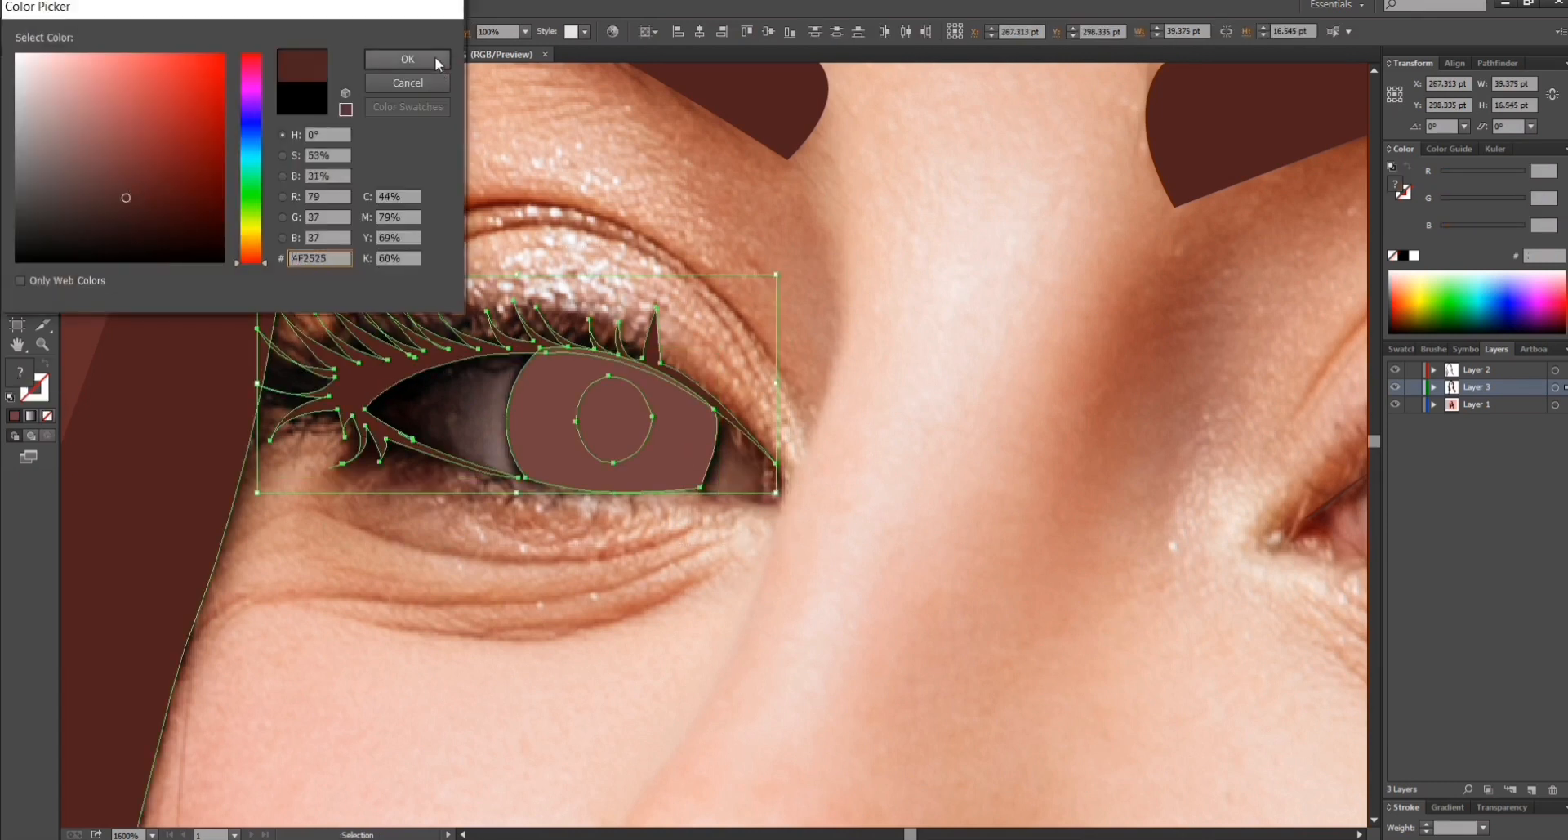
click(435, 56)
click(926, 450)
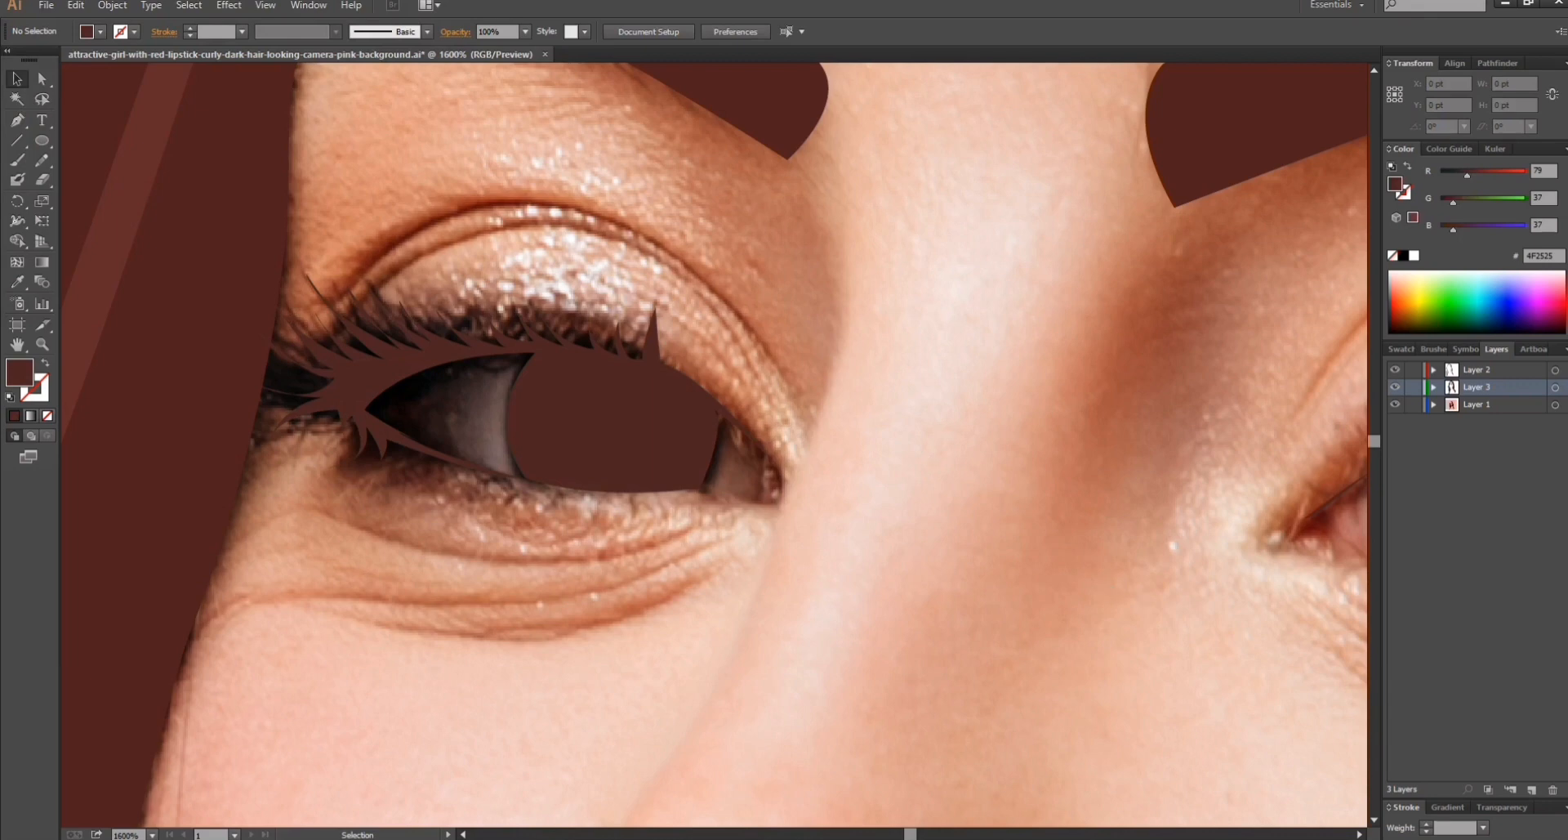
Undo the pupil circle placed on the right eye and switch to the Pen tool.
drag(913, 836, 911, 836)
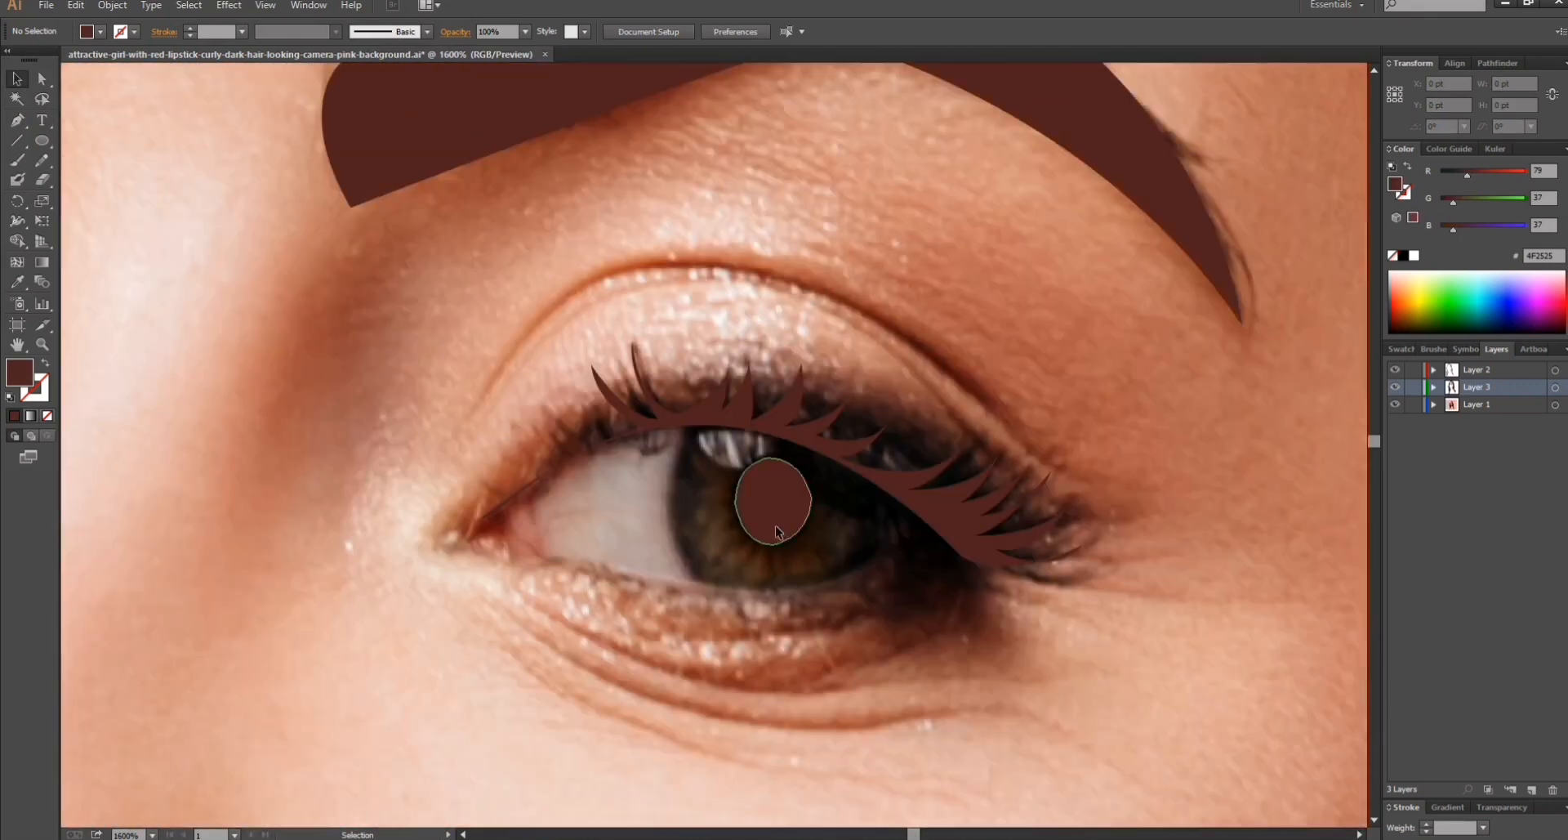
key(ctrl+z)
click(16, 121)
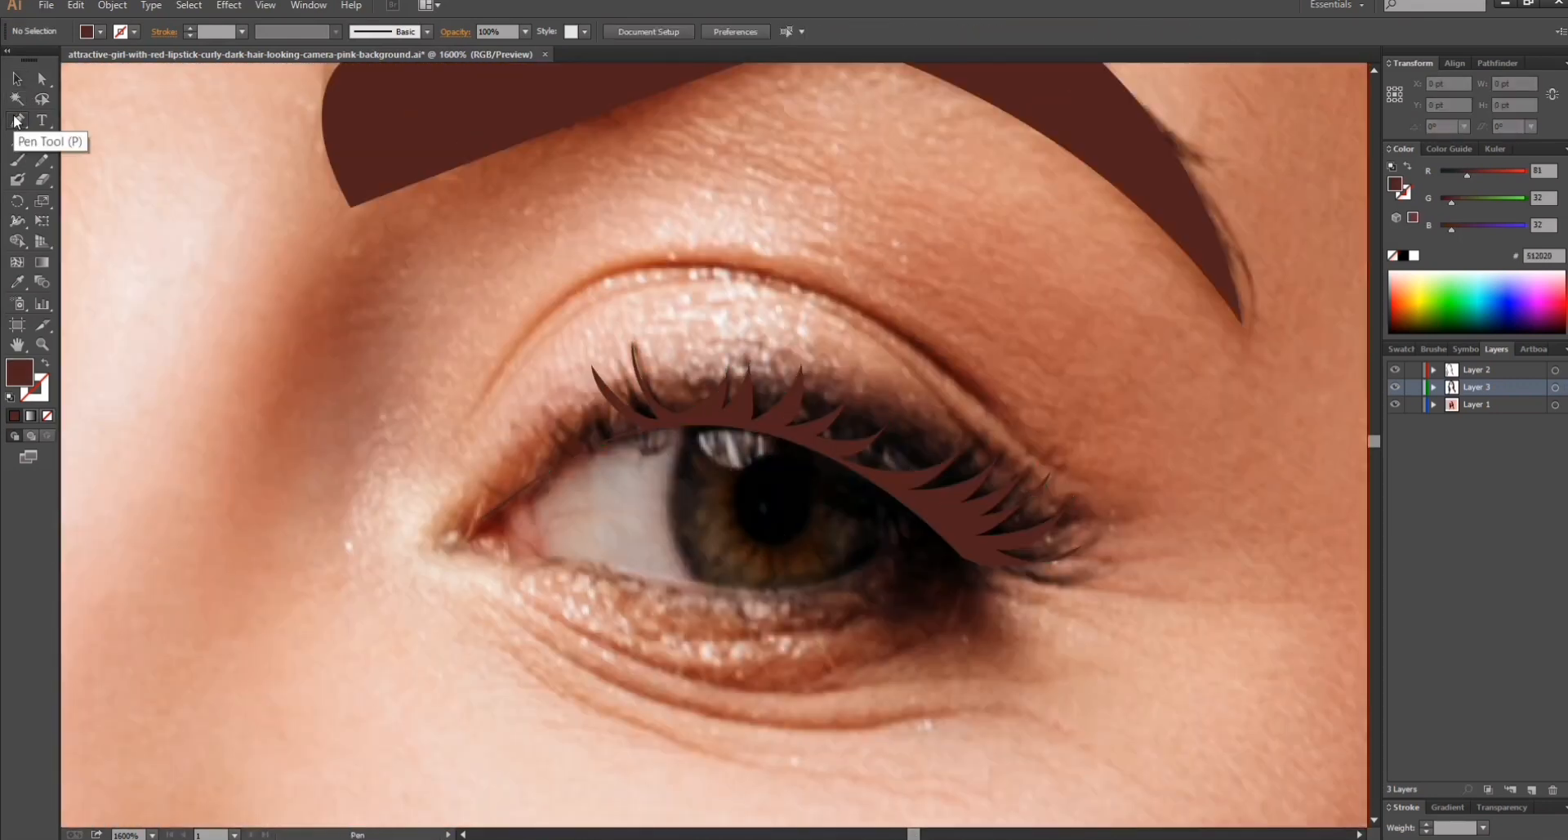
Trace the right eye's iris with the Pen tool as a closed dark brown shape between the upper lashes and lower lid.
click(693, 415)
drag(704, 581, 725, 599)
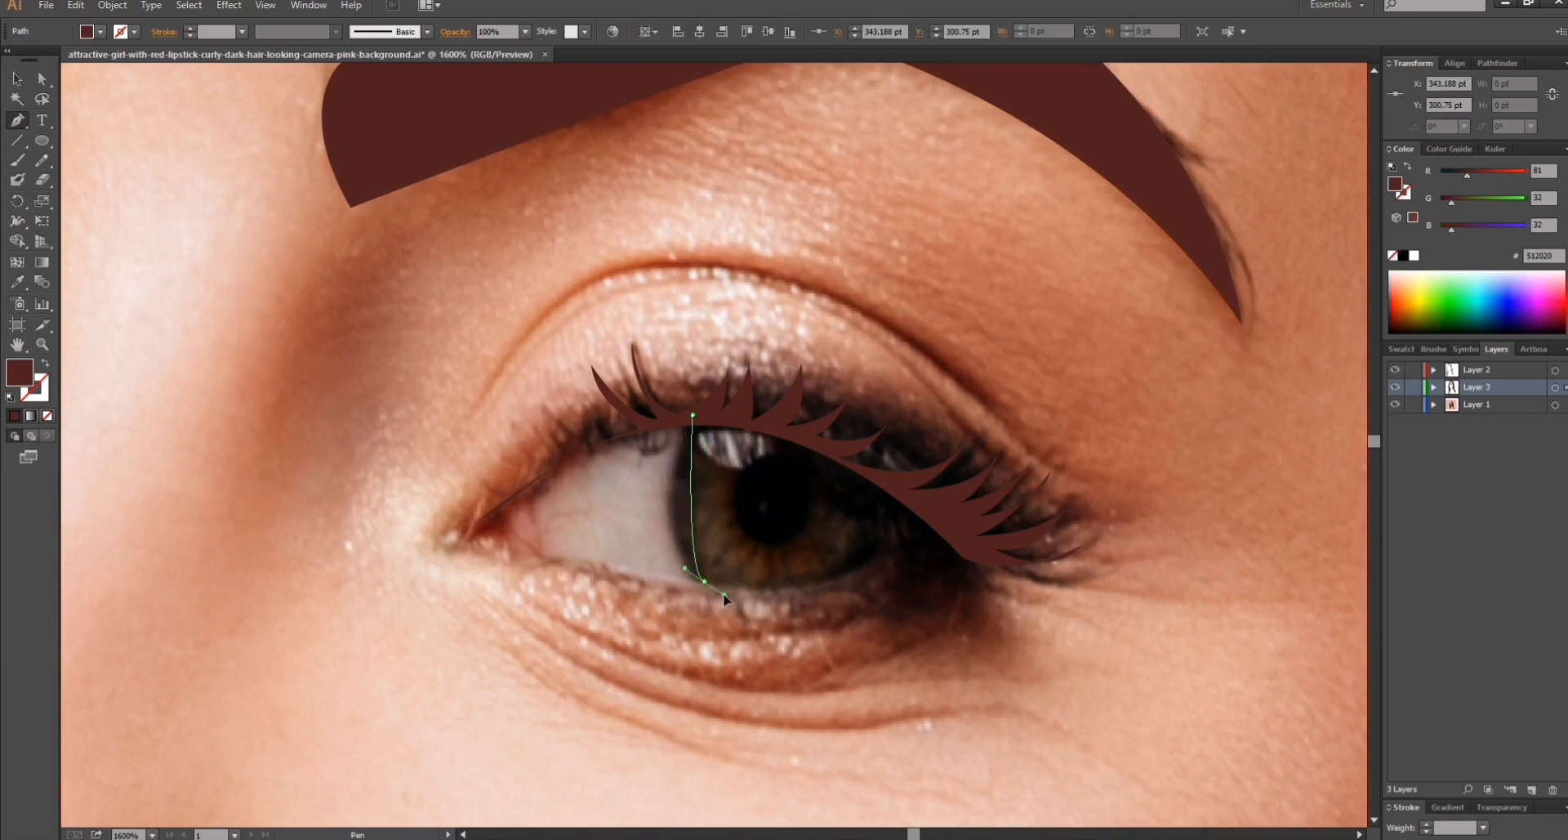
click(704, 581)
drag(885, 553, 903, 492)
click(885, 481)
drag(694, 415, 633, 420)
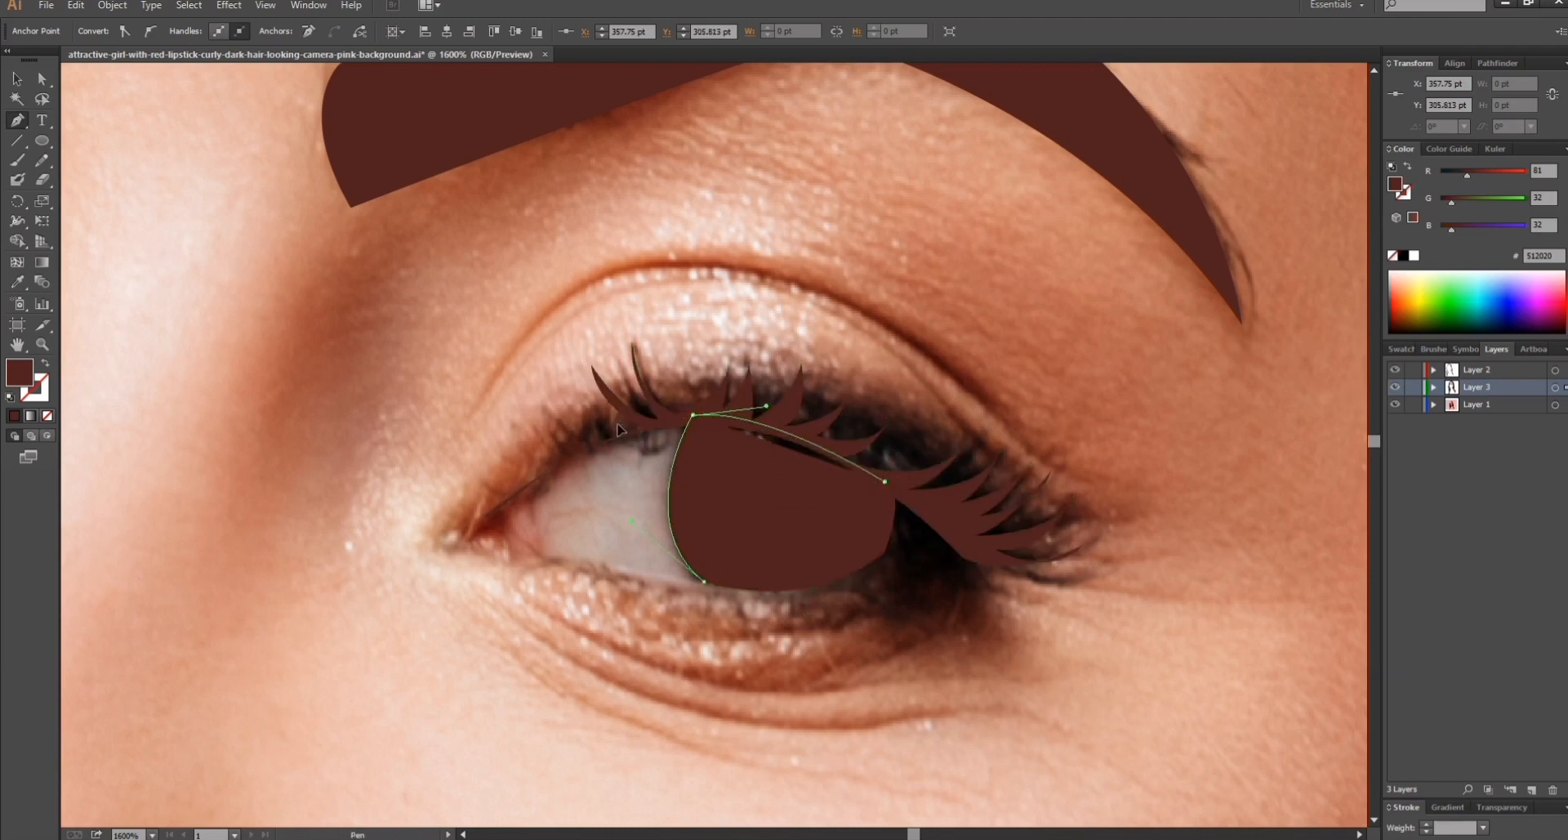
click(1189, 454)
key(ctrl+z)
Add a new layer directly above the photo layer and set the fill to near-white FCFCFC.
key(ctrl+minus)
key(ctrl+minus)
key(ctrl+minus)
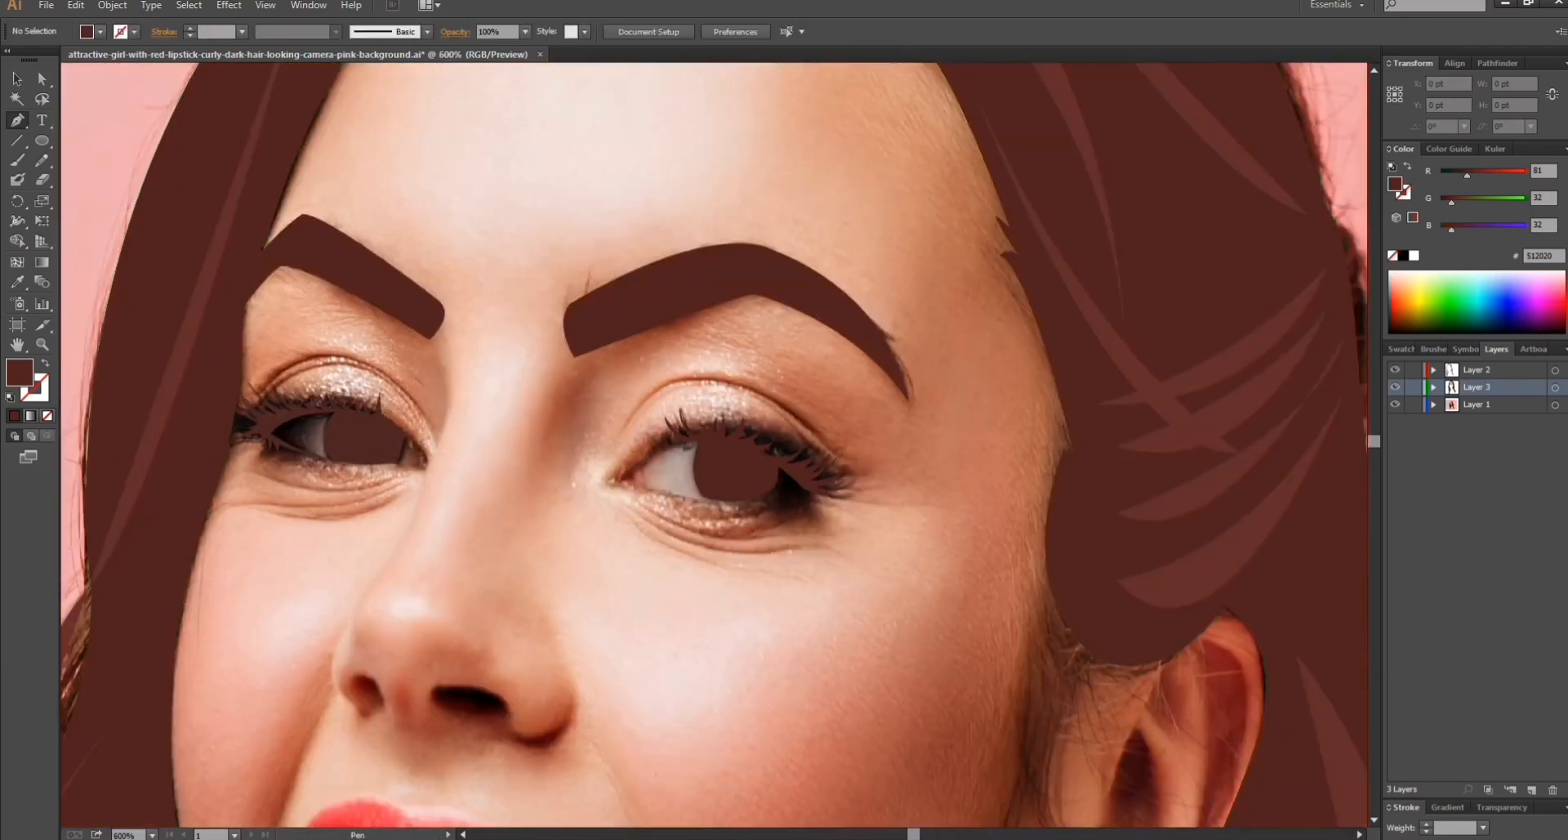
click(1476, 405)
click(1532, 790)
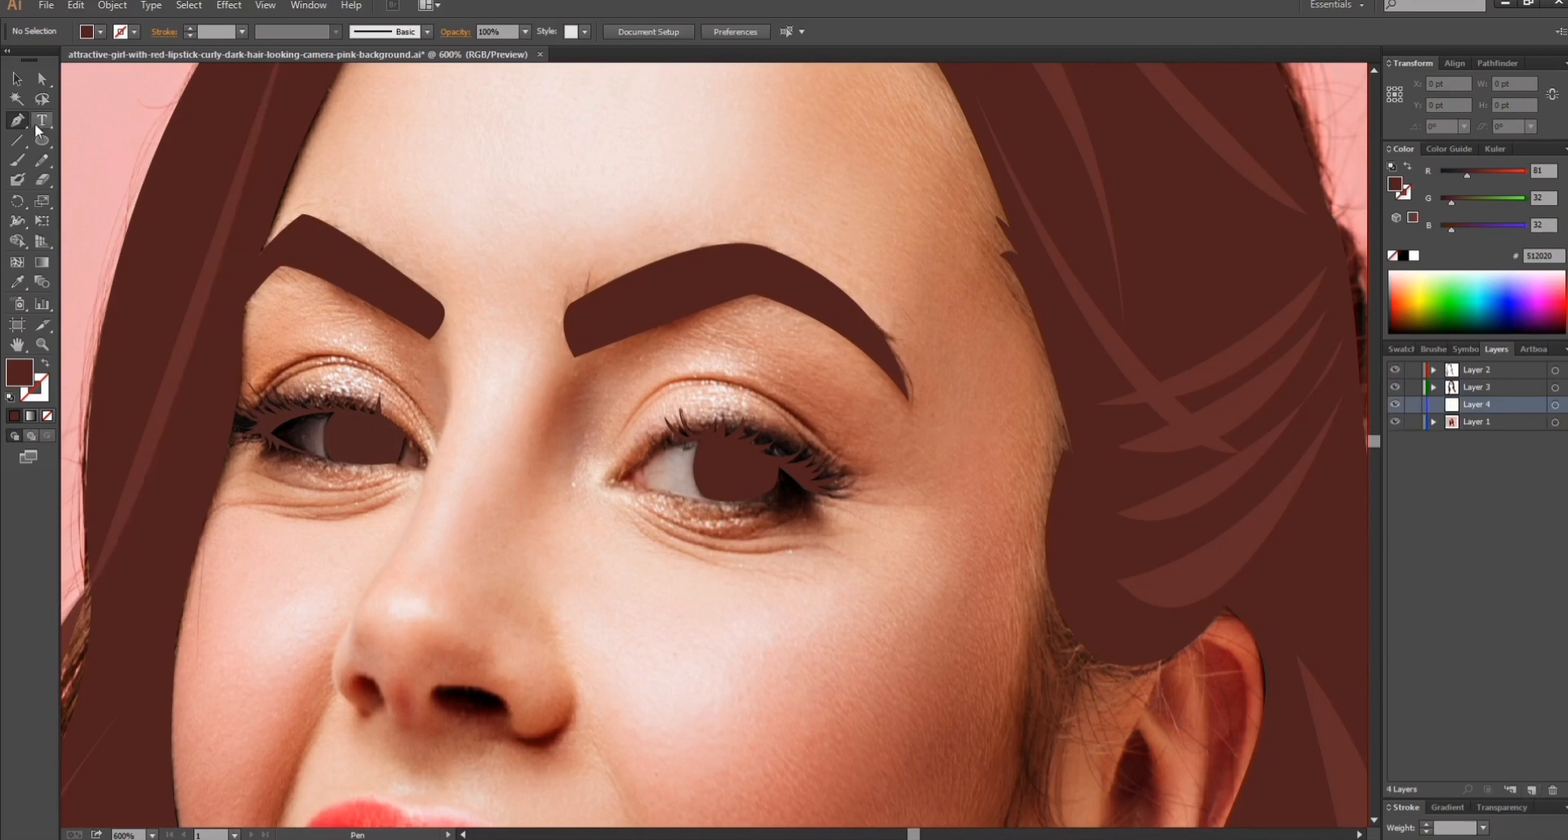
double_click(19, 373)
click(18, 59)
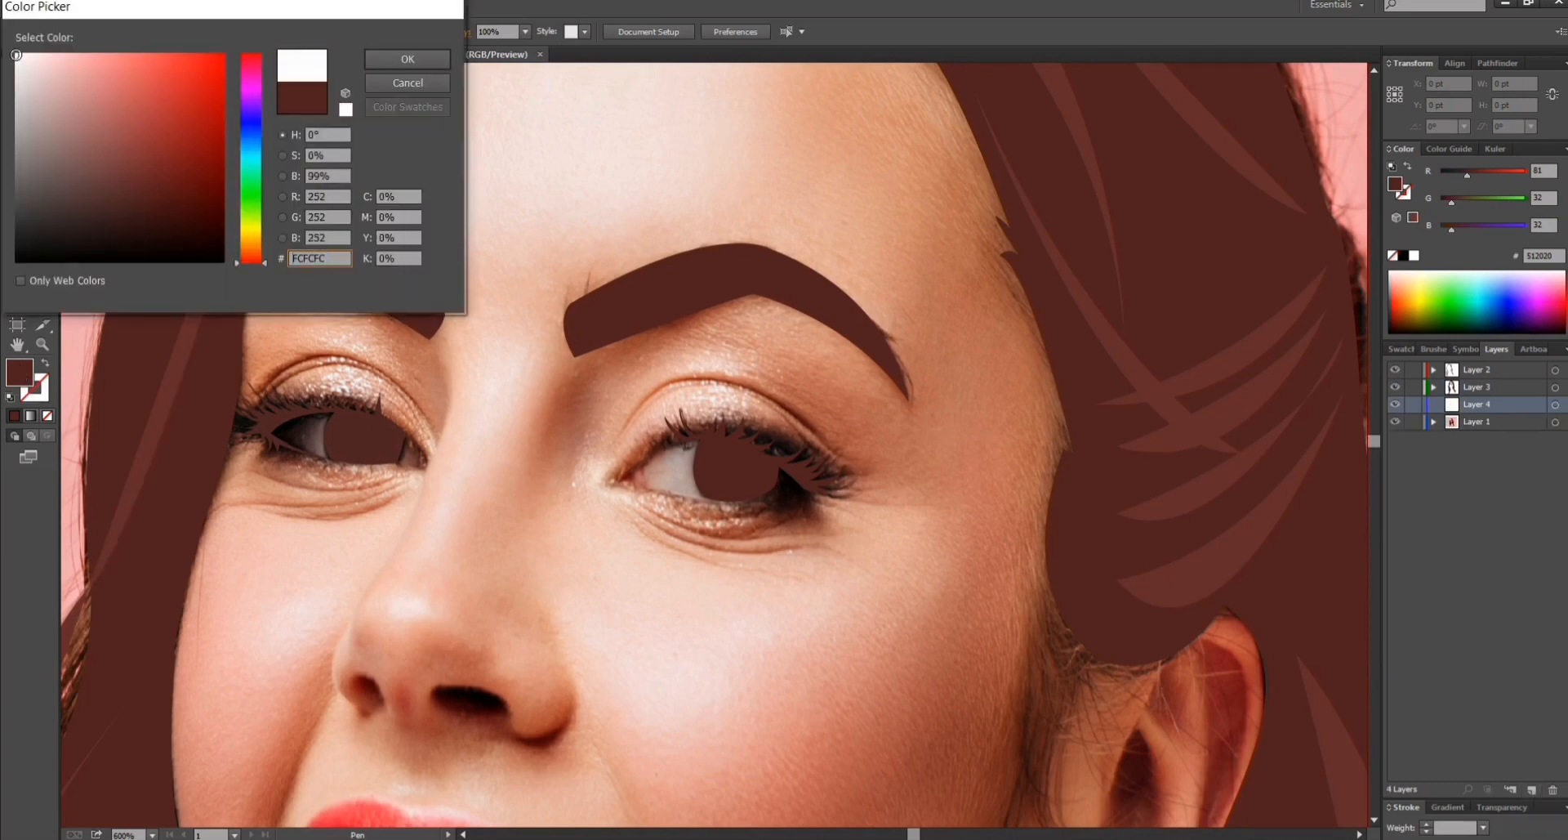
click(421, 57)
key(ctrl+plus)
key(ctrl+plus)
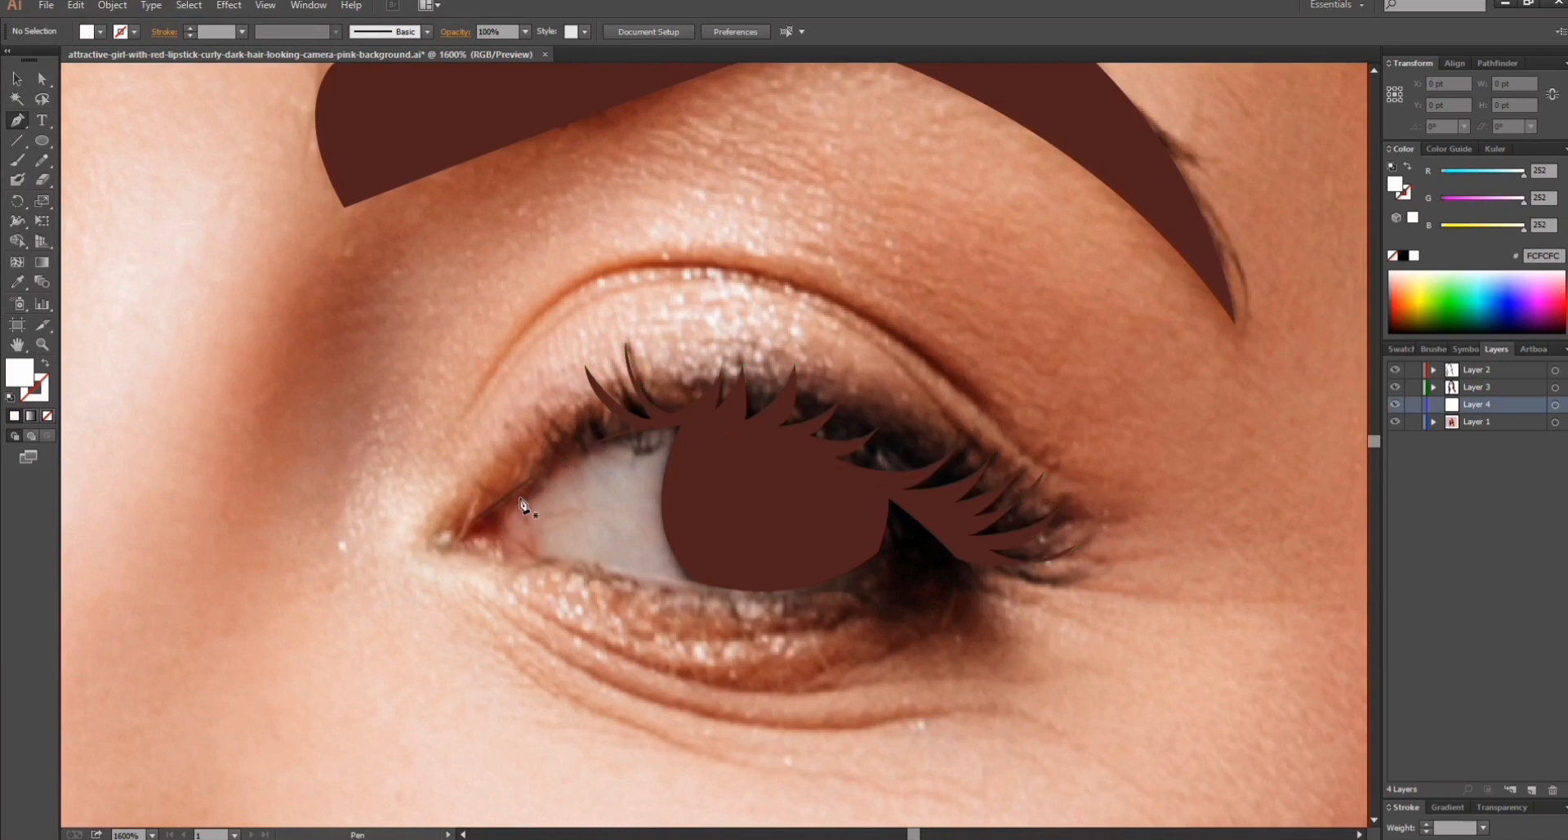
click(495, 506)
drag(955, 556, 1092, 700)
key(ctrl+z)
key(ctrl+z)
Trace the right eye's white behind the iris as a closed shape from the inner to the outer corner.
click(489, 518)
drag(718, 414, 887, 401)
drag(926, 557, 946, 666)
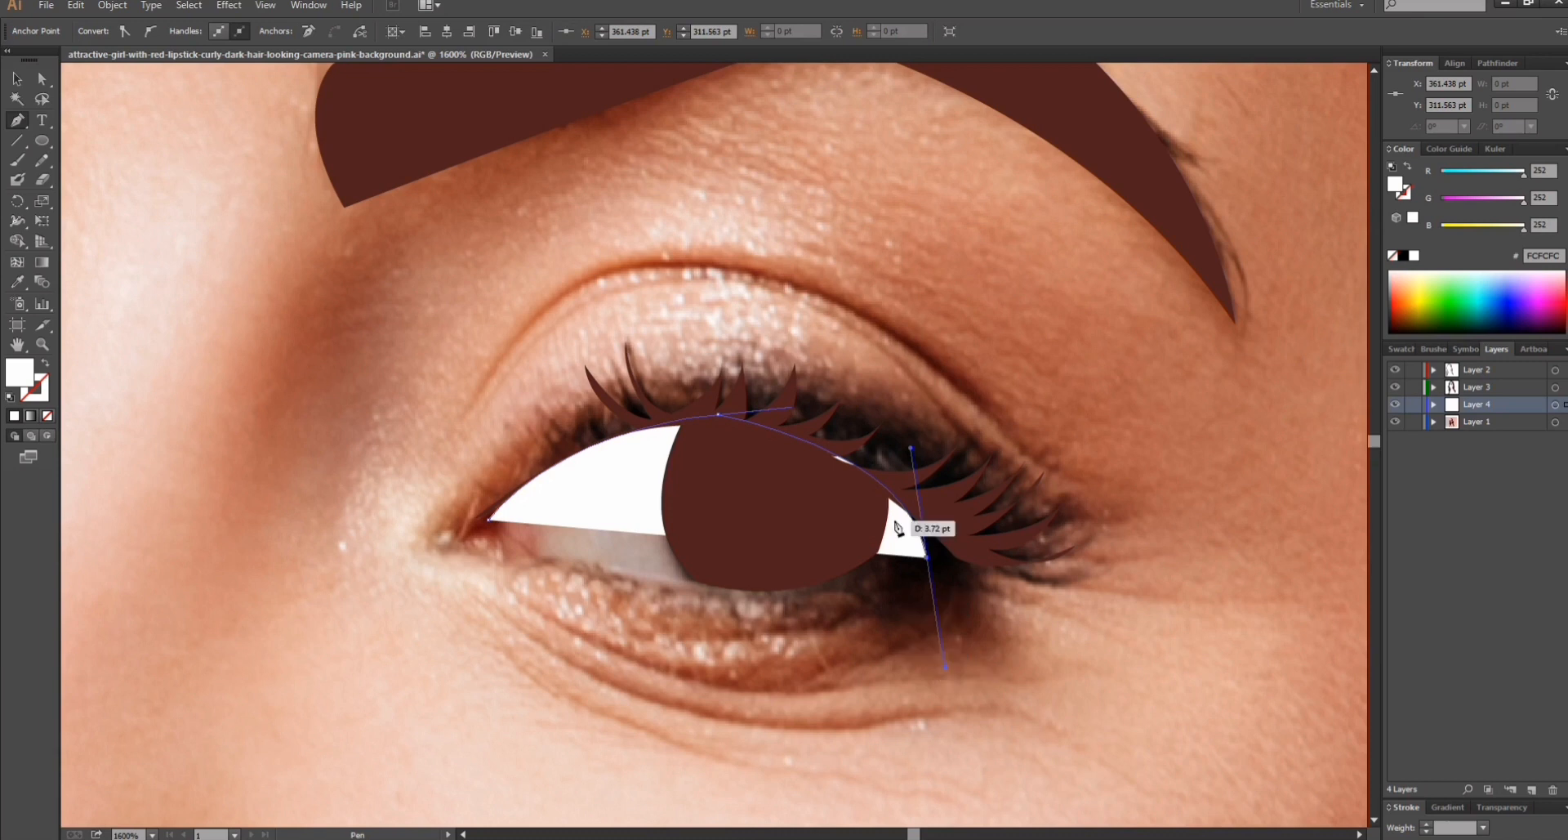
drag(489, 518, 241, 398)
ctrl+click(1285, 400)
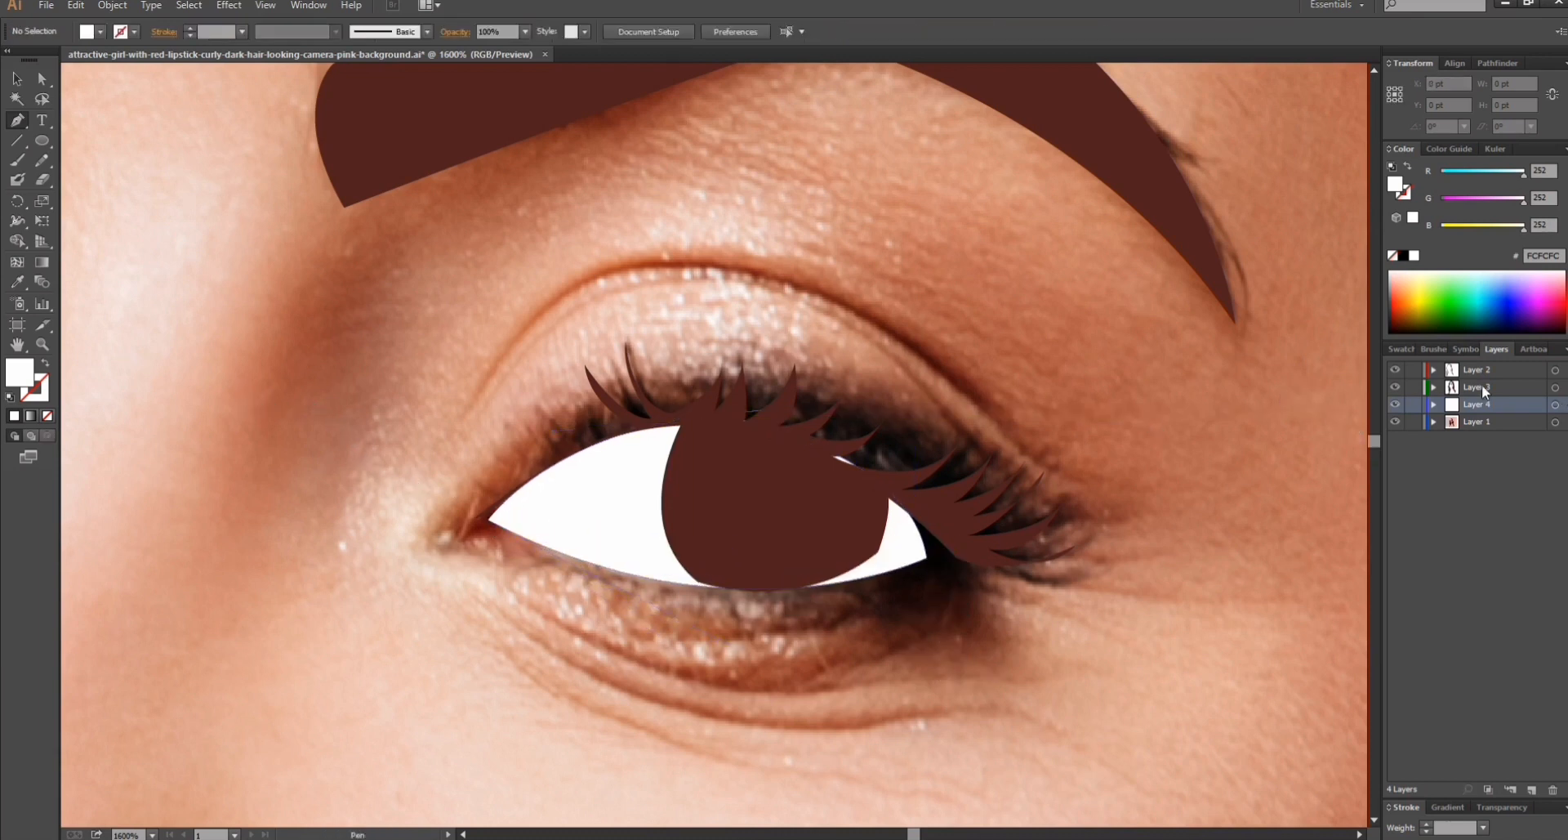
Make Layer 3 active, pick up the right iris's dark brown fill by selecting it, and return to the Pen tool.
click(1484, 388)
click(724, 416)
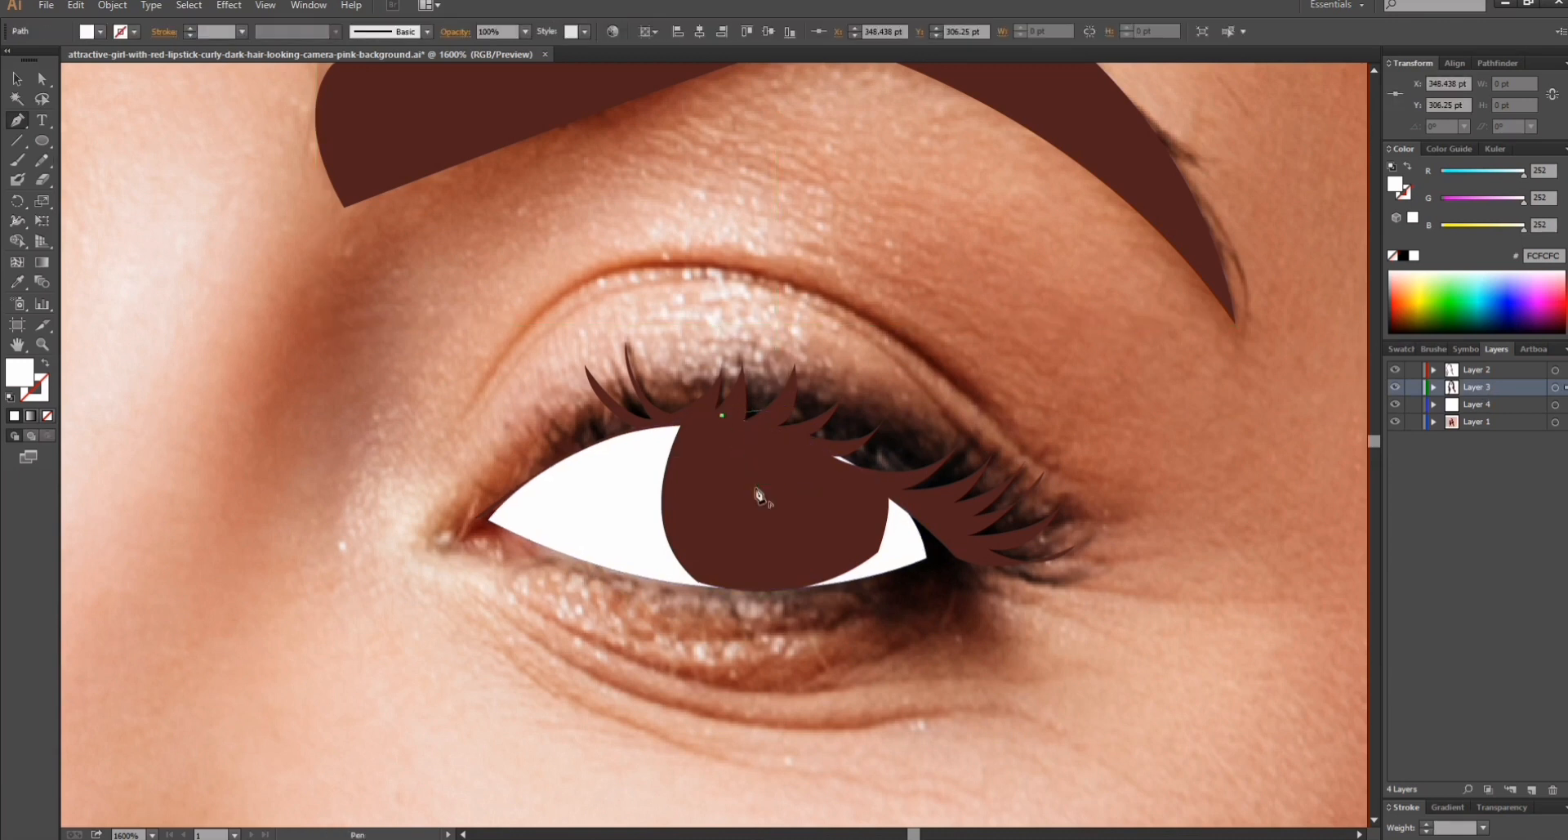
key(v)
click(688, 479)
click(17, 120)
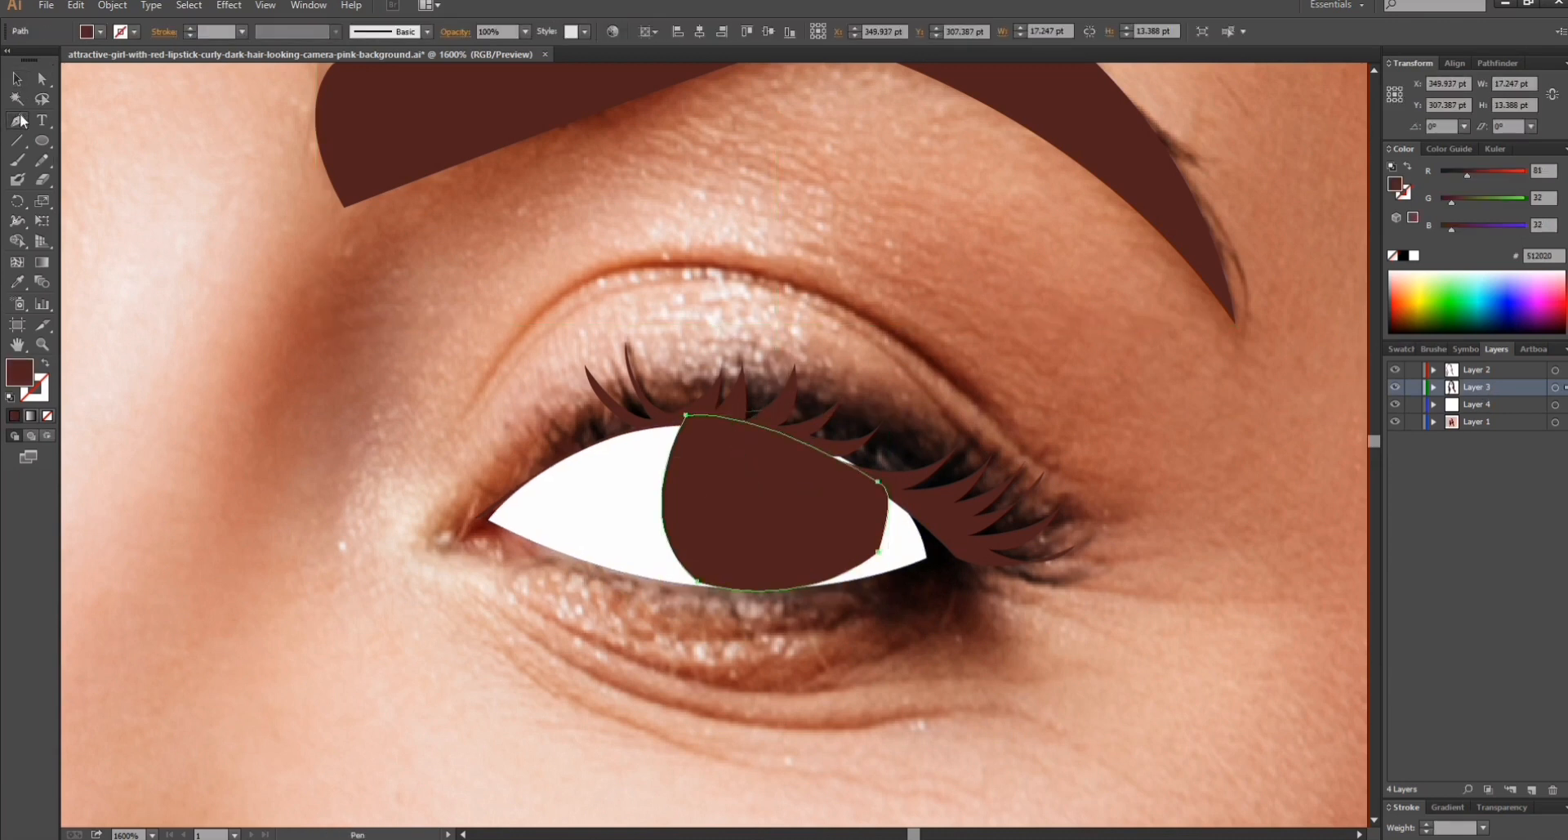
Add a small curved dark brown lash on the right eye's upper lid, covering the white gap beside the iris.
click(835, 454)
drag(905, 436, 920, 412)
drag(849, 487, 810, 490)
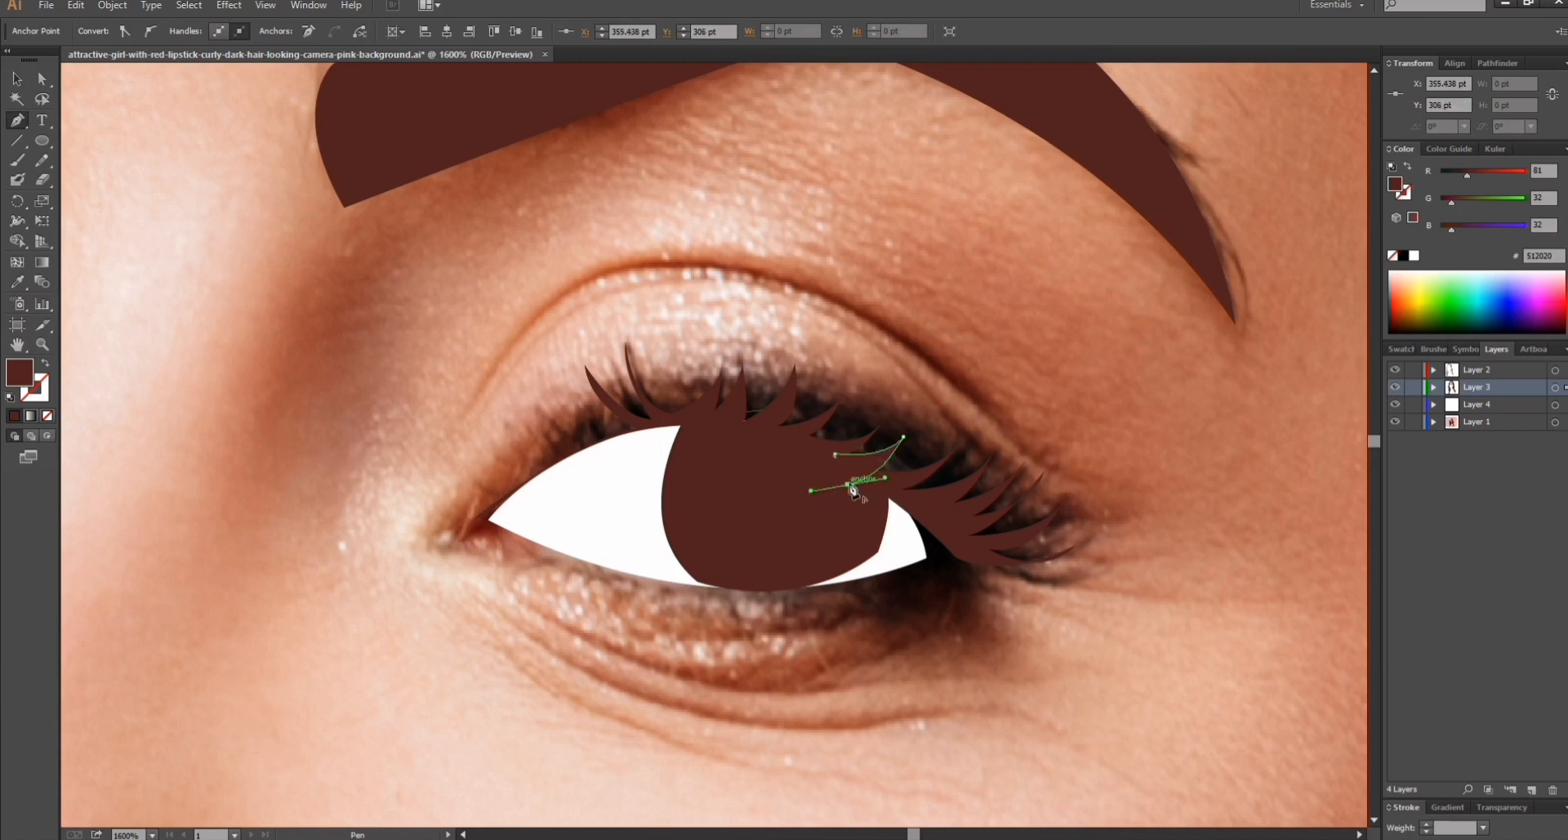
click(836, 455)
ctrl+click(1113, 392)
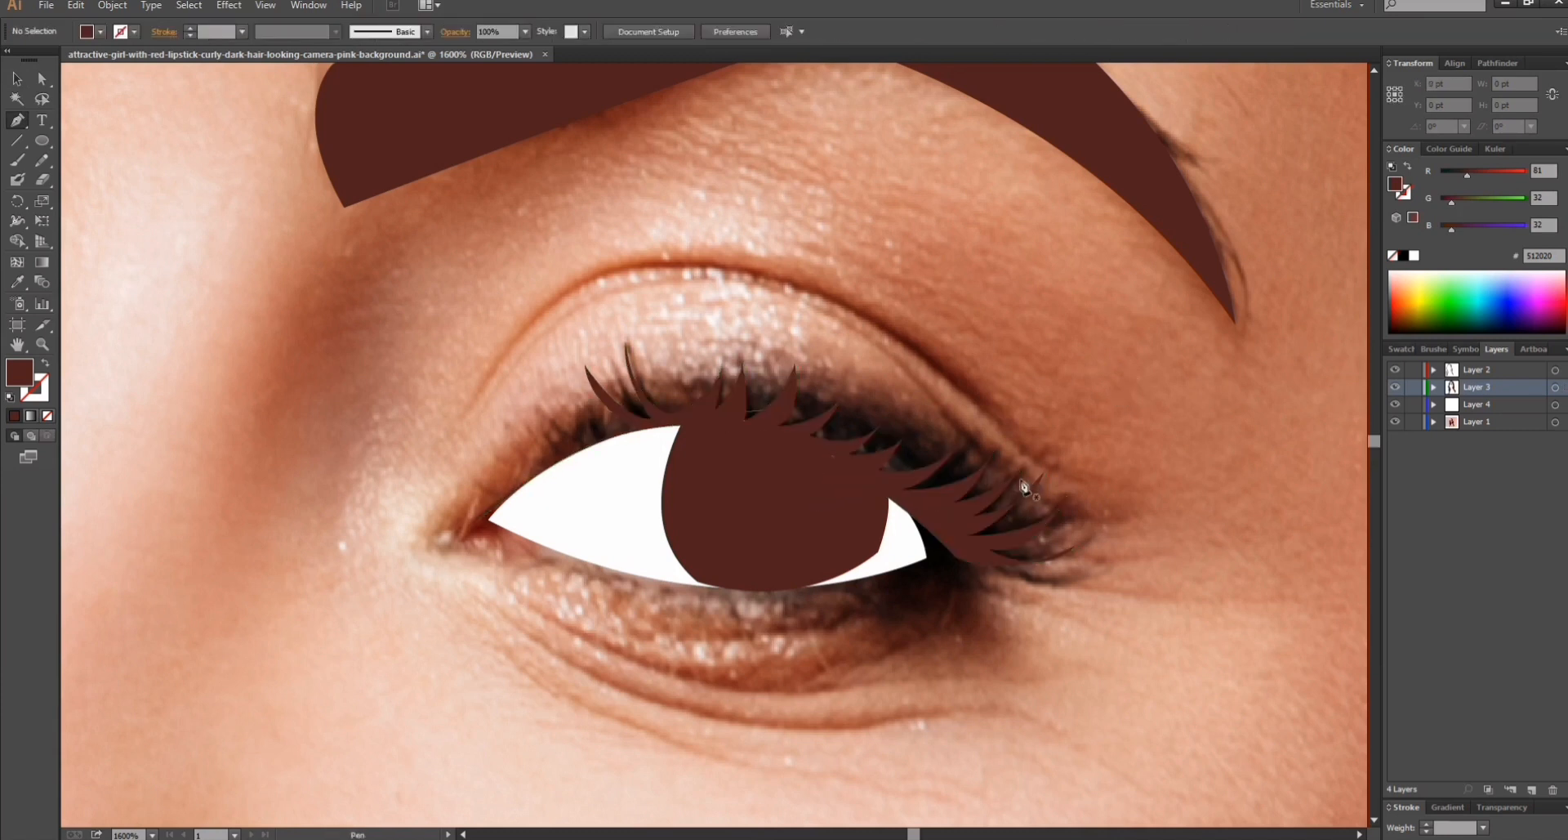
Draw a small dark brown patch that fills out the lower outer edge of the right eye's iris.
click(876, 568)
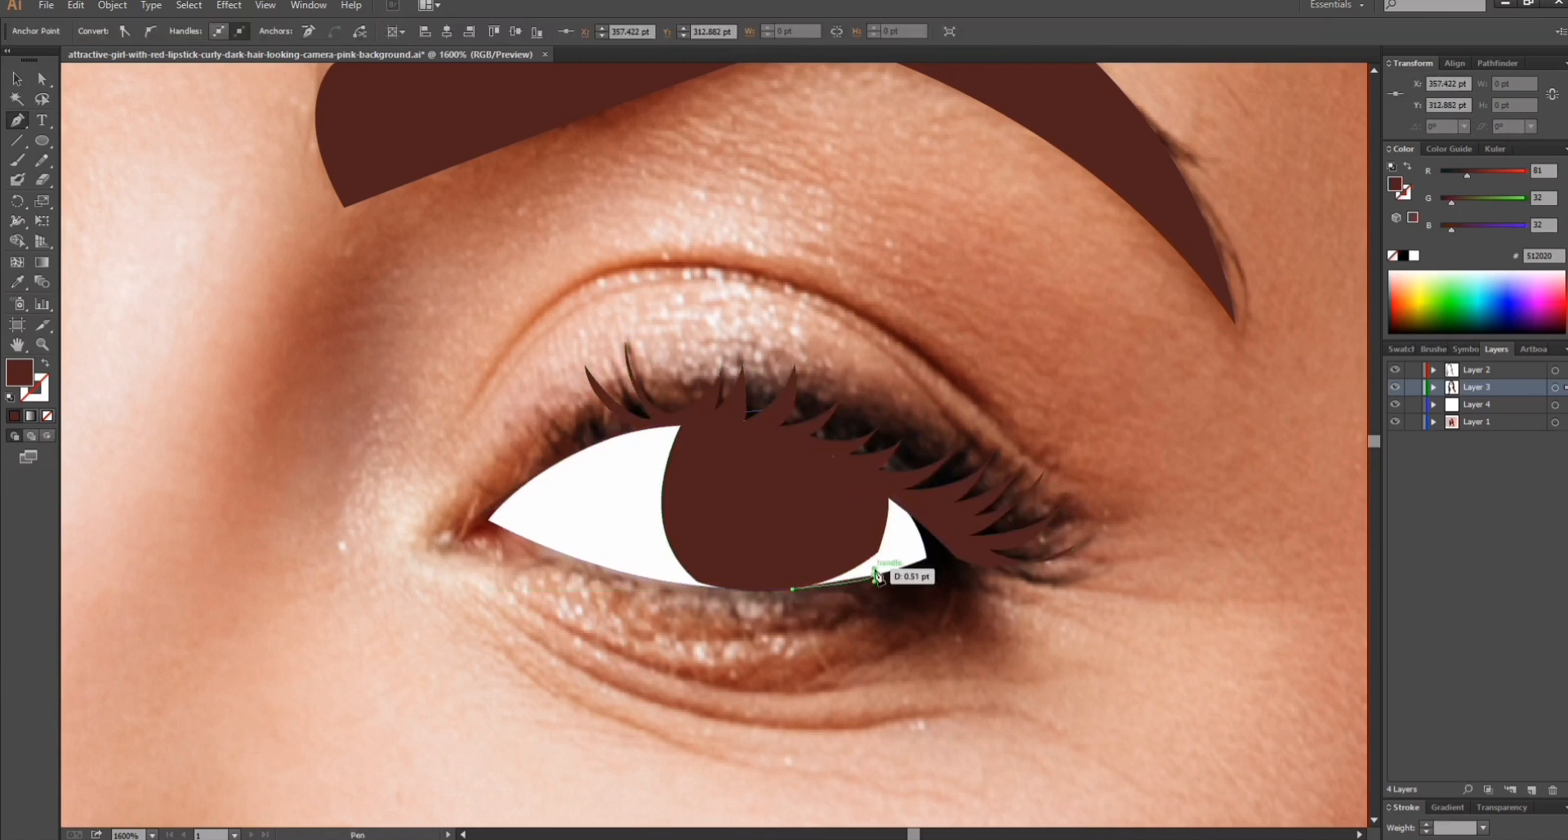
drag(868, 521, 850, 518)
click(793, 588)
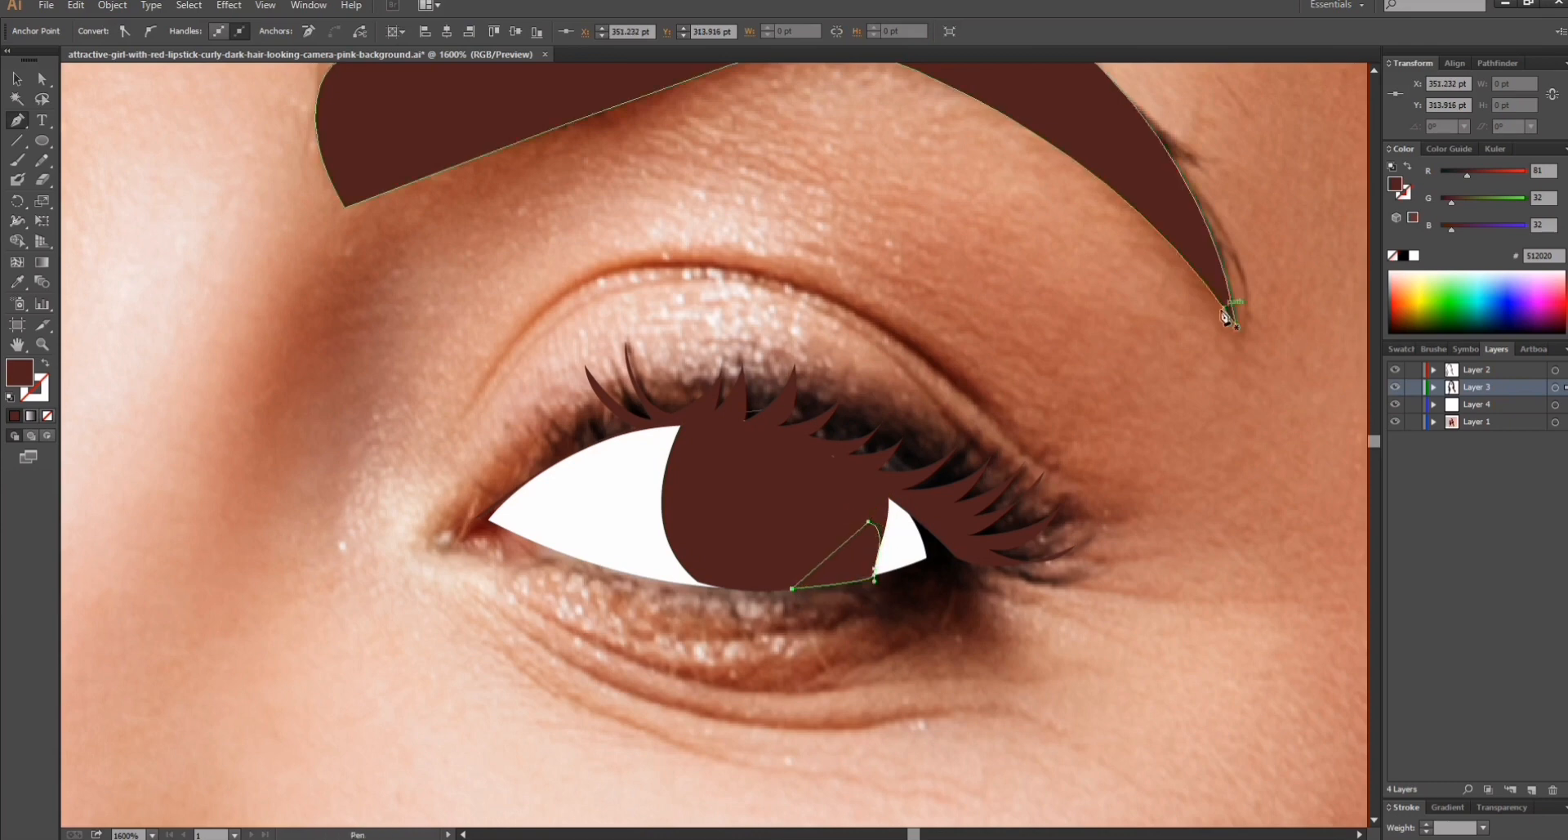
ctrl+click(1201, 359)
Make Layer 4 active and set the fill to near-white F9F7F7 for the left eye.
key(ctrl+minus)
key(ctrl+minus)
key(ctrl+minus)
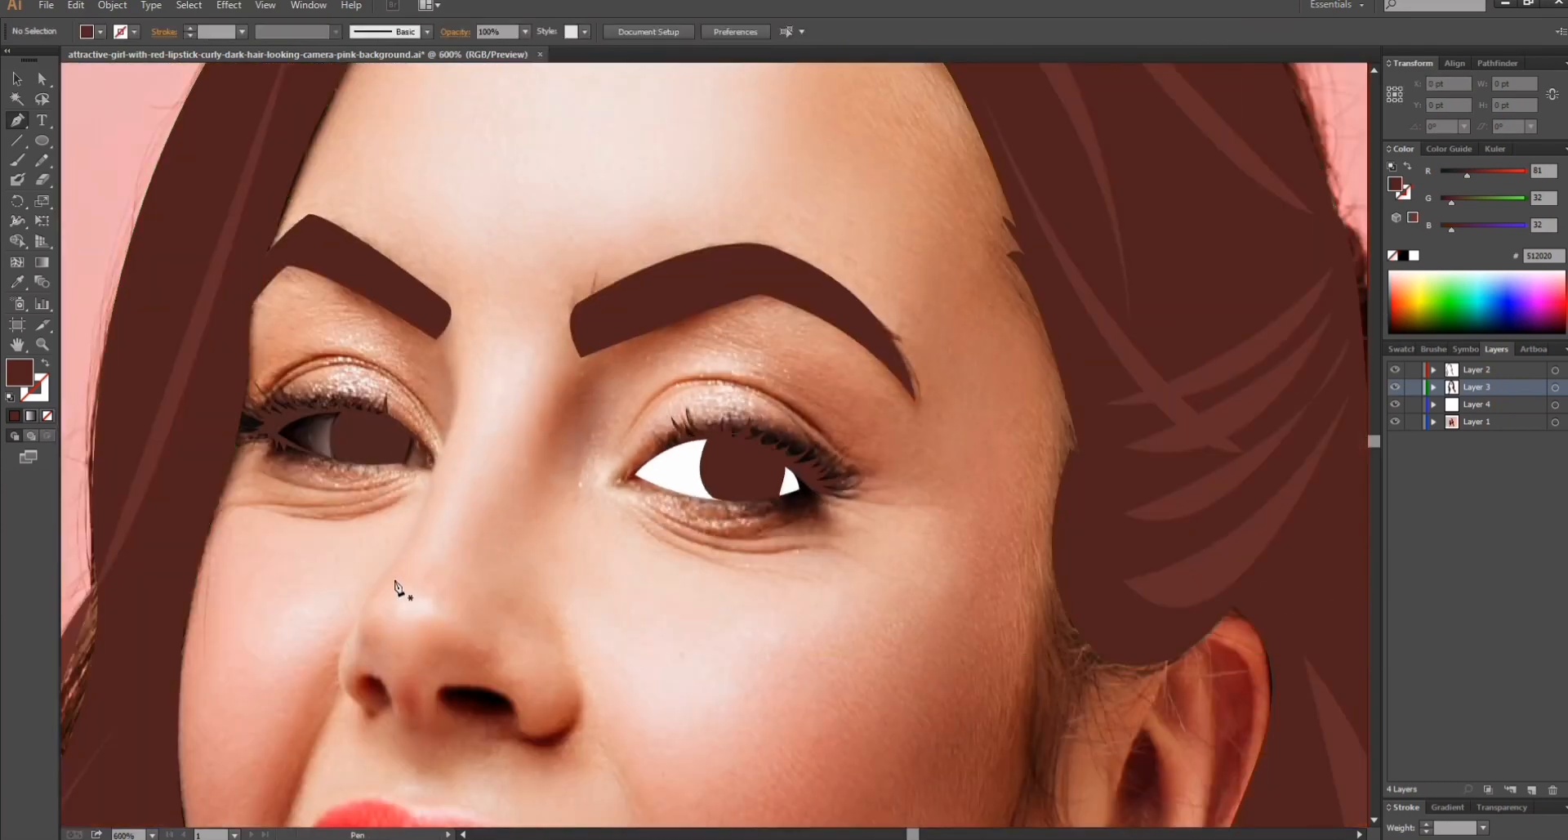
key(ctrl+plus)
key(ctrl+plus)
key(ctrl+plus)
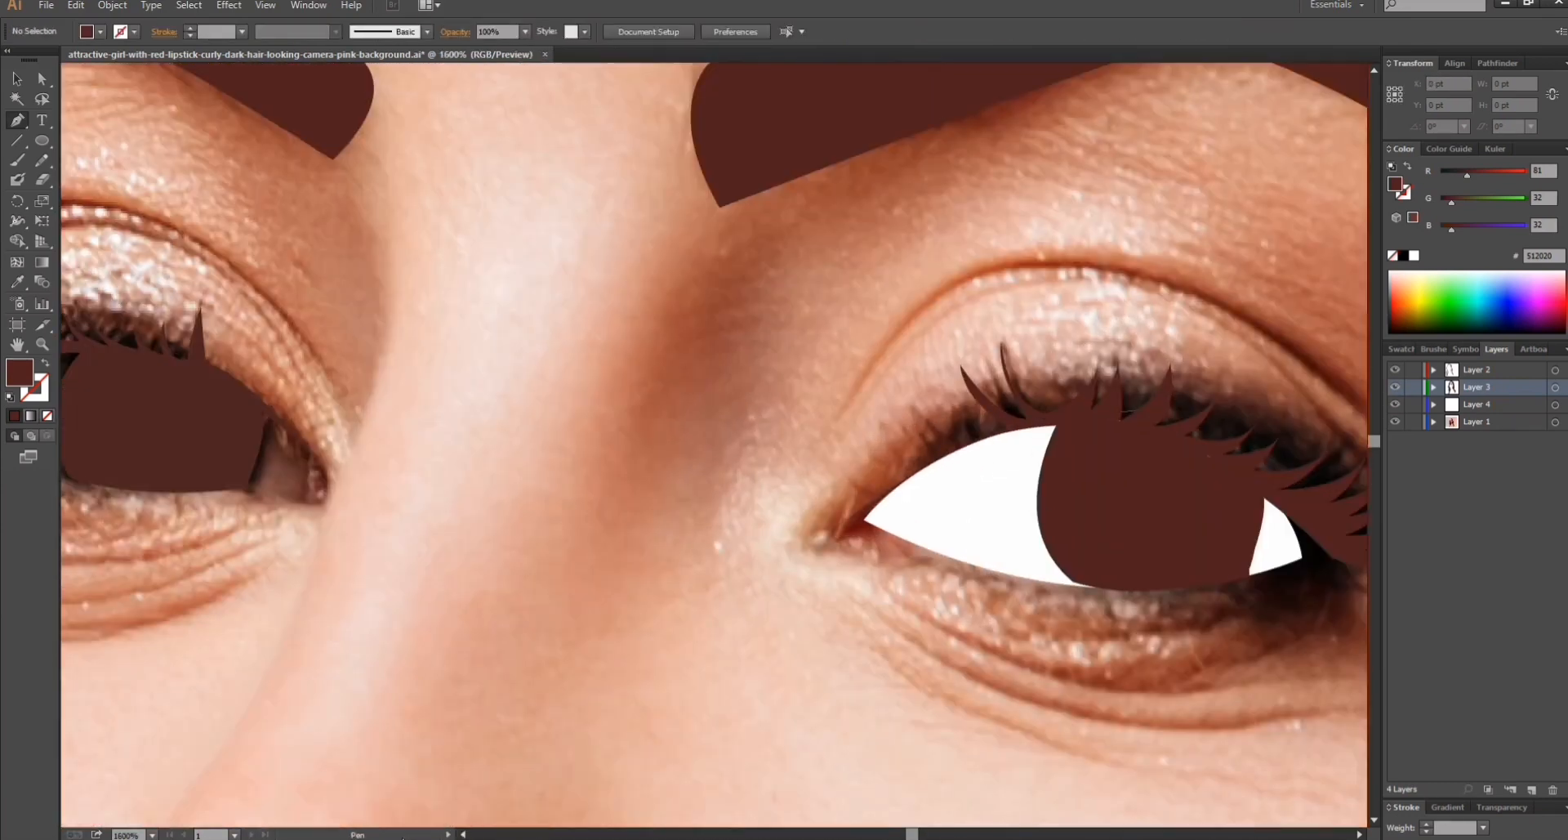
drag(463, 833, 464, 833)
key(ctrl+plus)
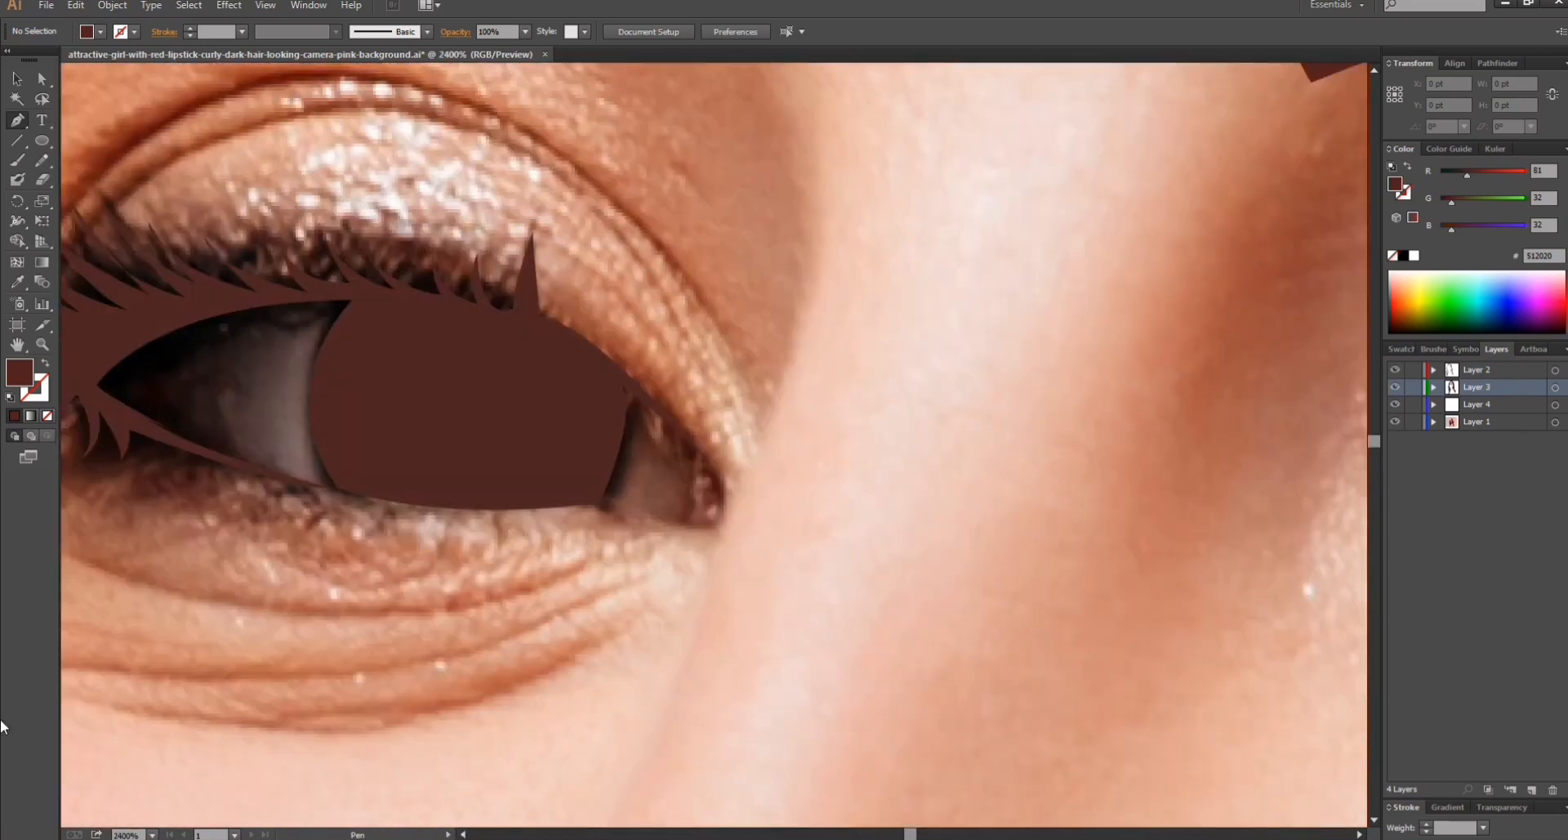
double_click(19, 373)
click(15, 54)
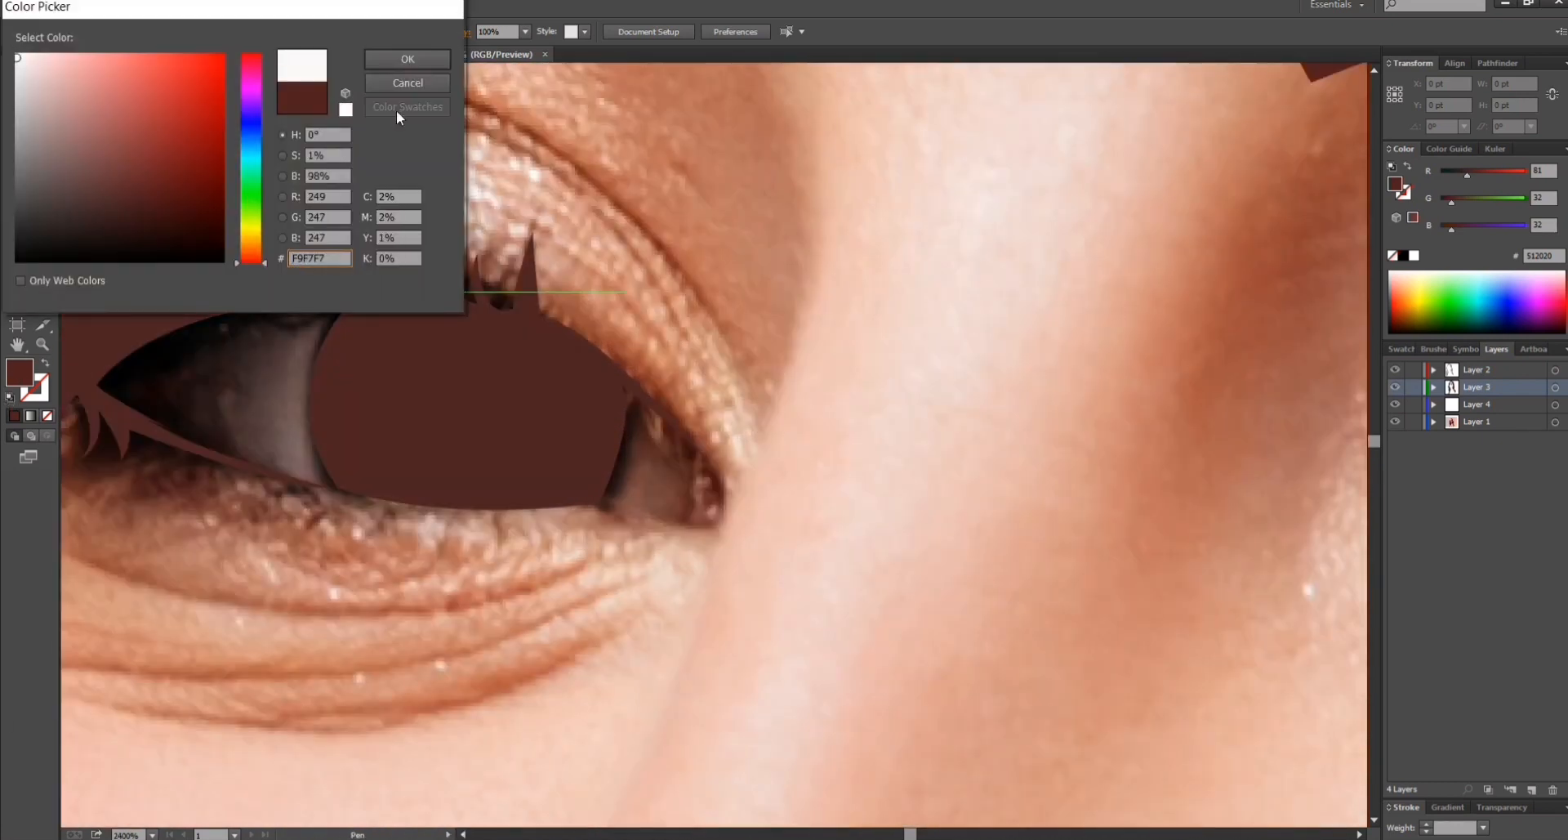
key(Return)
click(83, 376)
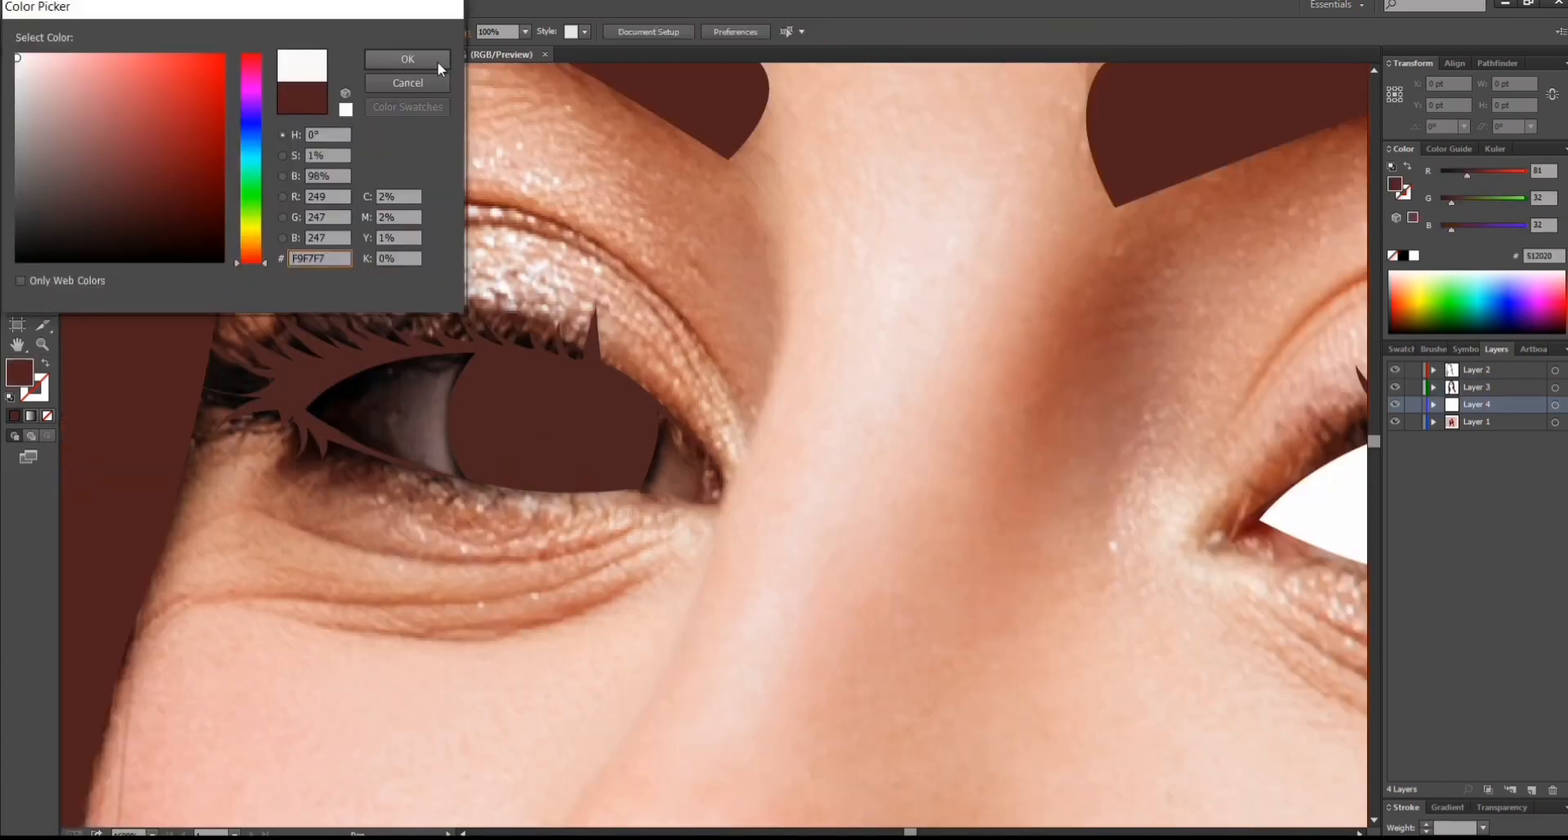
click(416, 62)
Trace the left eye's white behind the iris as a closed shape from corner to corner, keeping the Pen tool ready.
drag(612, 365, 628, 366)
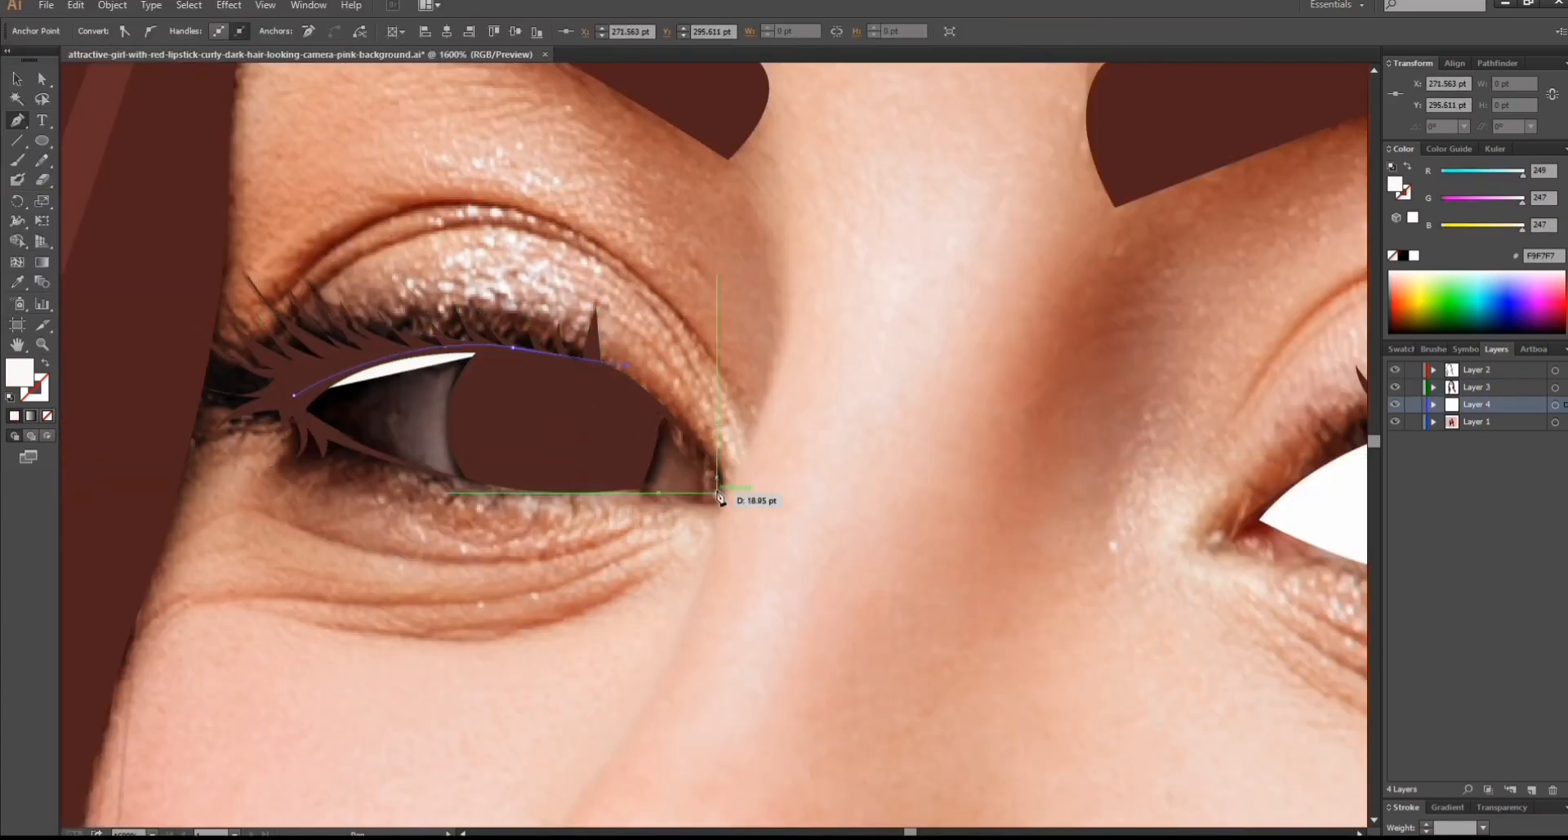
drag(717, 482, 801, 624)
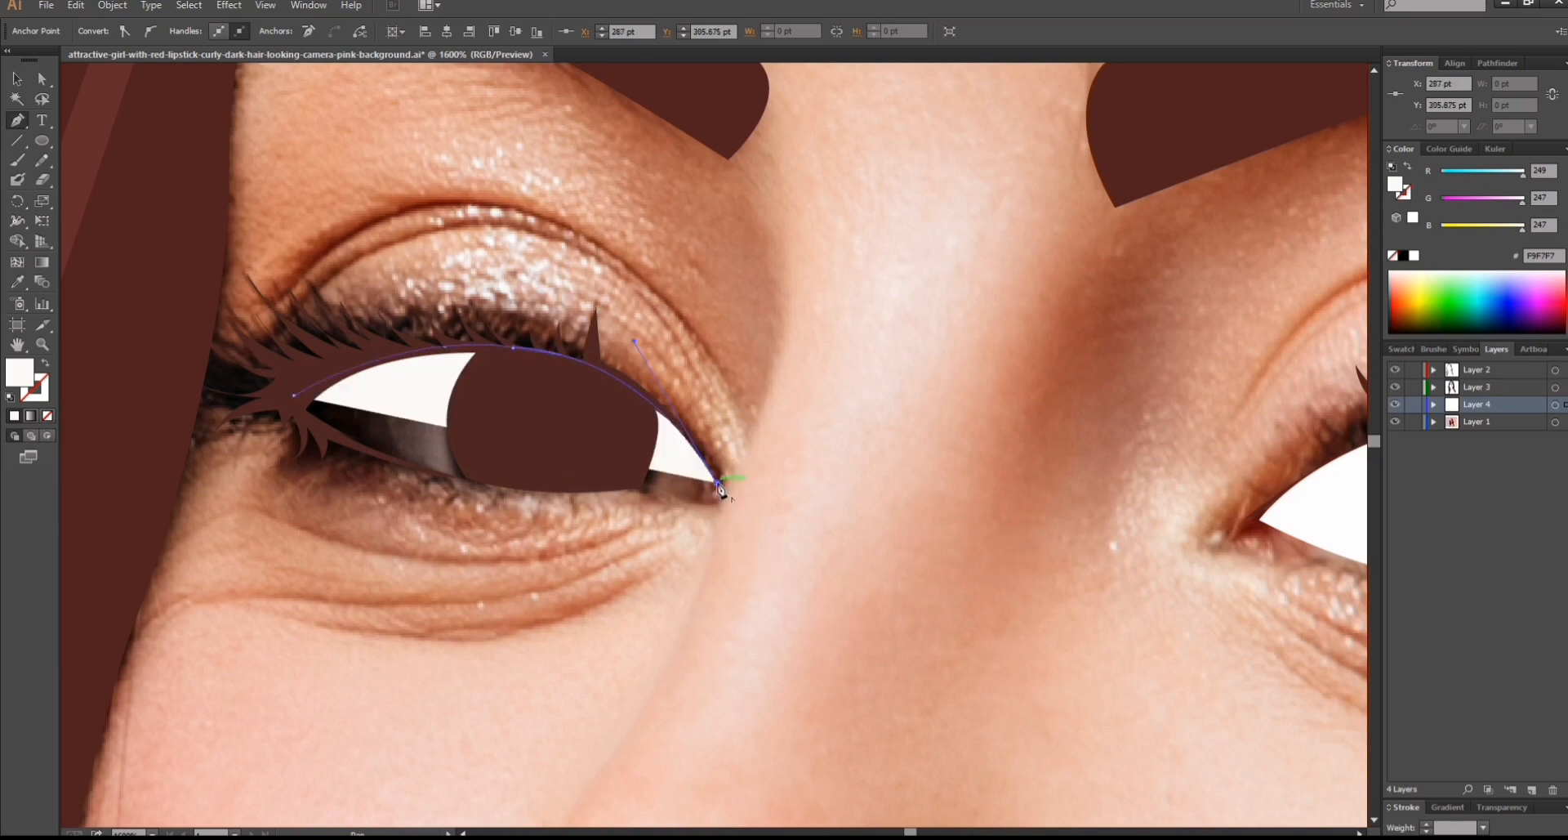
drag(295, 395, 406, 532)
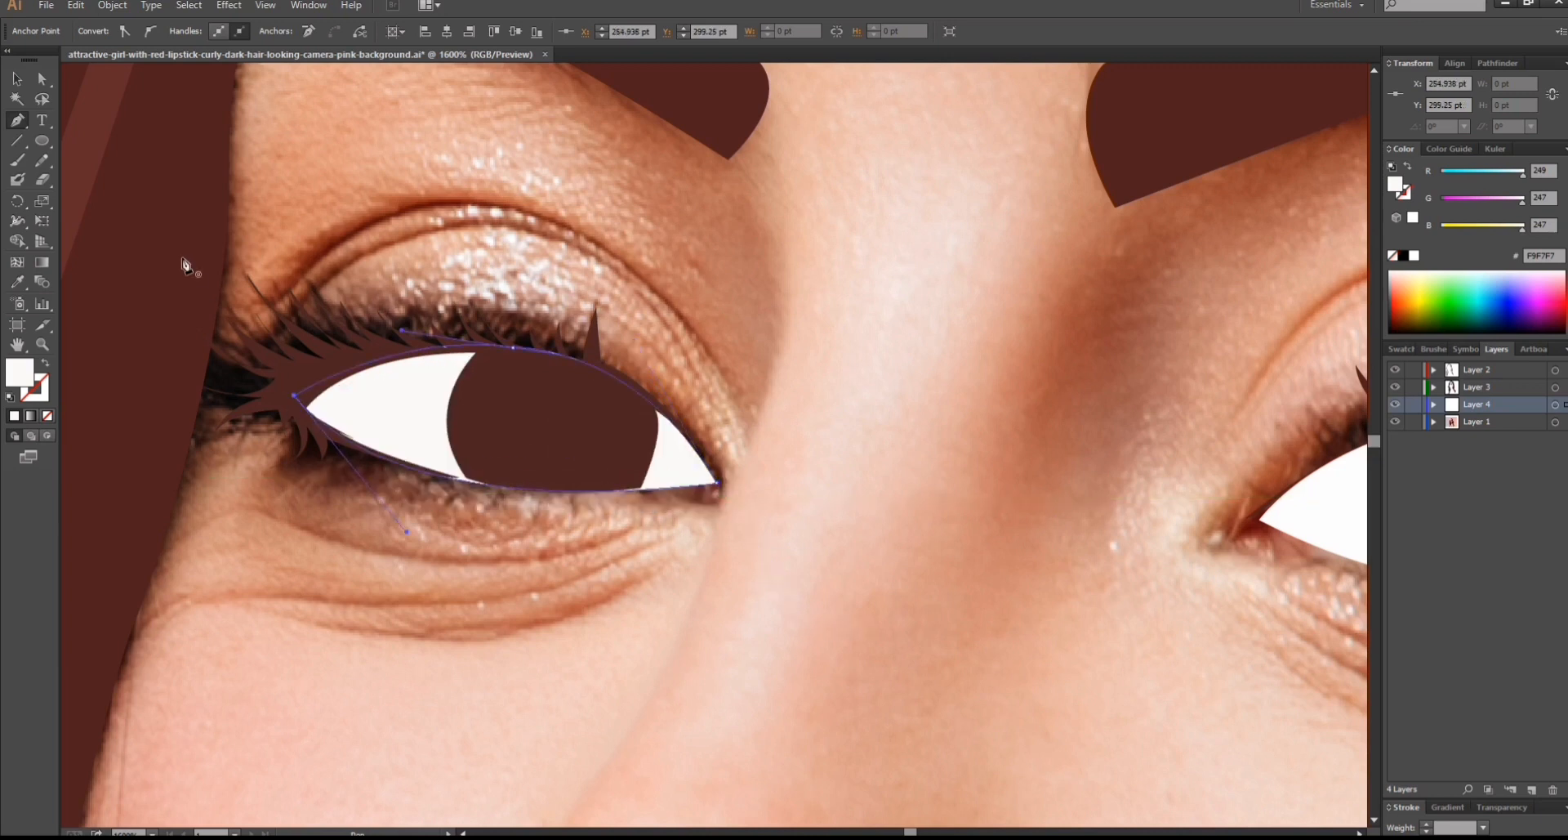
ctrl+click(845, 403)
key(minus)
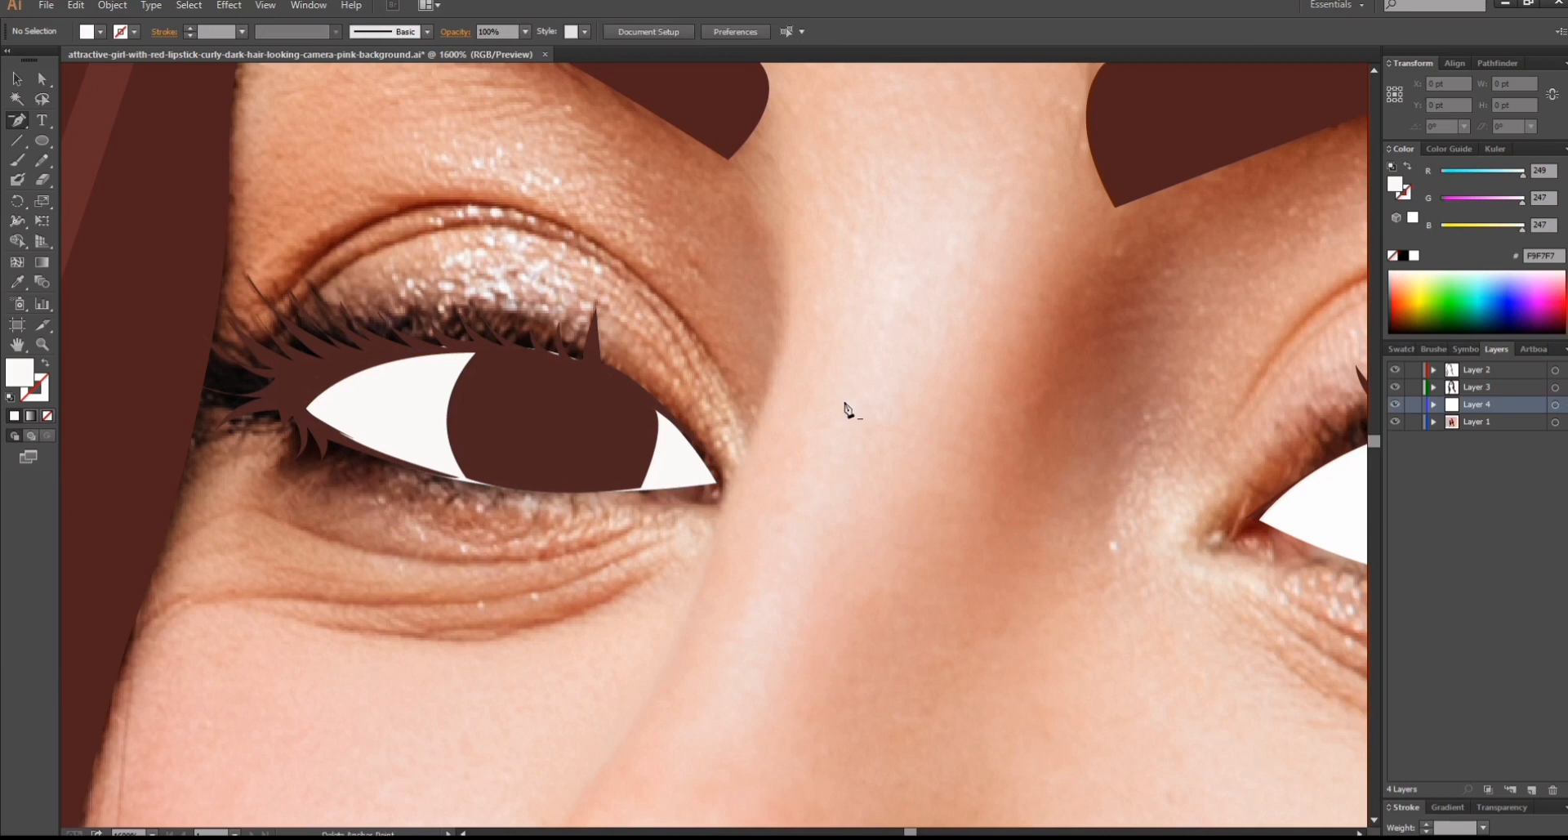
key(ctrl+plus)
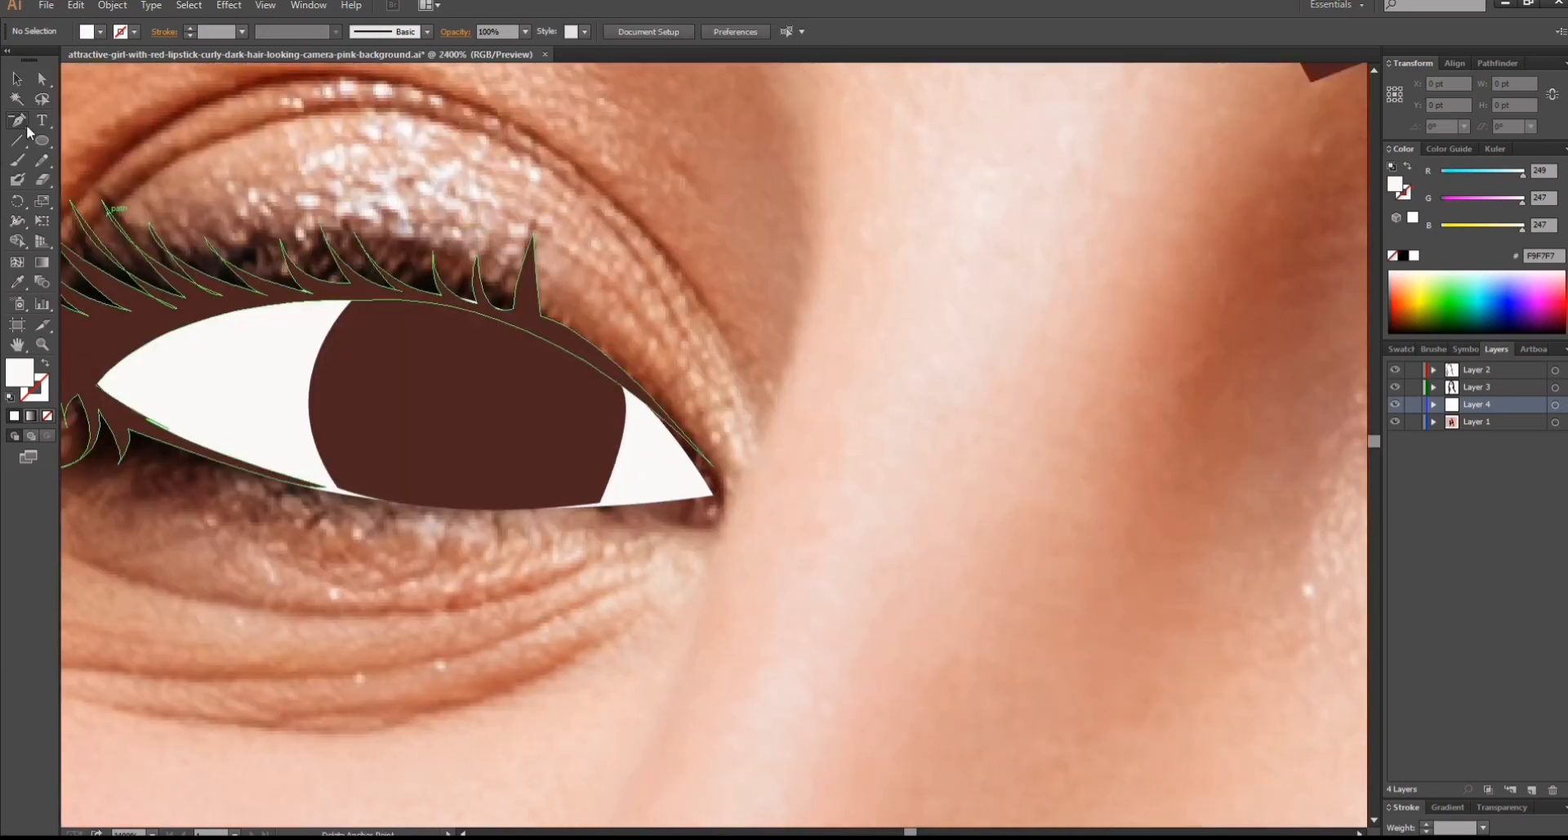
drag(24, 123, 95, 120)
Check the traced eyes against the rest of the artwork with the photo layer briefly hidden.
key(ctrl+minus)
key(ctrl+minus)
key(ctrl+minus)
key(ctrl+minus)
key(ctrl+minus)
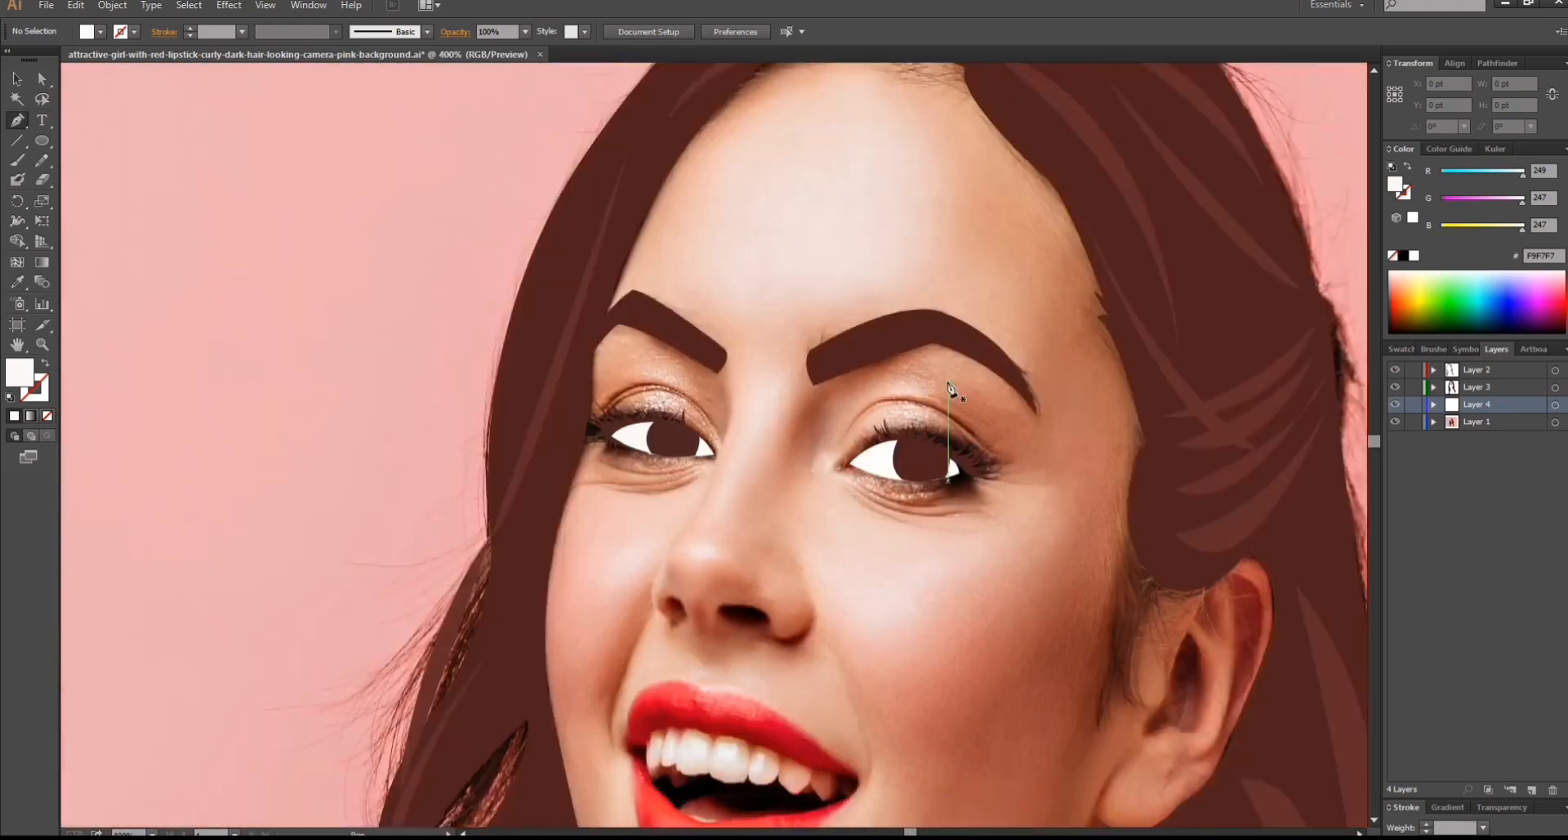
scroll(991, 550, down, 3)
click(1394, 421)
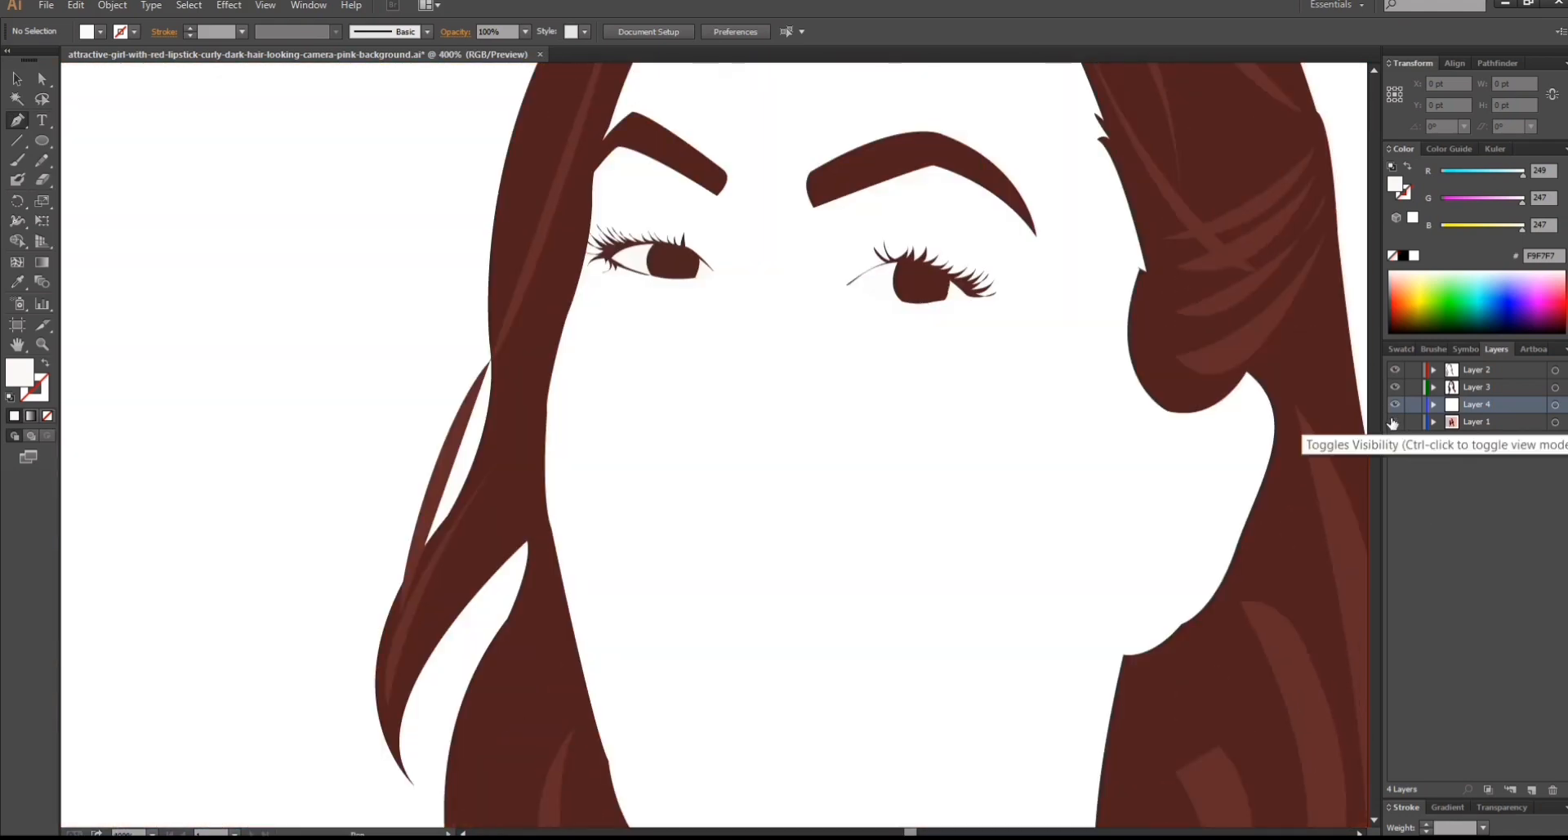
click(1394, 422)
Trace the small left nostril with the Pen tool as a closed teardrop shape.
scroll(1044, 476, down, 2)
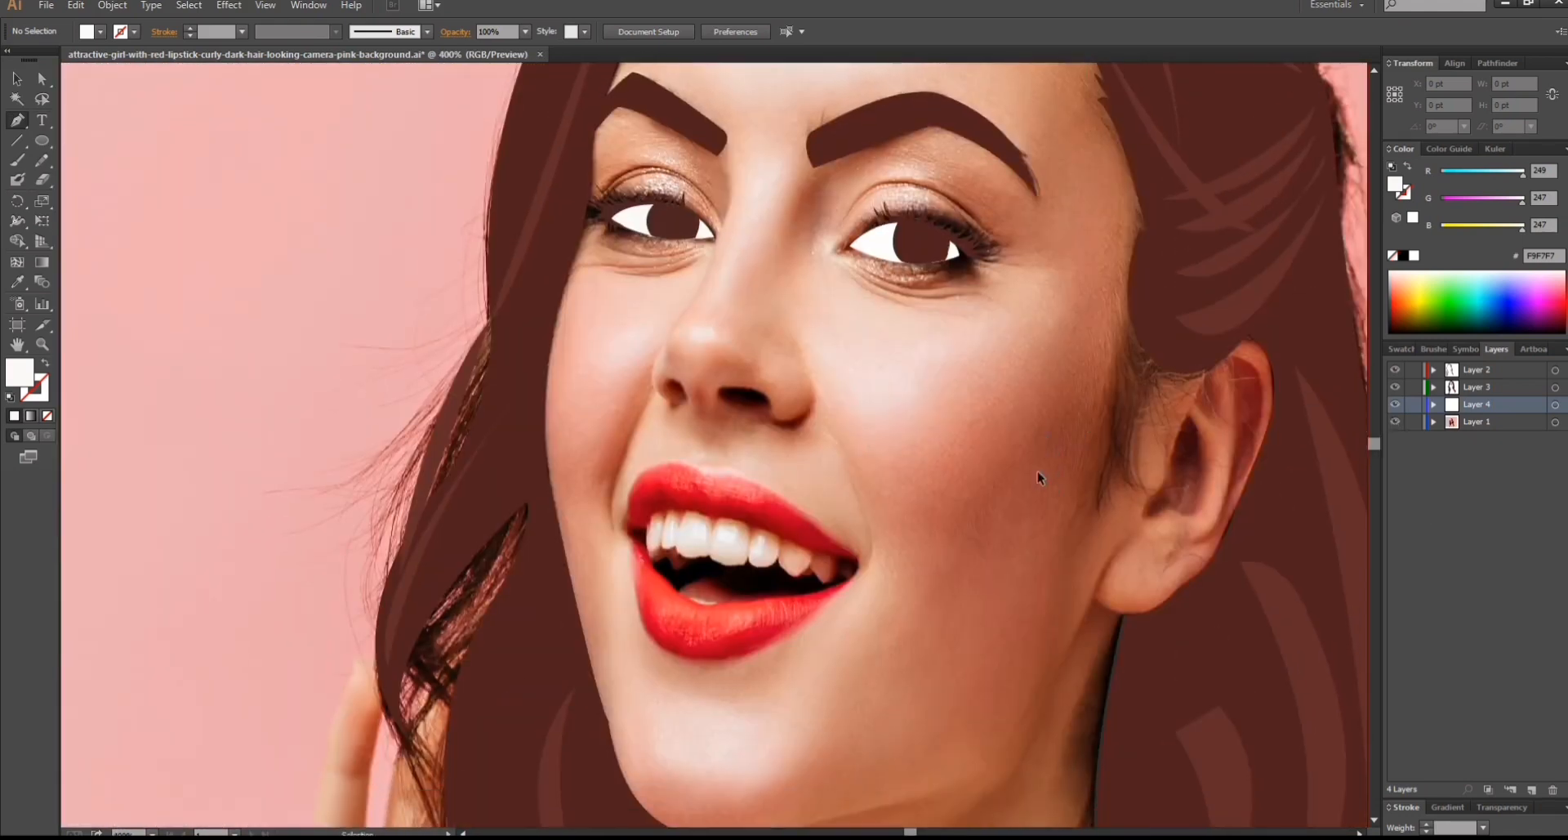
key(ctrl+plus)
key(ctrl+plus)
click(660, 352)
drag(625, 313, 722, 353)
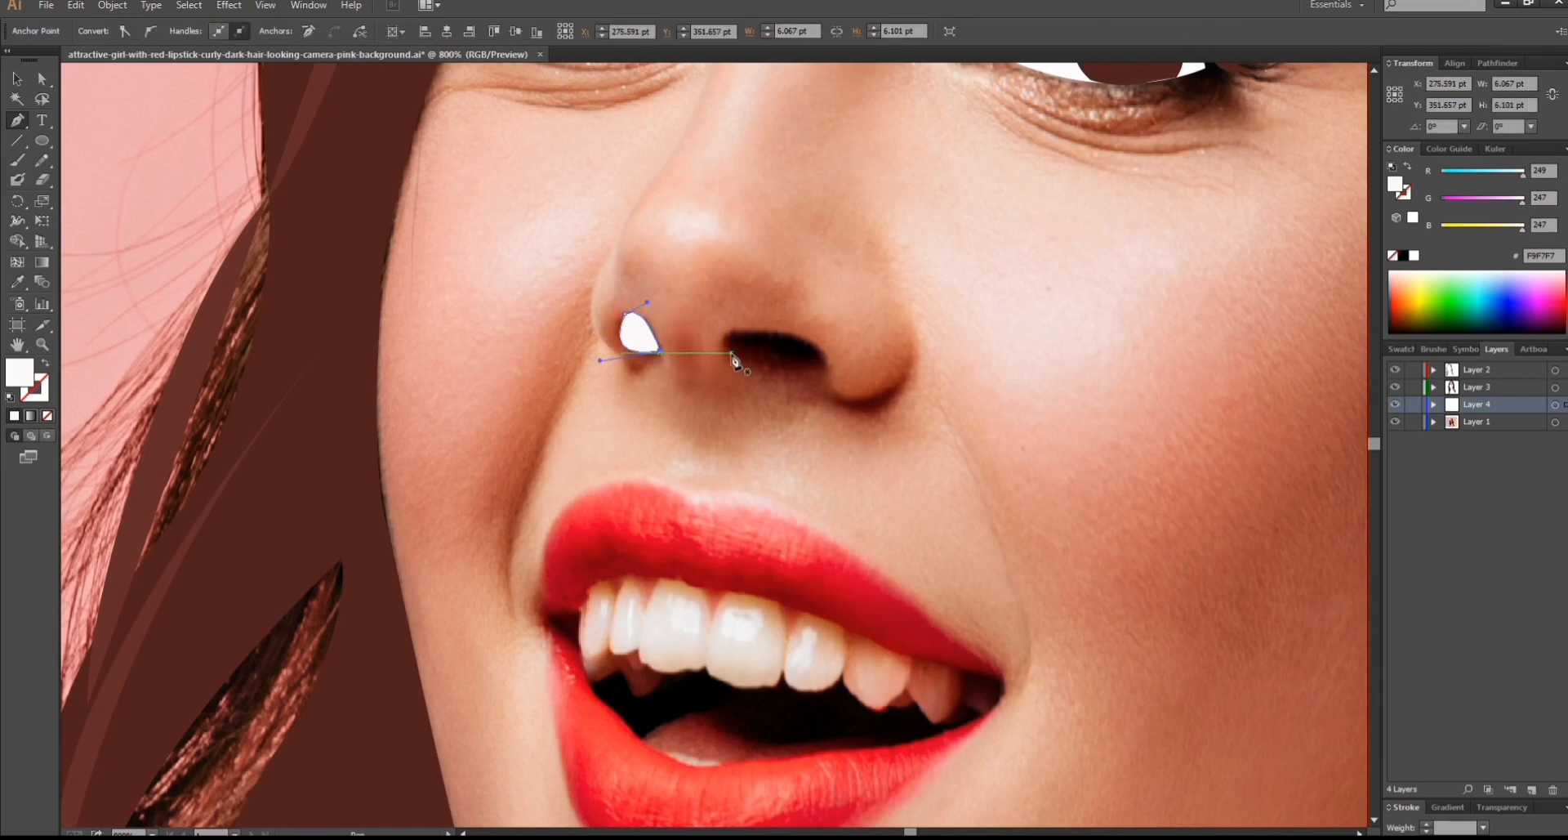
Trace the larger right nostril as a closed, elongated oval shape along its dark opening.
click(743, 355)
drag(820, 346, 911, 367)
key(ctrl+z)
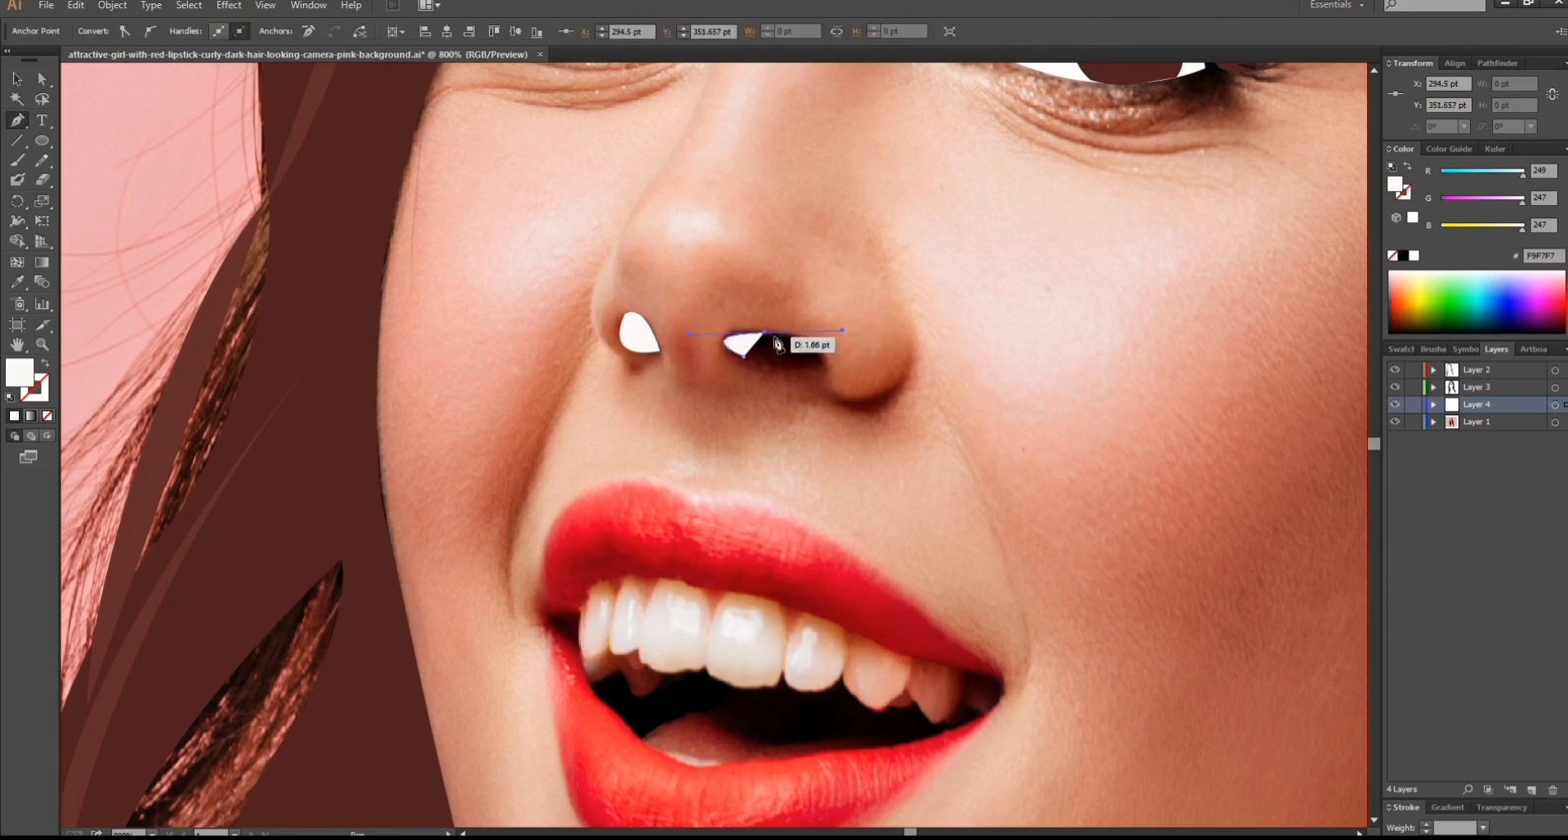
drag(823, 364, 820, 389)
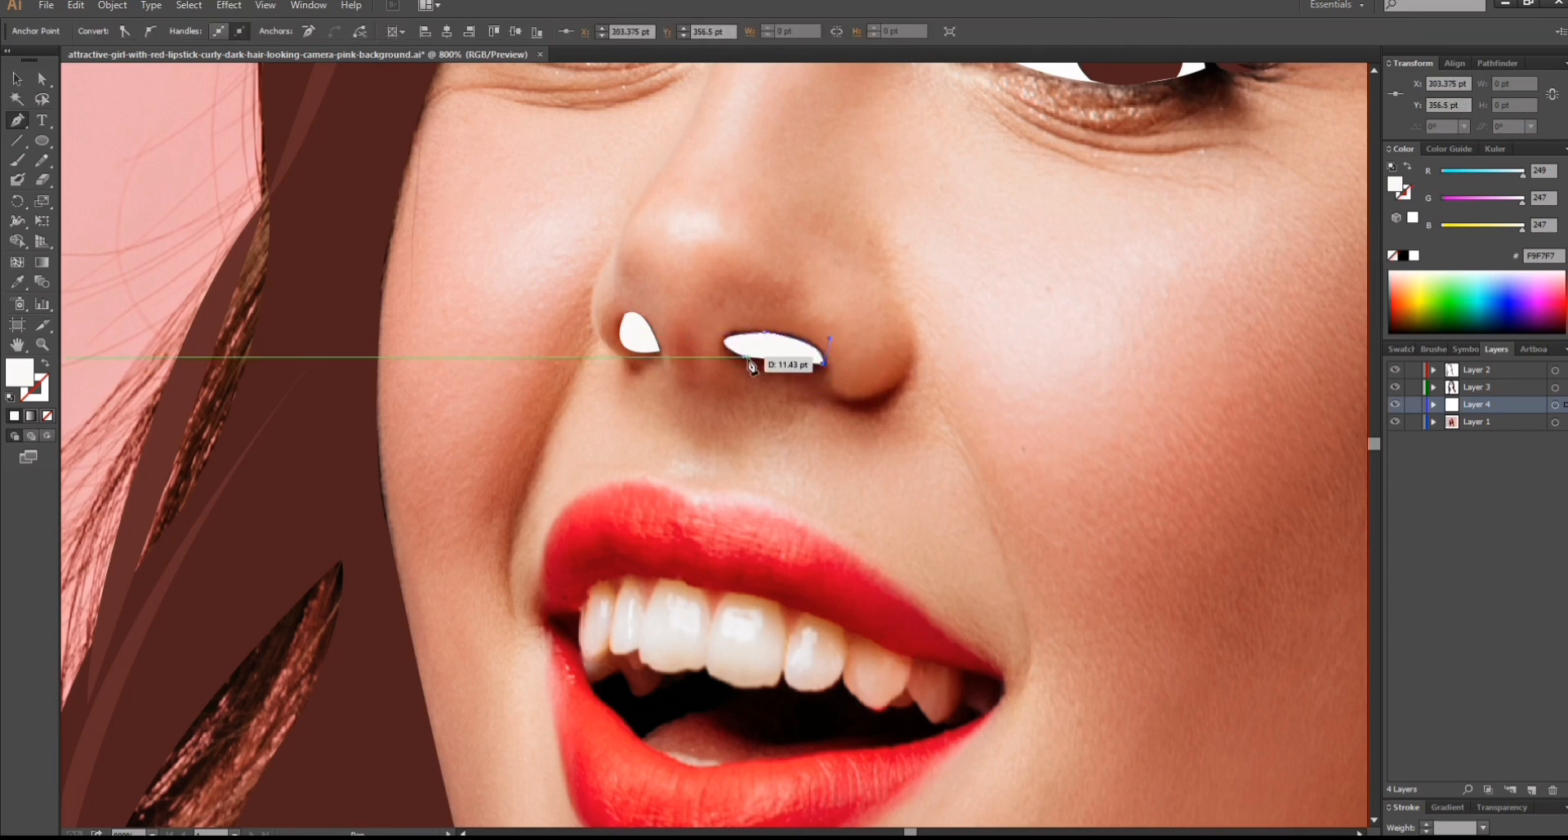
drag(743, 356, 716, 337)
ctrl+click(1079, 304)
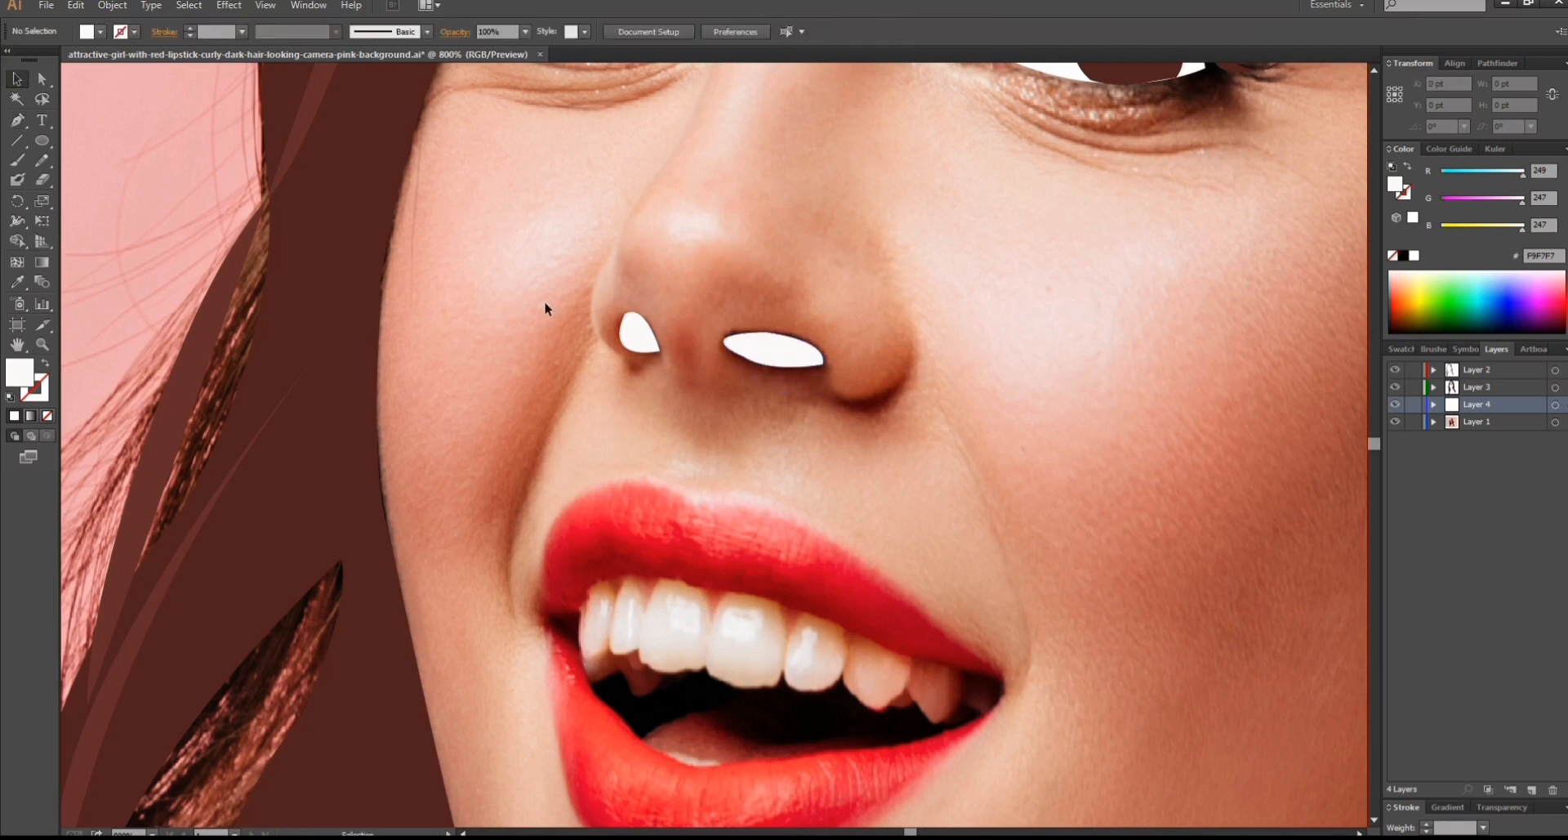
Select both nostril shapes together and fill them with muted brown 663838.
click(643, 337)
click(786, 359)
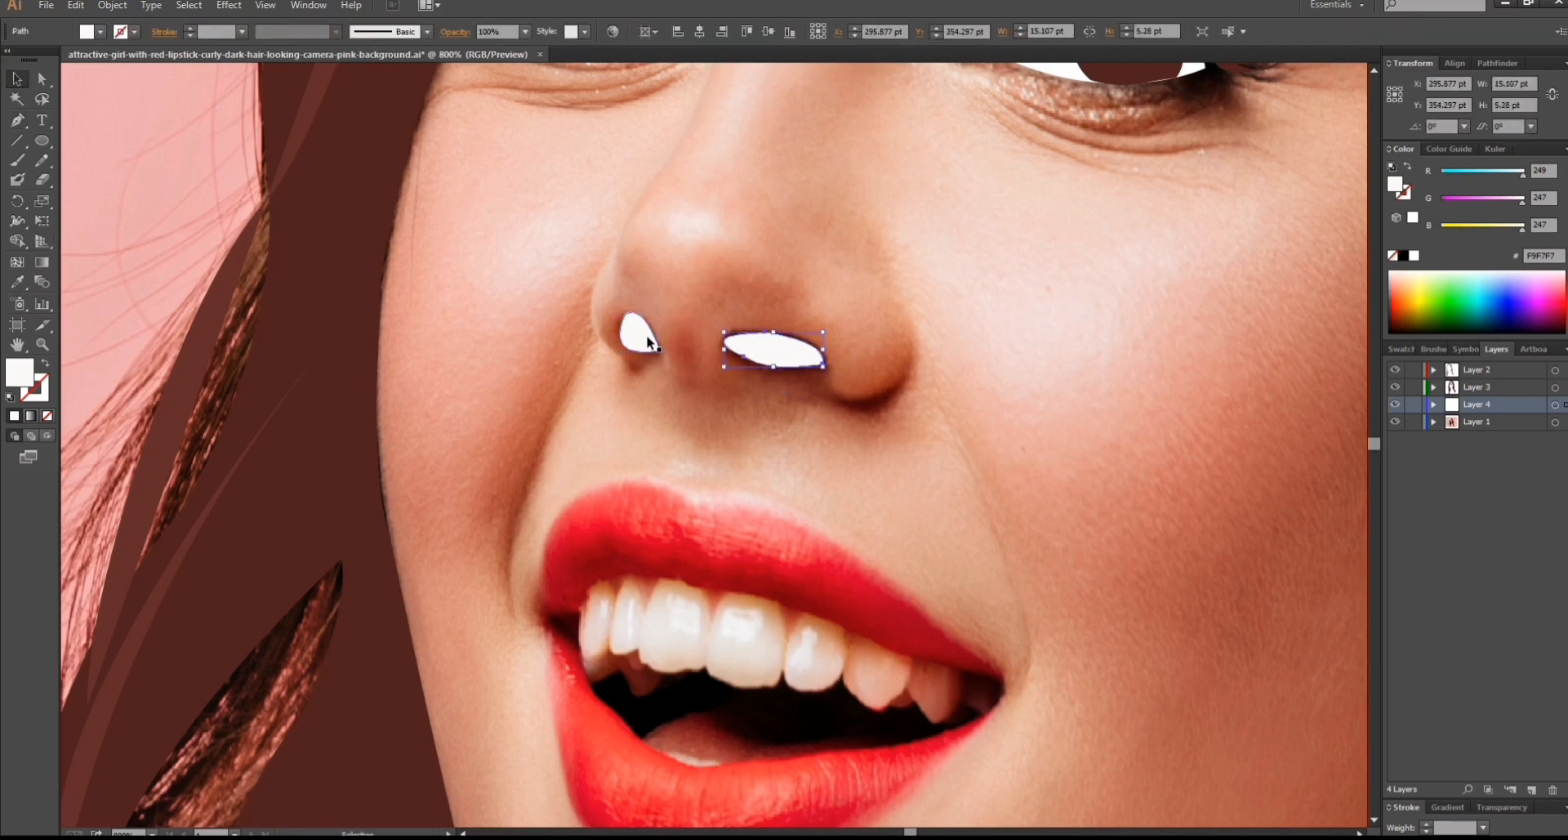
ctrl+click(649, 342)
drag(918, 396, 919, 397)
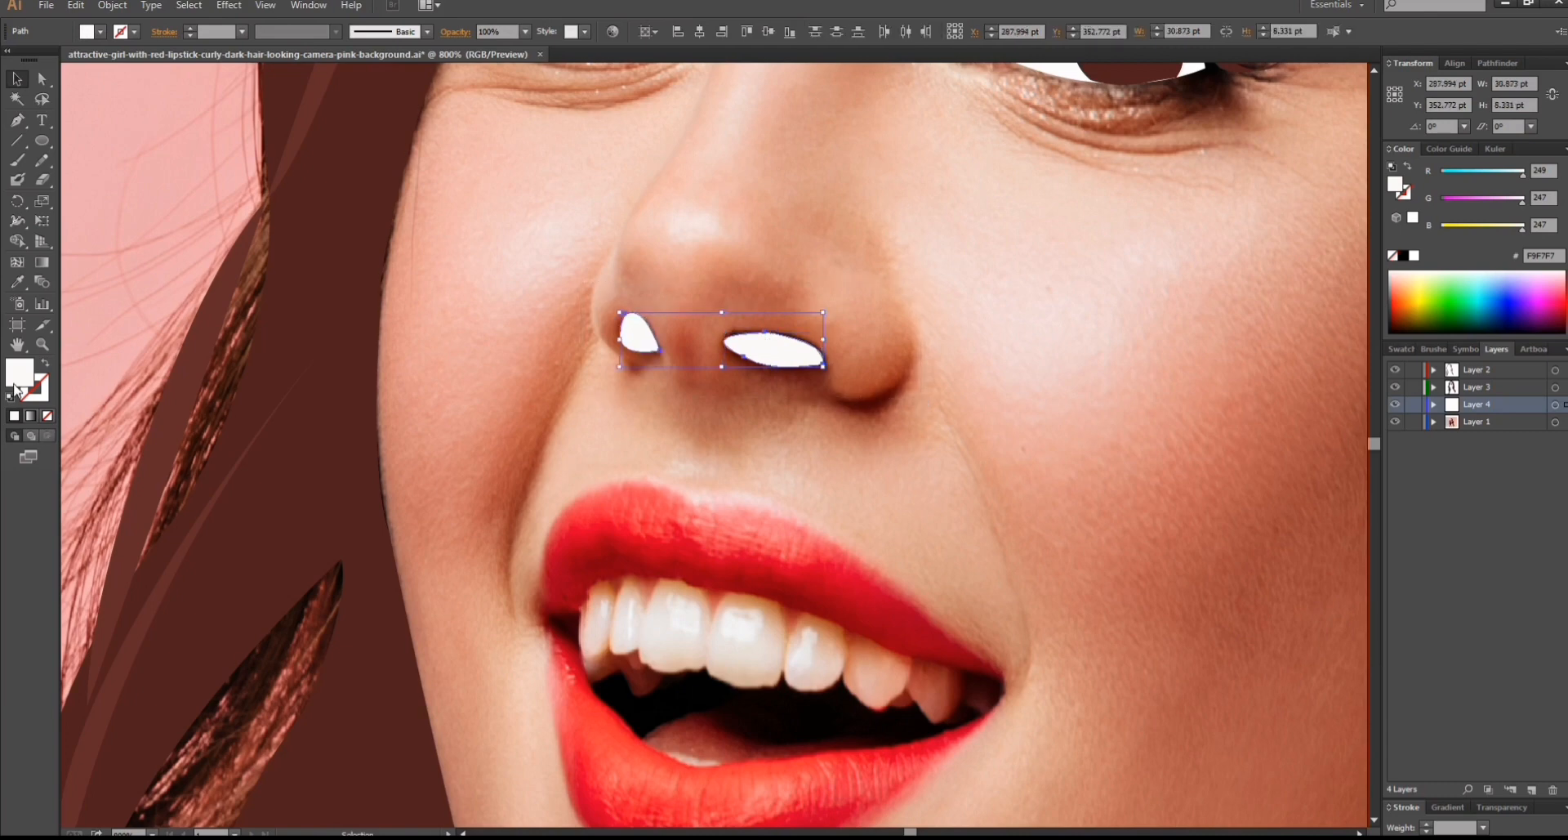
double_click(14, 382)
click(122, 190)
click(108, 179)
click(437, 58)
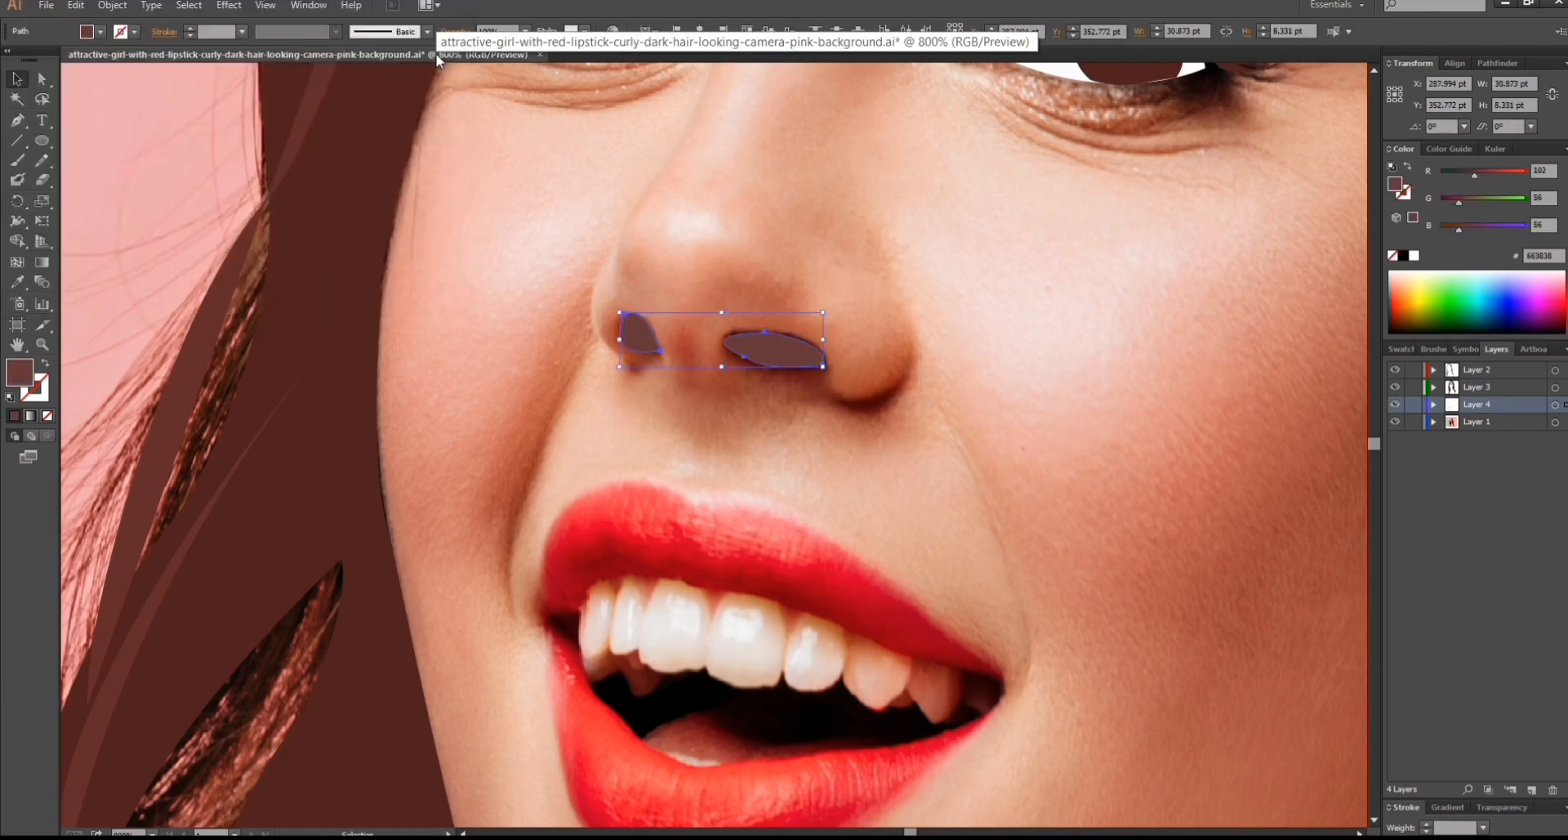
key(ctrl+minus)
key(ctrl+minus)
key(ctrl+minus)
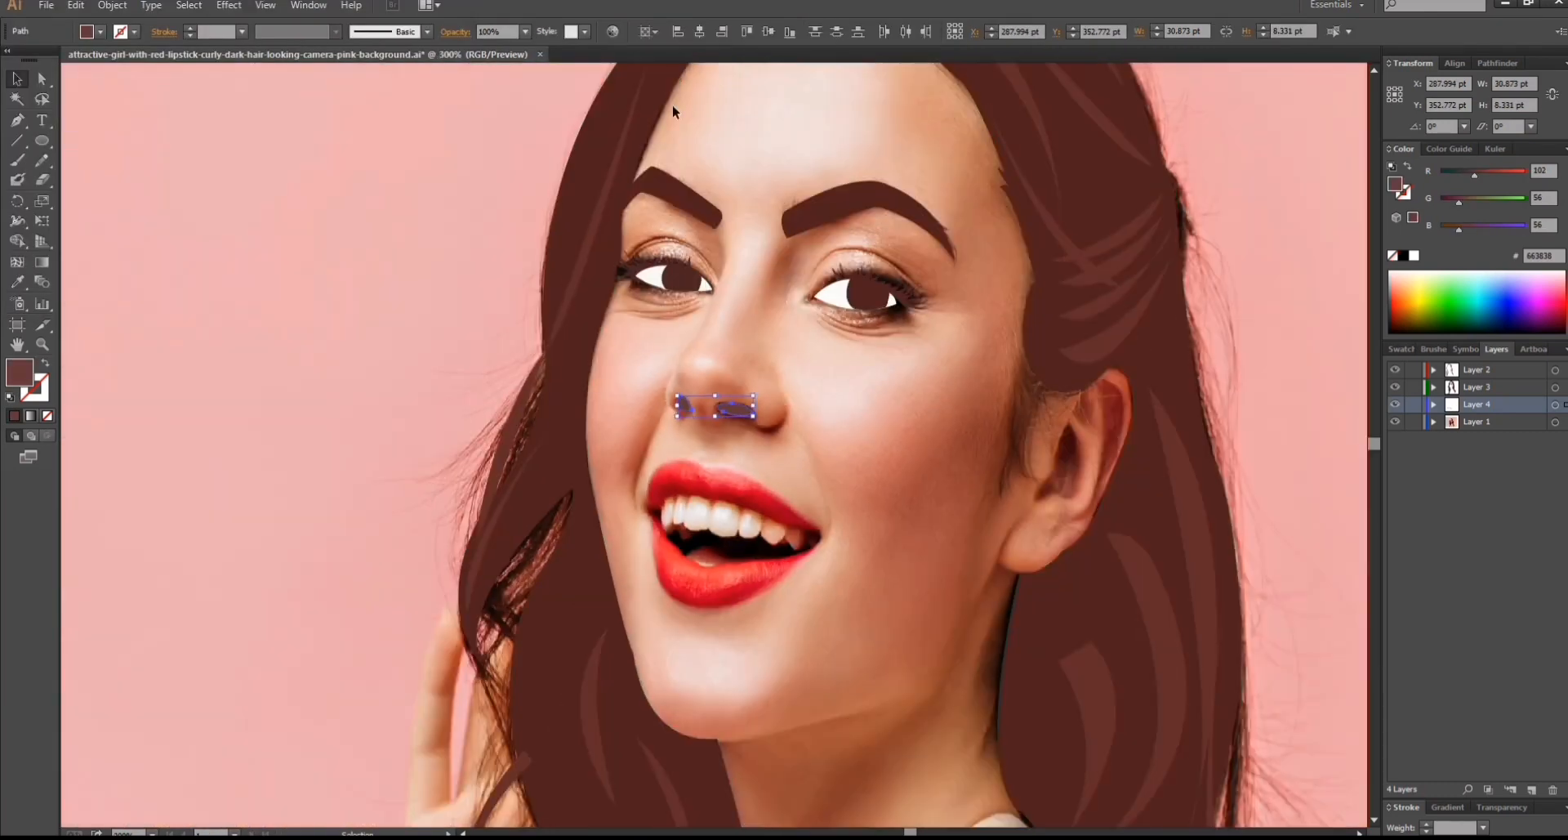
Deselect the nostrils and create a new layer directly above the photo layer.
click(1273, 226)
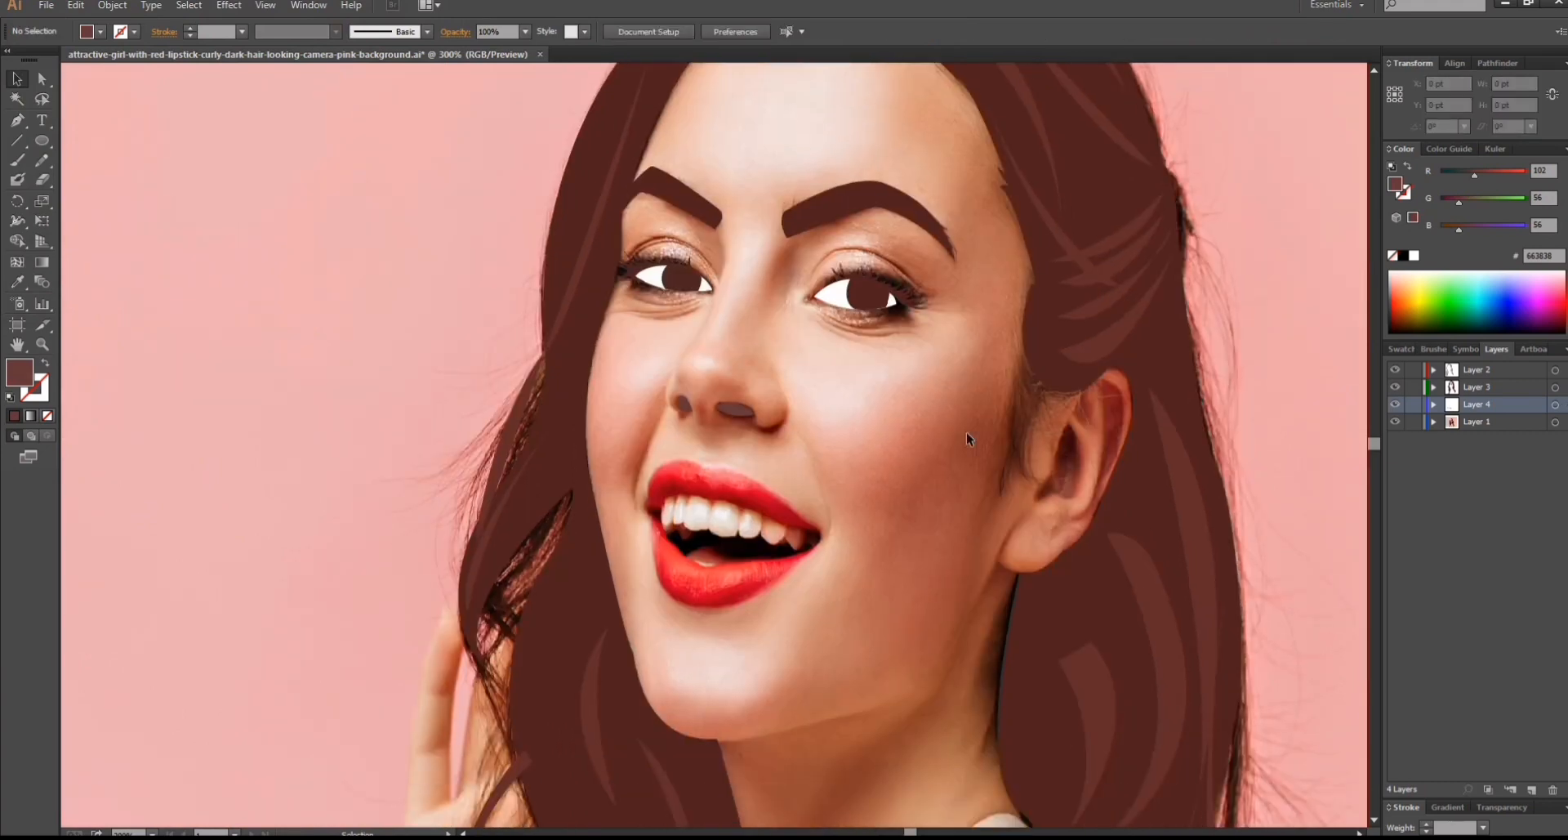
click(1525, 421)
click(1532, 791)
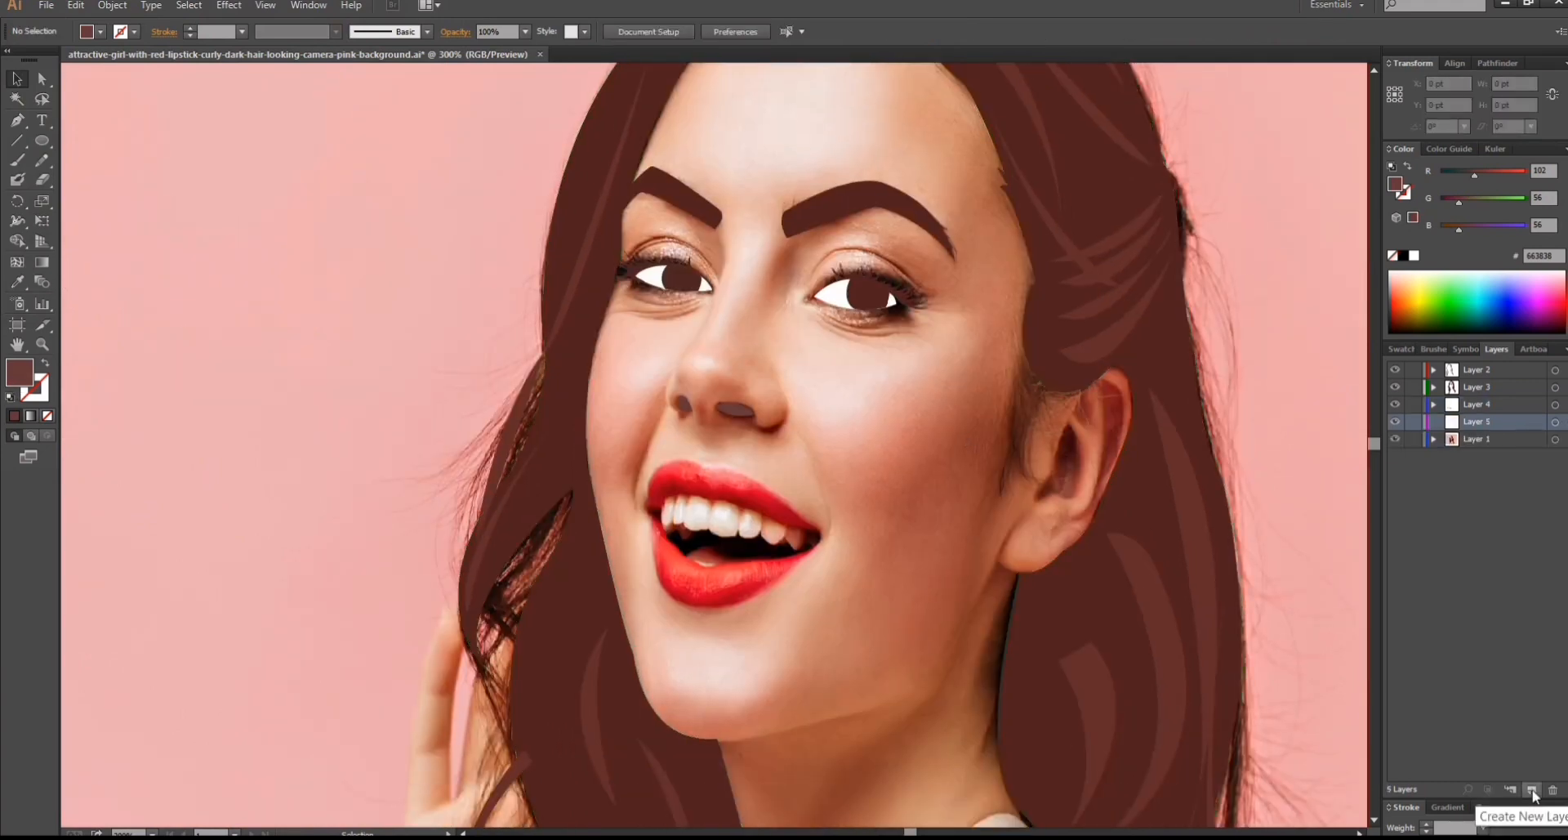
Set the fill colour to tan D3A267 for the facial shadow shapes.
double_click(18, 372)
click(254, 243)
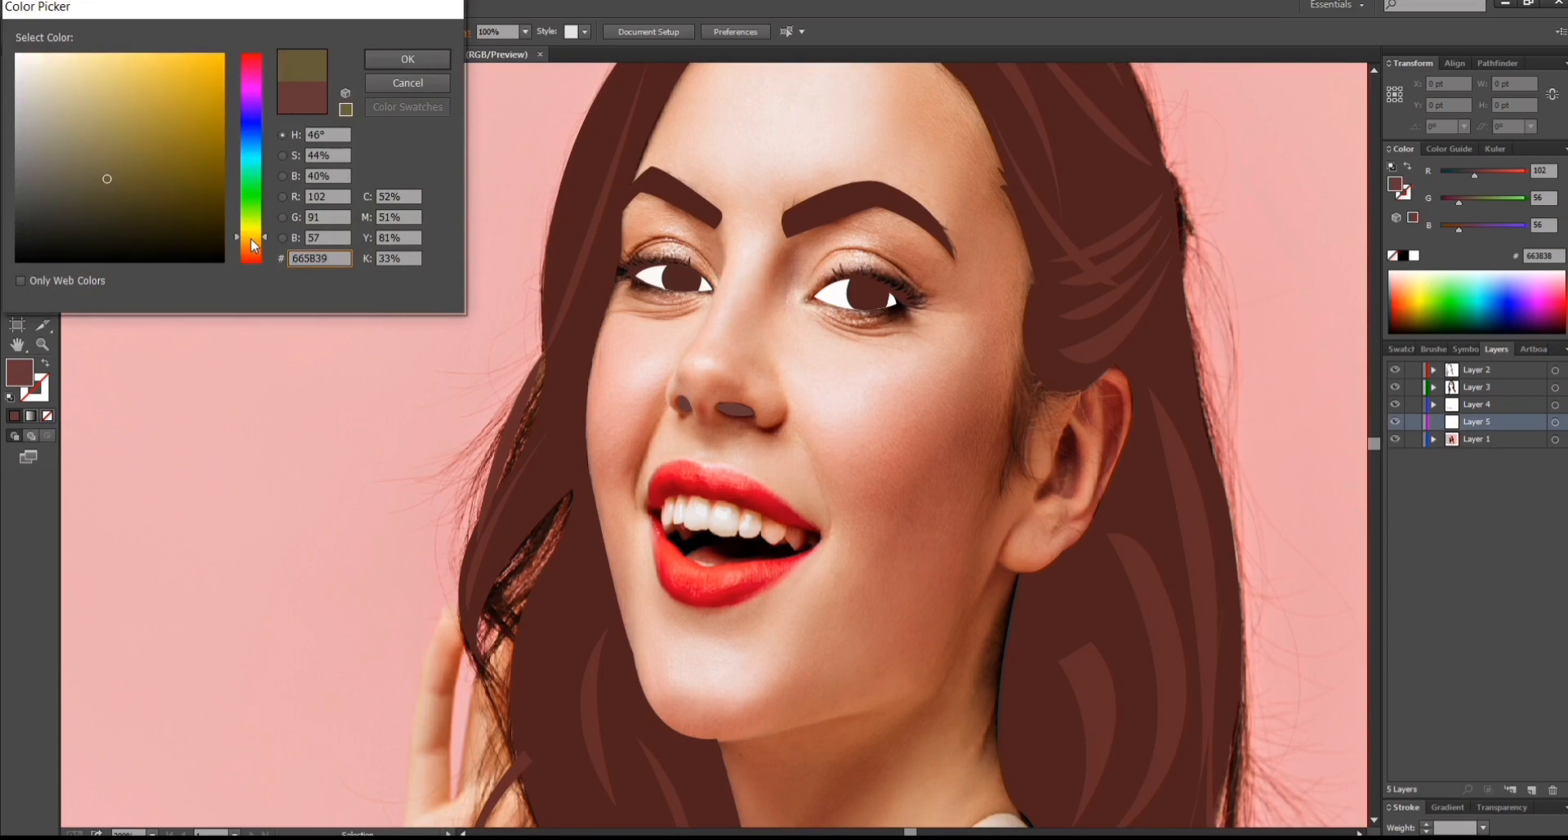
click(253, 243)
click(122, 89)
click(407, 59)
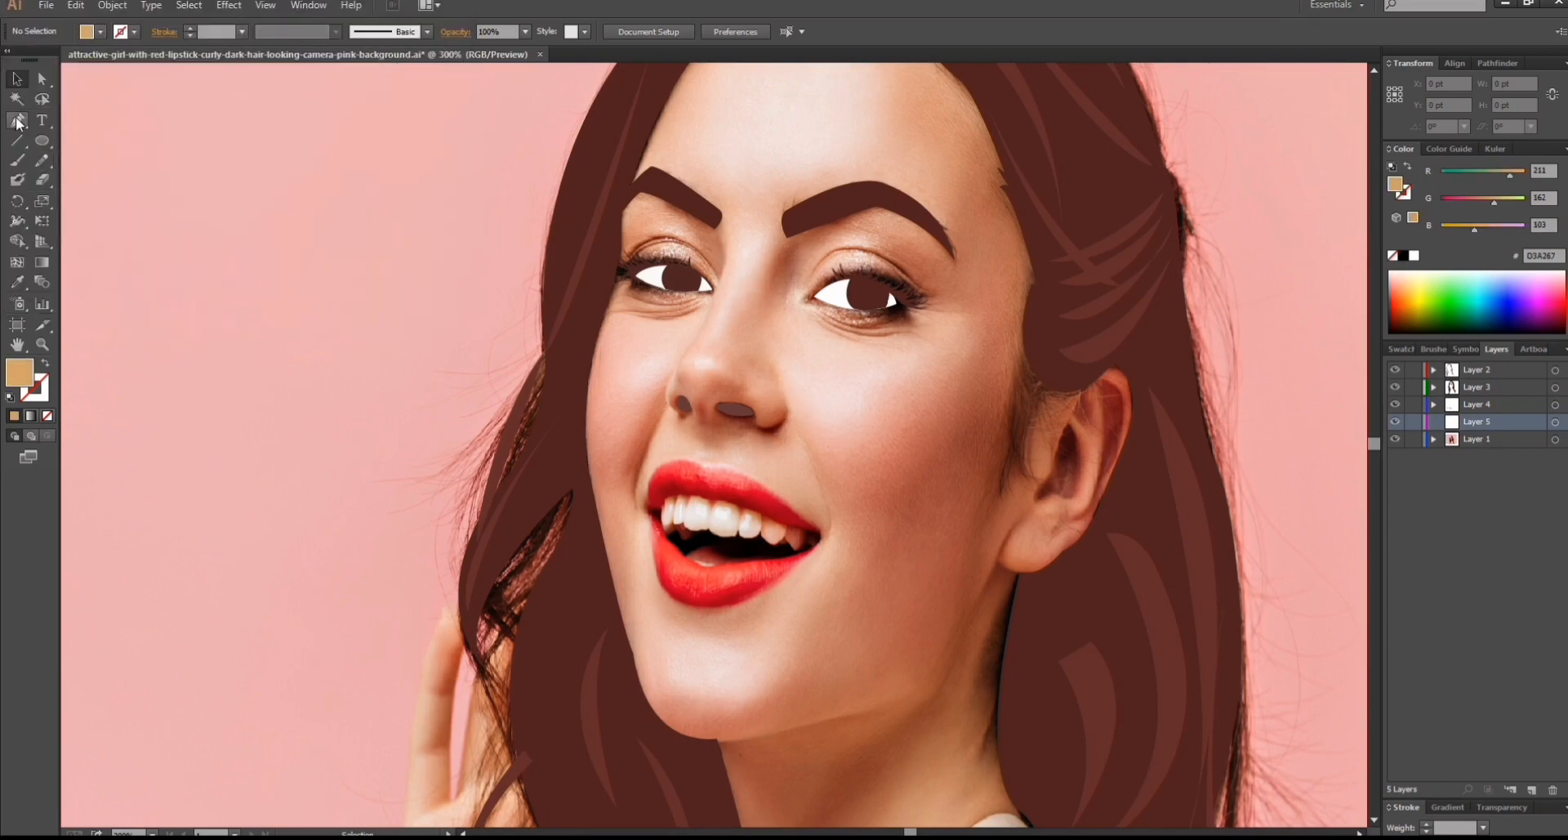
Trace a thin closed crescent along the outer lower edge of the right nostril wing with the Pen tool.
click(785, 397)
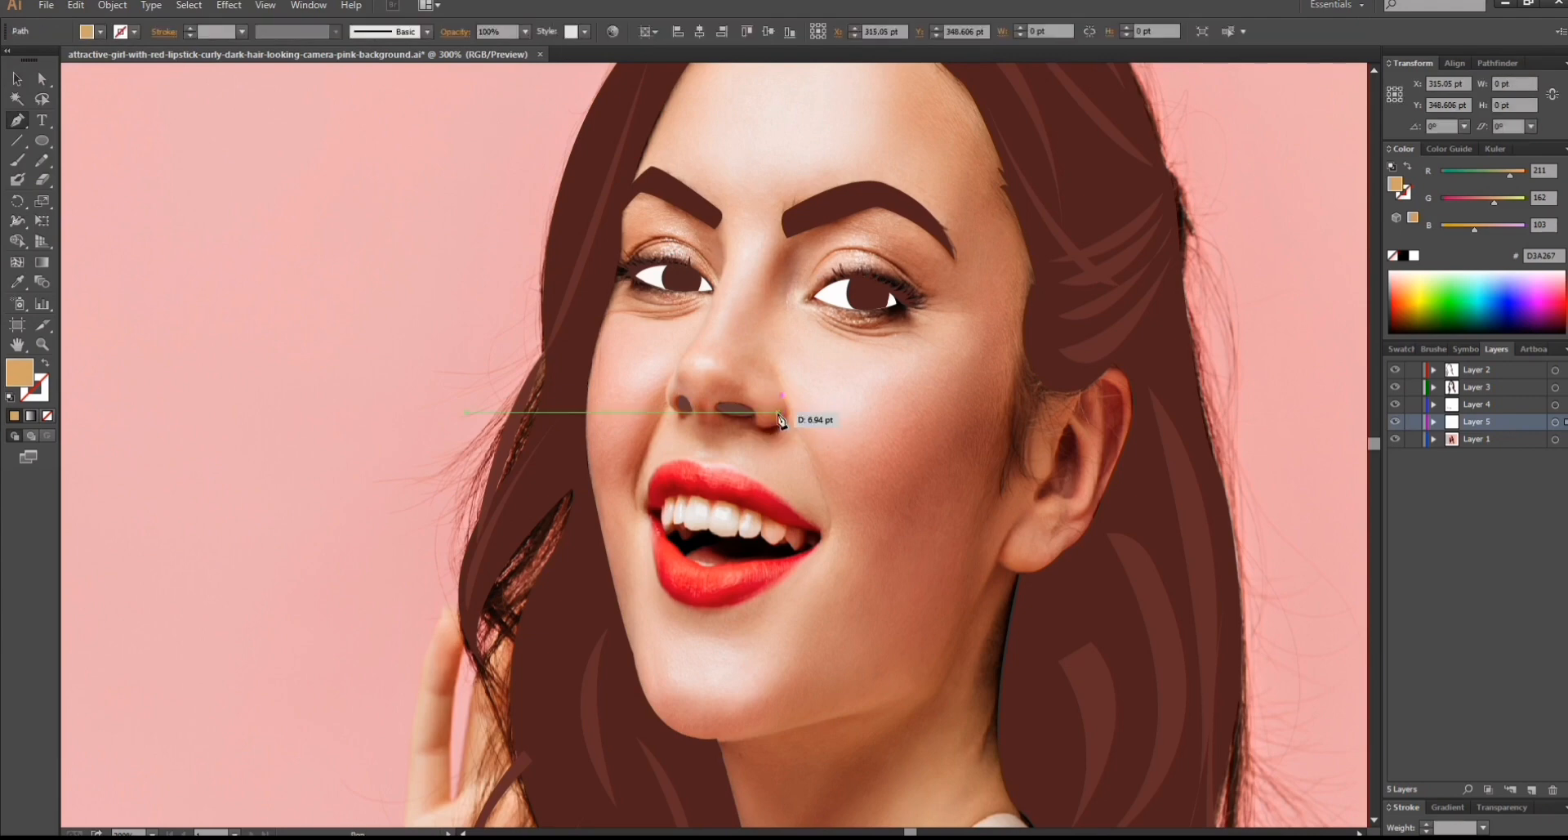
key(ctrl+equal)
key(ctrl+equal)
drag(799, 401, 714, 382)
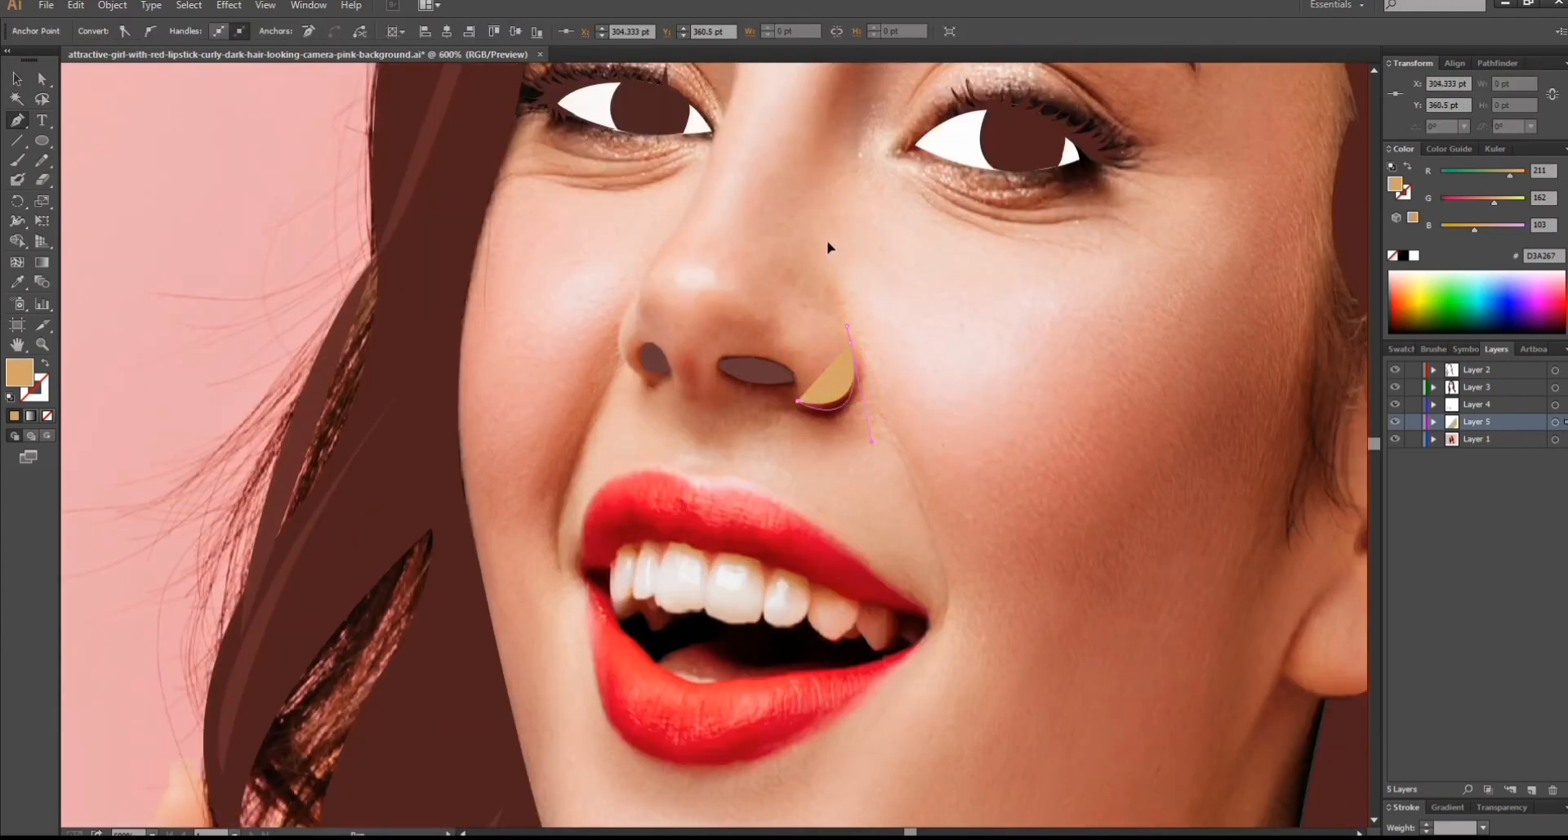
drag(829, 247, 816, 252)
Trace a thin closed sliver down the left side of the nose and a small almond shape between the nostrils.
click(678, 226)
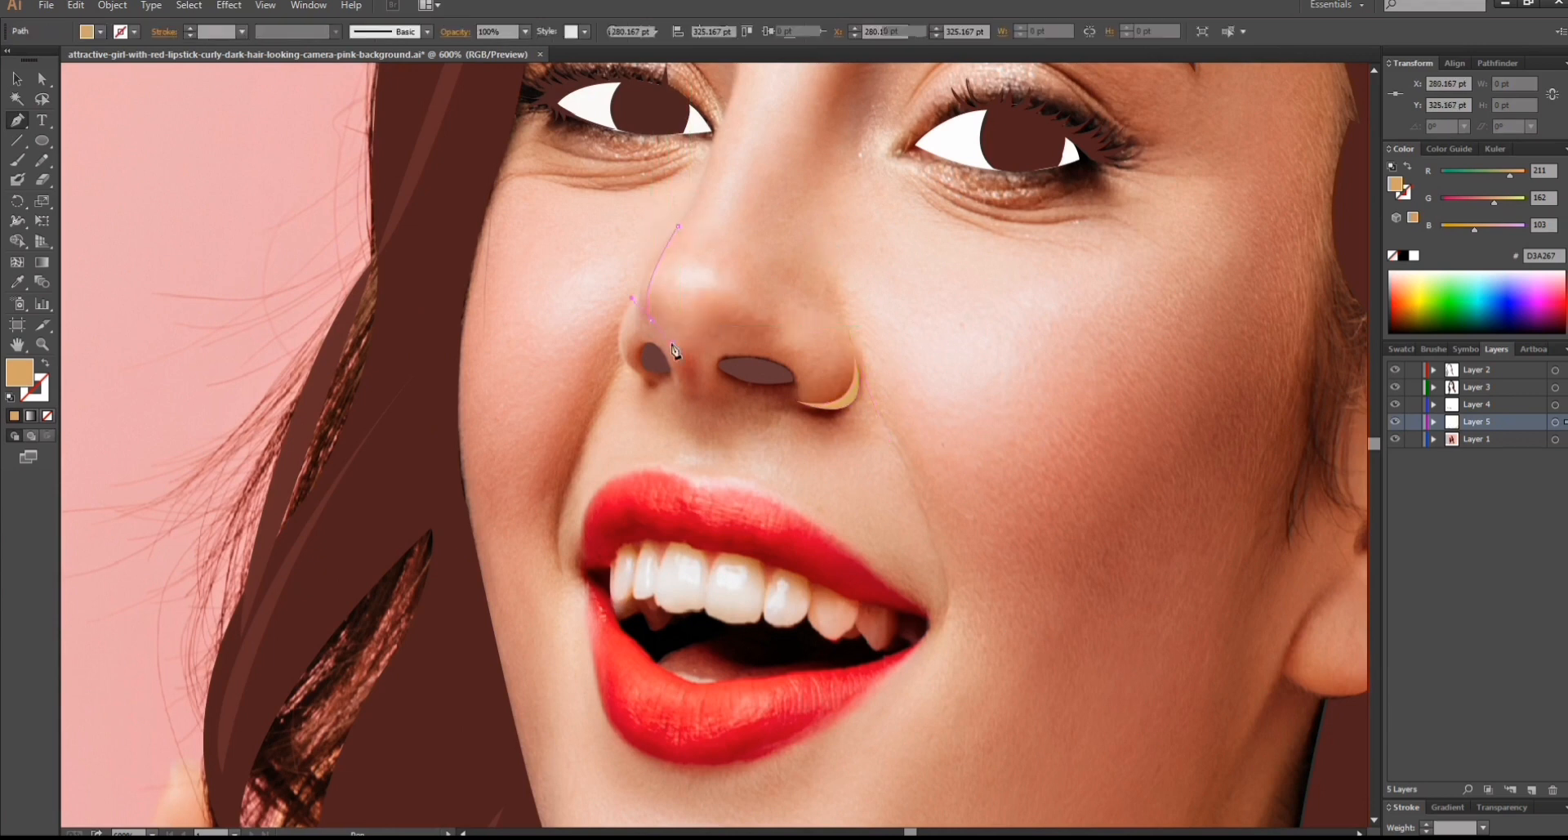
drag(651, 320, 655, 329)
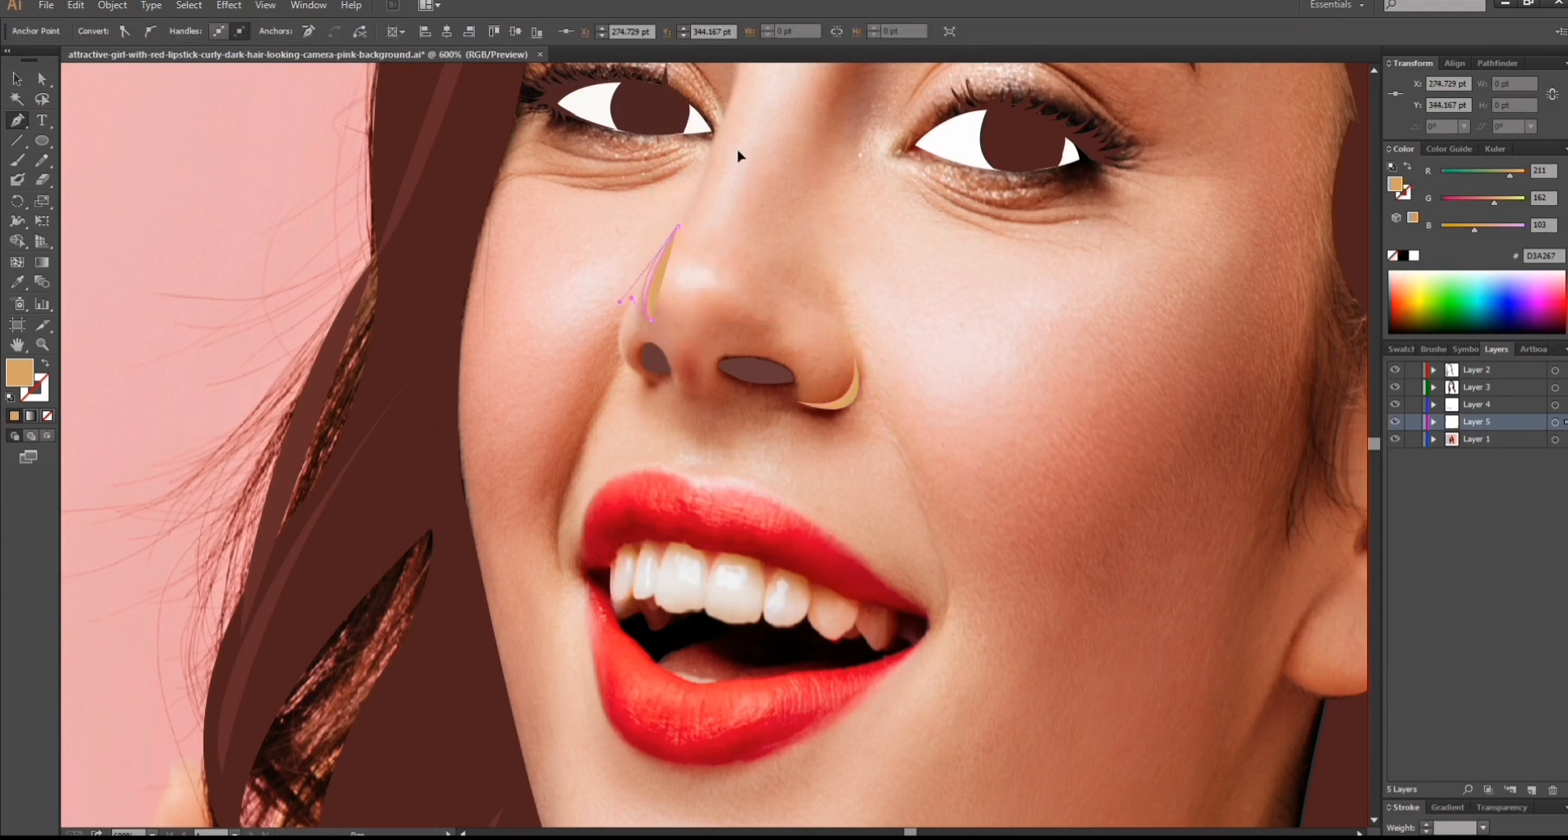
drag(737, 149, 742, 148)
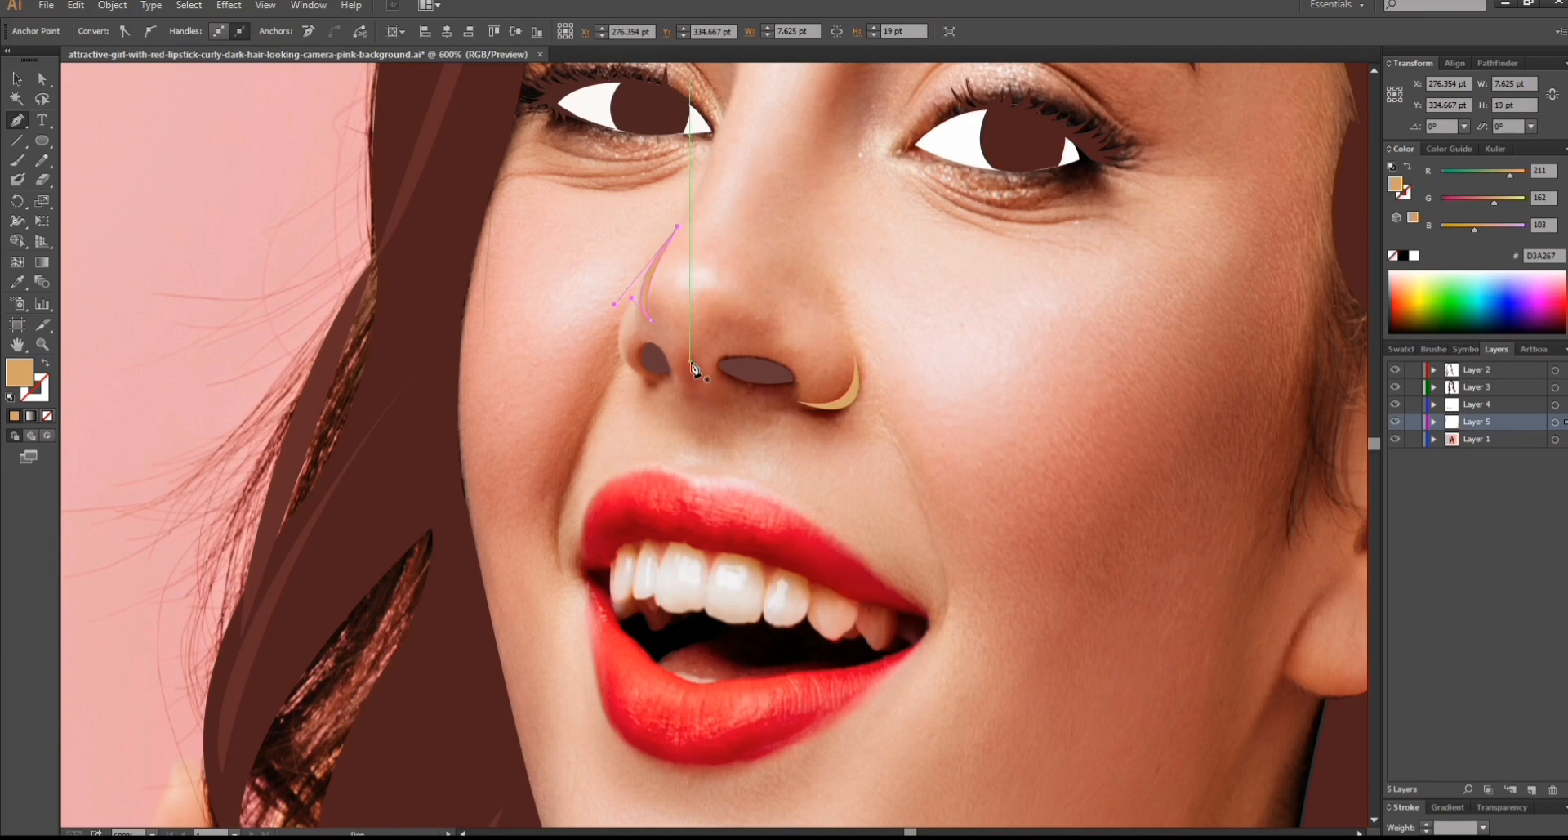
mouse_move(690, 353)
mouse_down()
mouse_move(679, 425)
mouse_move(693, 343)
mouse_up()
Trace thin closed crescents along the smile lines on the left and right sides of the mouth.
drag(613, 388, 570, 622)
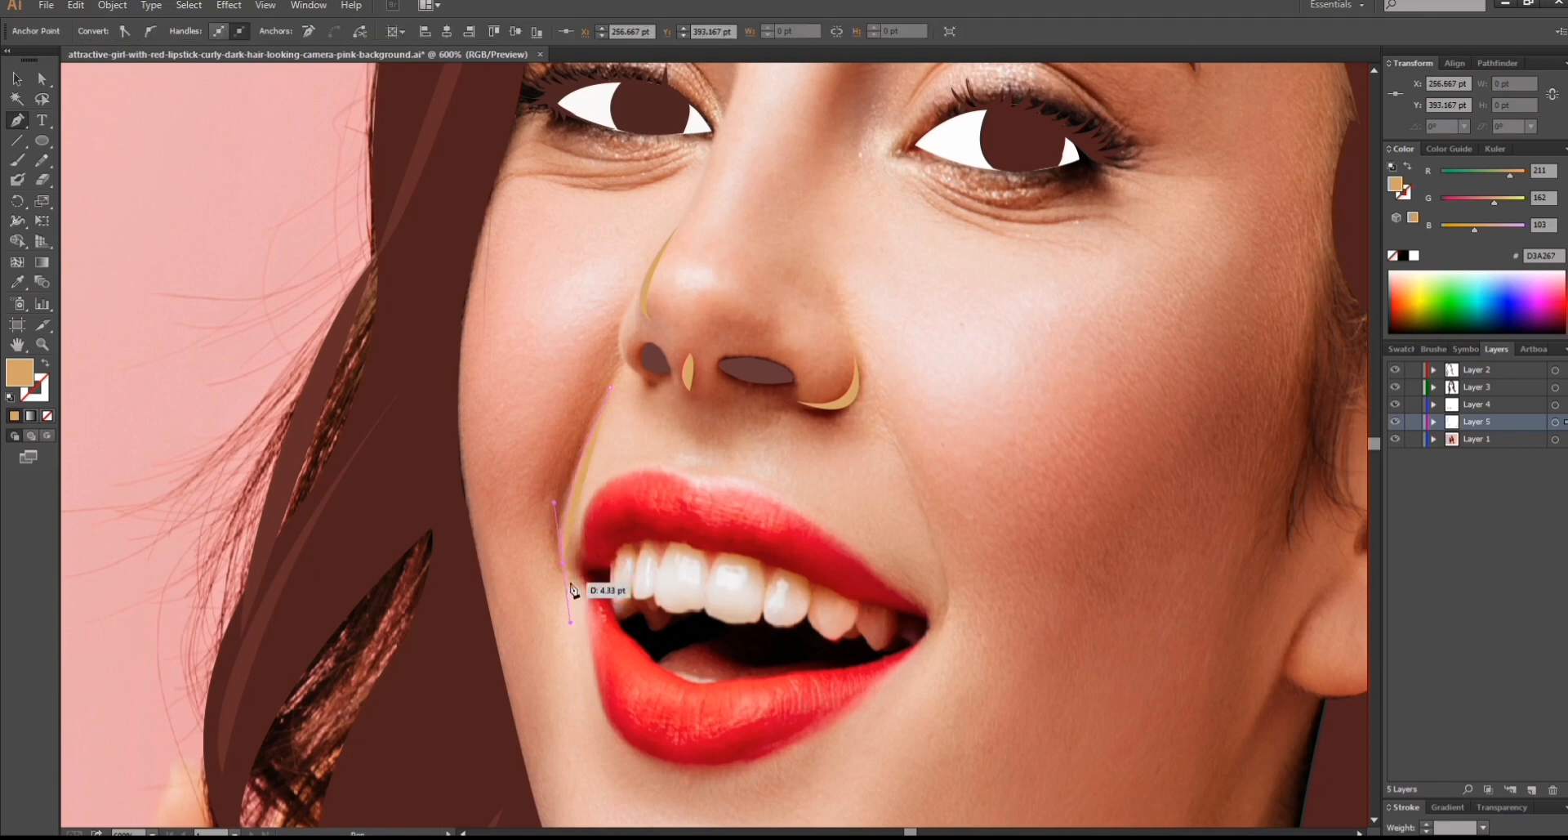
click(562, 563)
drag(611, 387, 679, 283)
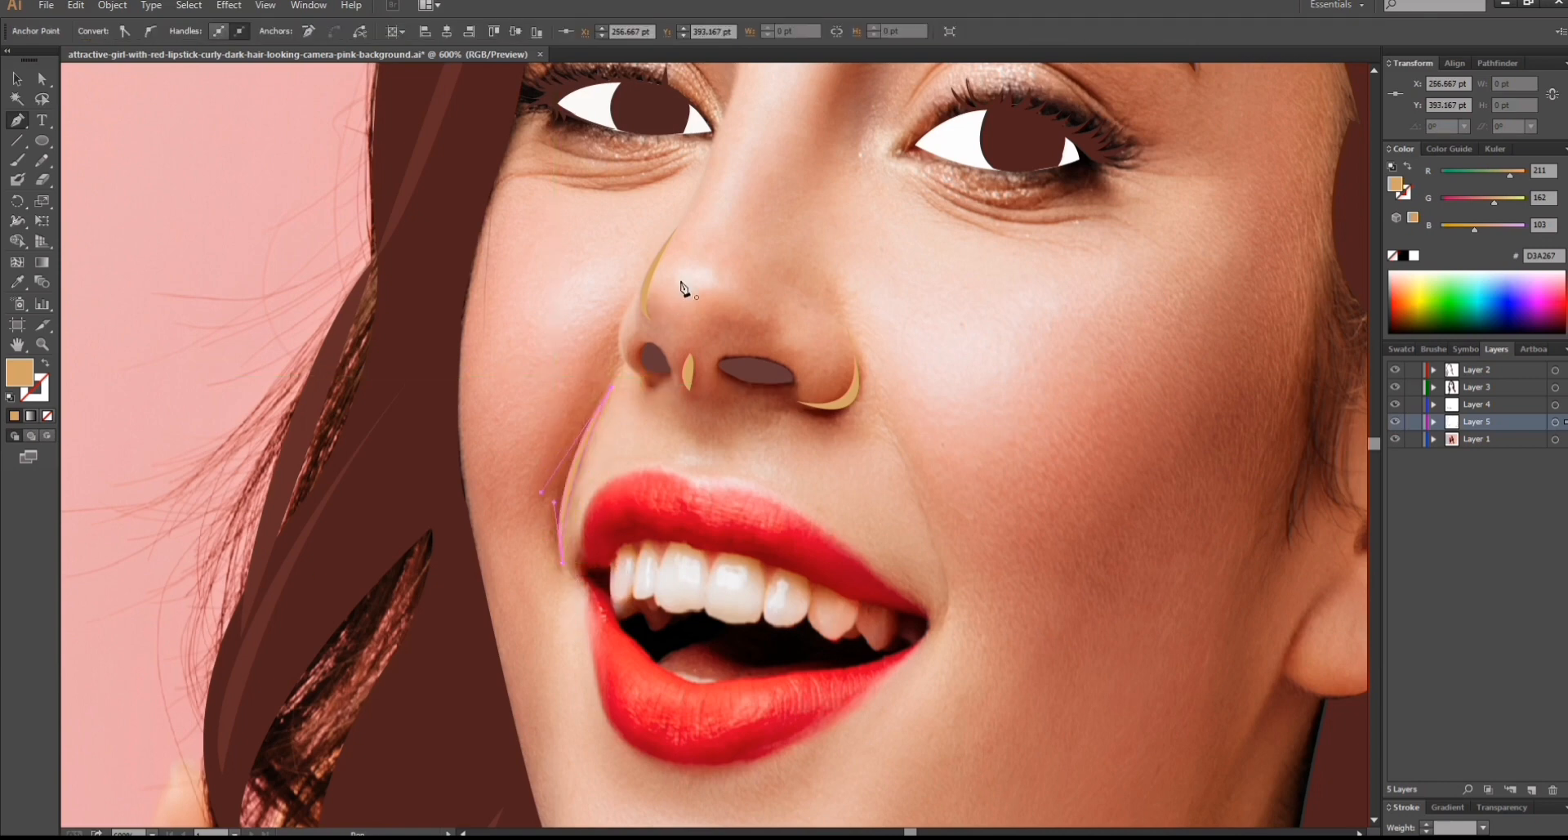
click(903, 452)
drag(937, 622, 937, 621)
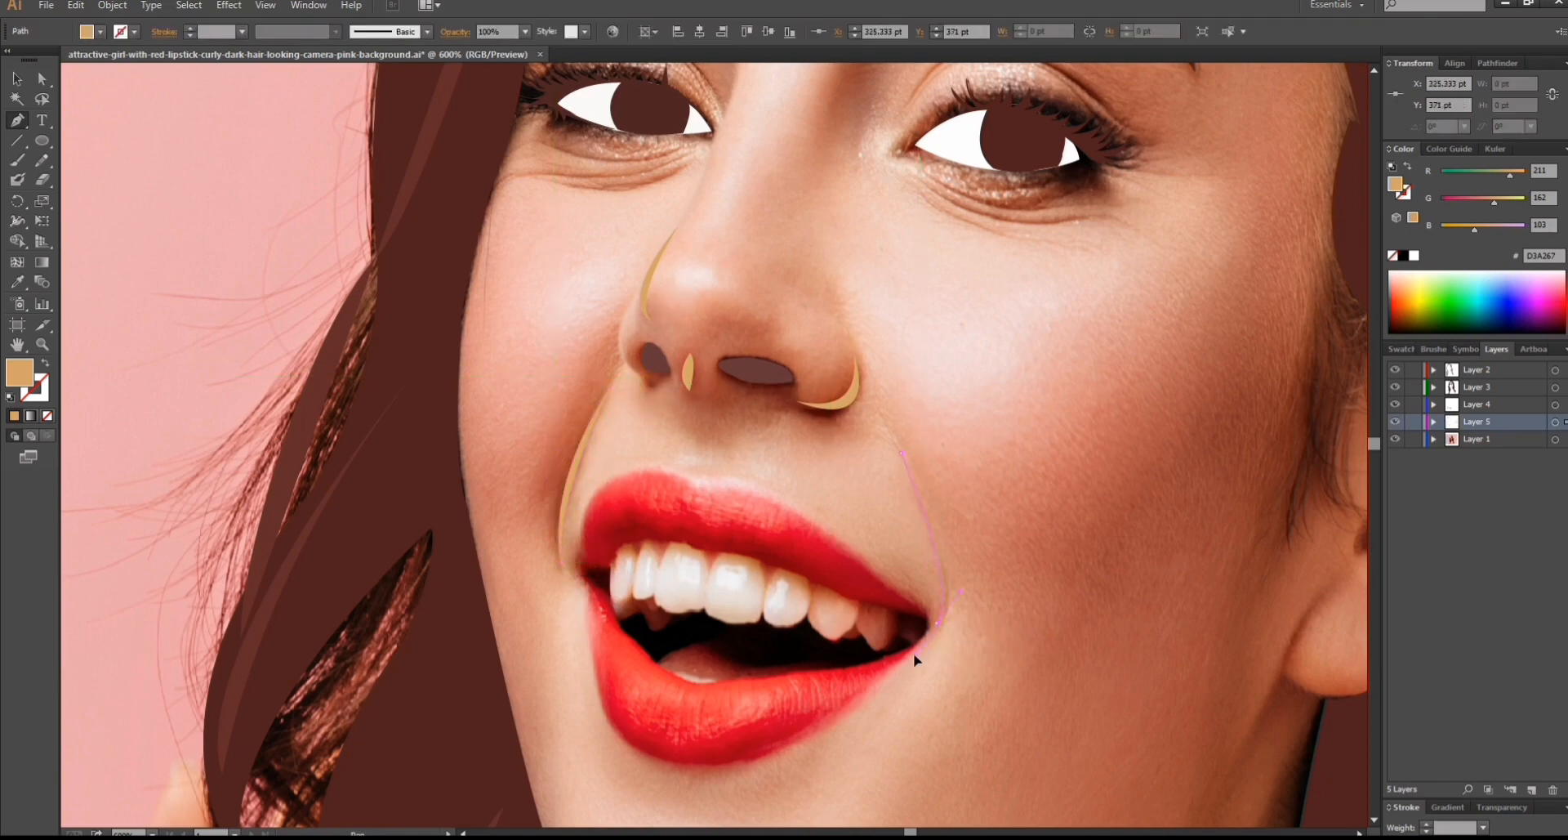
click(939, 626)
drag(905, 454, 833, 330)
Trace a thin closed arc along the upper eyelid crease above each eye.
scroll(835, 335, up, 5)
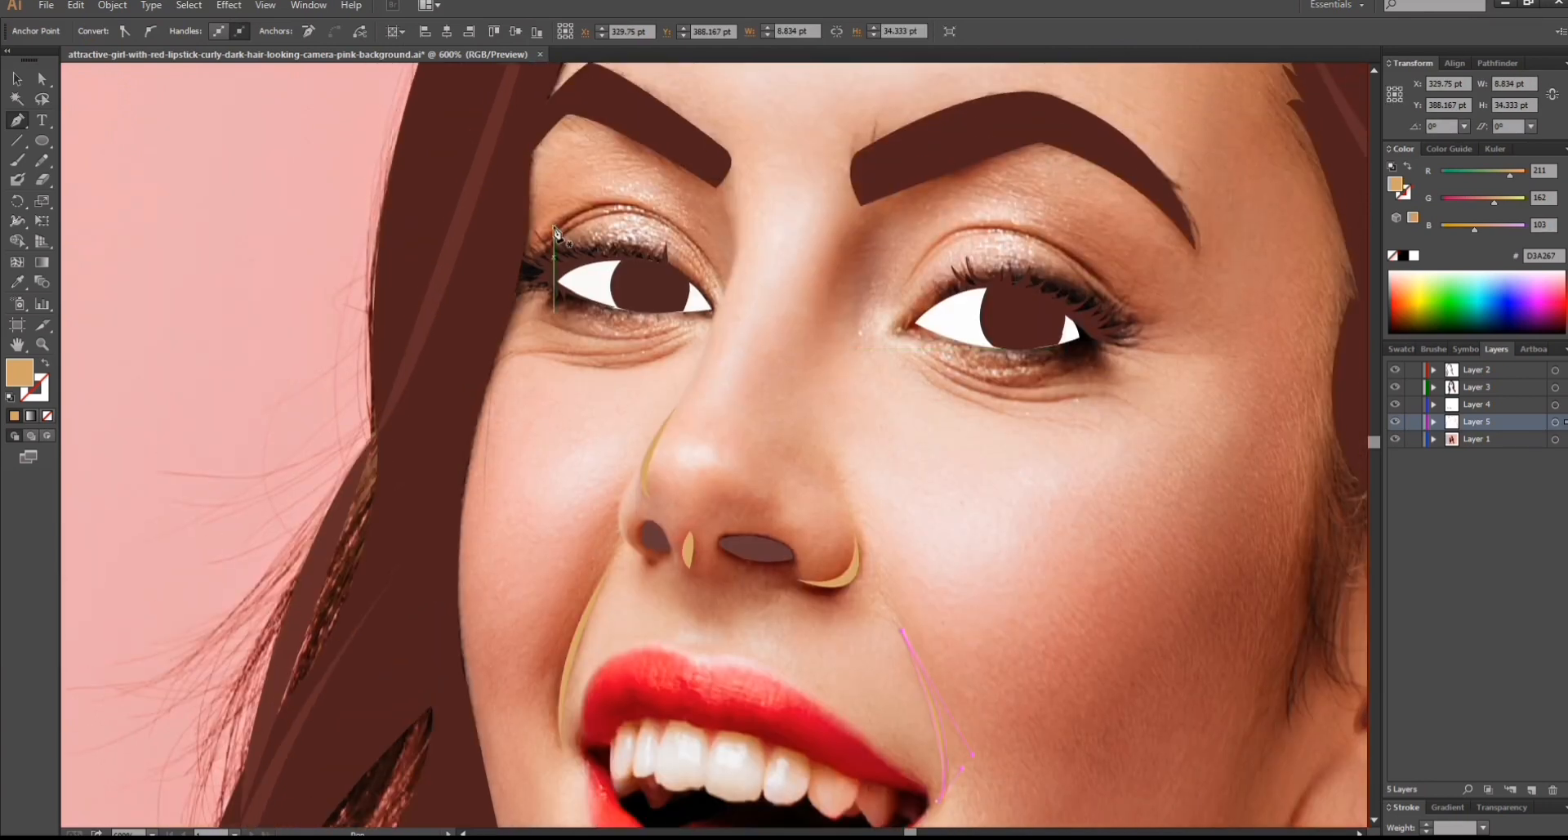
click(554, 231)
drag(719, 281, 806, 410)
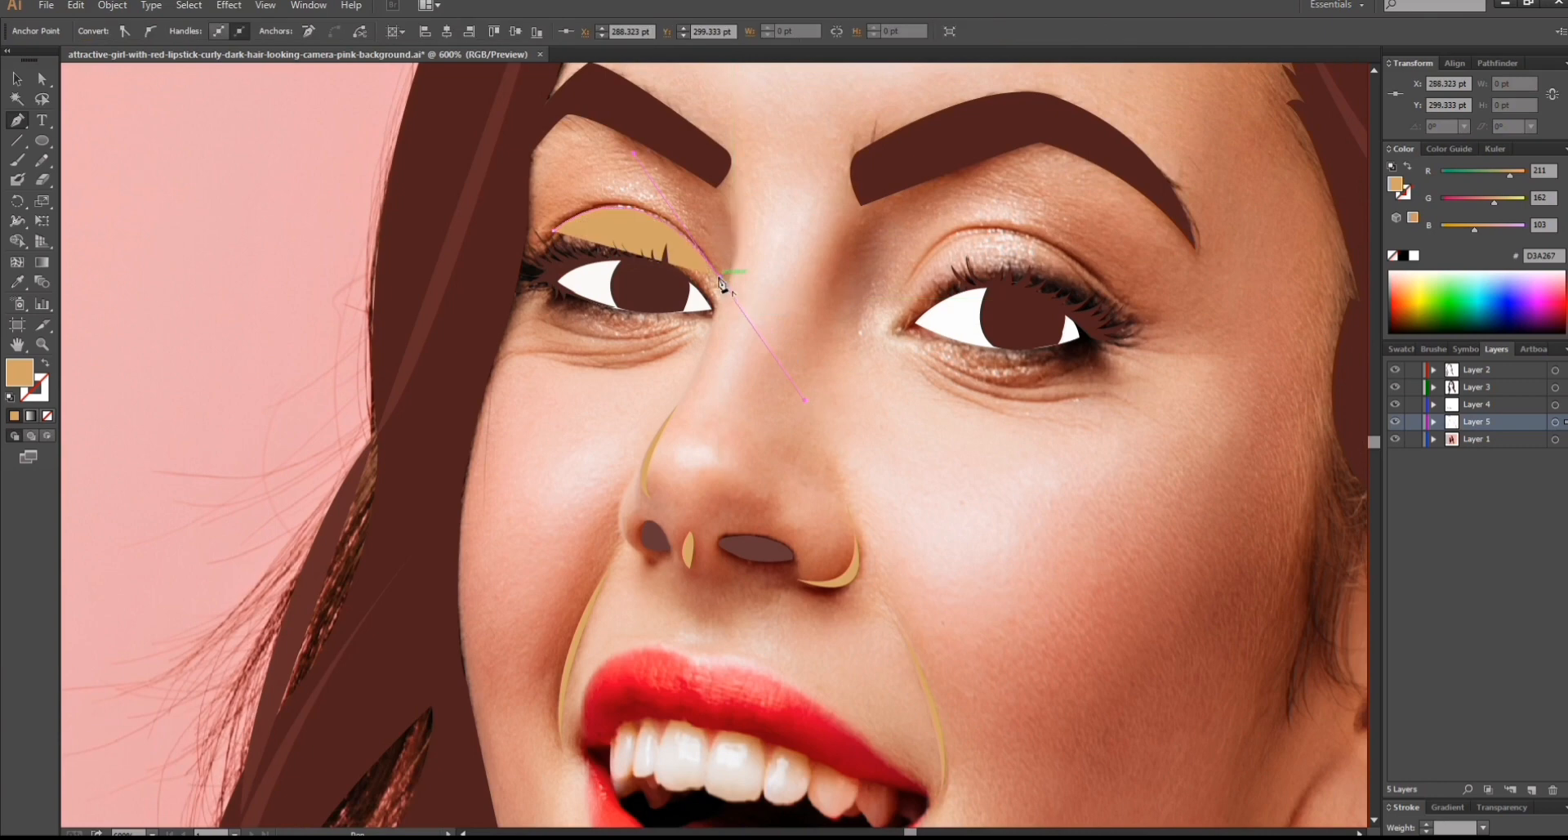
drag(554, 231, 552, 237)
click(917, 263)
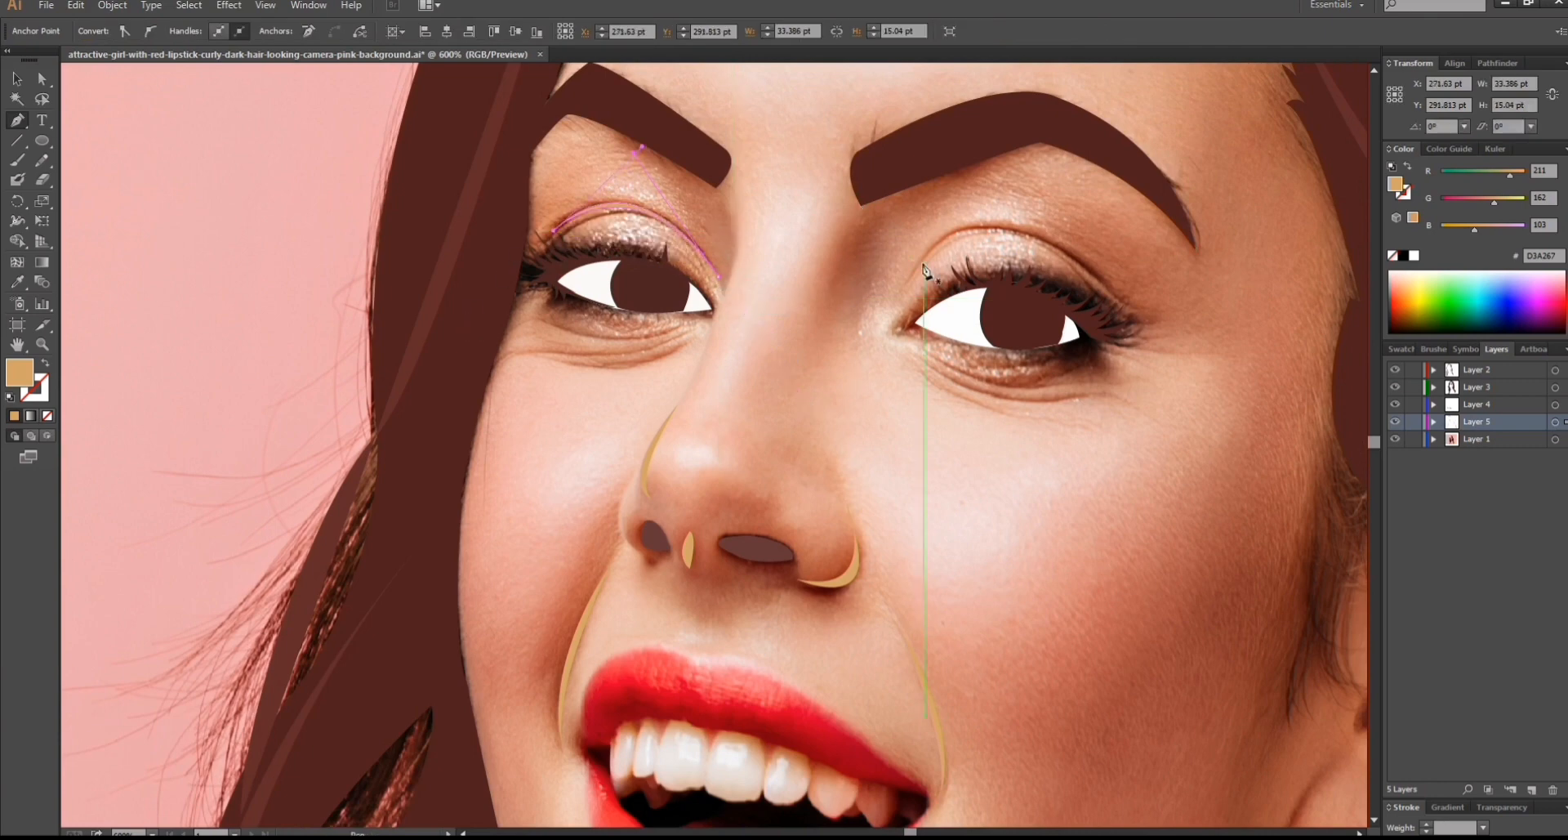
drag(1101, 277, 1125, 307)
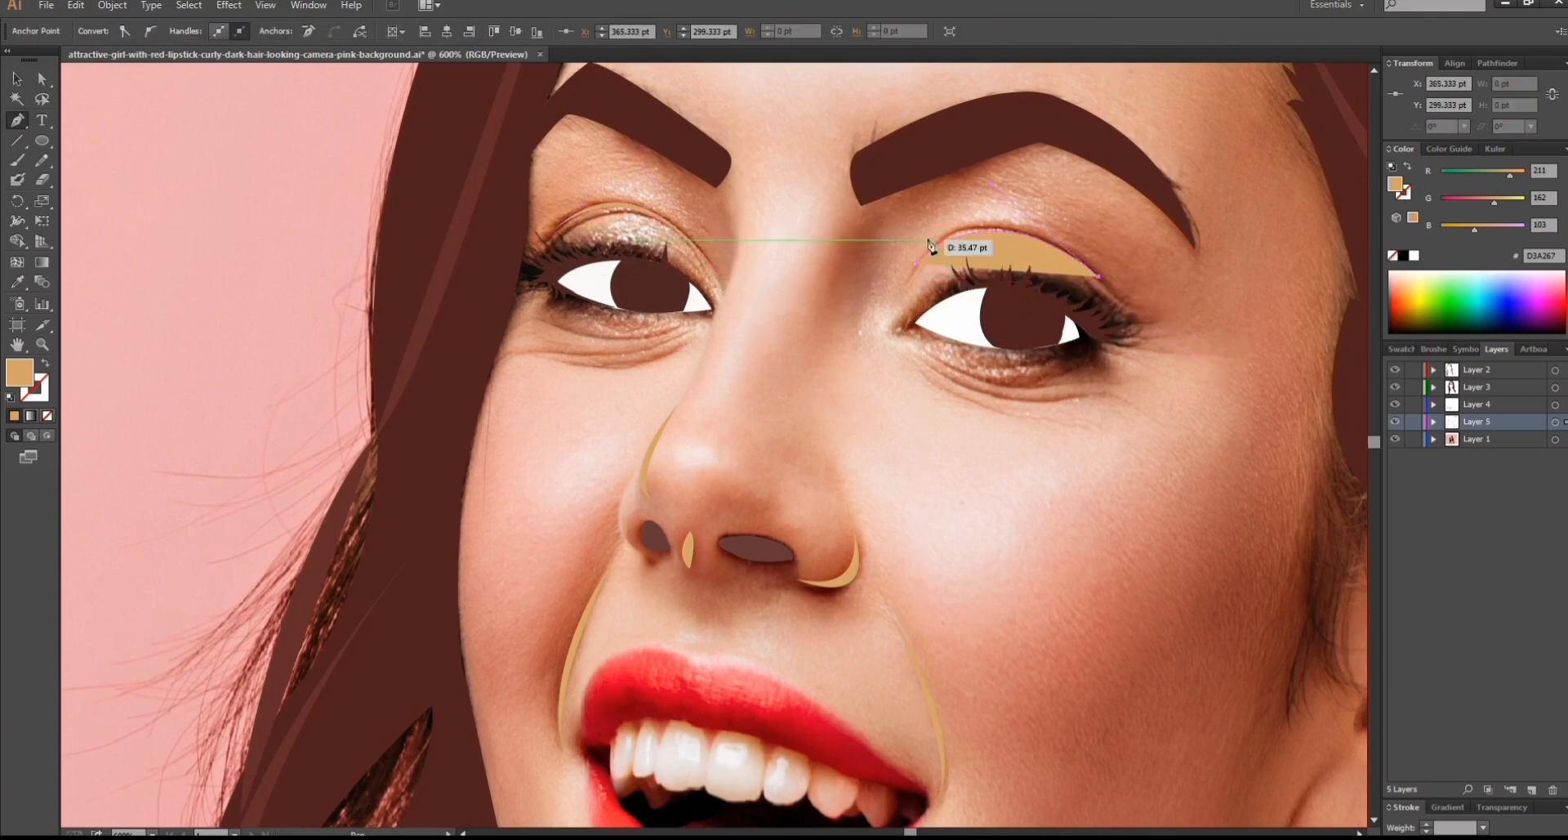
drag(844, 357, 837, 362)
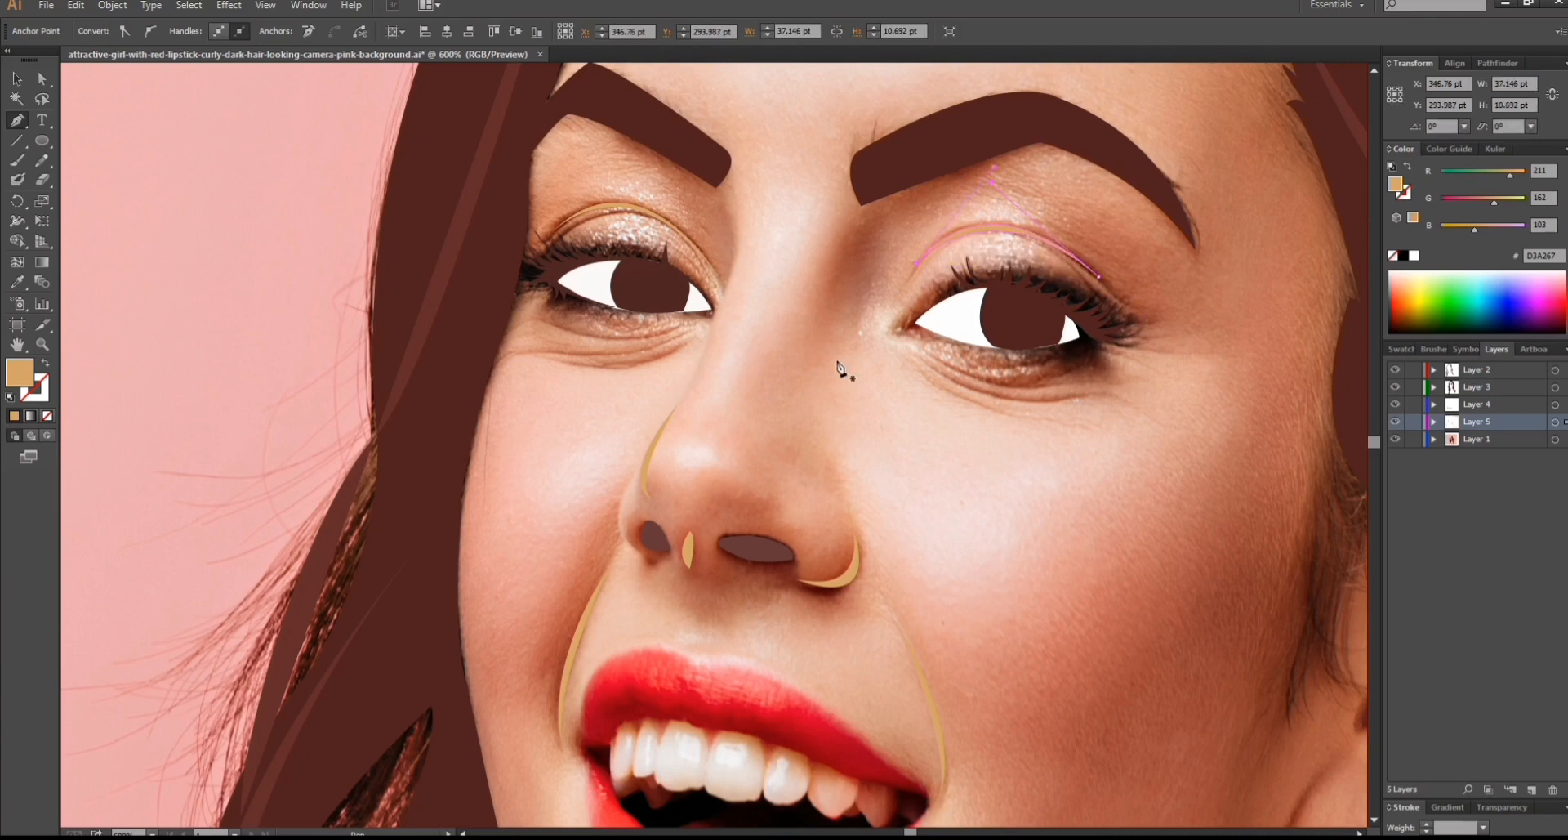
Trace two thin closed crescents along the creases beneath the left eye.
click(539, 317)
drag(737, 298, 737, 298)
click(673, 323)
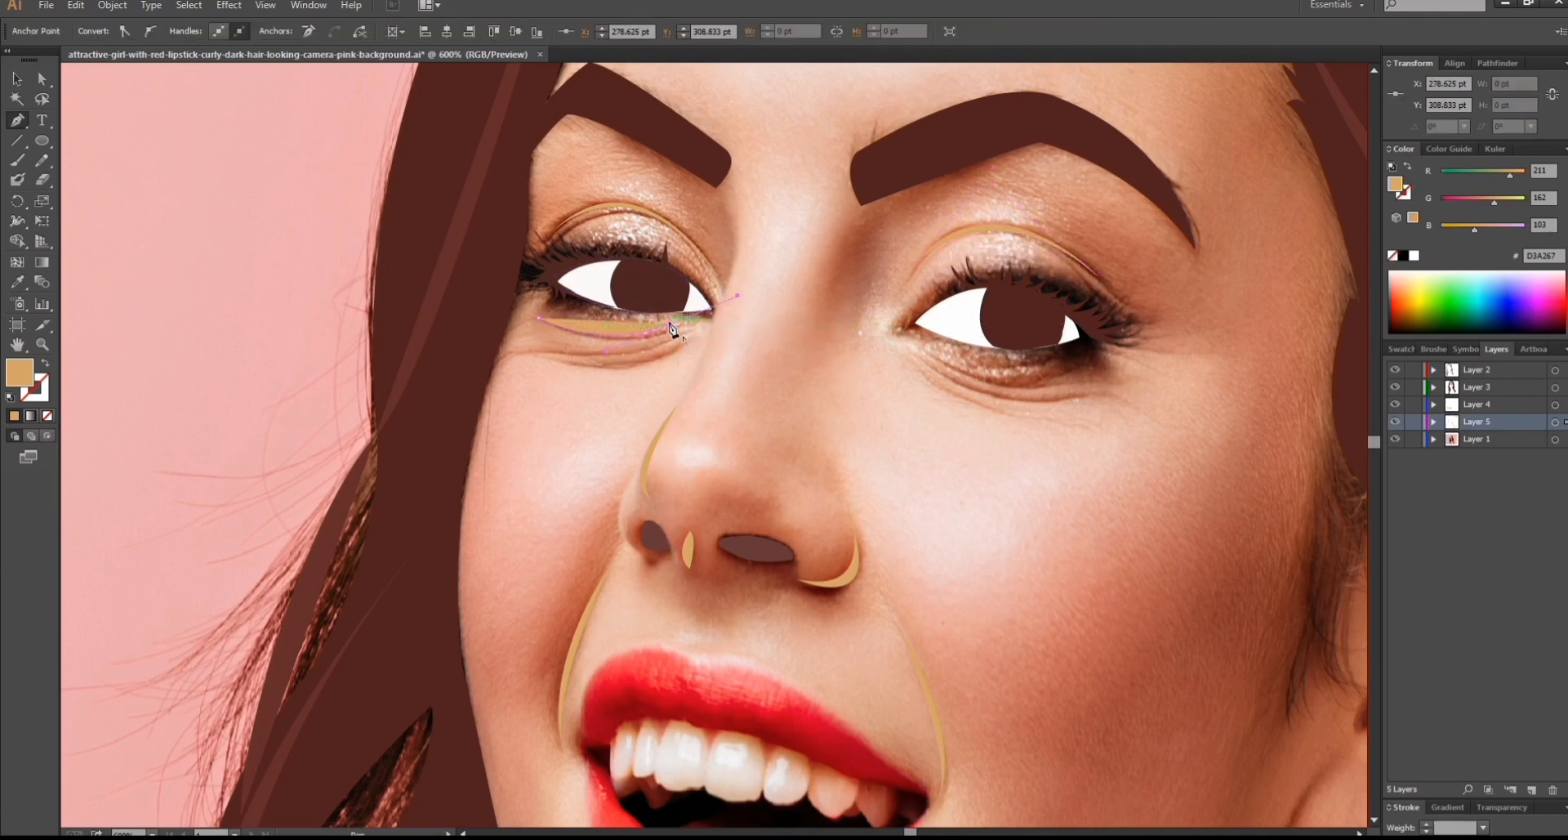
click(593, 337)
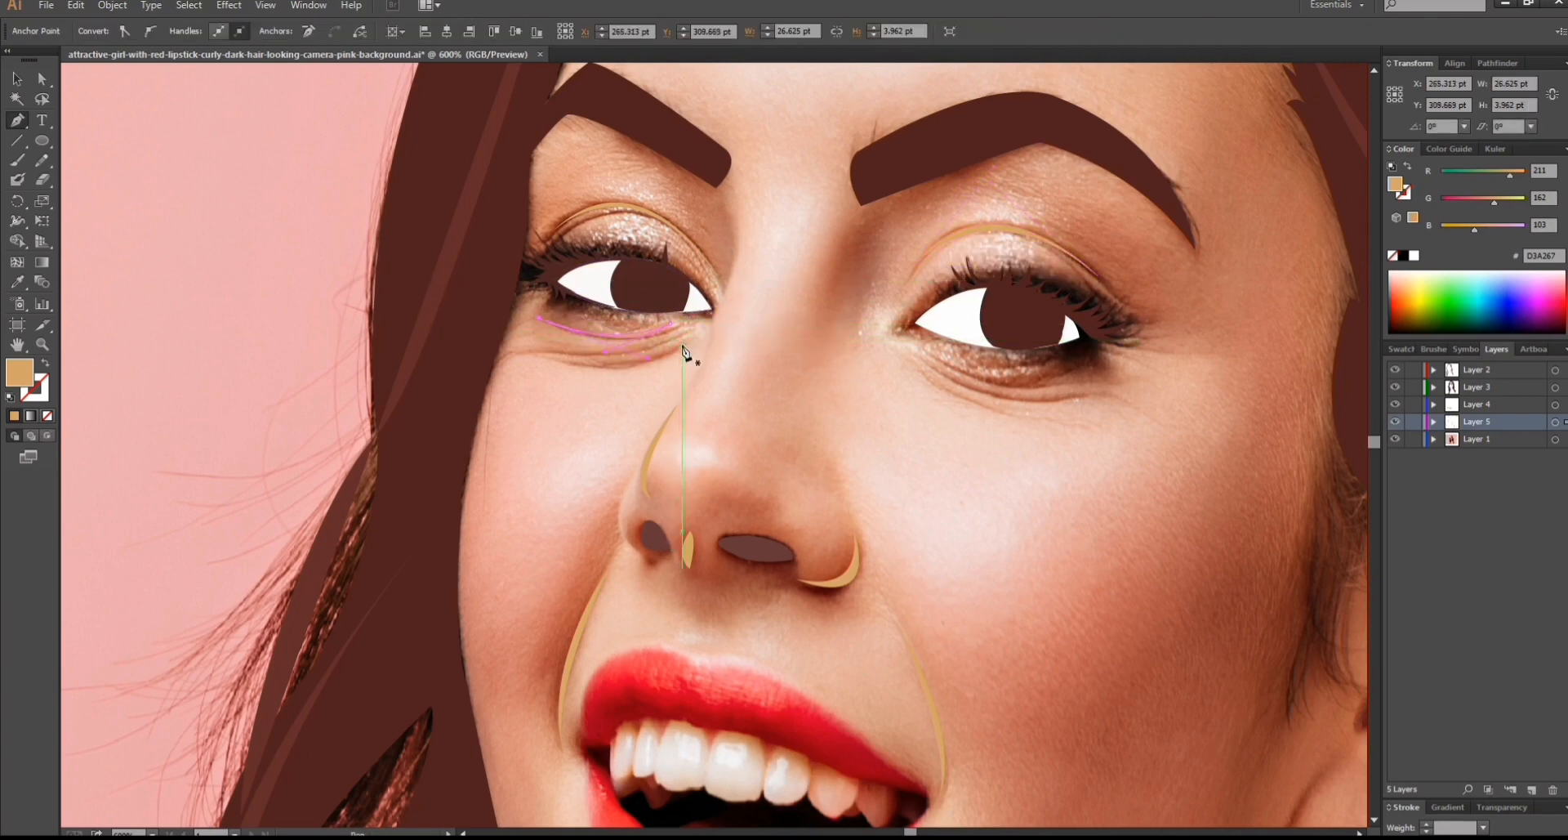
click(548, 359)
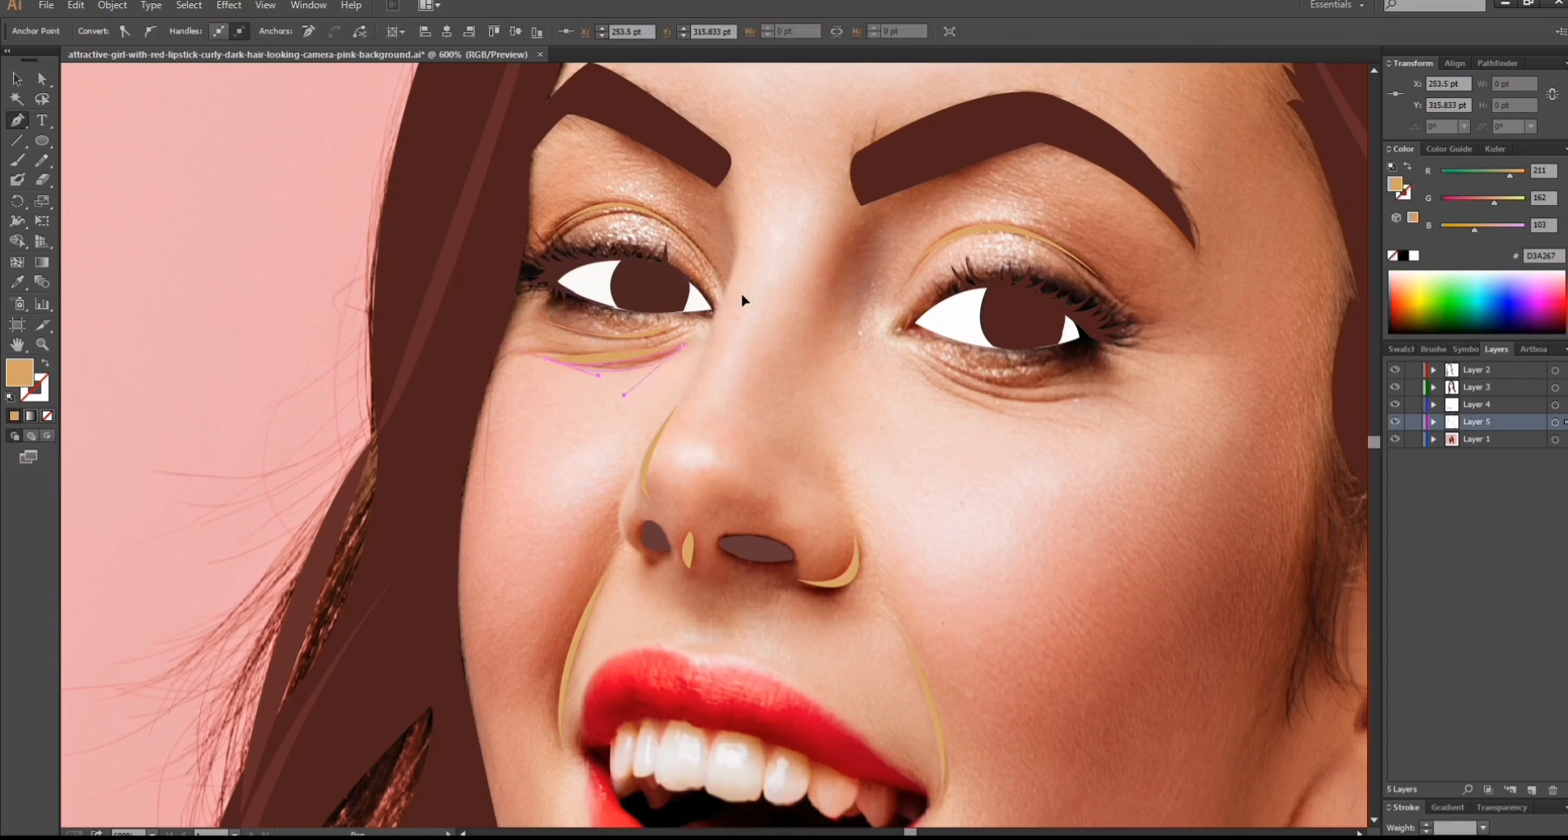
drag(741, 295, 709, 323)
Trace two thin closed crescents along the creases beneath the right eye.
click(930, 367)
drag(1081, 397, 1162, 381)
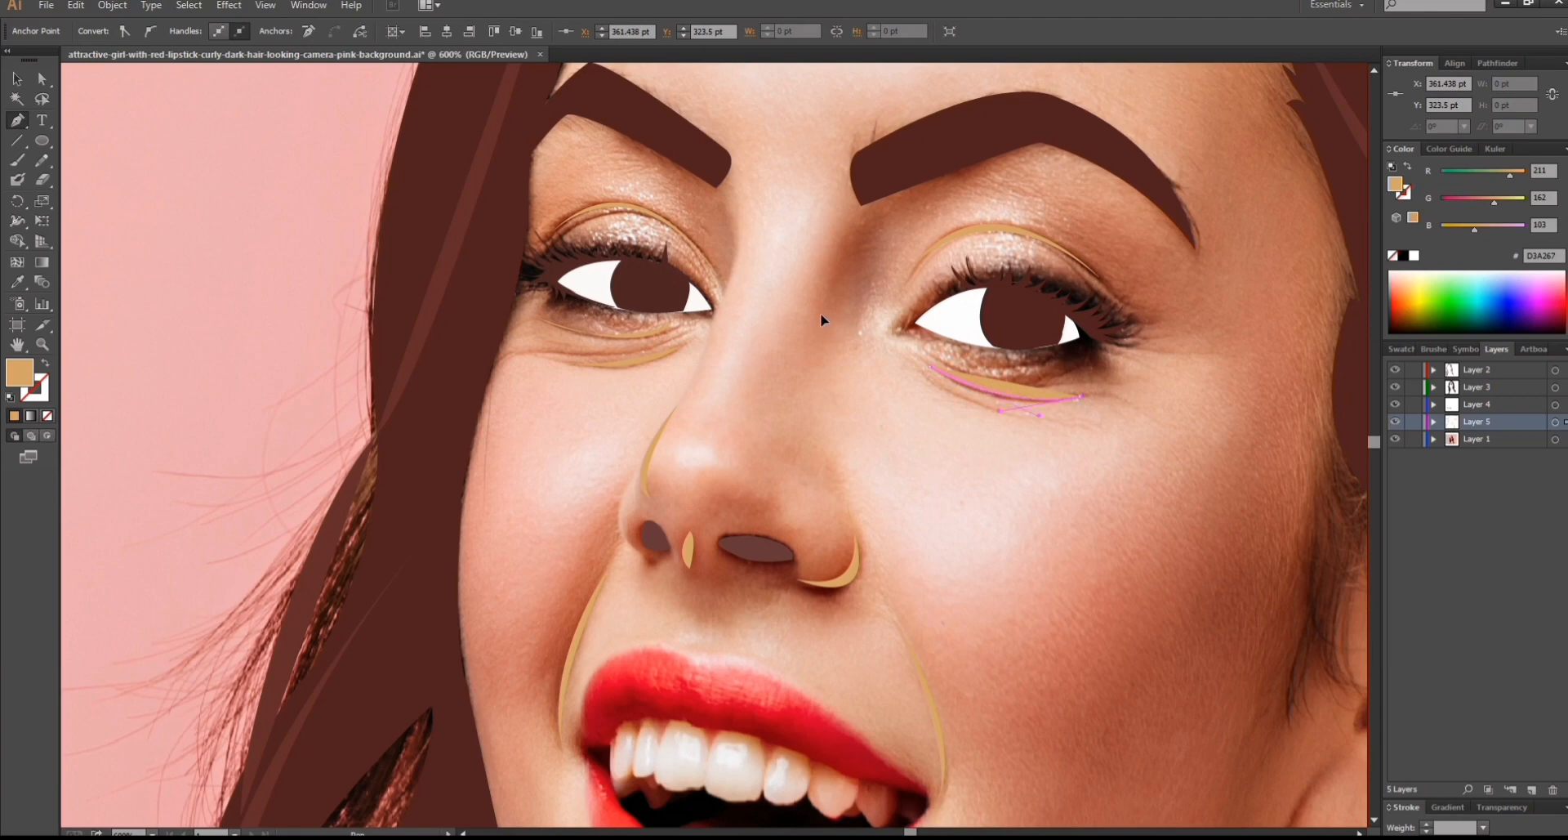
drag(821, 313, 829, 307)
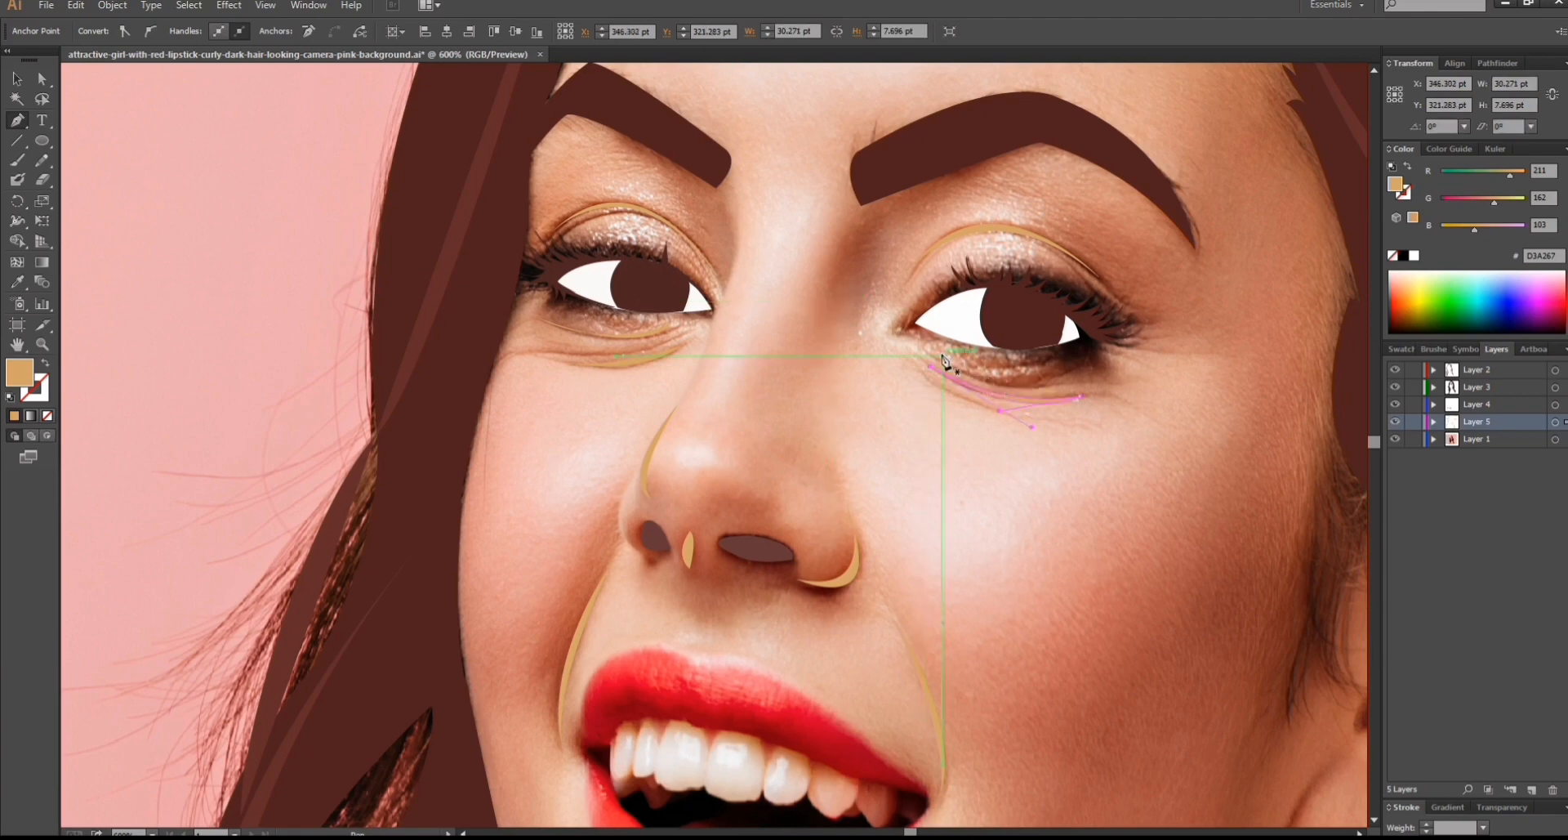
click(943, 357)
drag(1083, 361, 1129, 335)
click(1083, 361)
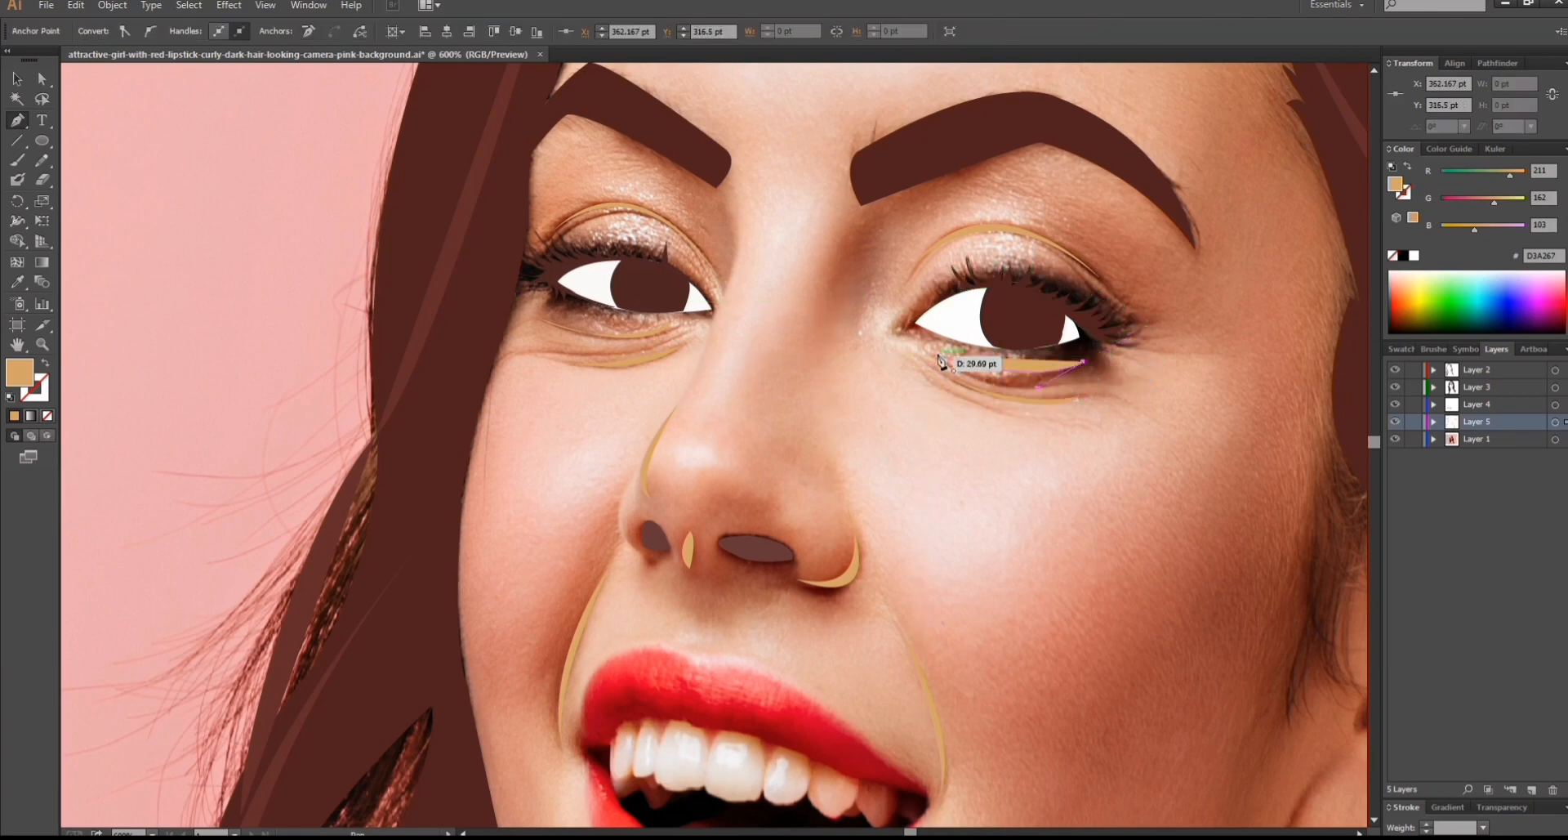
Review the tan crease shapes across the face and at full portrait view with nothing selected.
scroll(929, 515, down, 7)
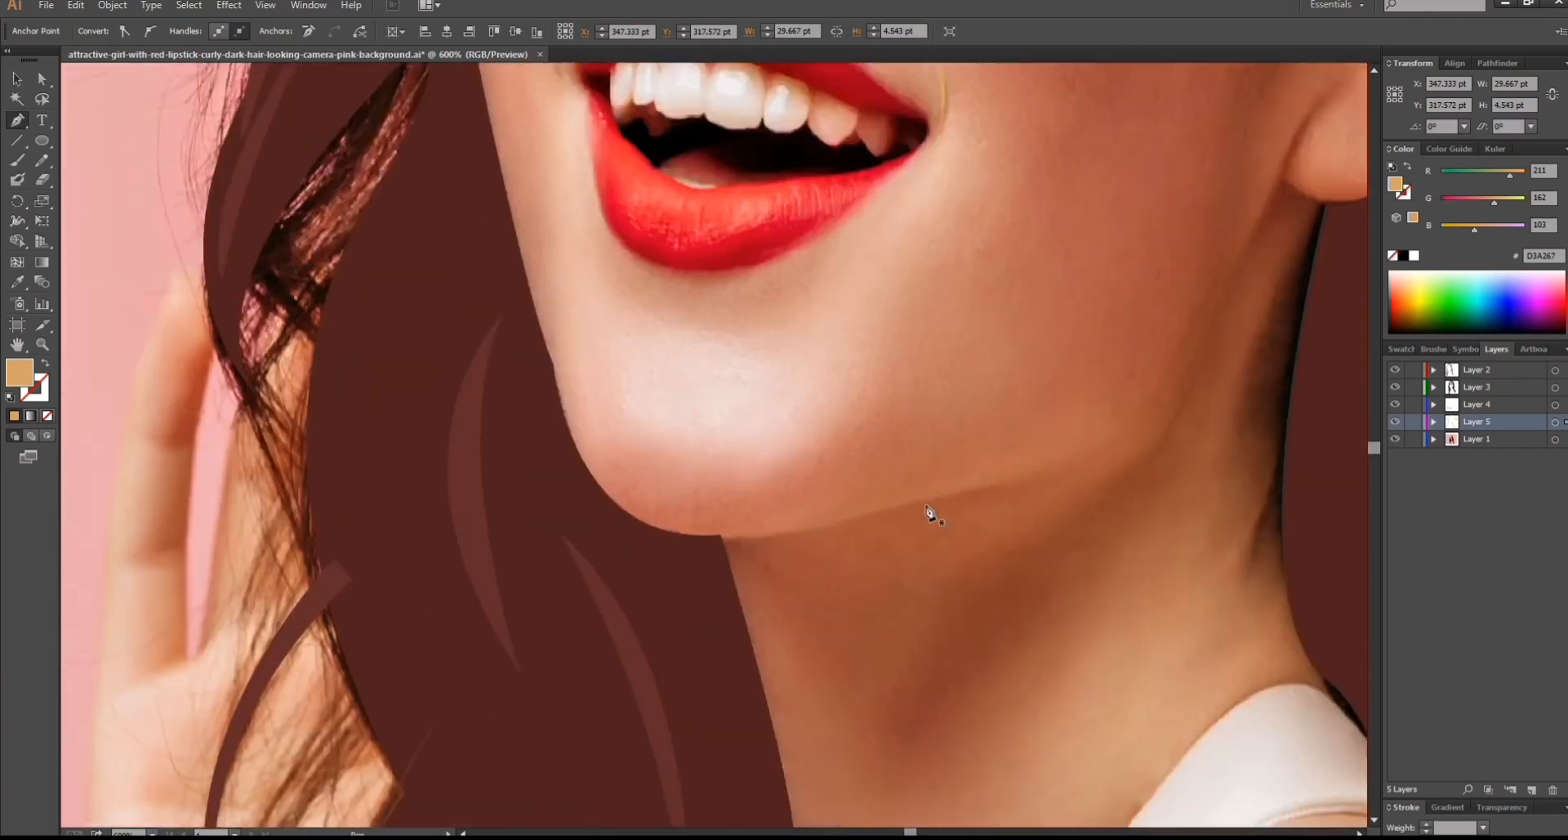
scroll(929, 514, up, 10)
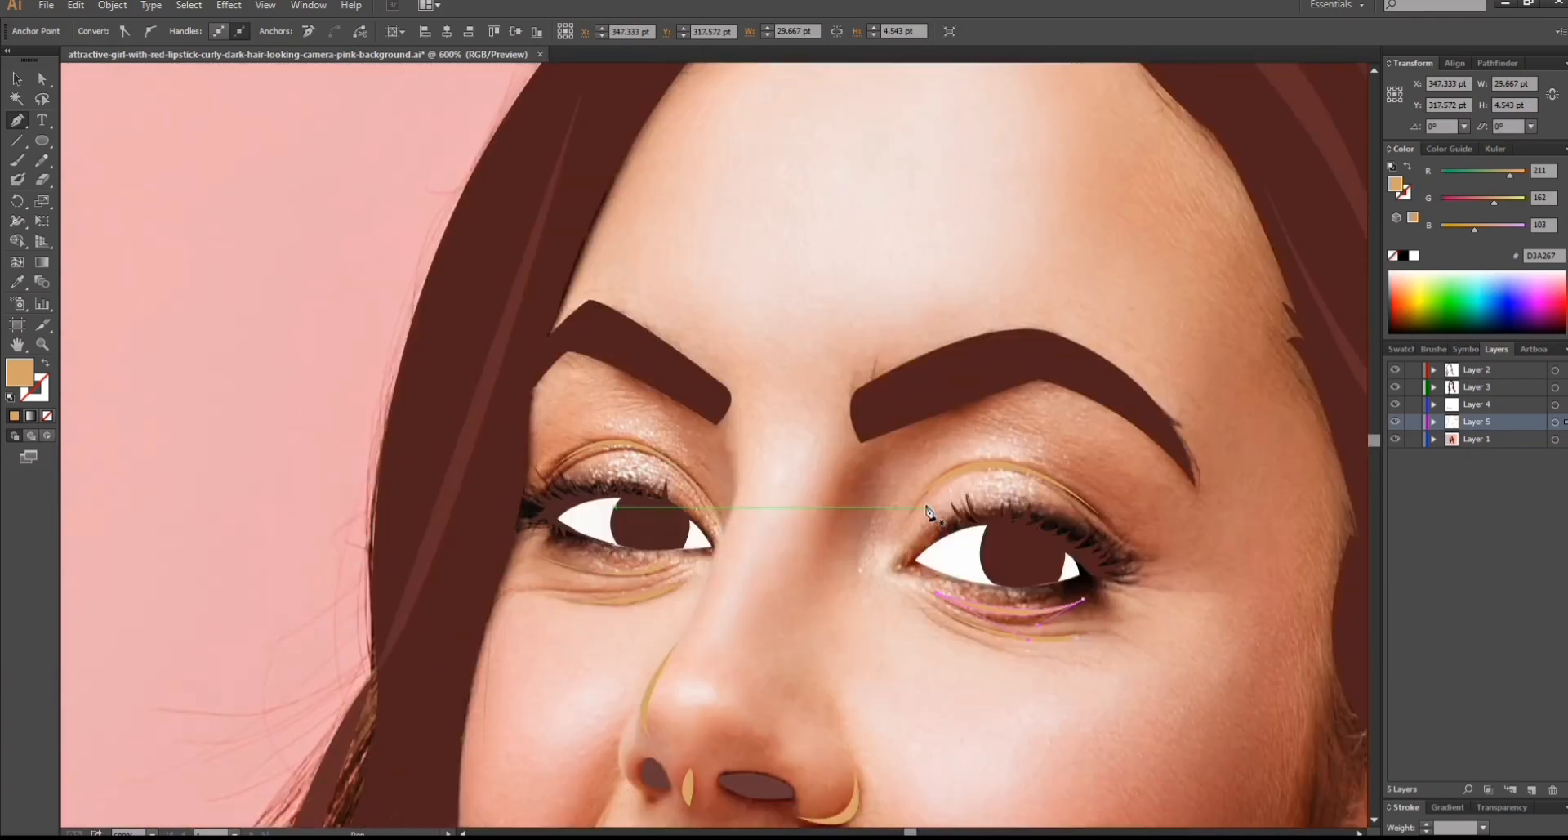
click(829, 551)
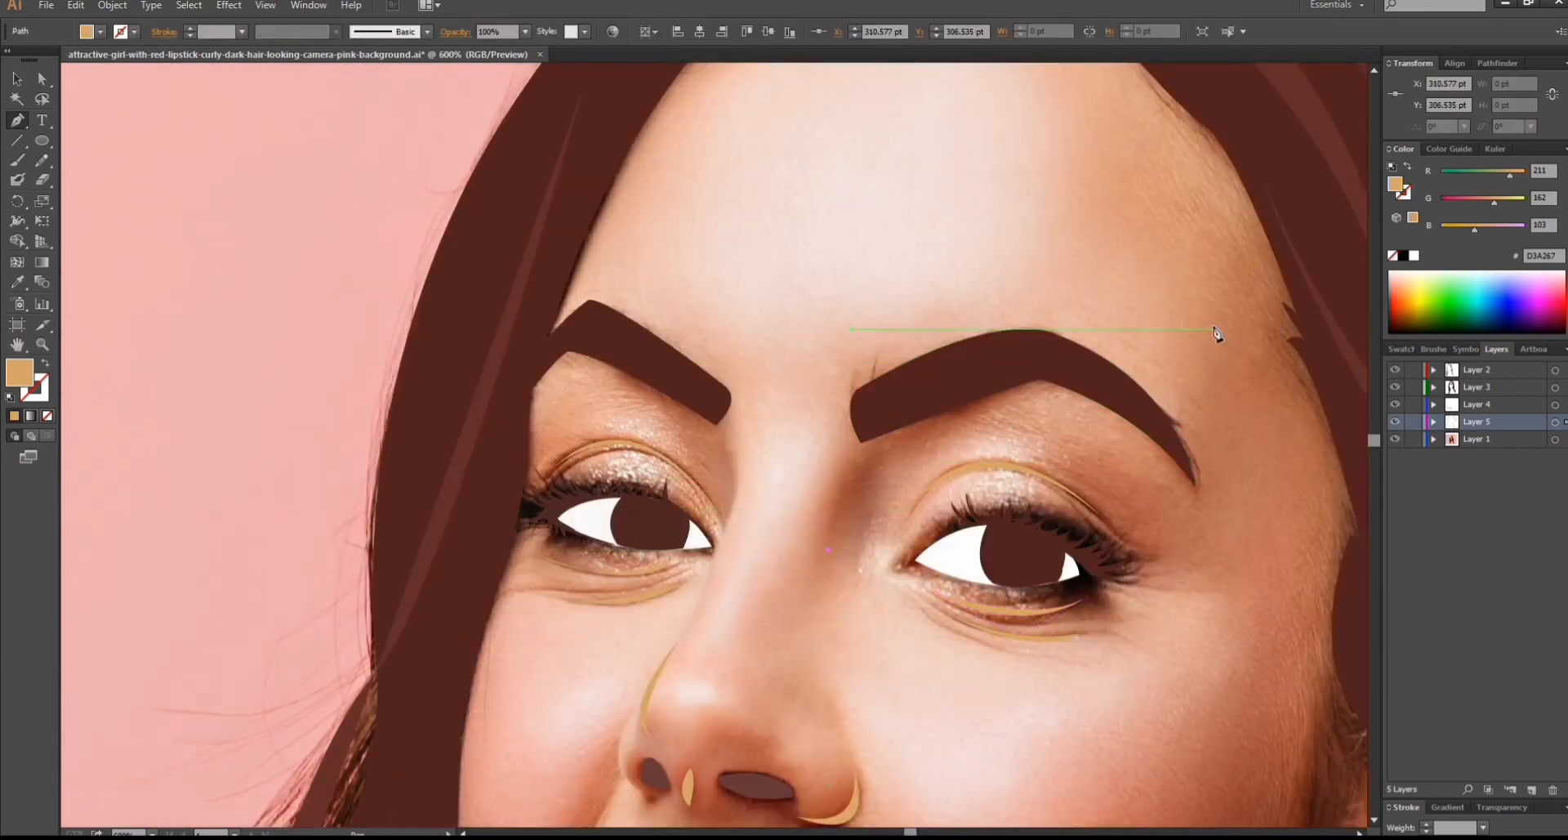
scroll(1304, 713, down, 6)
key(ctrl+minus)
key(ctrl+minus)
key(ctrl+minus)
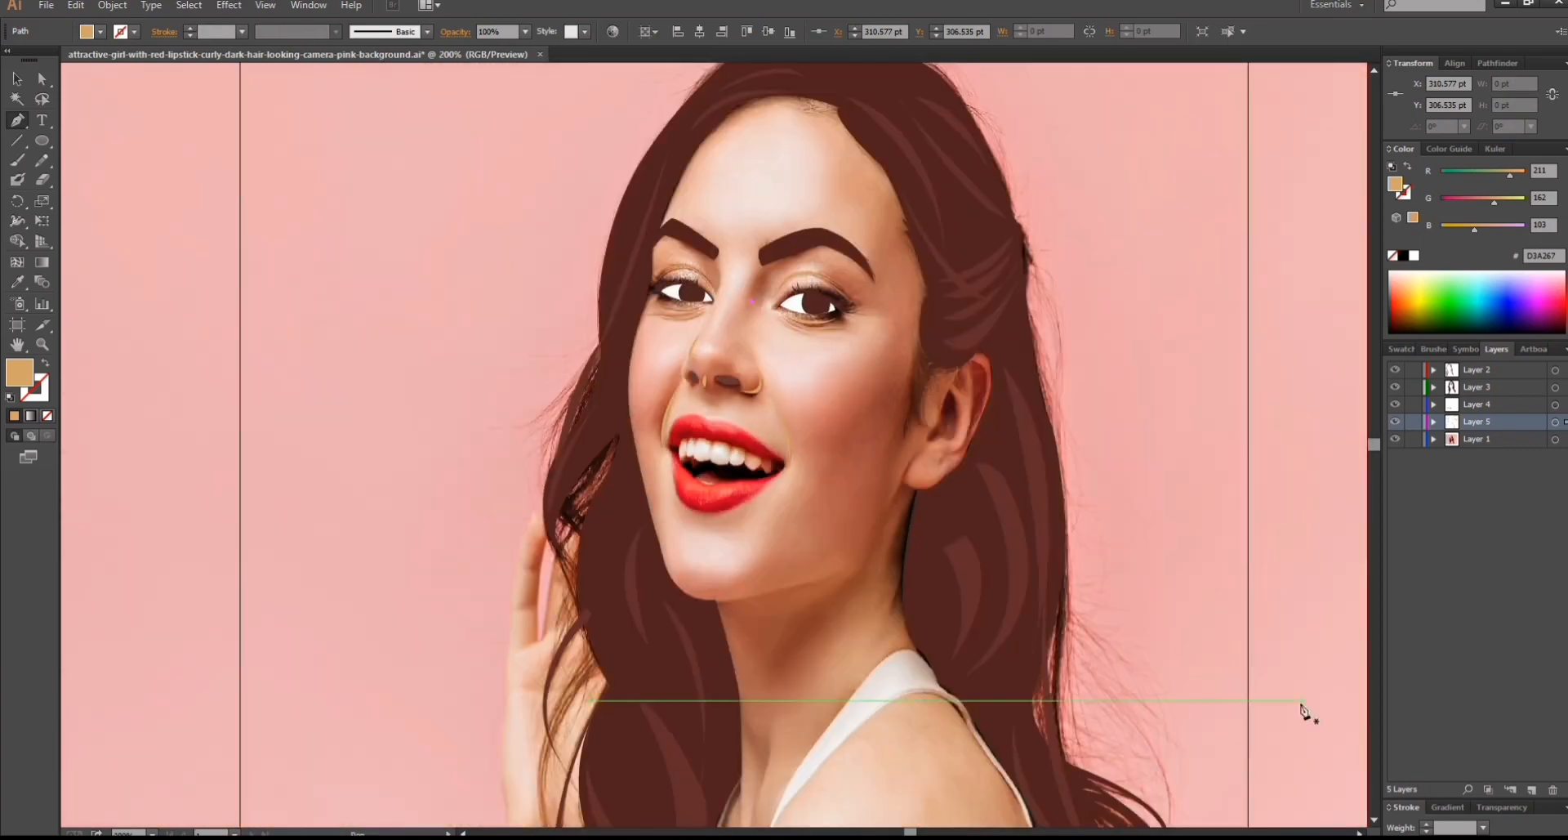
ctrl+click(1135, 347)
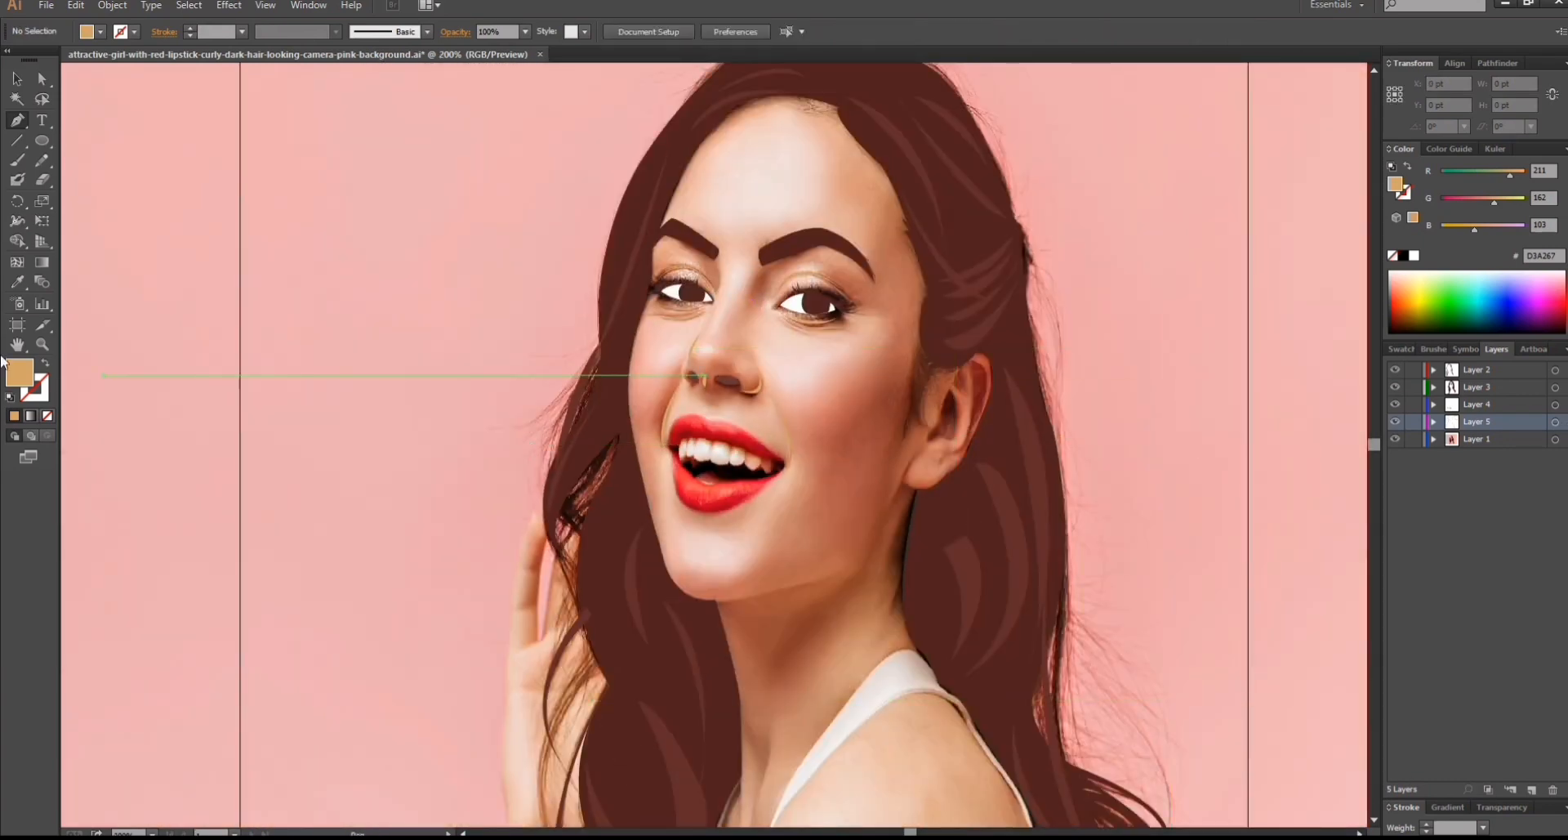
Set the fill colour to pinkish red E52E5A for the lips.
double_click(14, 368)
drag(251, 80, 252, 62)
click(196, 59)
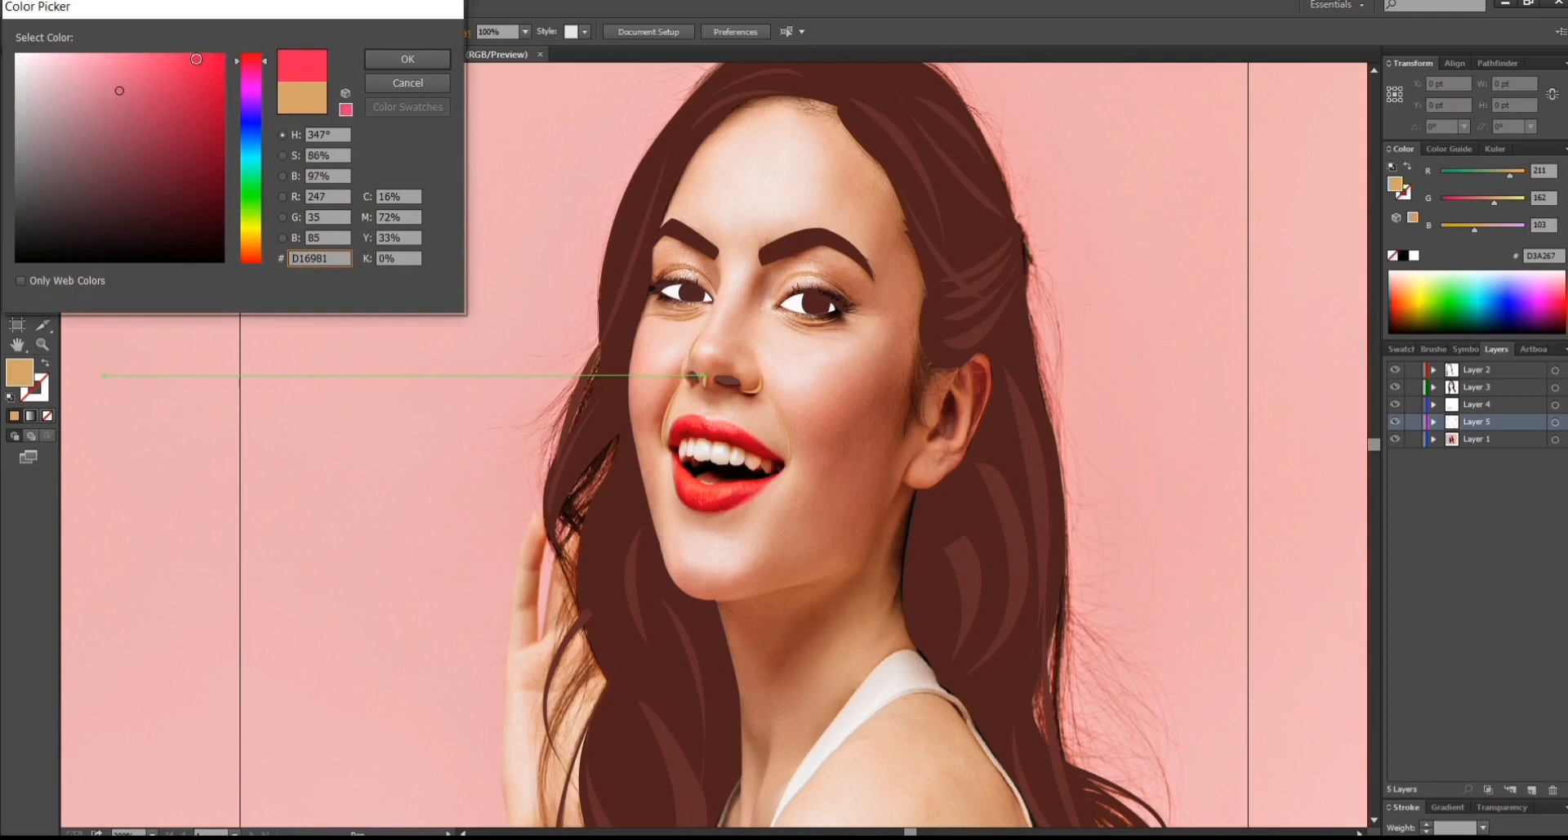
click(201, 86)
click(198, 70)
click(390, 58)
Start the upper lip path from the left mouth corner to the cupid's bow and show Layer 5 as outlines only.
key(ctrl+equal)
key(ctrl+equal)
key(ctrl+equal)
click(577, 445)
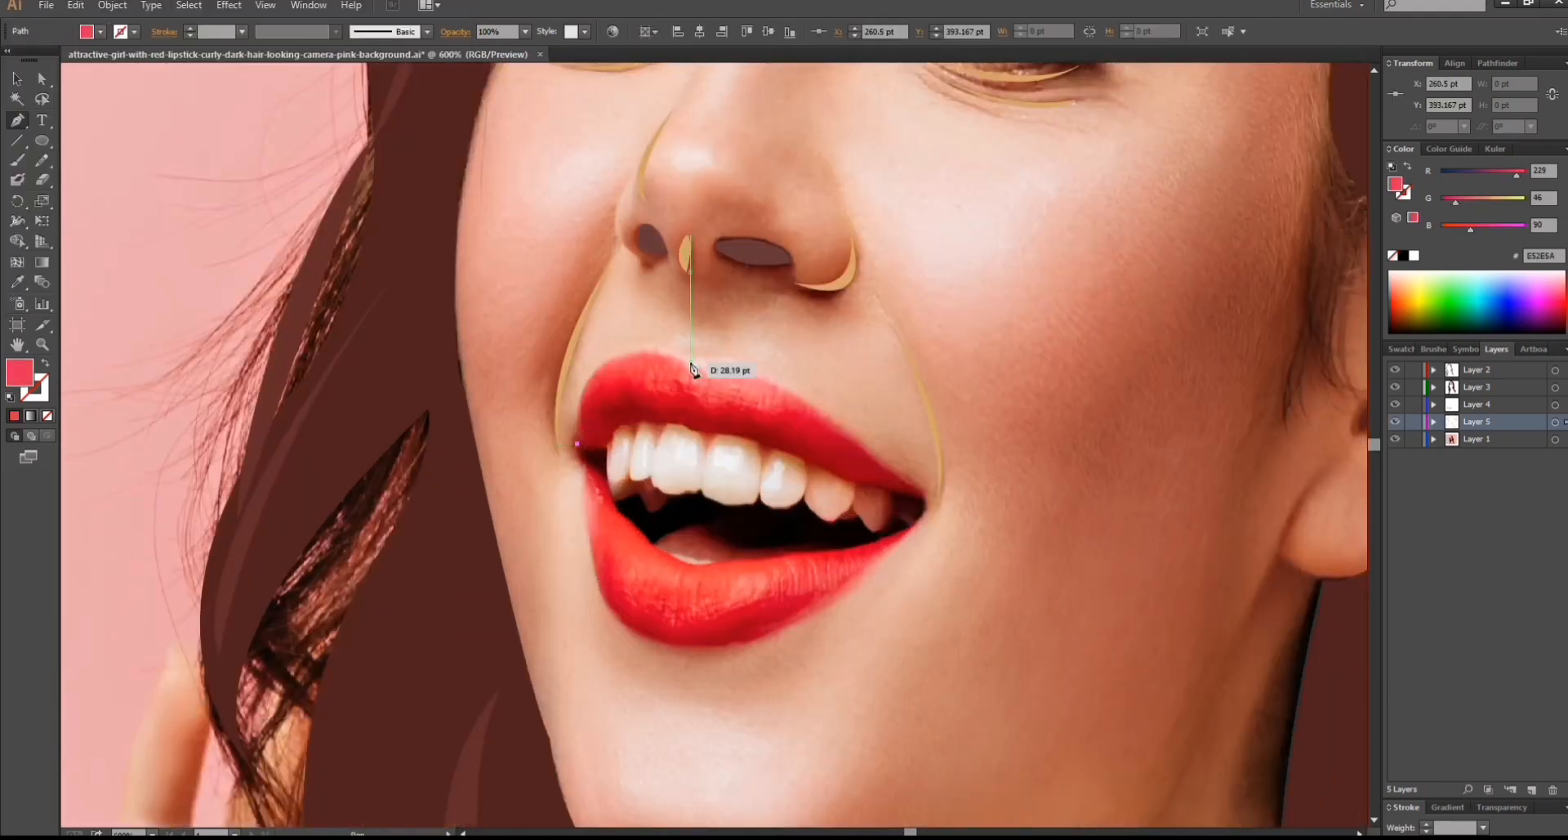
drag(815, 417, 815, 417)
ctrl+click(1396, 421)
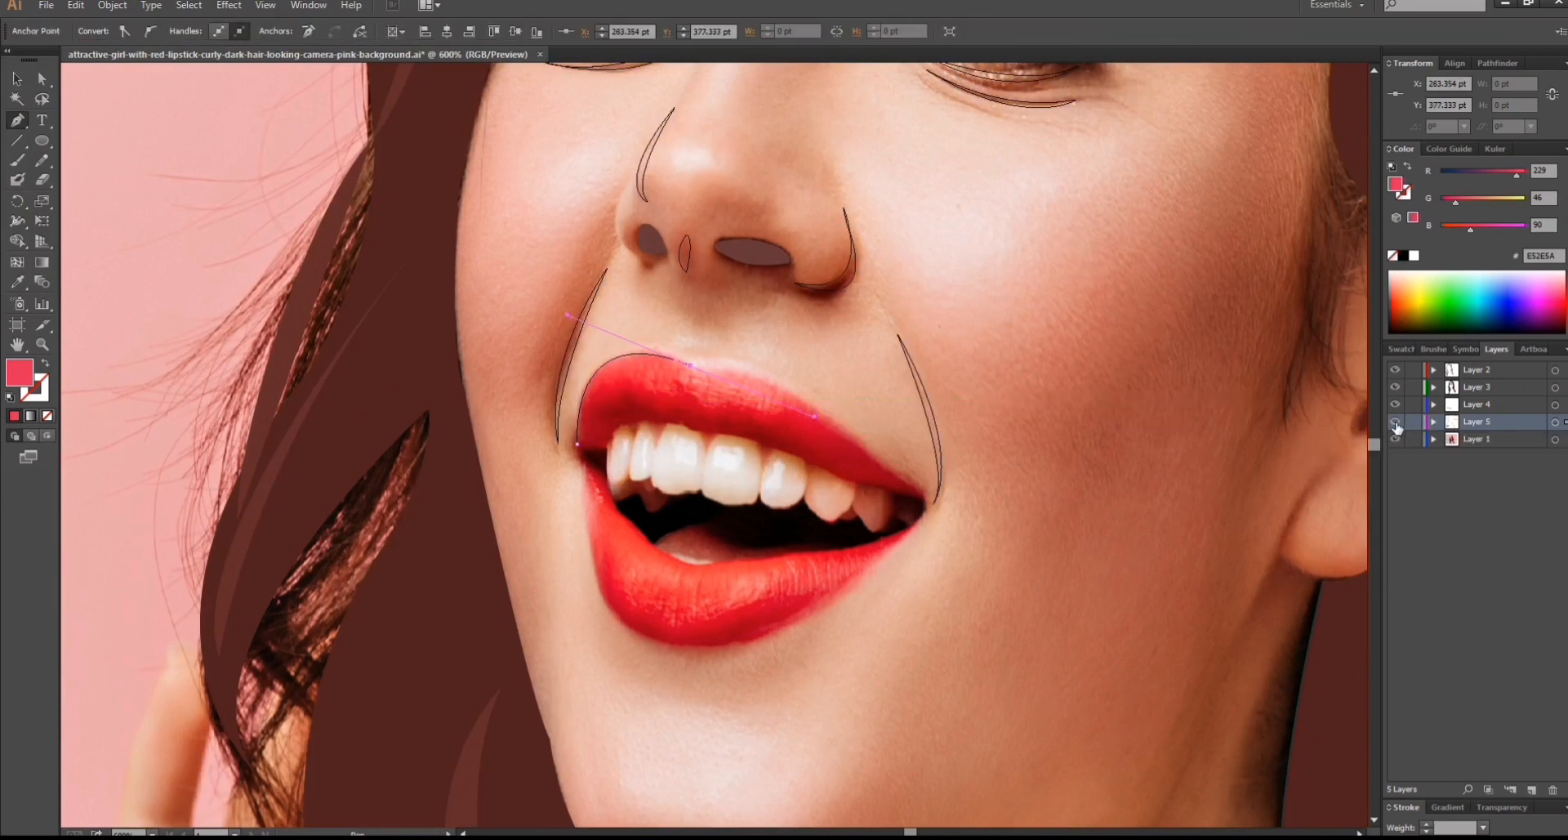
Continue the upper lip path to the right mouth corner and back along the teeth, closing it at the left corner.
click(693, 366)
drag(920, 495, 930, 515)
drag(1057, 639, 1062, 650)
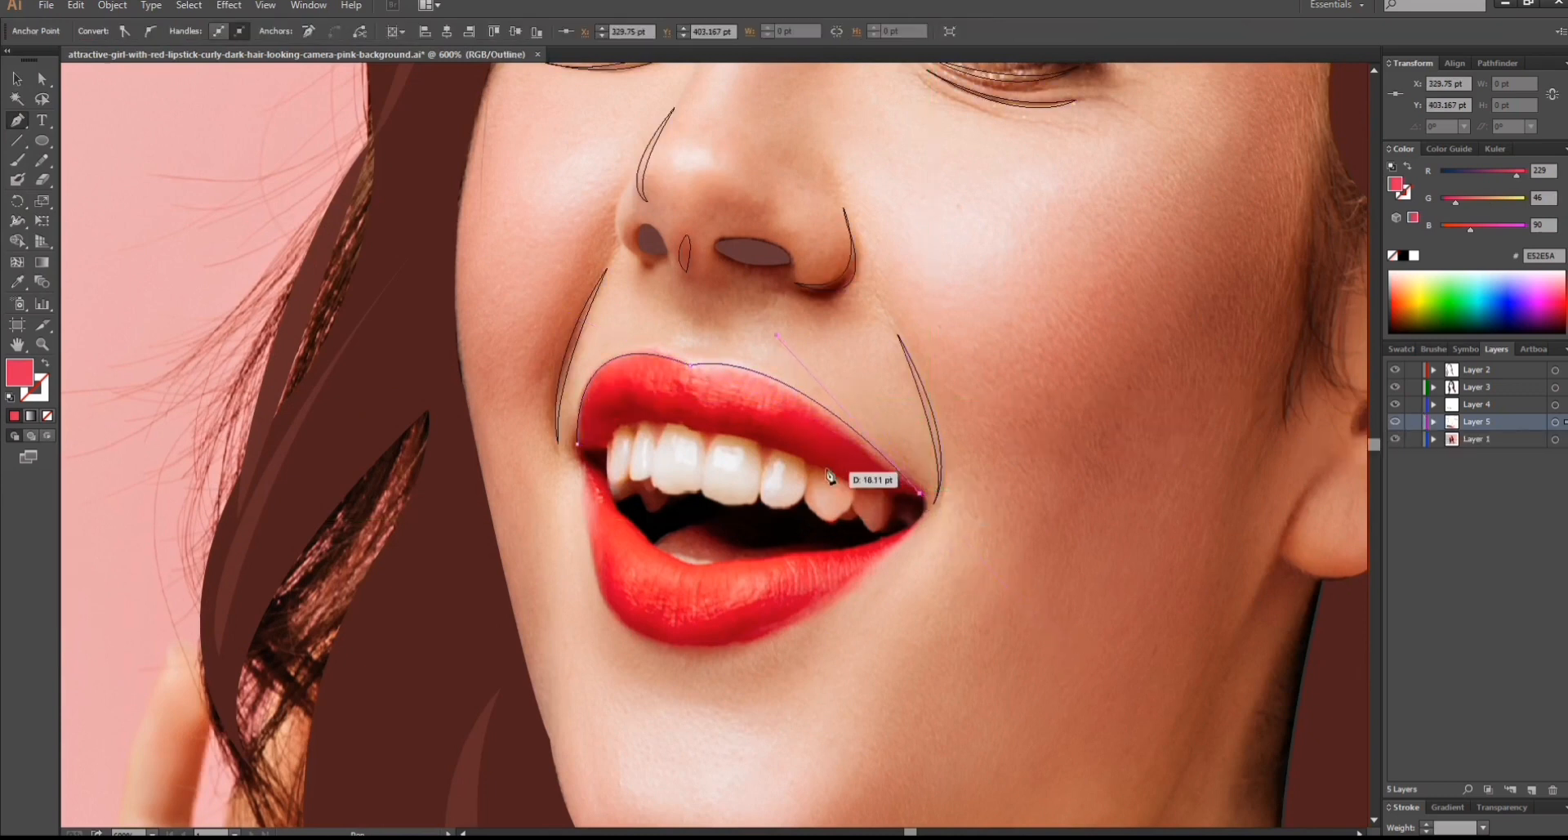
click(704, 431)
drag(604, 448, 579, 496)
click(604, 449)
drag(577, 443, 564, 413)
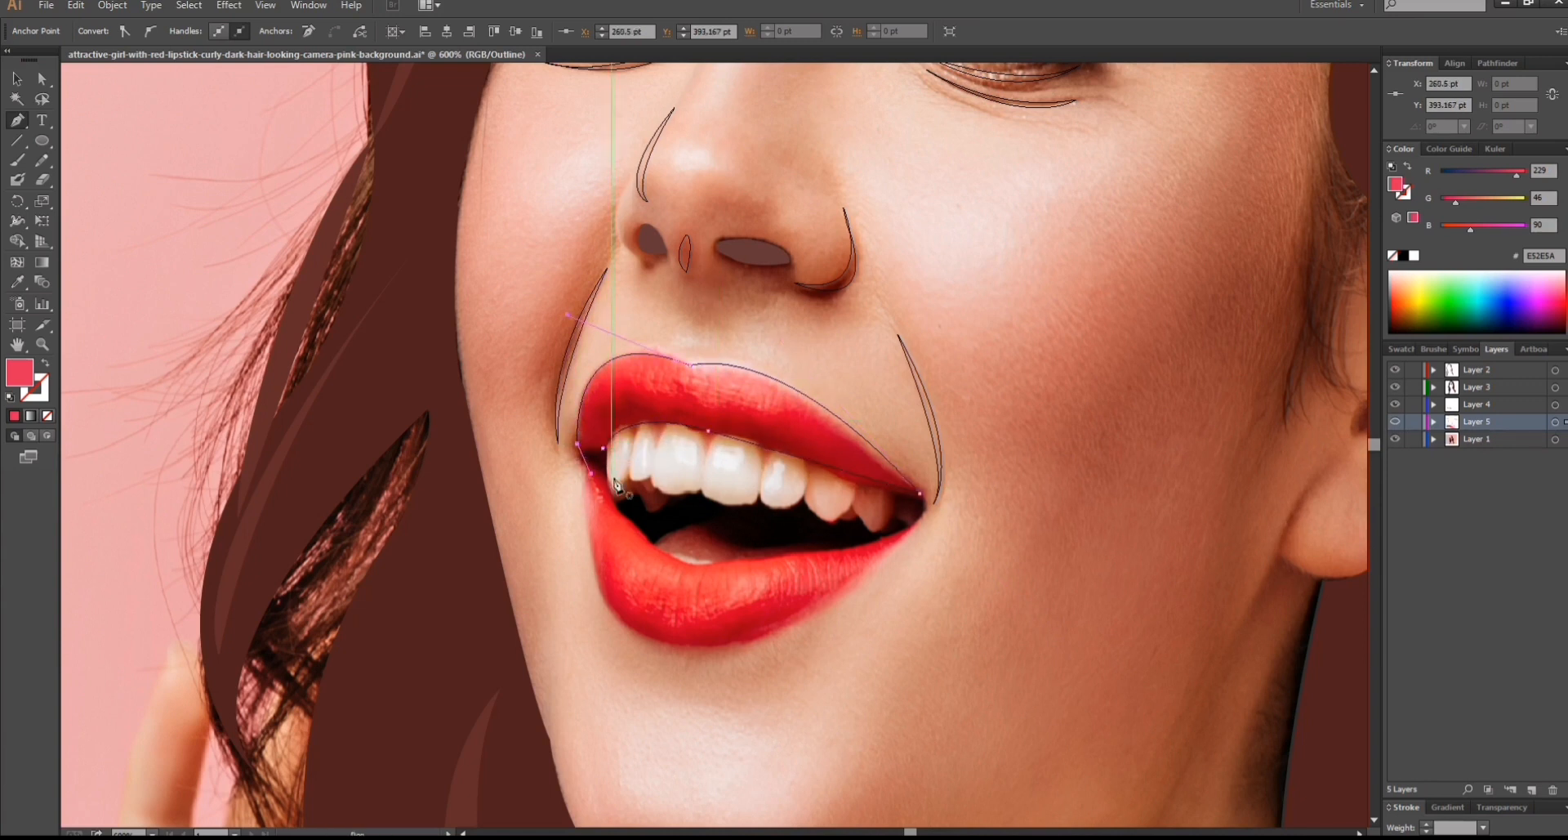
Start the lower lip path at the left mouth corner and trace its inner edge to the right mouth corner.
click(587, 456)
key(ctrl+z)
click(584, 454)
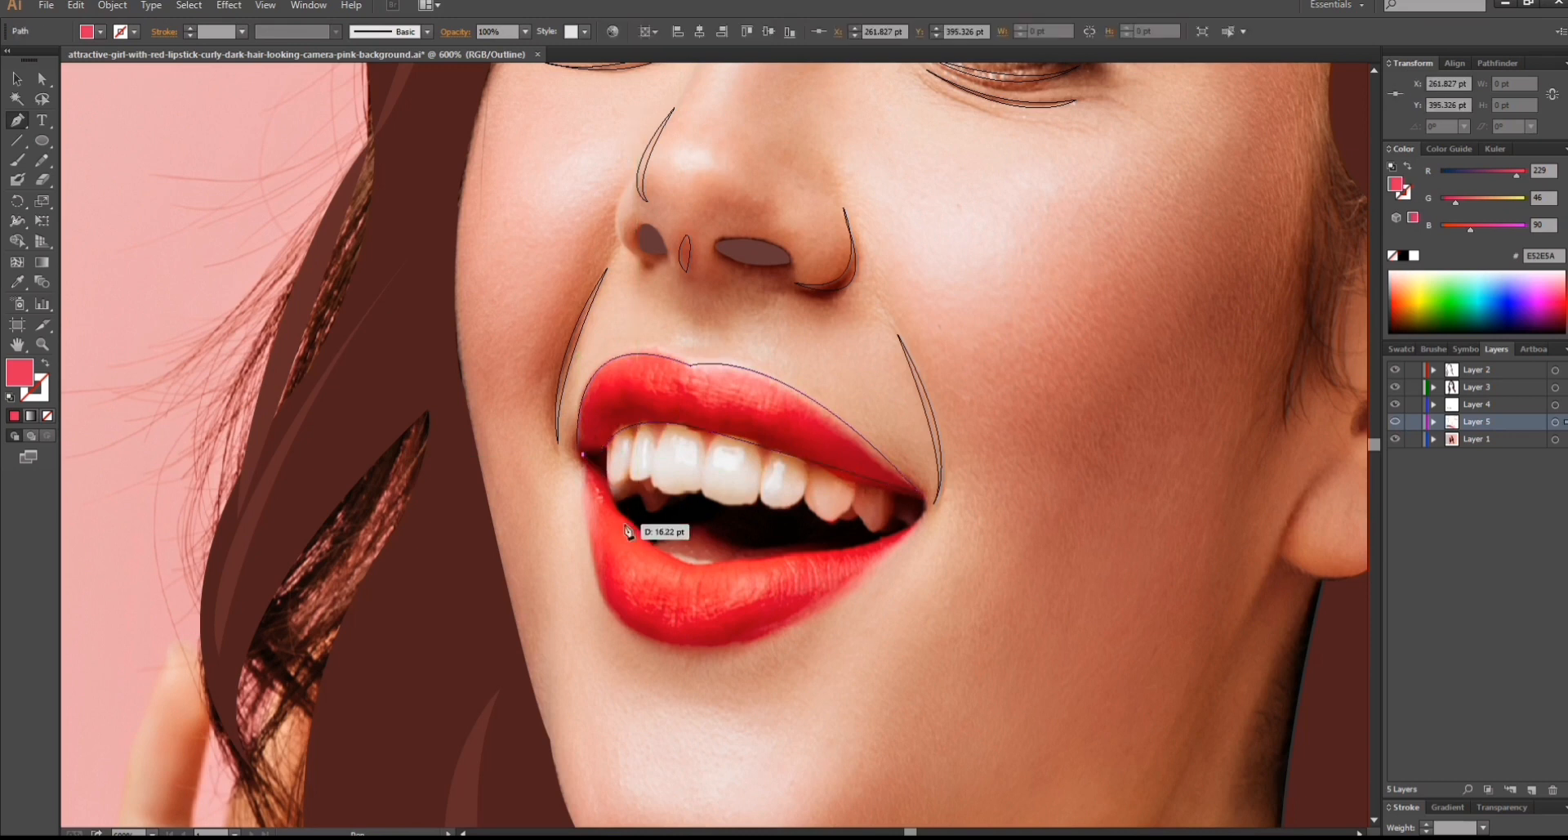
drag(625, 519, 638, 533)
click(625, 518)
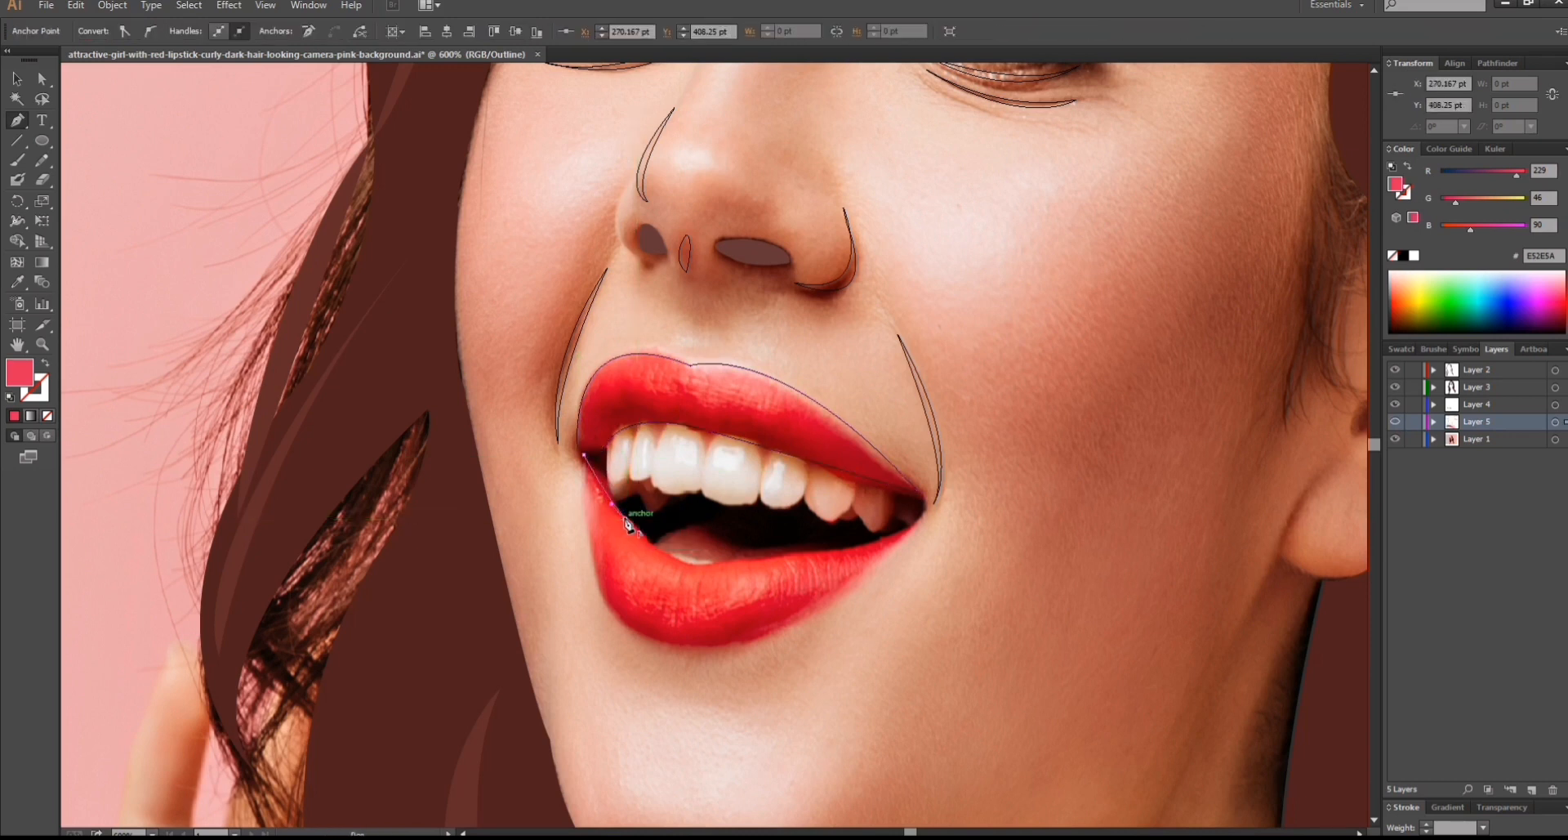
drag(750, 559, 930, 508)
click(749, 559)
click(846, 549)
click(917, 519)
Trace the lower lip's outer edge back to the left mouth corner, close the path and deselect it.
drag(660, 640, 527, 628)
click(660, 641)
click(585, 452)
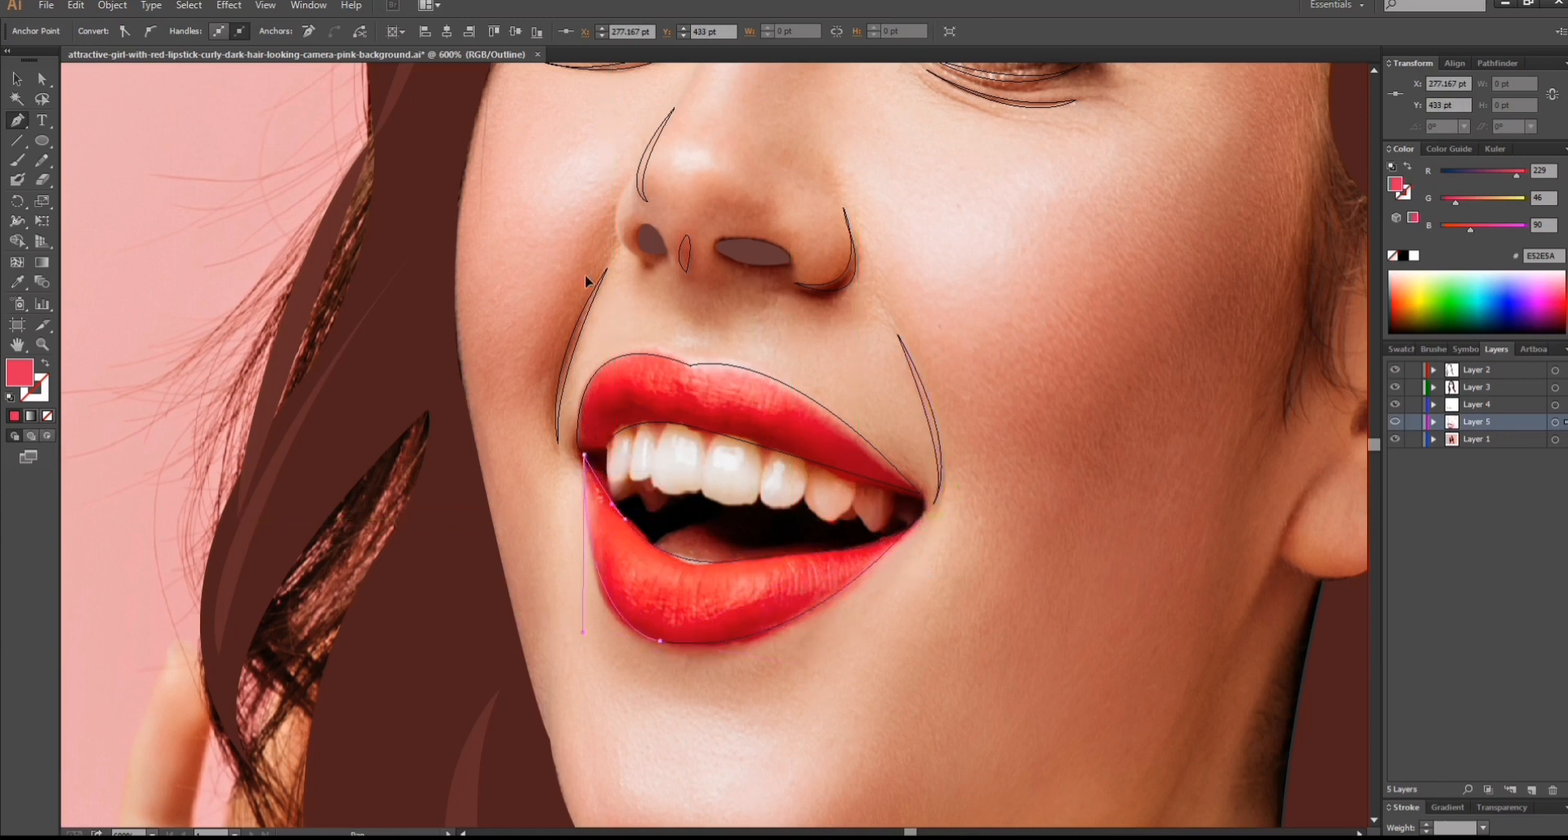
drag(591, 281, 596, 286)
ctrl+click(1030, 529)
Return Layer 5 to preview and check the filled lips with the Layer 1 photo hidden and shown again.
key(ctrl+minus)
key(ctrl+minus)
key(ctrl+minus)
key(ctrl+minus)
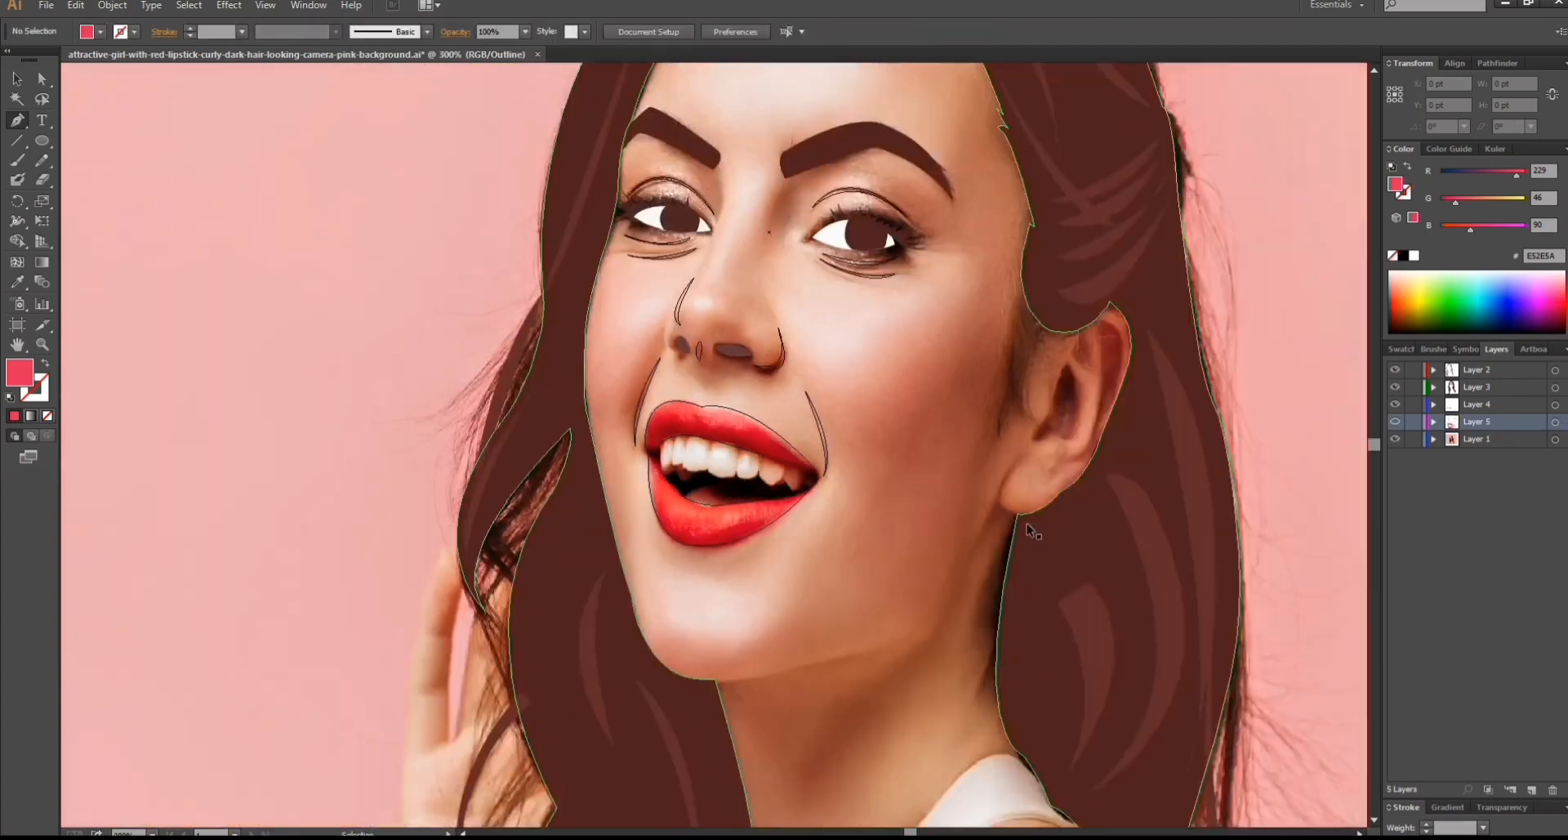
ctrl+click(1395, 421)
click(1395, 439)
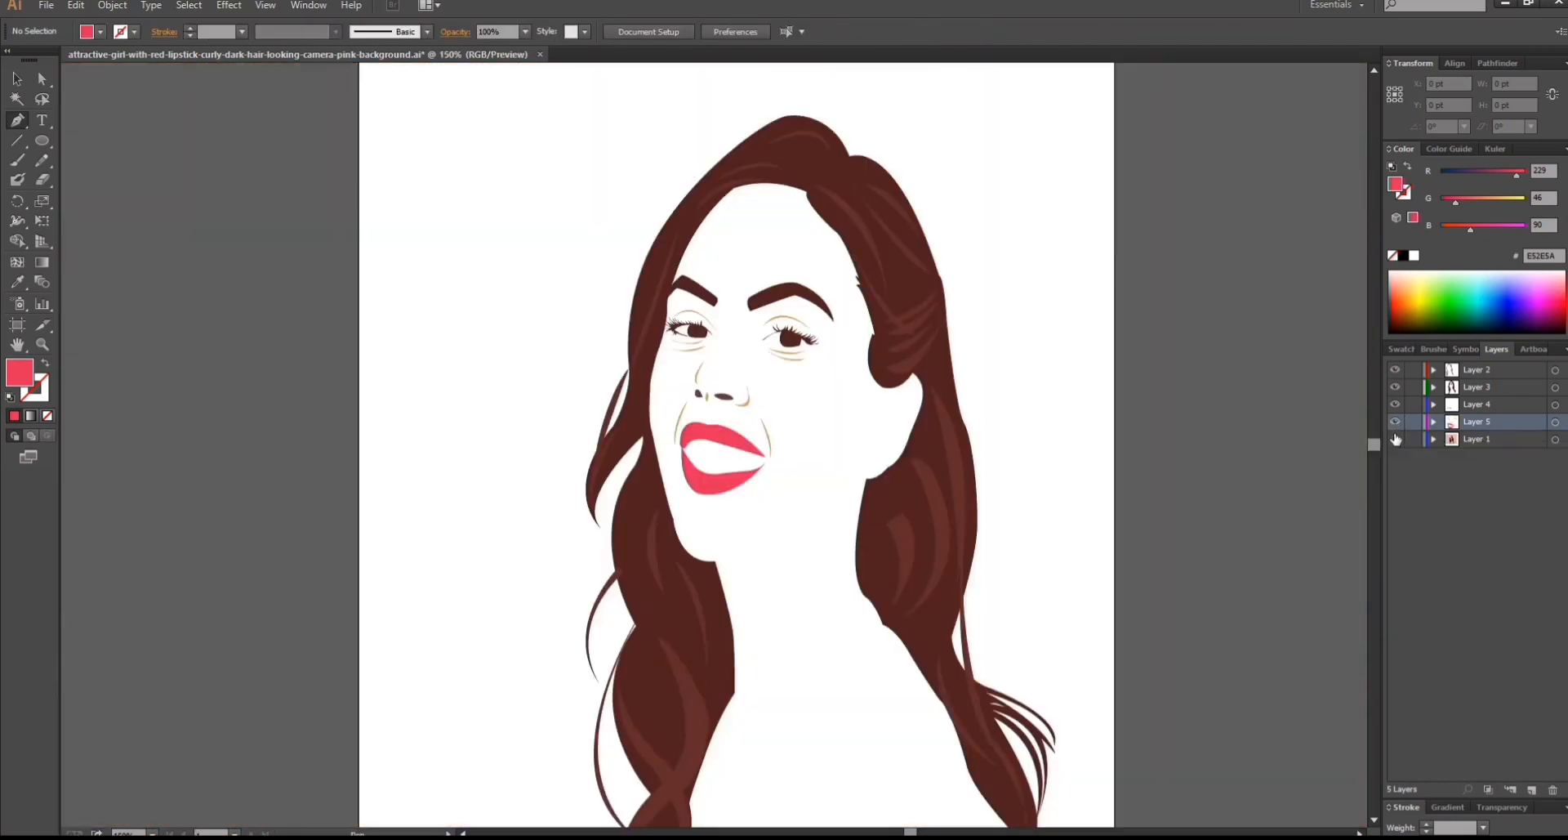
click(1395, 438)
key(ctrl+plus)
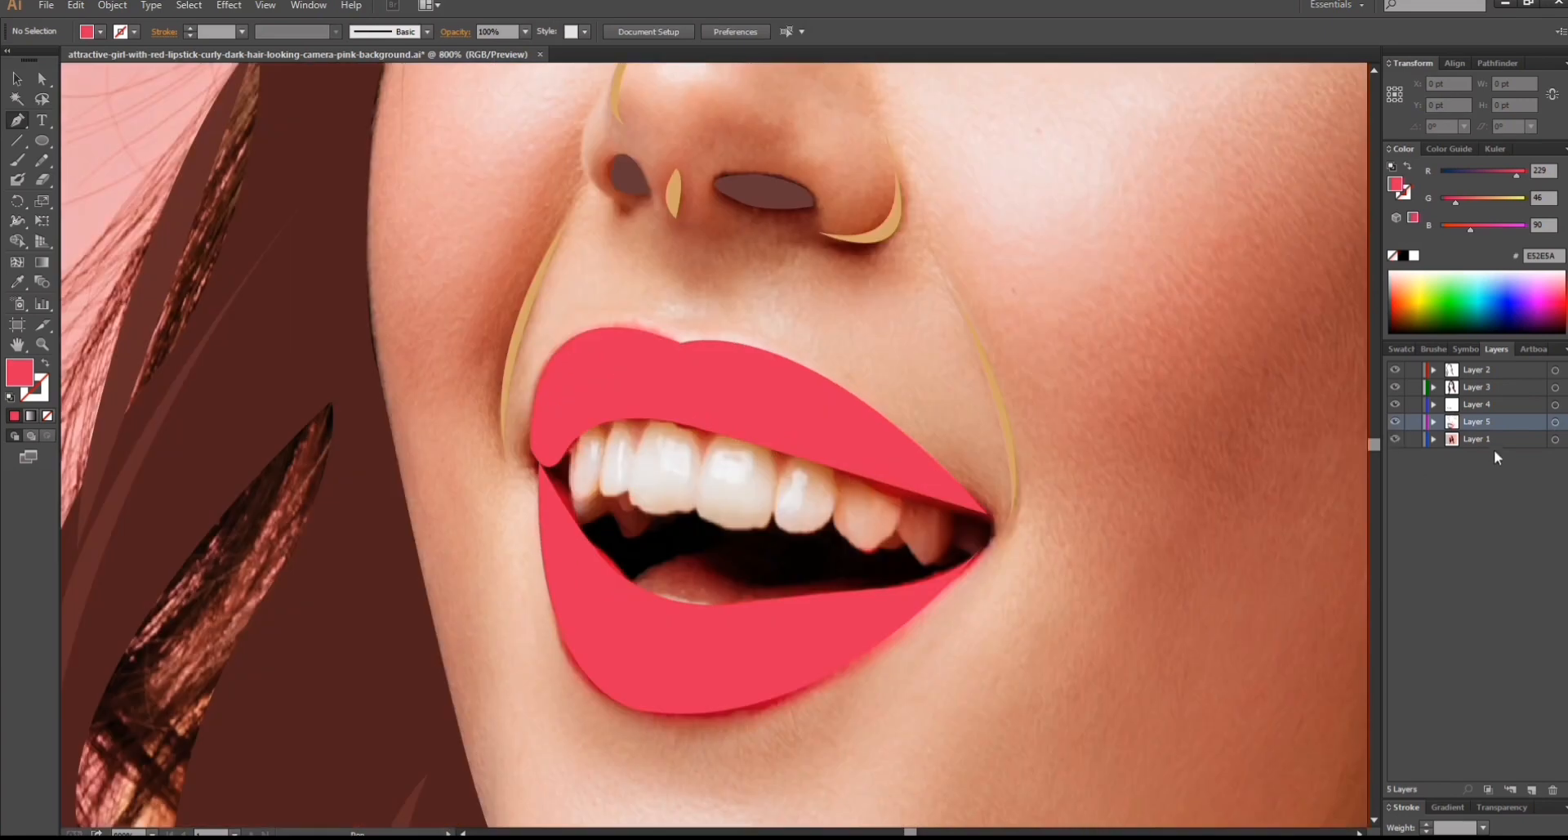
Add a new layer directly above the Layer 1 photo and set the fill colour to near-white F9F7F8.
click(1494, 445)
click(1533, 789)
double_click(19, 377)
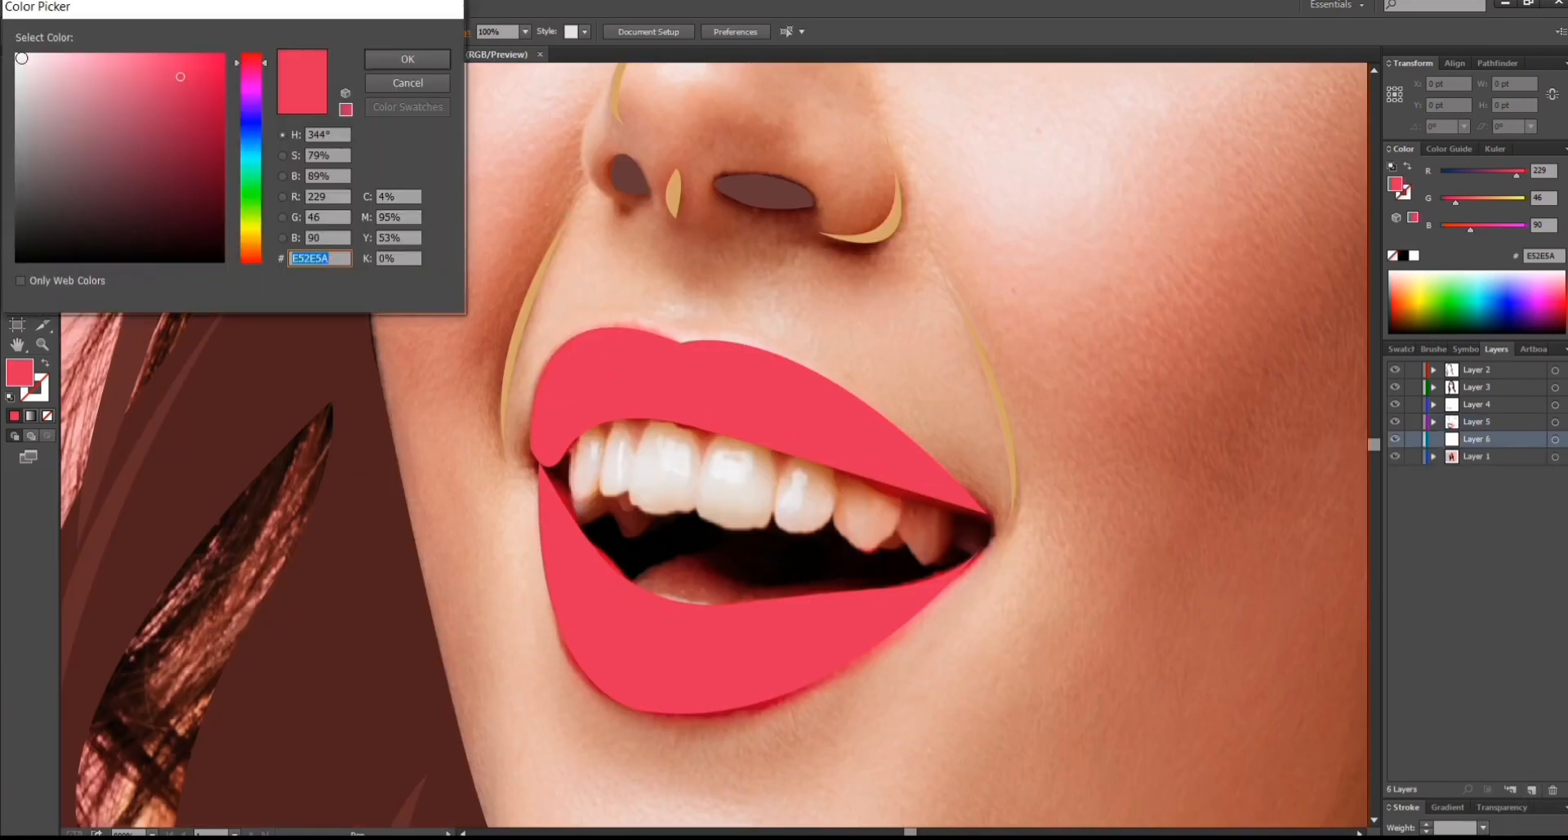
click(21, 59)
click(399, 61)
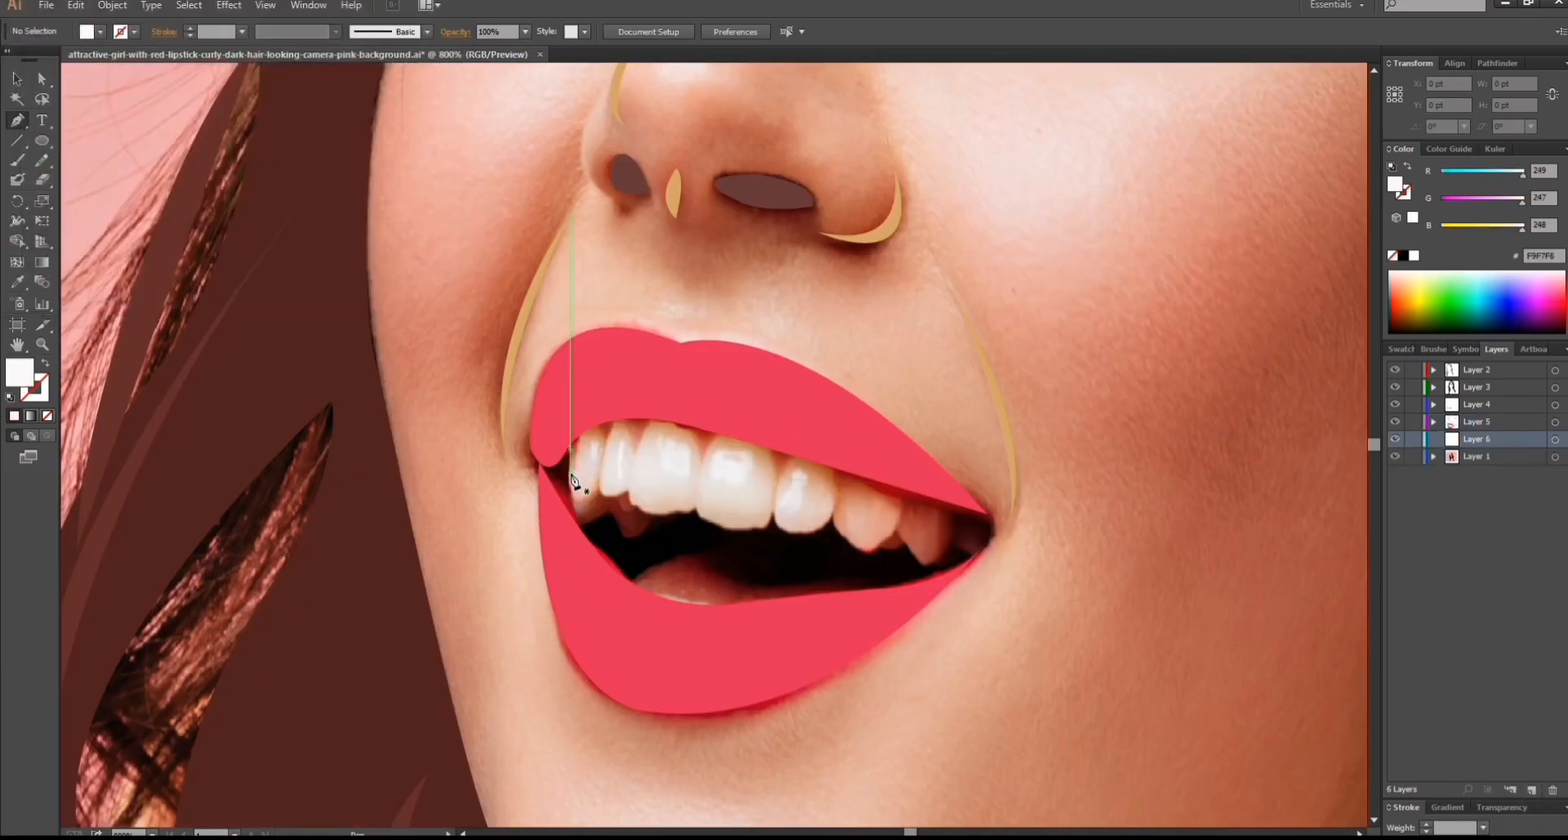
Change the fill colour to pink F482C6 for the gums.
double_click(30, 381)
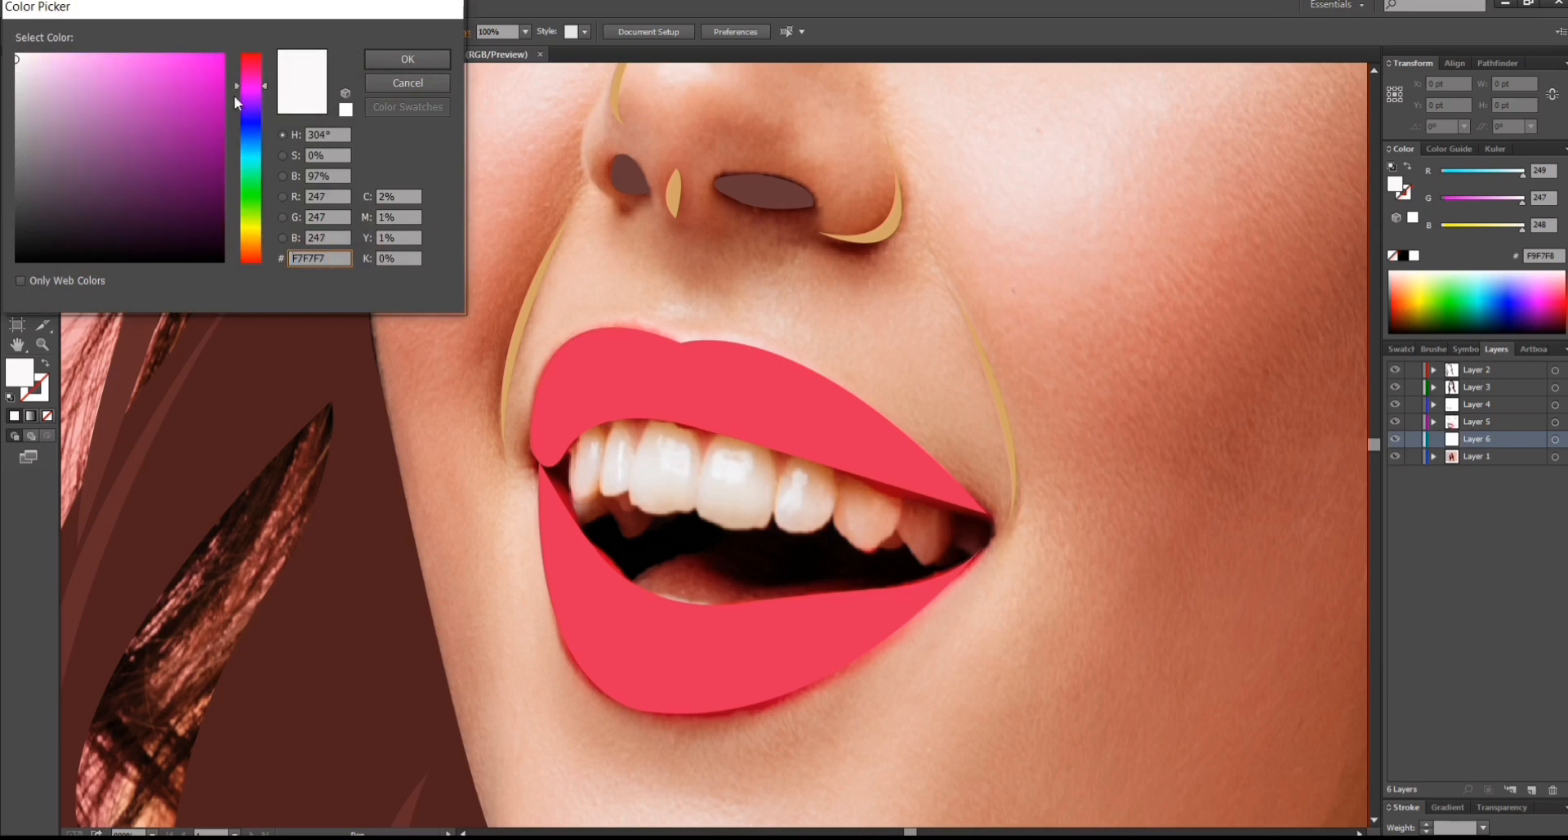
drag(71, 66, 91, 54)
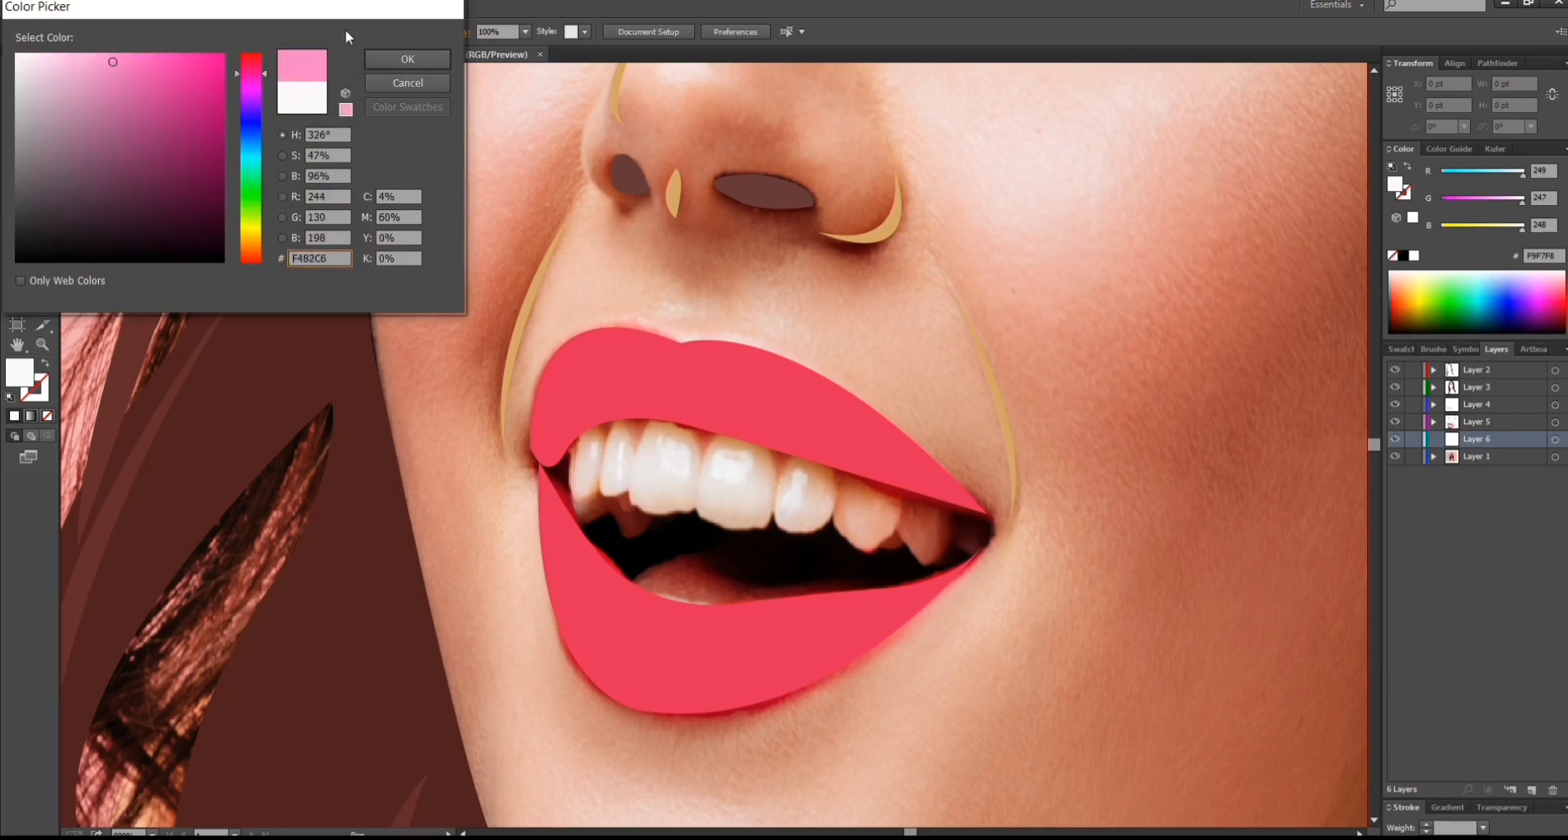
key(Return)
Trace the gum shape in scallops along the tops of the upper teeth and close it behind the upper lip.
click(572, 447)
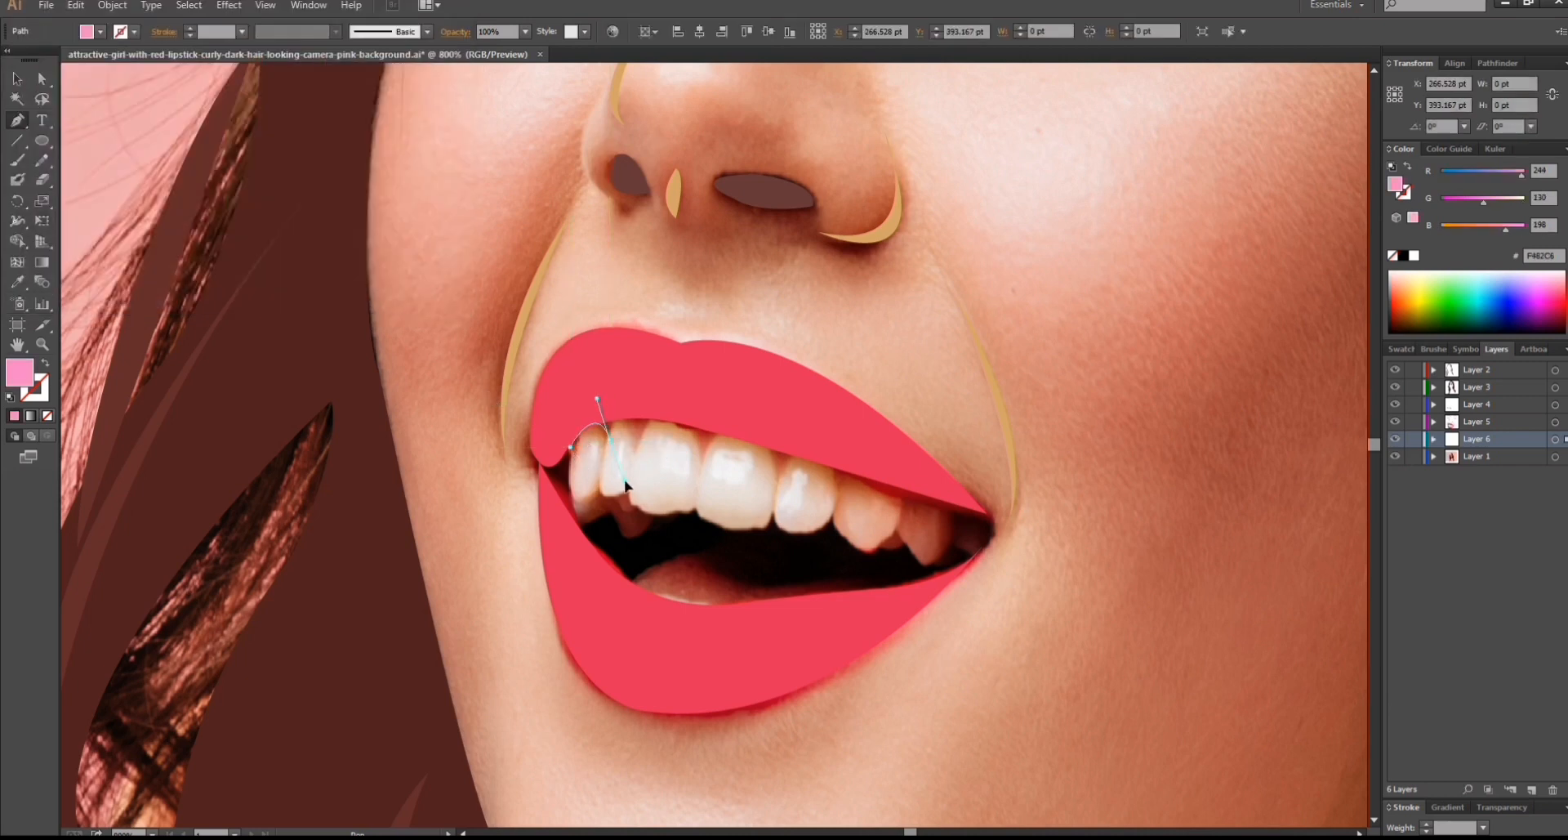
drag(625, 481, 645, 455)
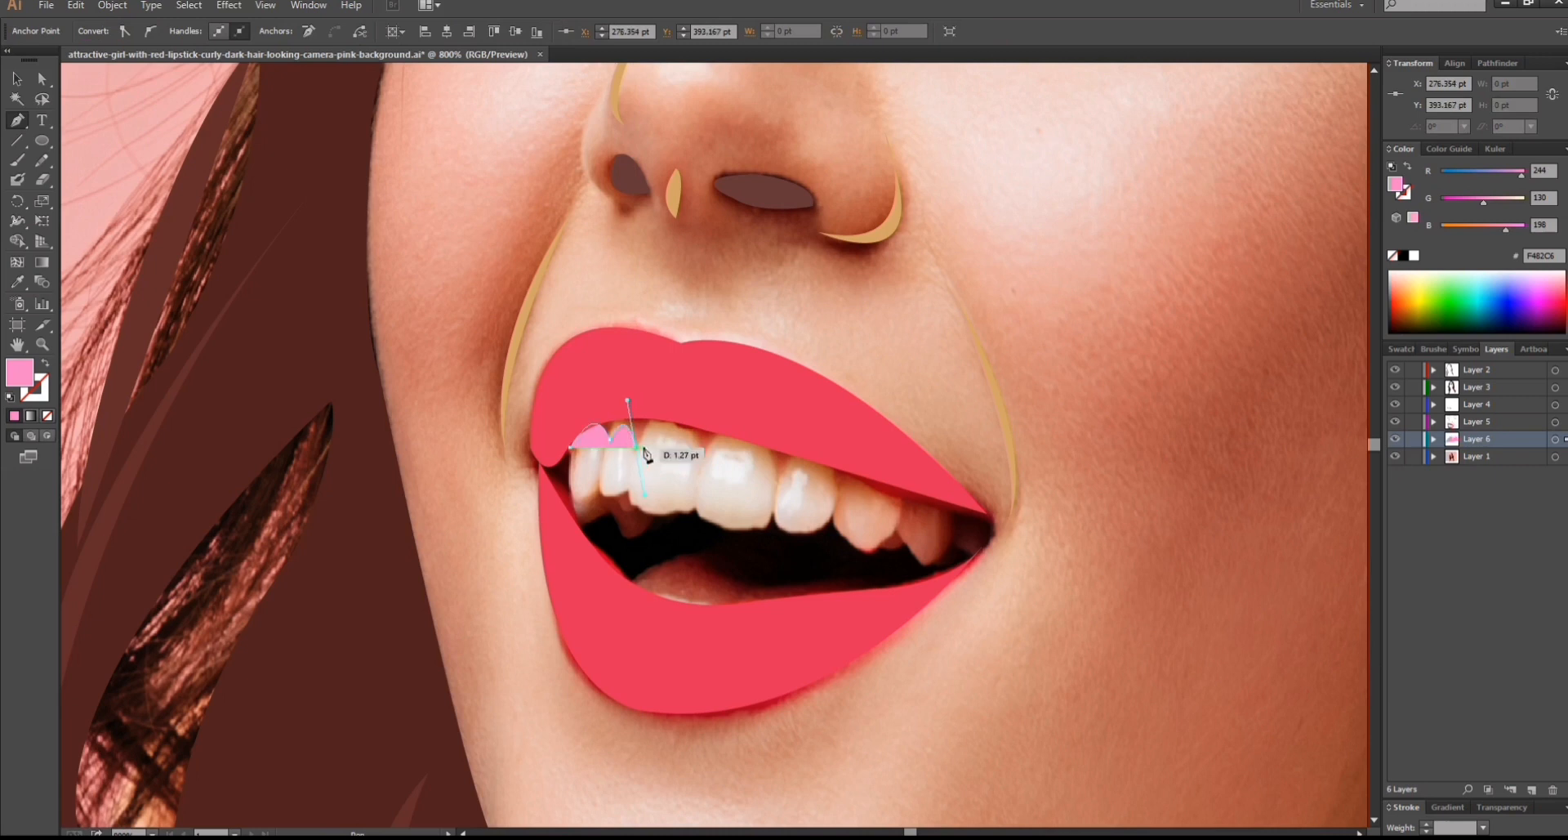
drag(728, 534, 799, 561)
click(699, 457)
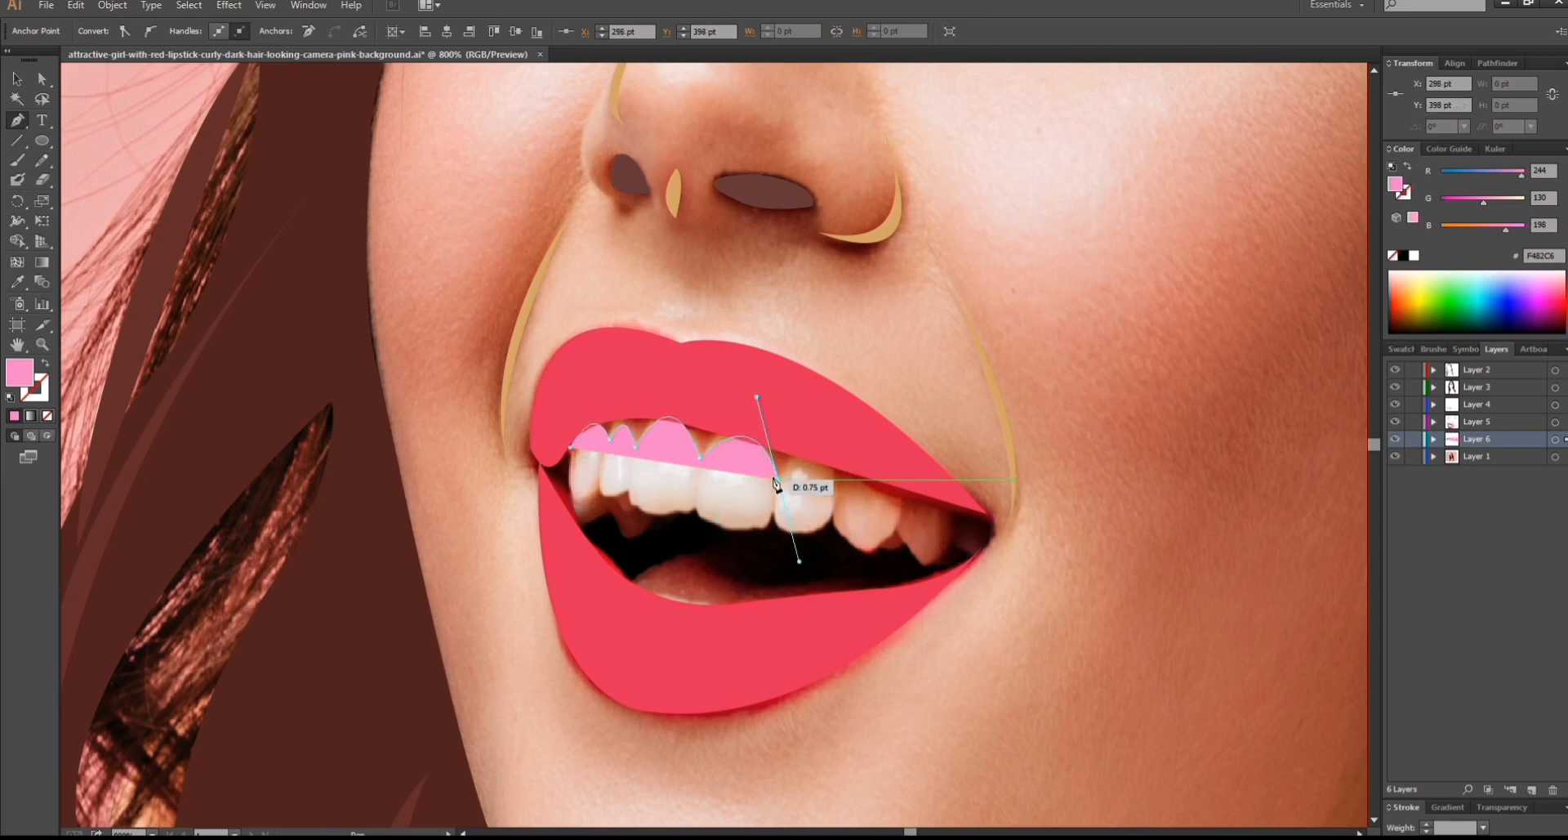
drag(843, 478, 982, 545)
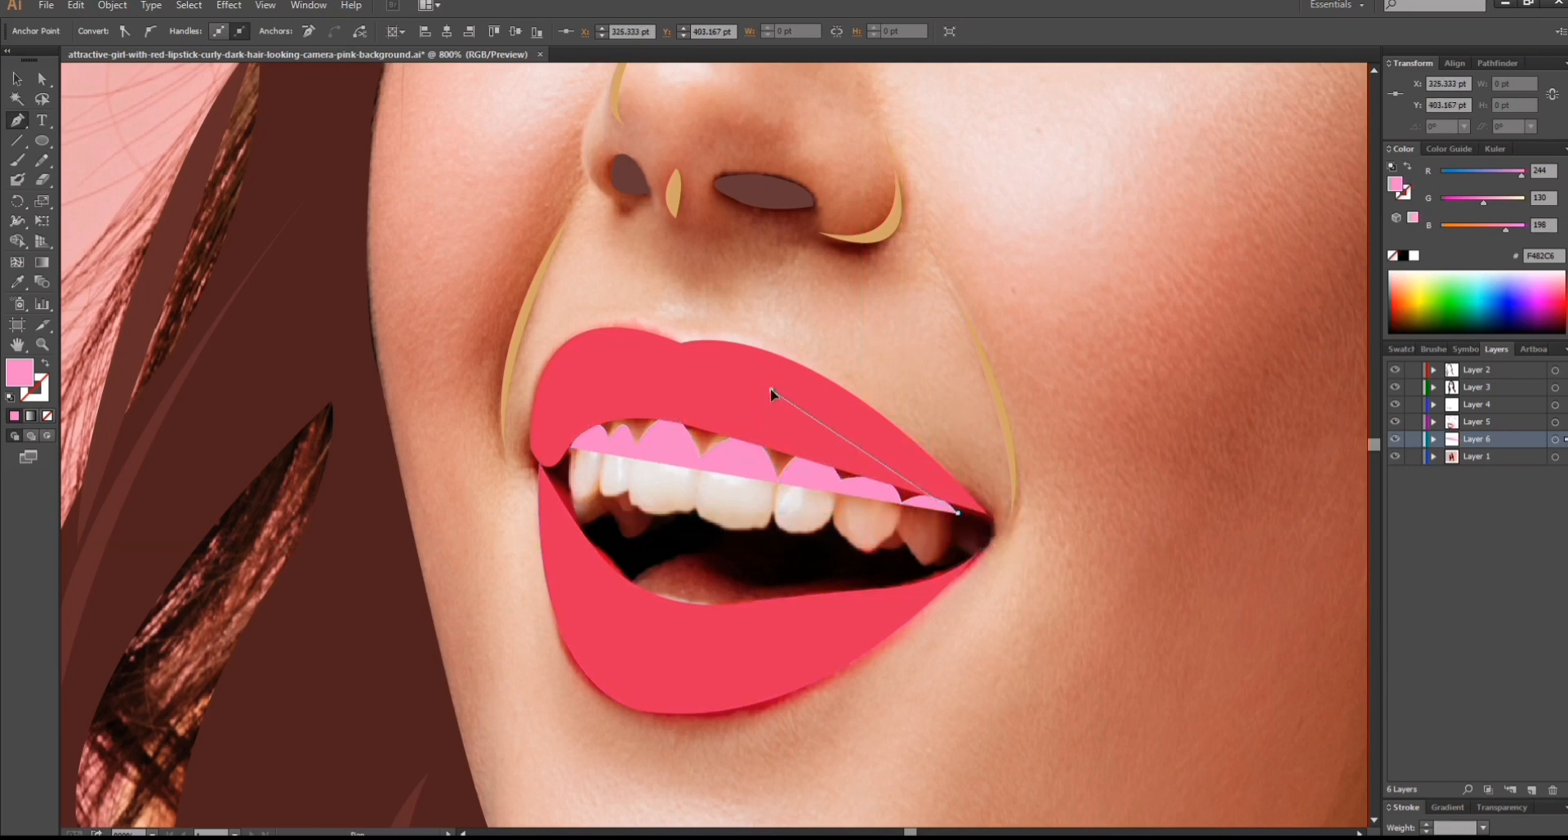
drag(771, 388, 704, 381)
click(571, 447)
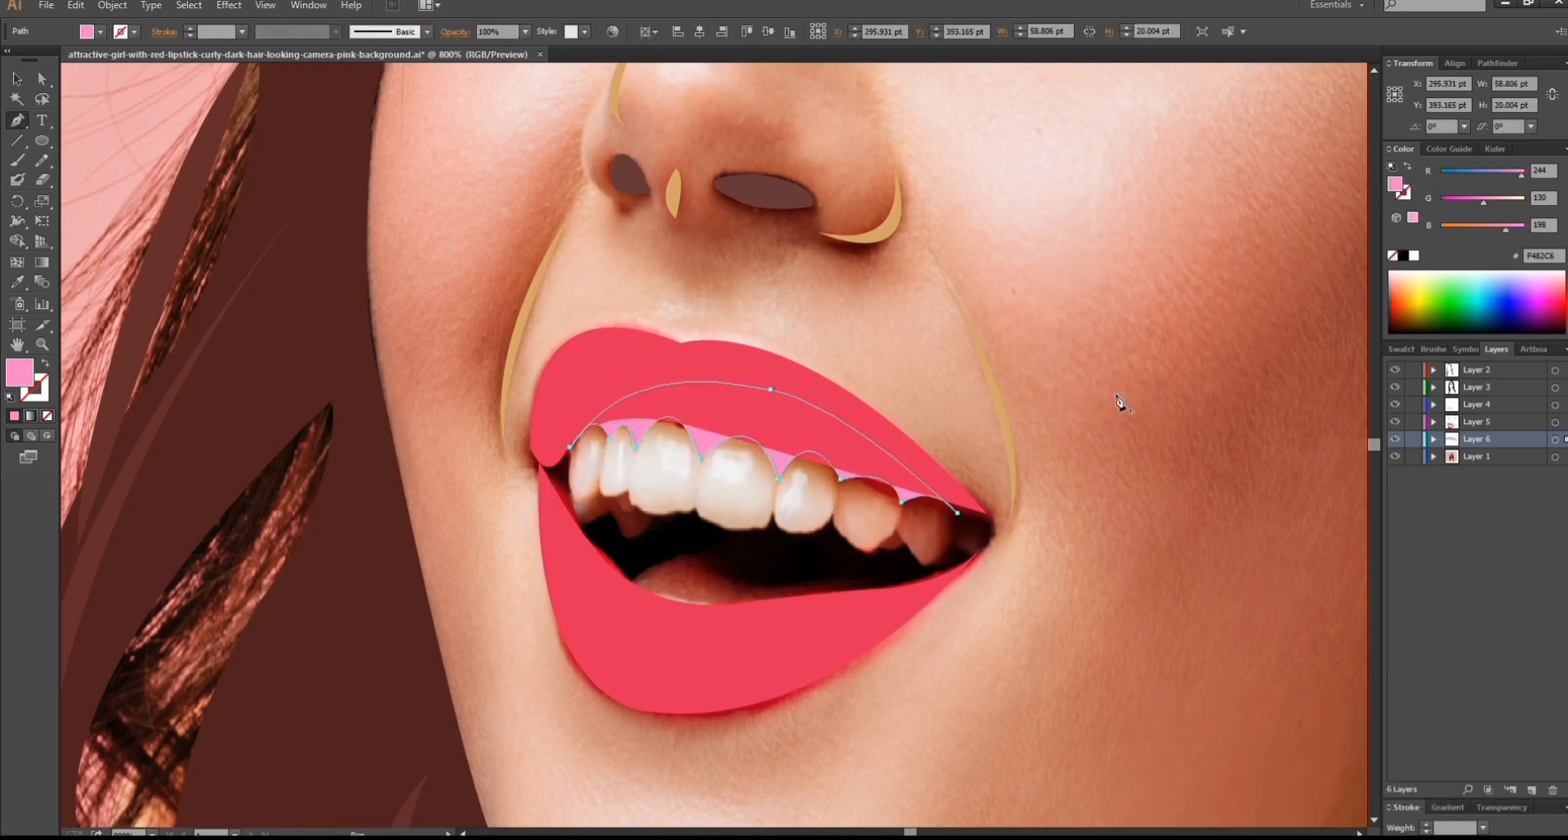
Add a new layer directly above Layer 1 and set the fill colour to near-white FCFCFC for the teeth.
click(1476, 457)
click(1532, 790)
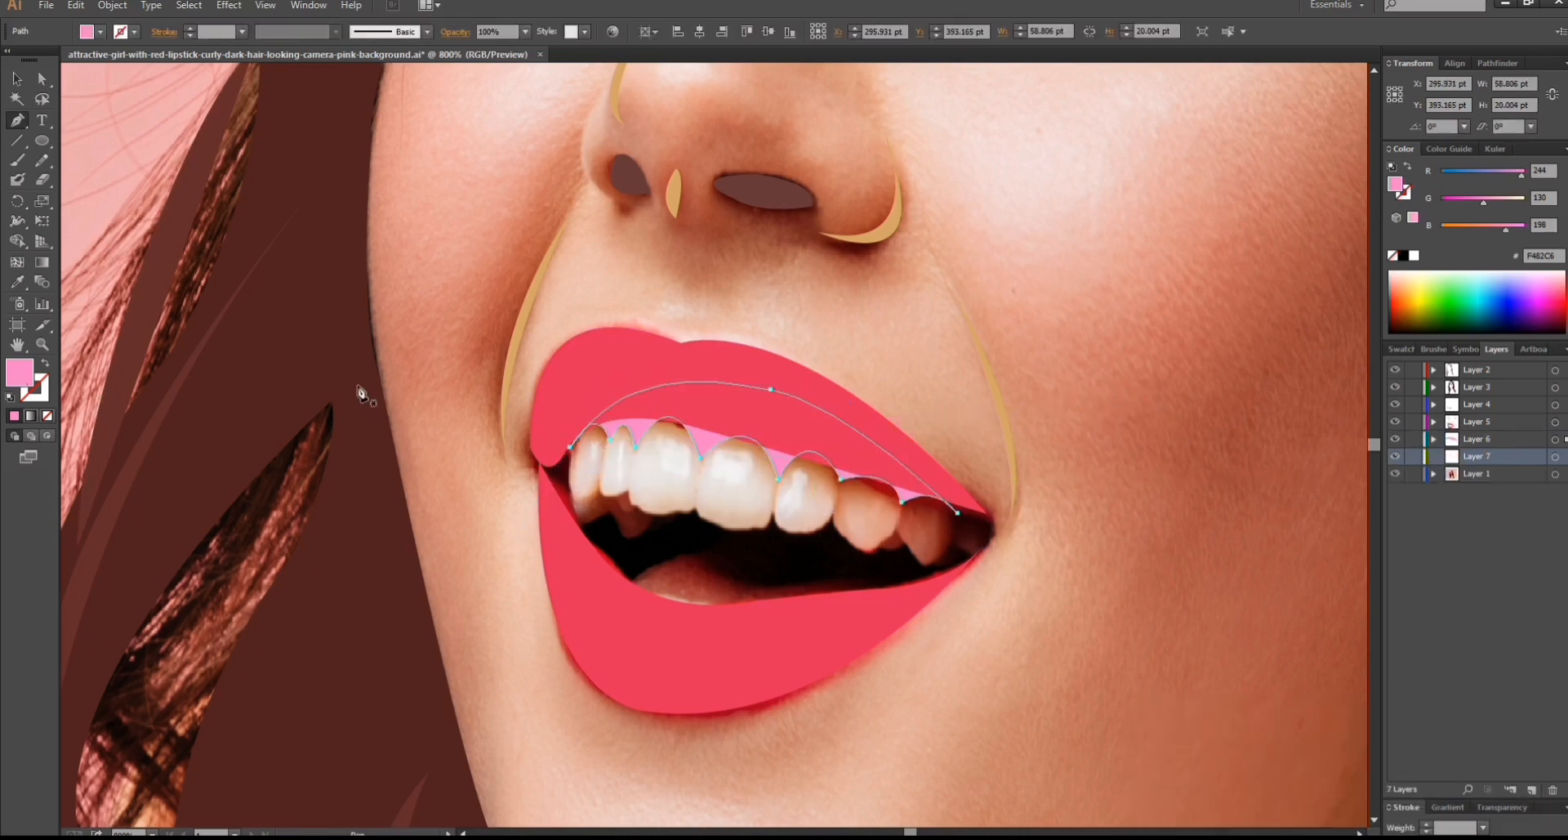
click(438, 375)
key(ctrl+z)
double_click(25, 381)
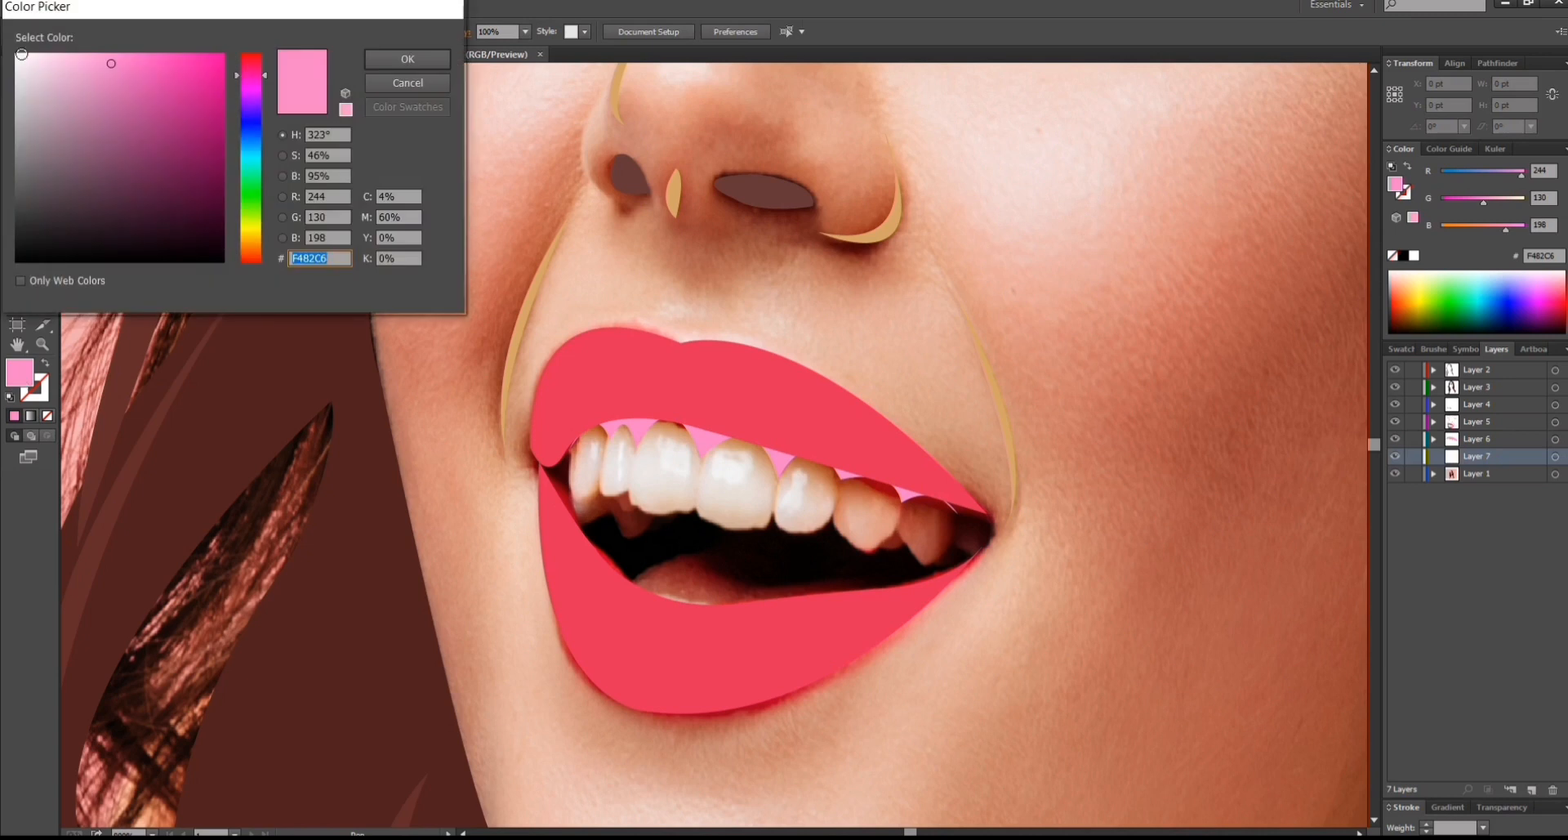
click(14, 54)
click(395, 56)
Start the teeth path at the leftmost tooth, follow the front teeth's lower edges and show Layer 7 as outlines only.
click(569, 426)
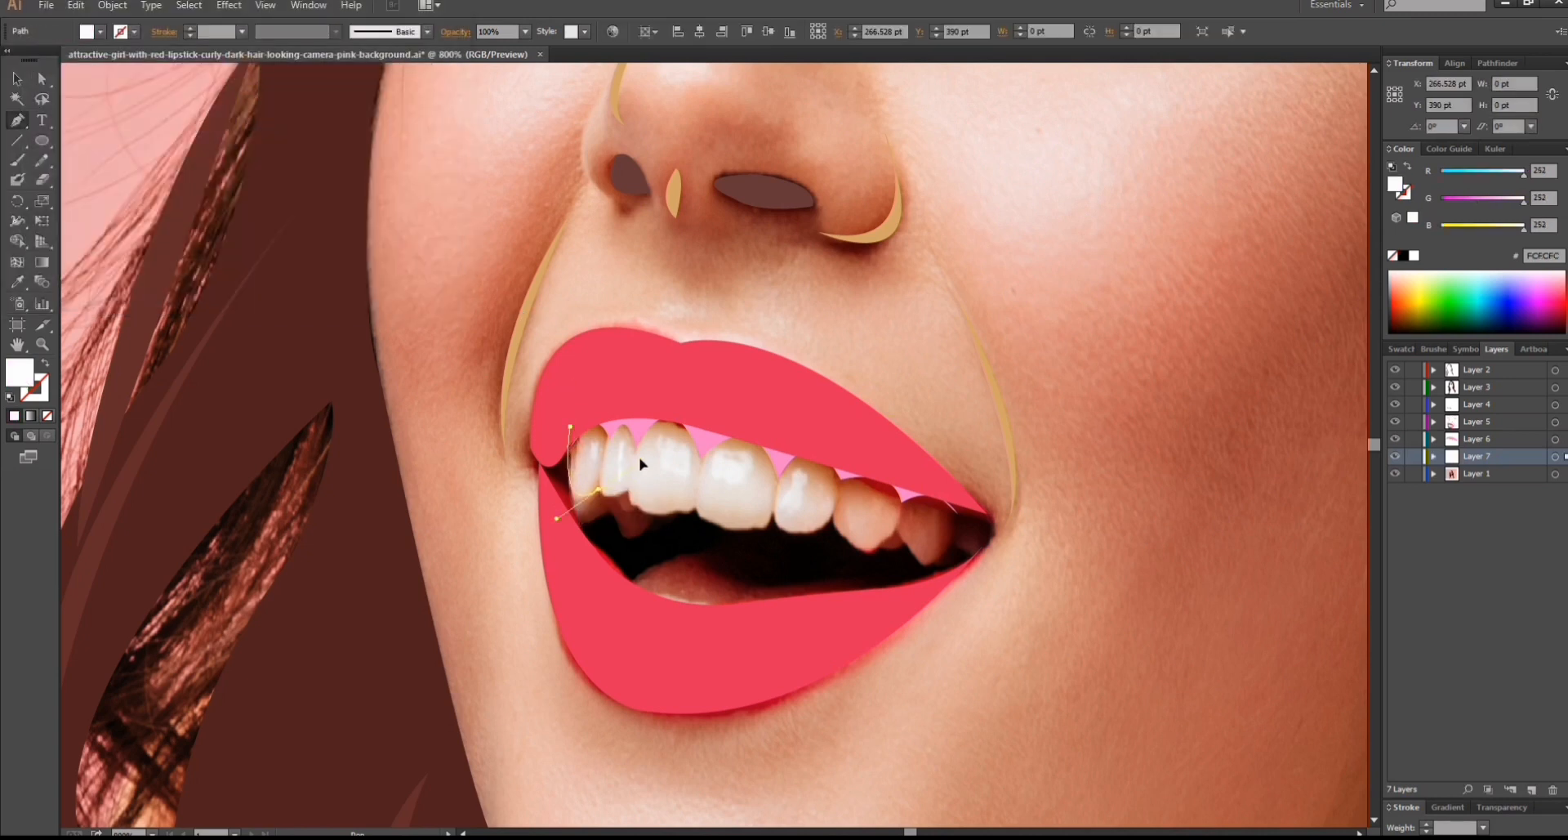
drag(640, 463, 647, 477)
ctrl+click(1395, 456)
click(626, 490)
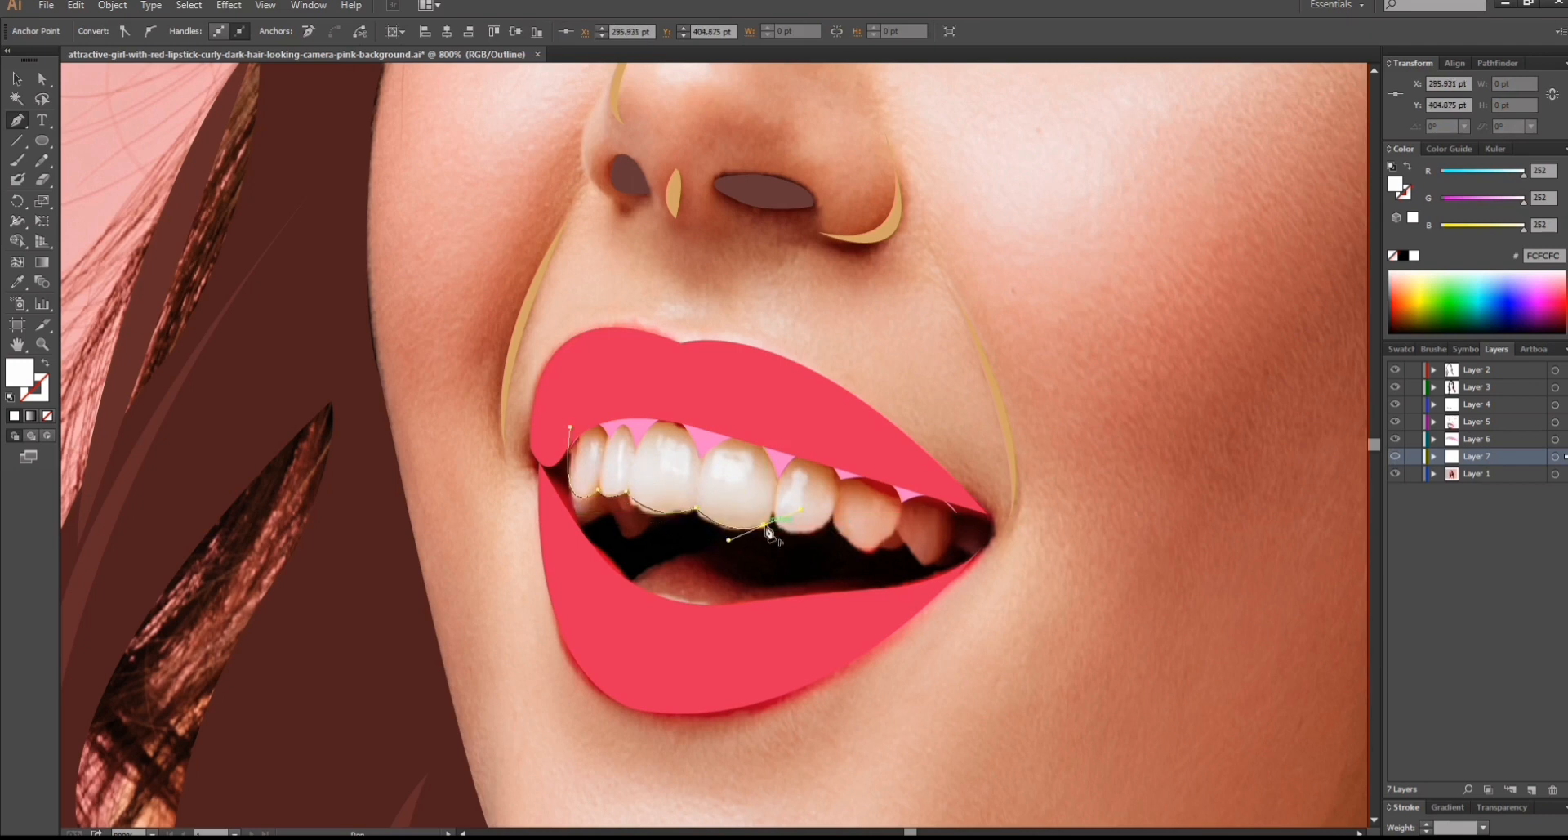
click(764, 525)
click(773, 513)
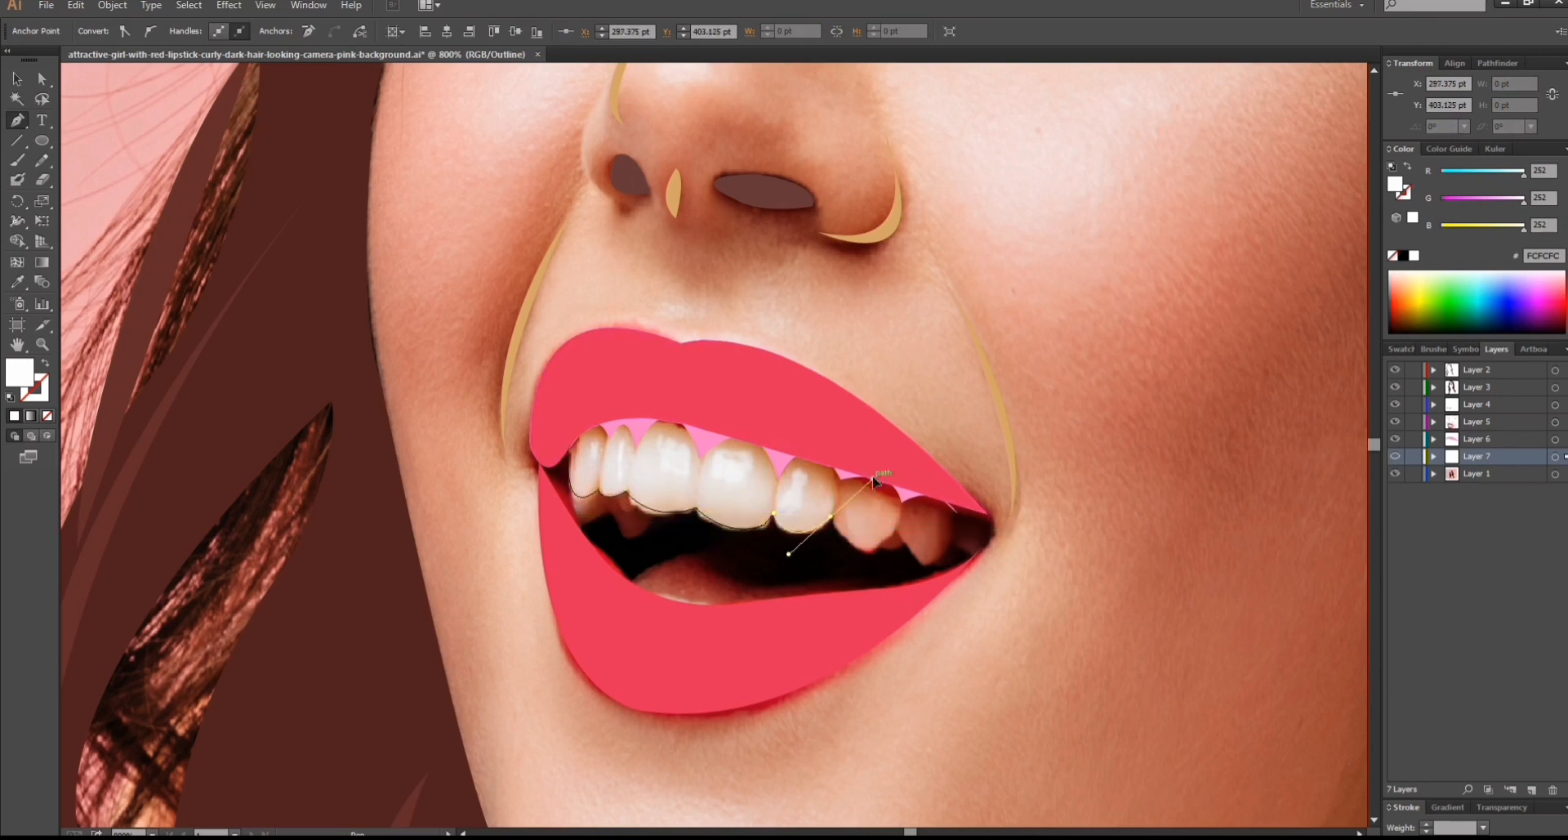
drag(875, 482, 874, 483)
Continue the teeth path along the back teeth to the right mouth corner and close it behind the upper lip.
drag(874, 546, 897, 533)
click(897, 528)
click(923, 564)
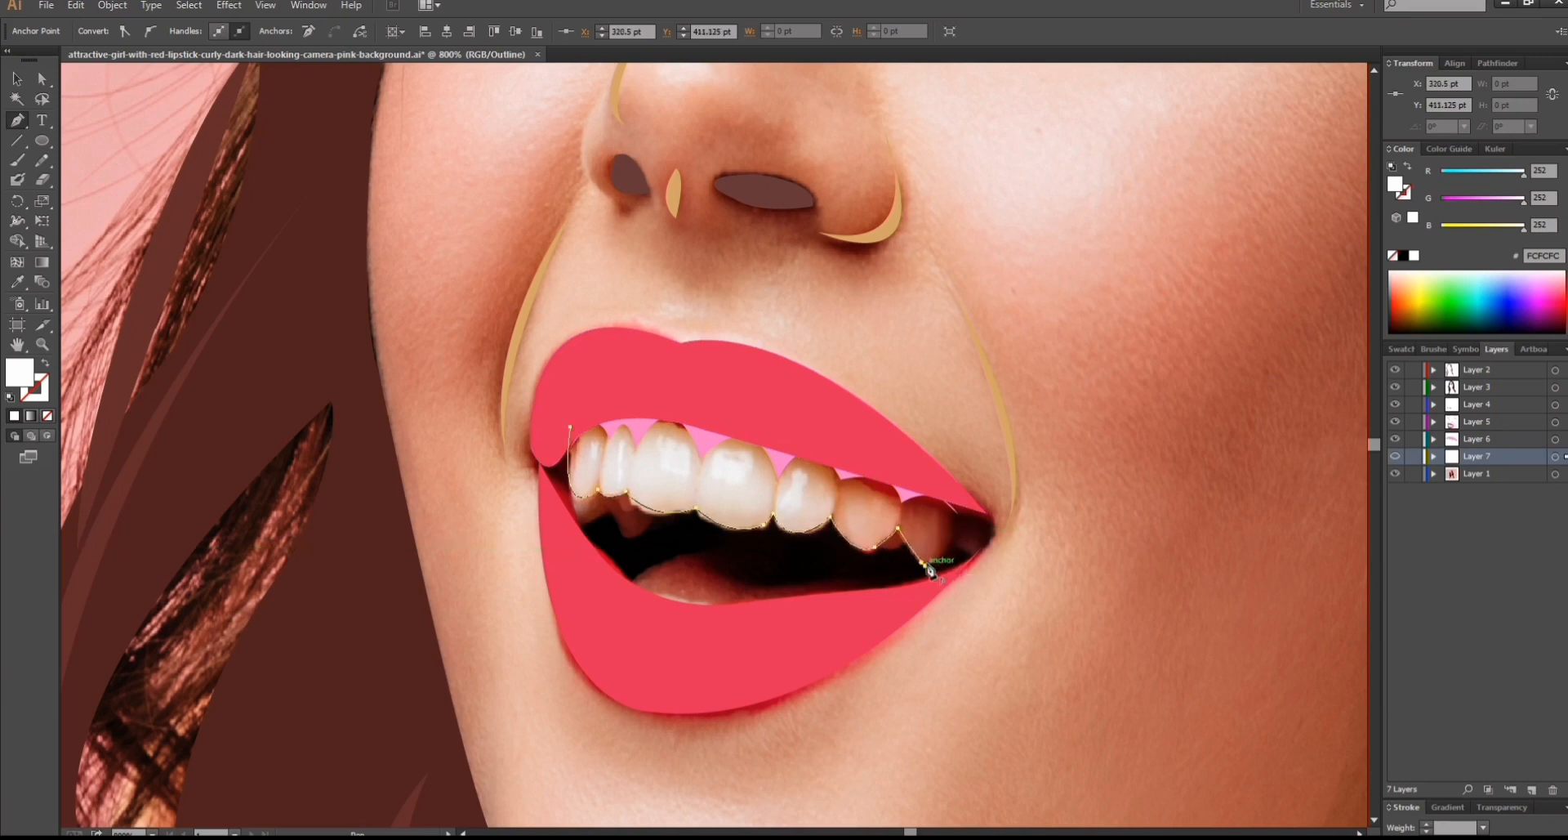
click(953, 545)
click(974, 558)
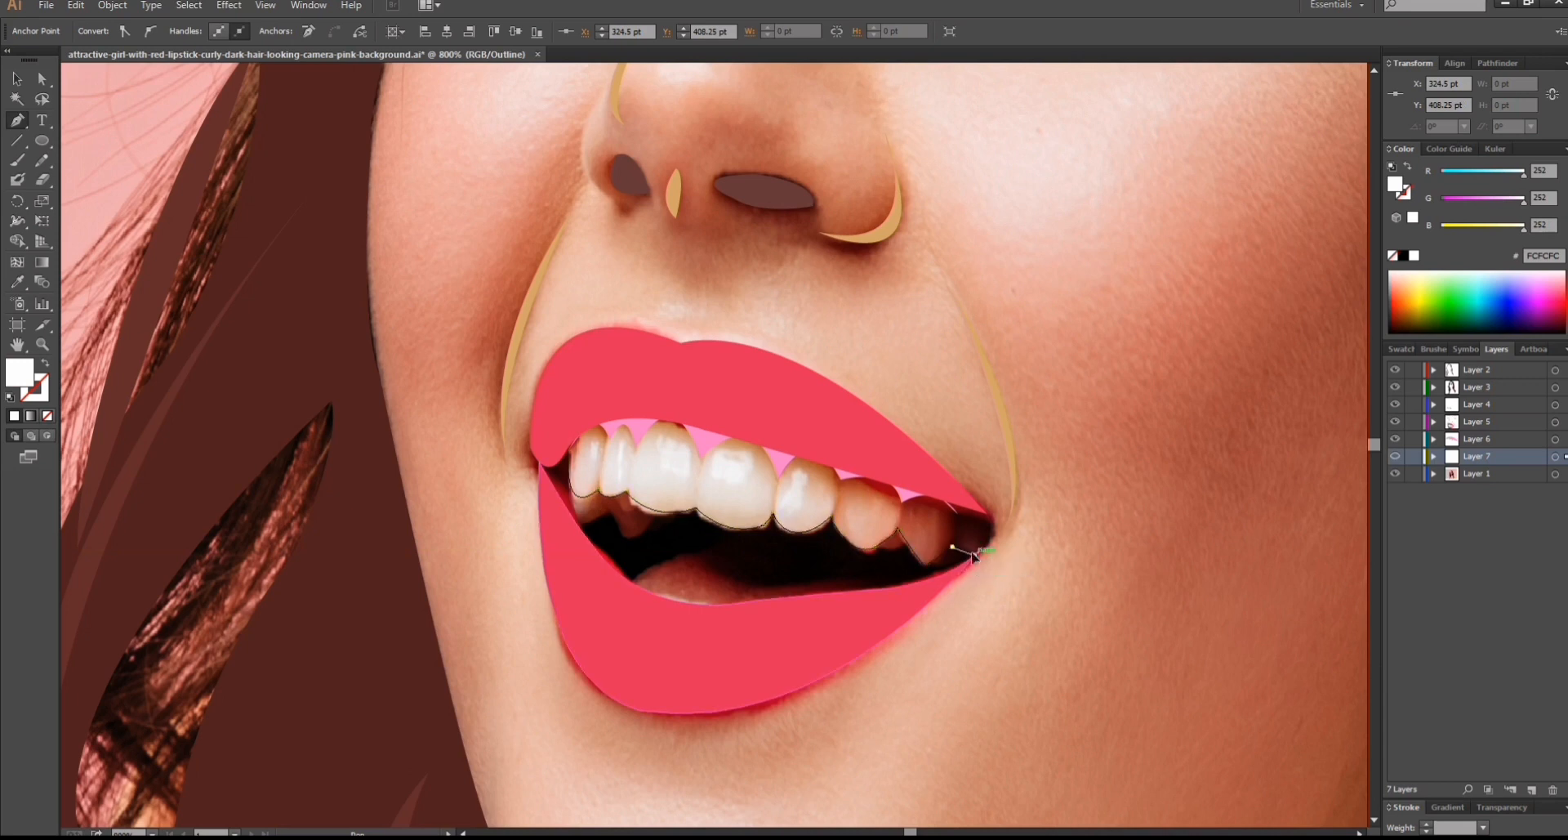
click(975, 556)
drag(942, 484, 890, 450)
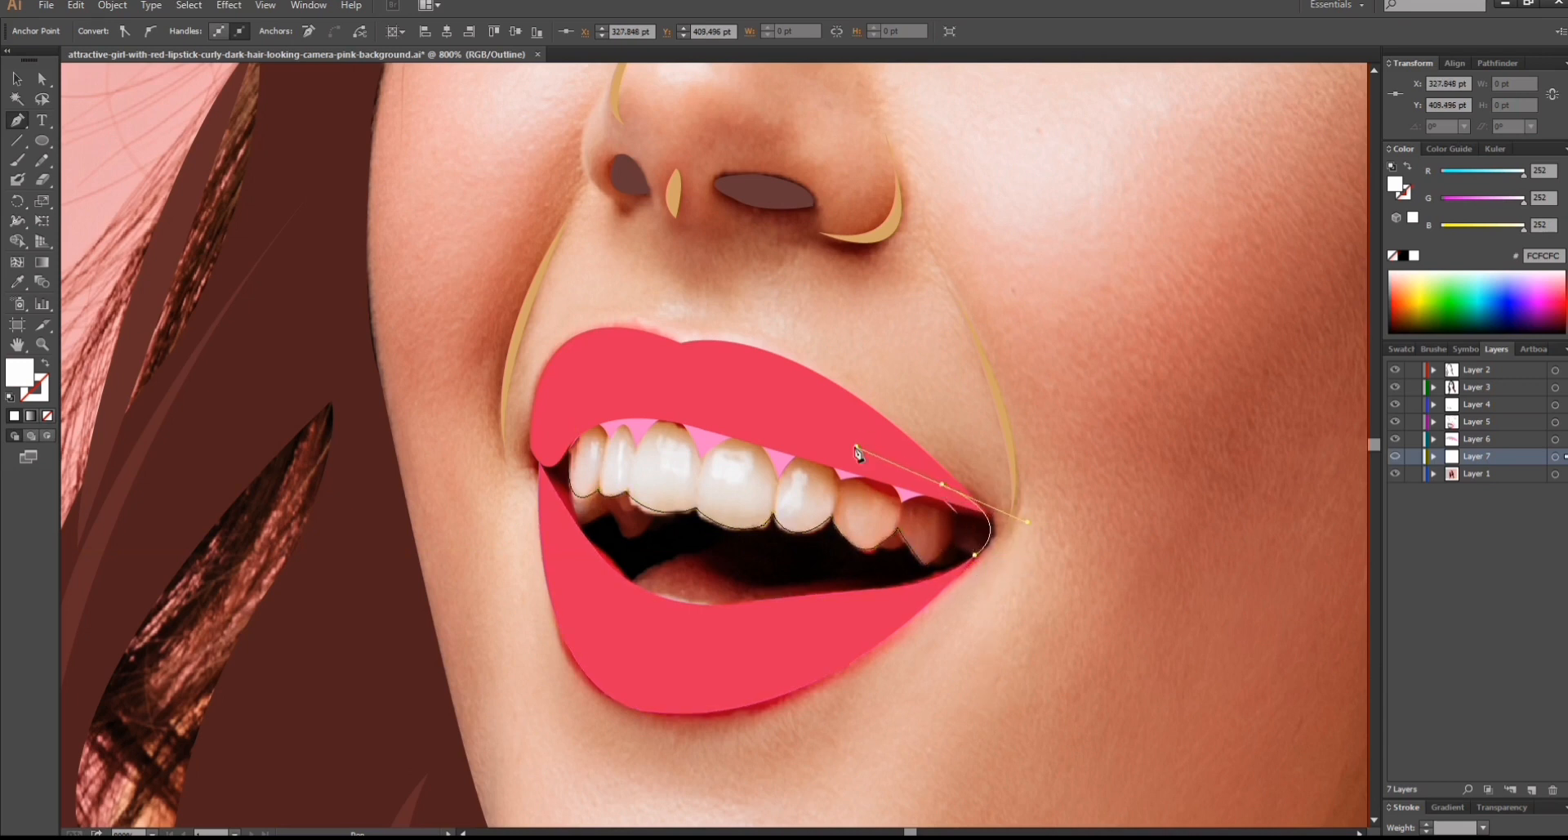
drag(570, 426, 459, 494)
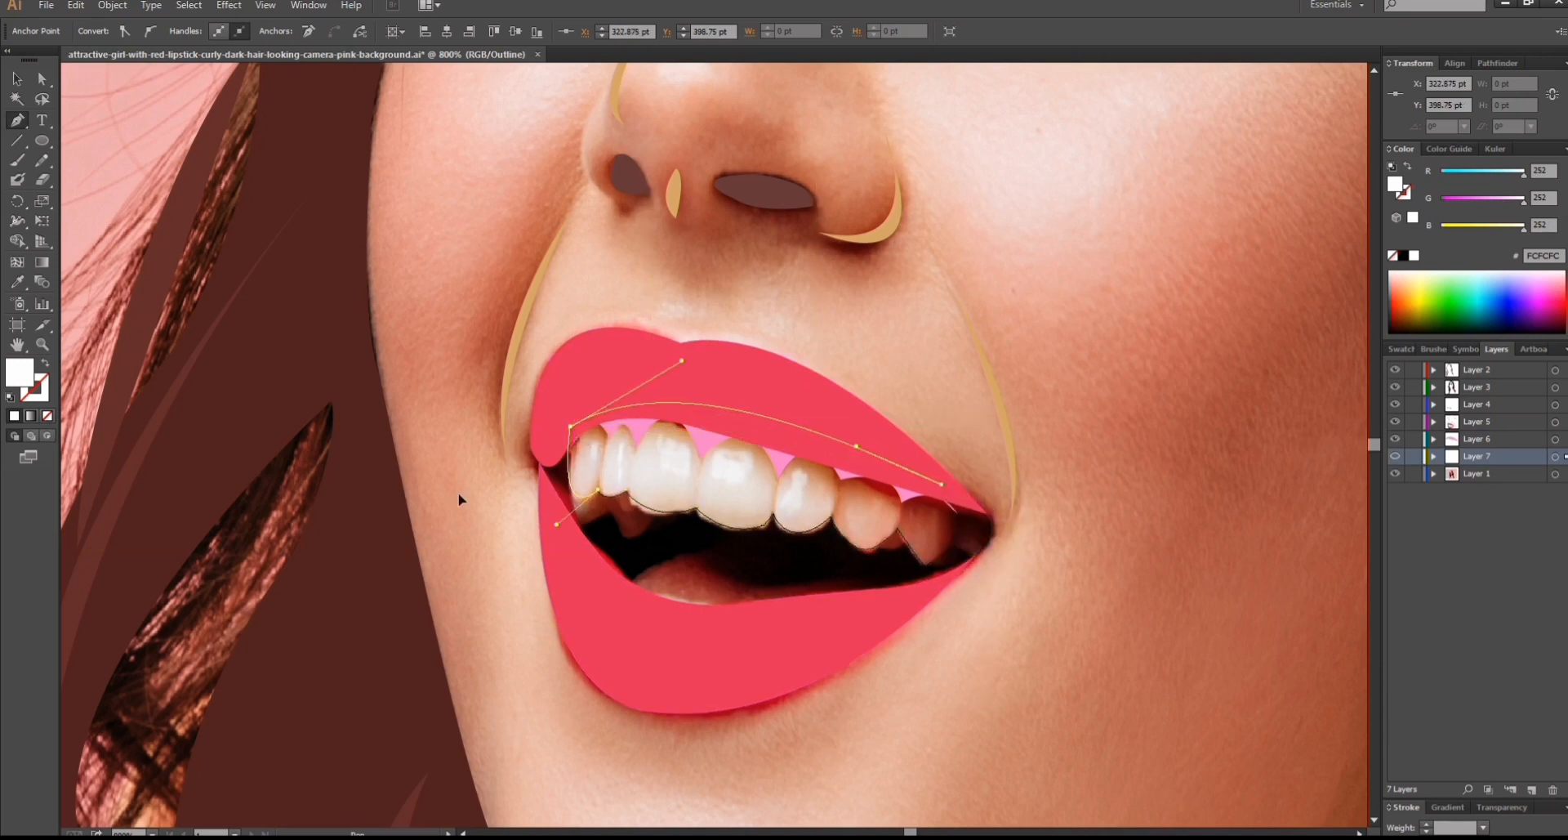
Return Layer 7 to preview, deselect the teeth and check the portrait with the Layer 1 photo hidden and shown again.
ctrl+click(1396, 457)
ctrl+click(1165, 328)
key(ctrl+minus)
key(ctrl+minus)
key(ctrl+minus)
key(ctrl+minus)
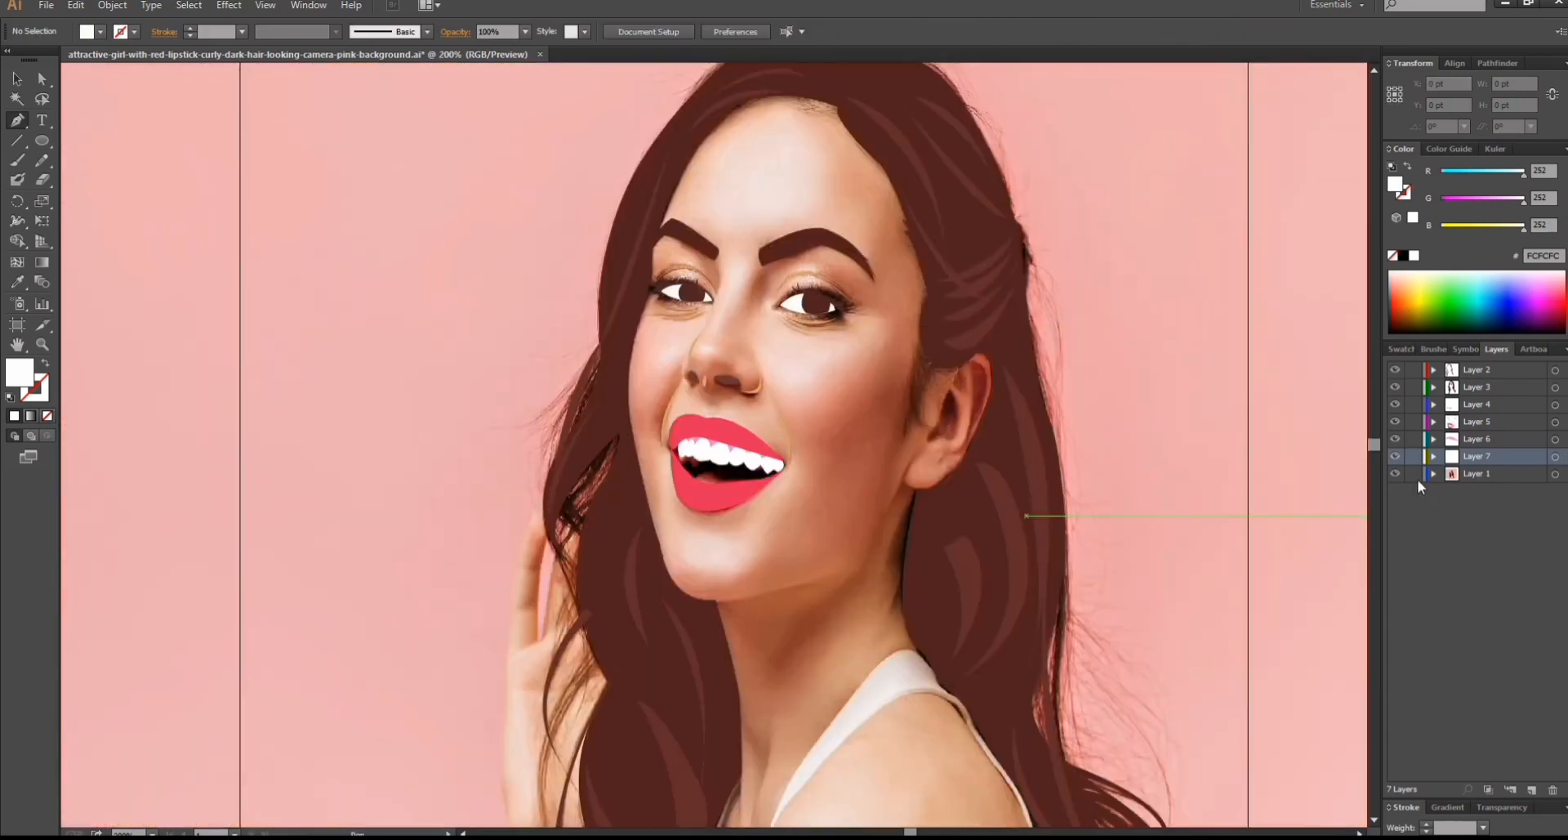
click(1396, 474)
click(1395, 474)
Set the fill colour to dark purple 3F1A32 and add a new layer directly above Layer 1 for the mouth interior.
double_click(12, 388)
click(130, 177)
click(140, 209)
click(418, 60)
key(ctrl+plus)
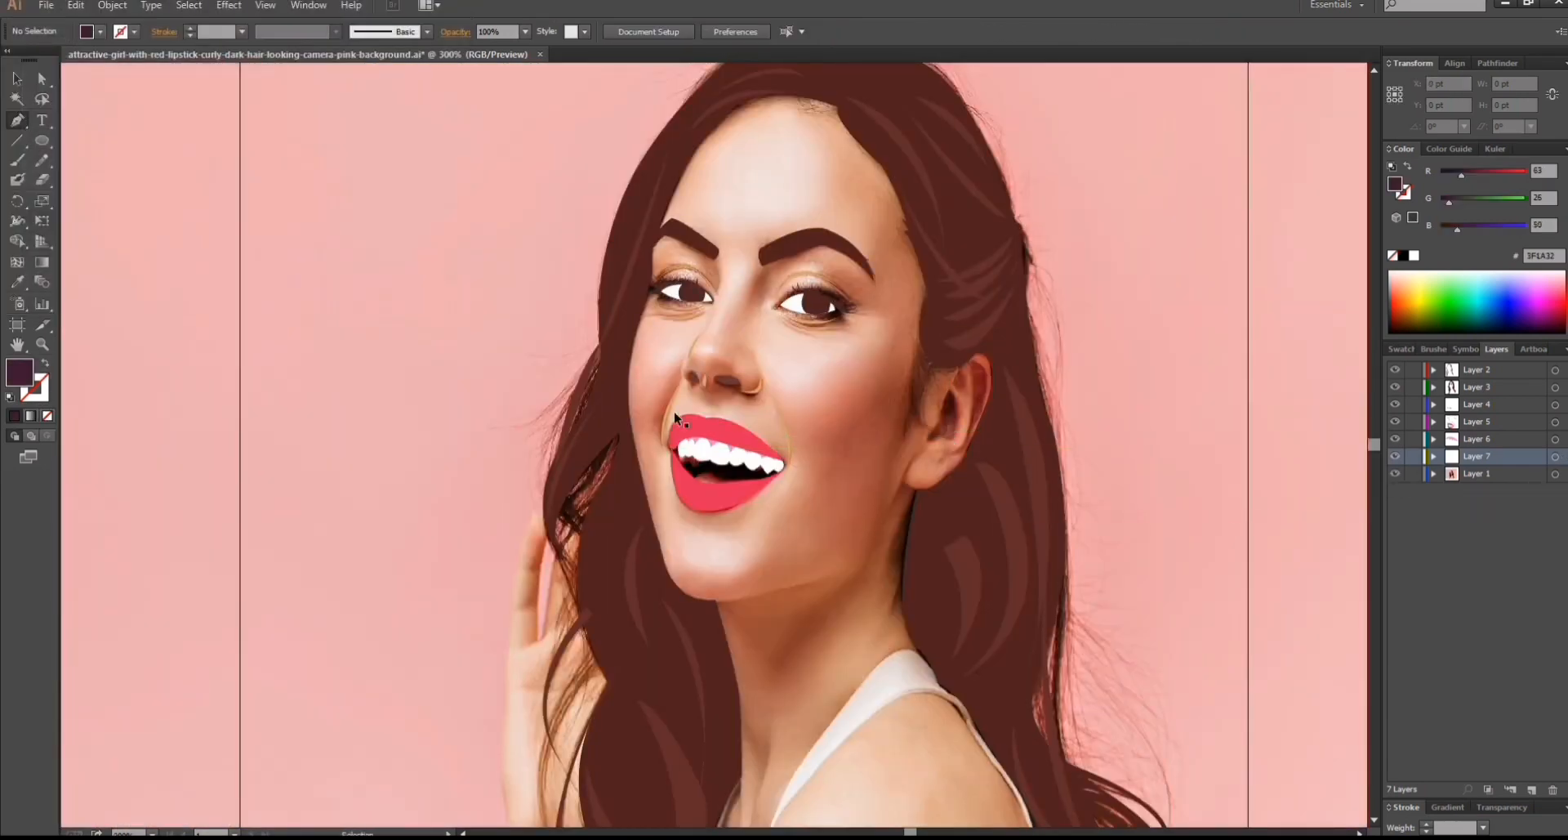
key(ctrl+plus)
key(ctrl+plus)
key(ctrl+plus)
key(ctrl+l)
Draw the closed mouth interior shape behind the teeth and lips, filling the whole opening, and deselect it.
click(558, 399)
drag(610, 604, 719, 656)
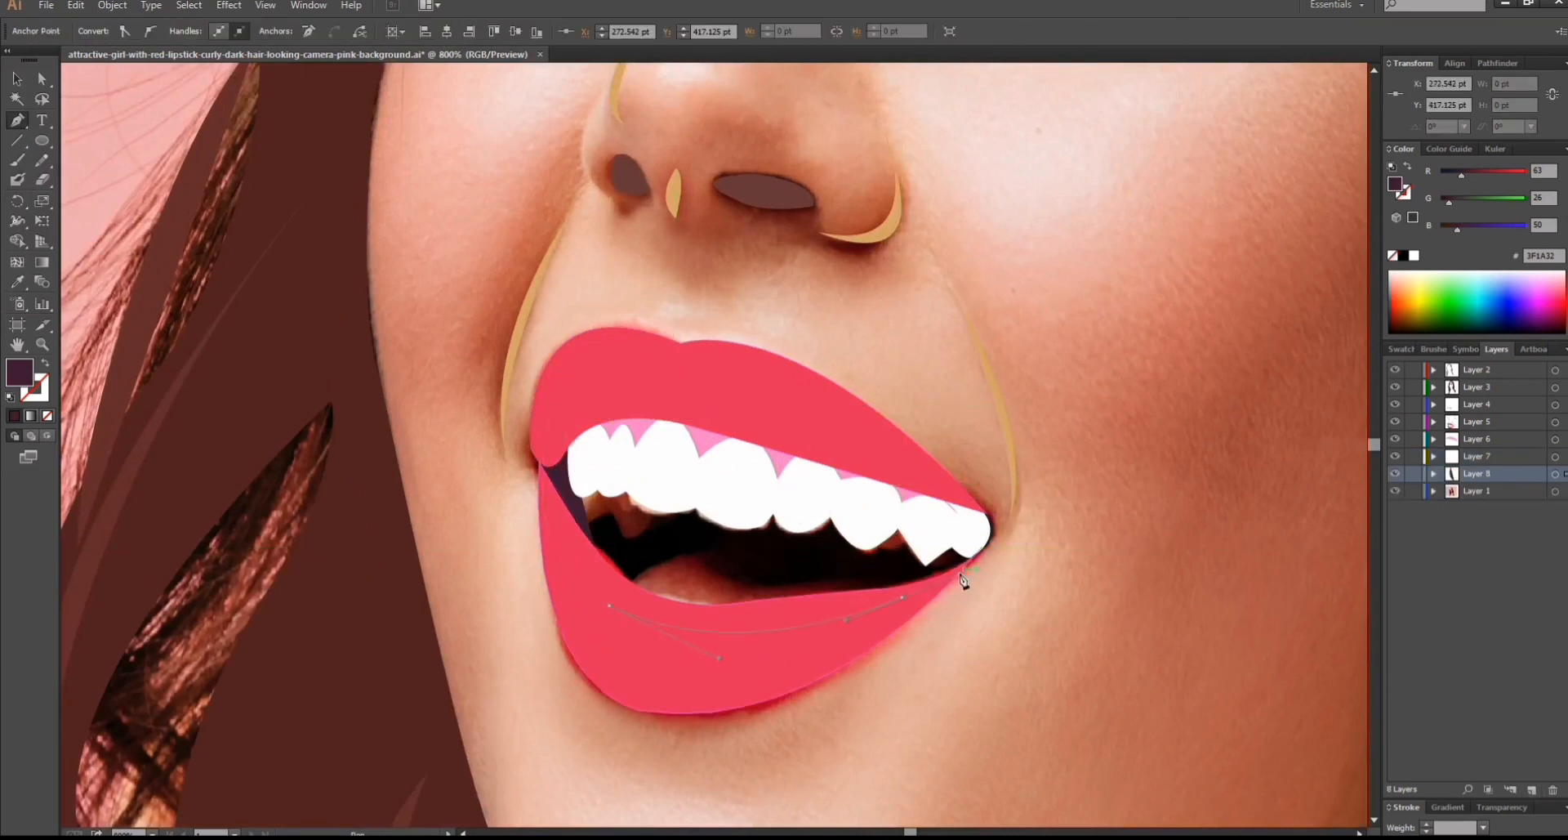
drag(901, 596, 944, 492)
drag(855, 440, 853, 439)
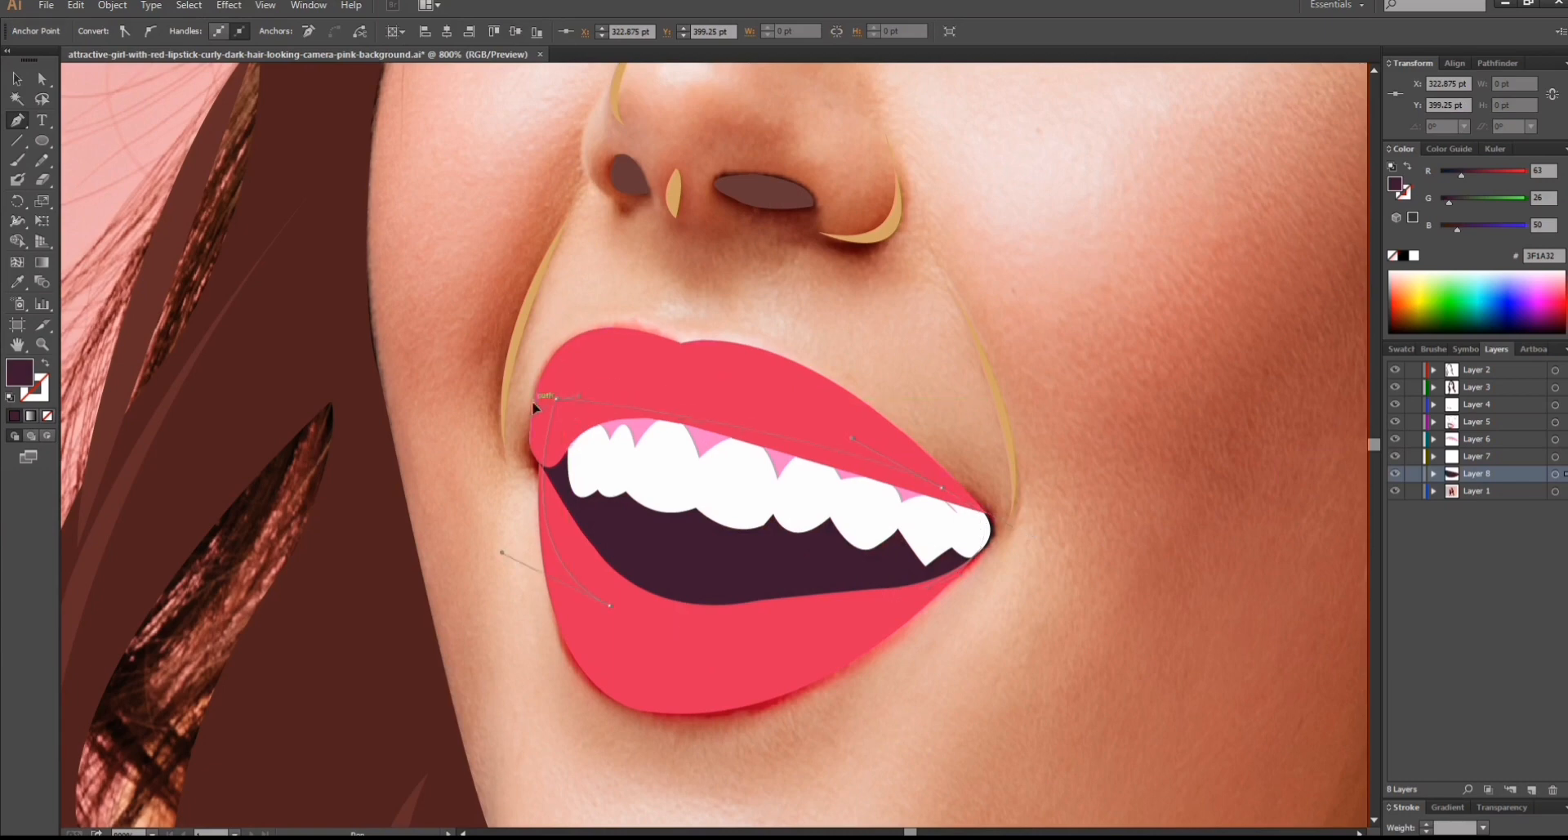
ctrl+click(1165, 298)
Review the lips, teeth and mouth interior against the whole portrait.
key(ctrl+minus)
key(ctrl+minus)
key(ctrl+minus)
key(ctrl+minus)
key(ctrl+minus)
key(ctrl+minus)
key(ctrl+minus)
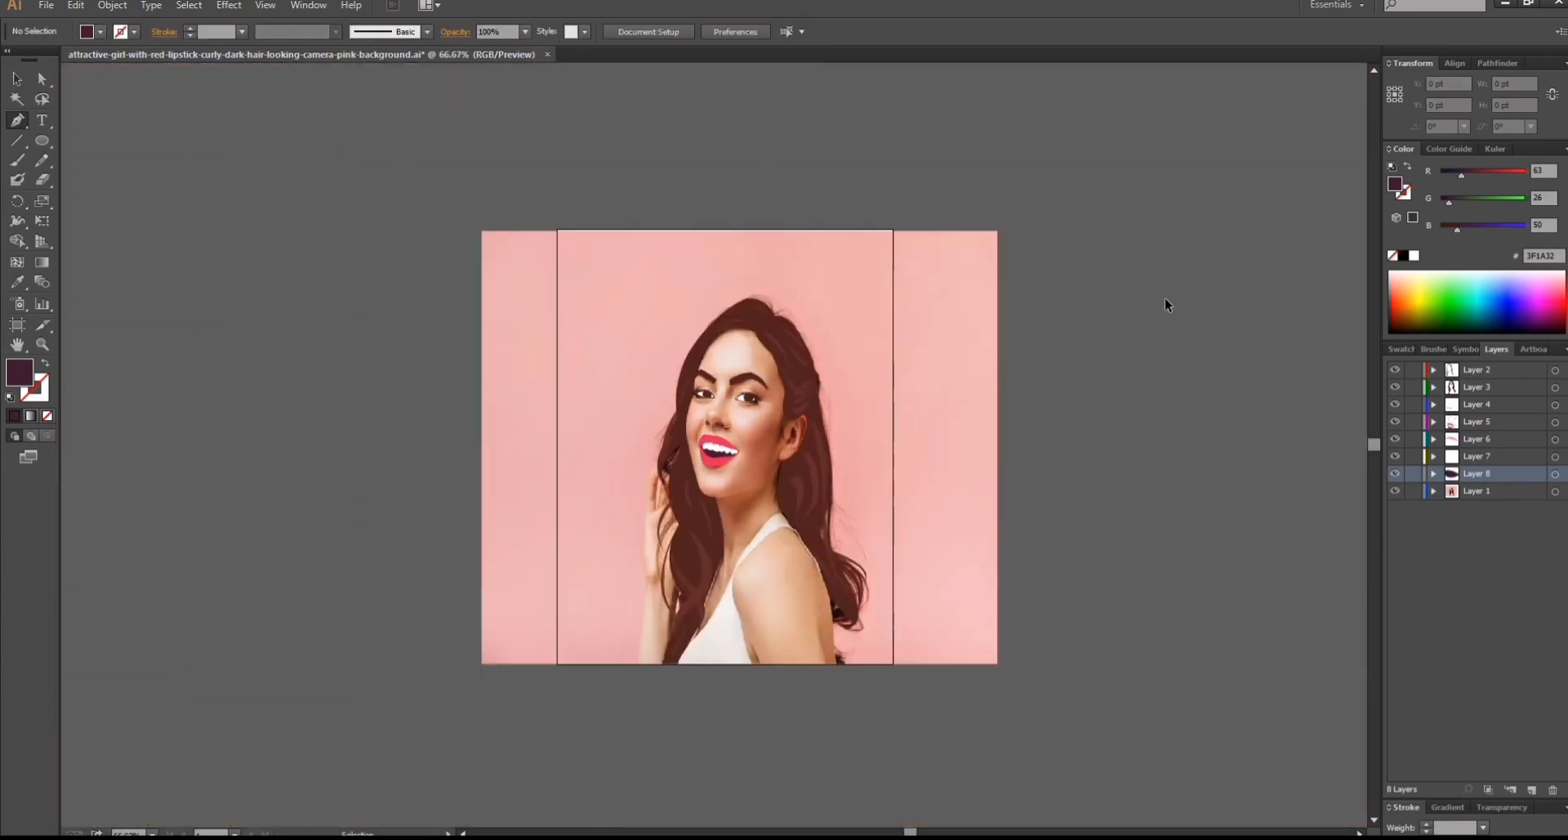
key(ctrl+plus)
key(ctrl+plus)
key(ctrl+plus)
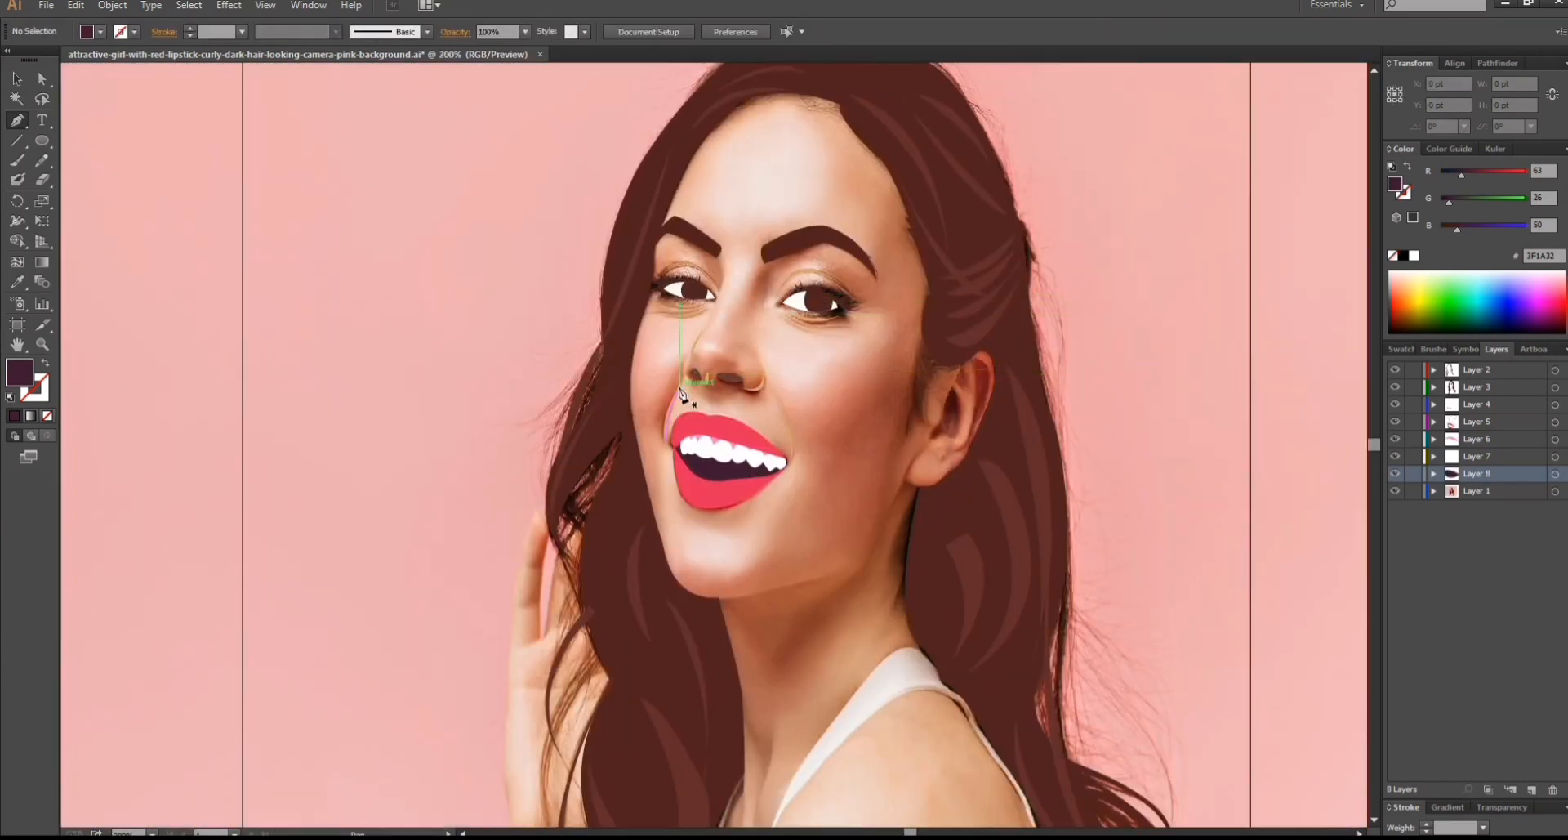
Trace the dark inner hollow of the ear as a closed shape on Layer 4, reusing the larger nostril's brown fill 663838.
click(17, 79)
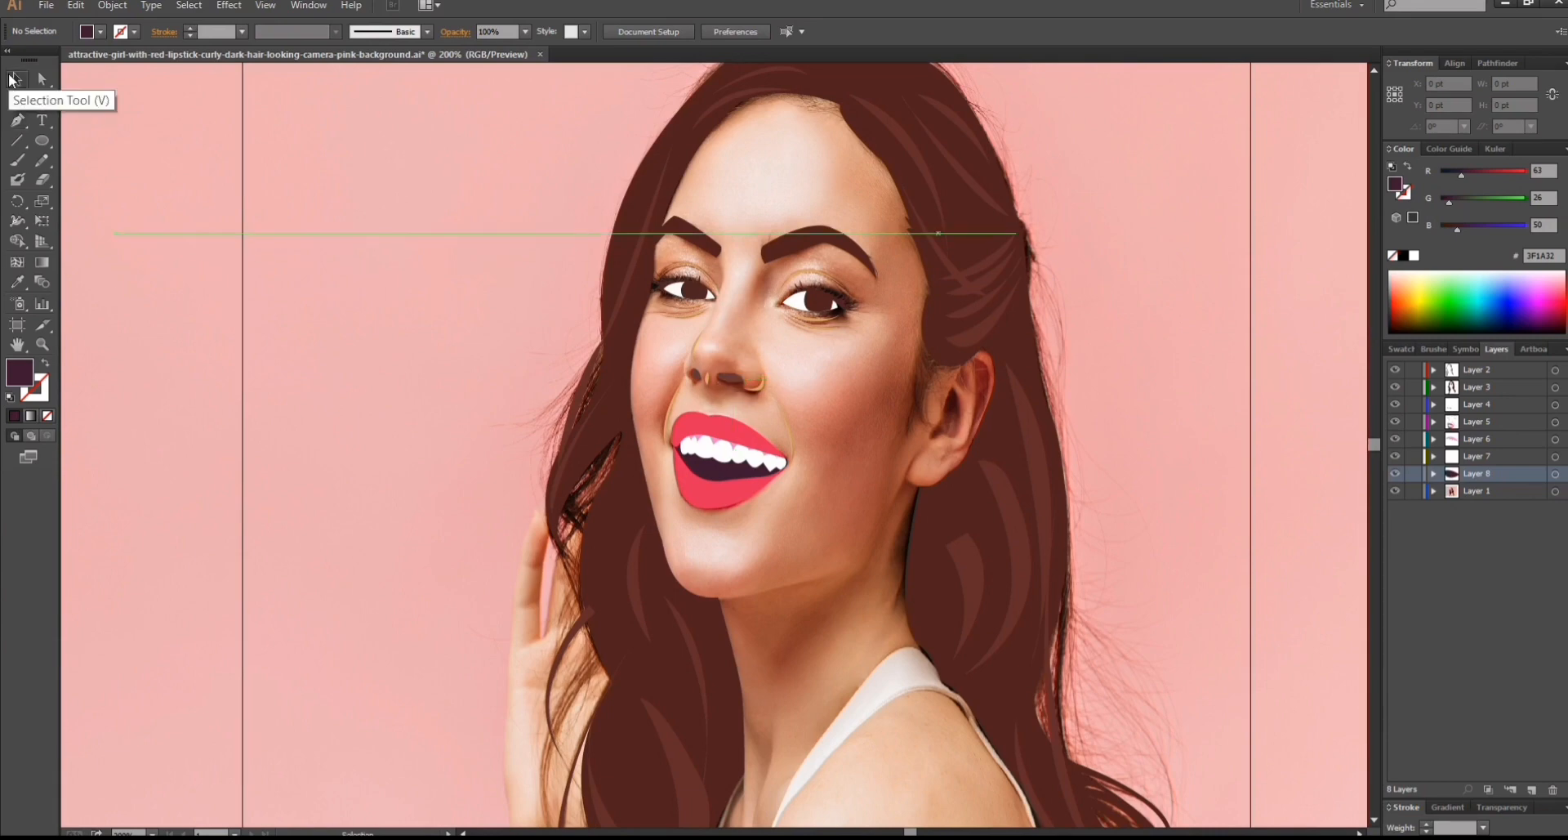
click(731, 385)
key(ctrl+plus)
key(ctrl+plus)
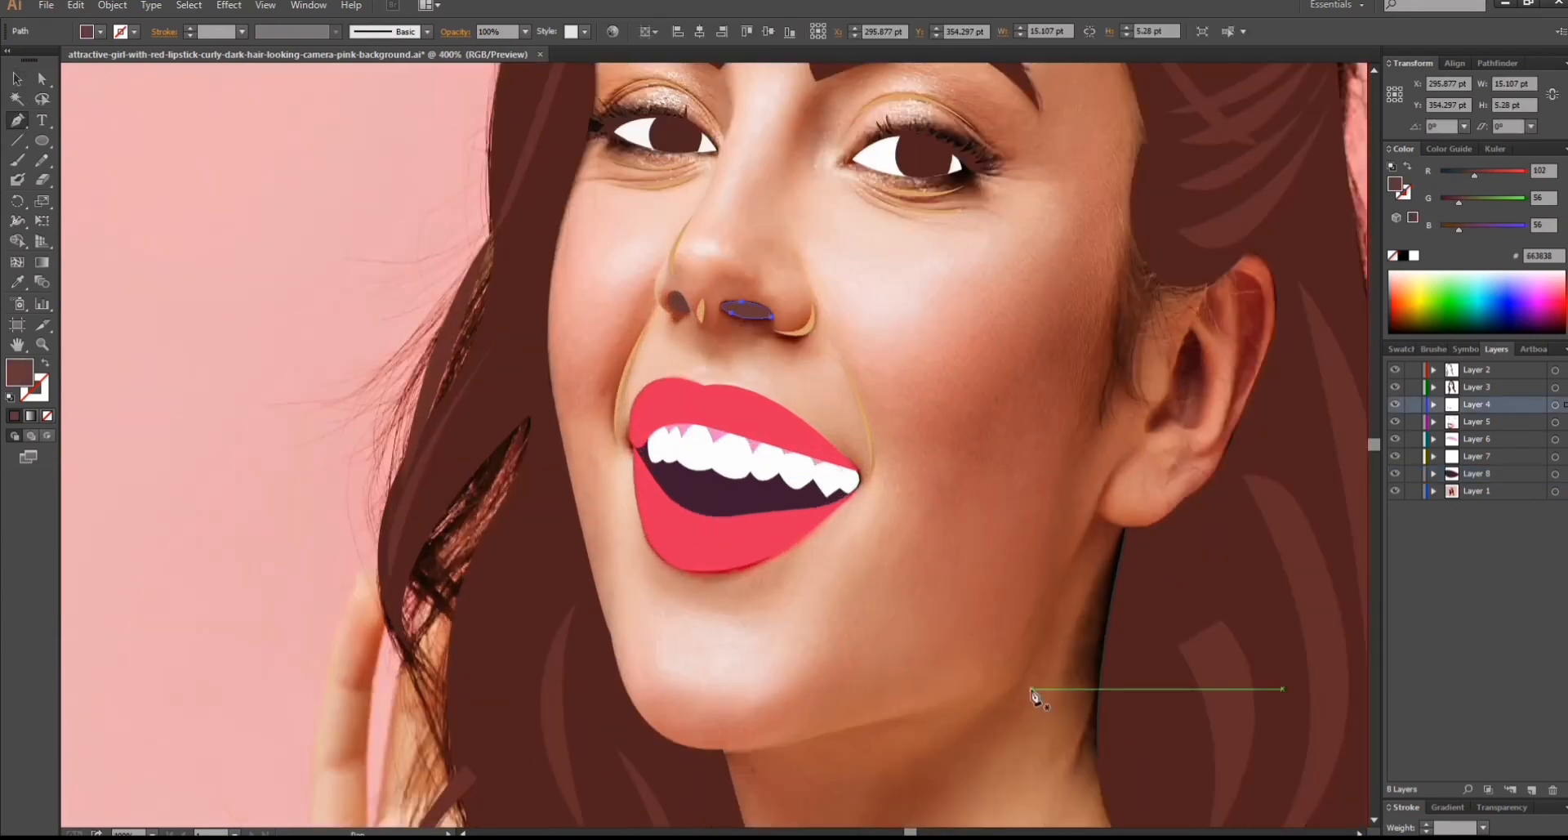
drag(1232, 367, 1070, 366)
click(1033, 323)
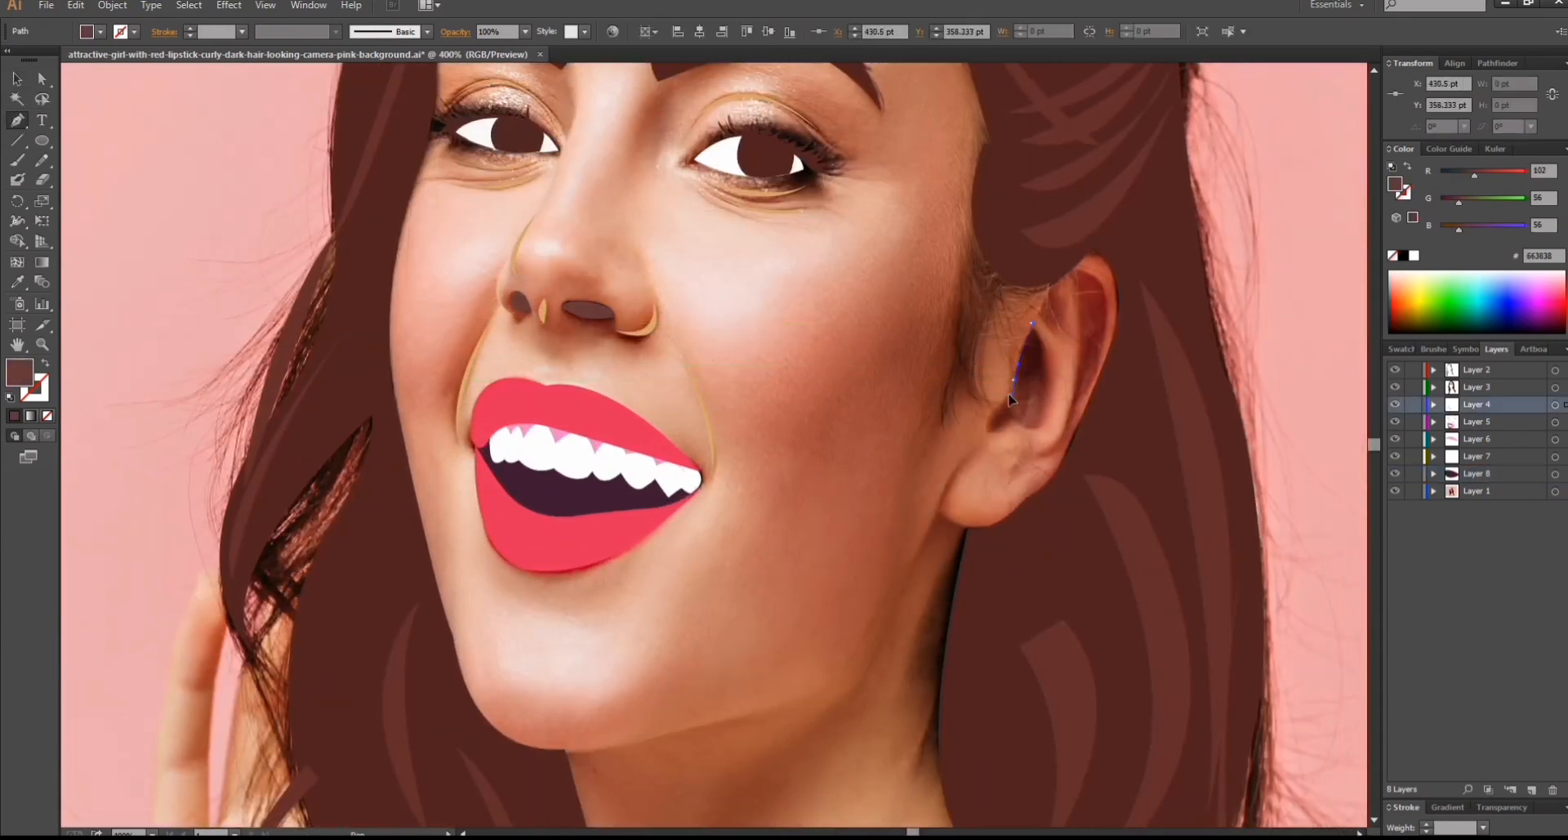
click(997, 415)
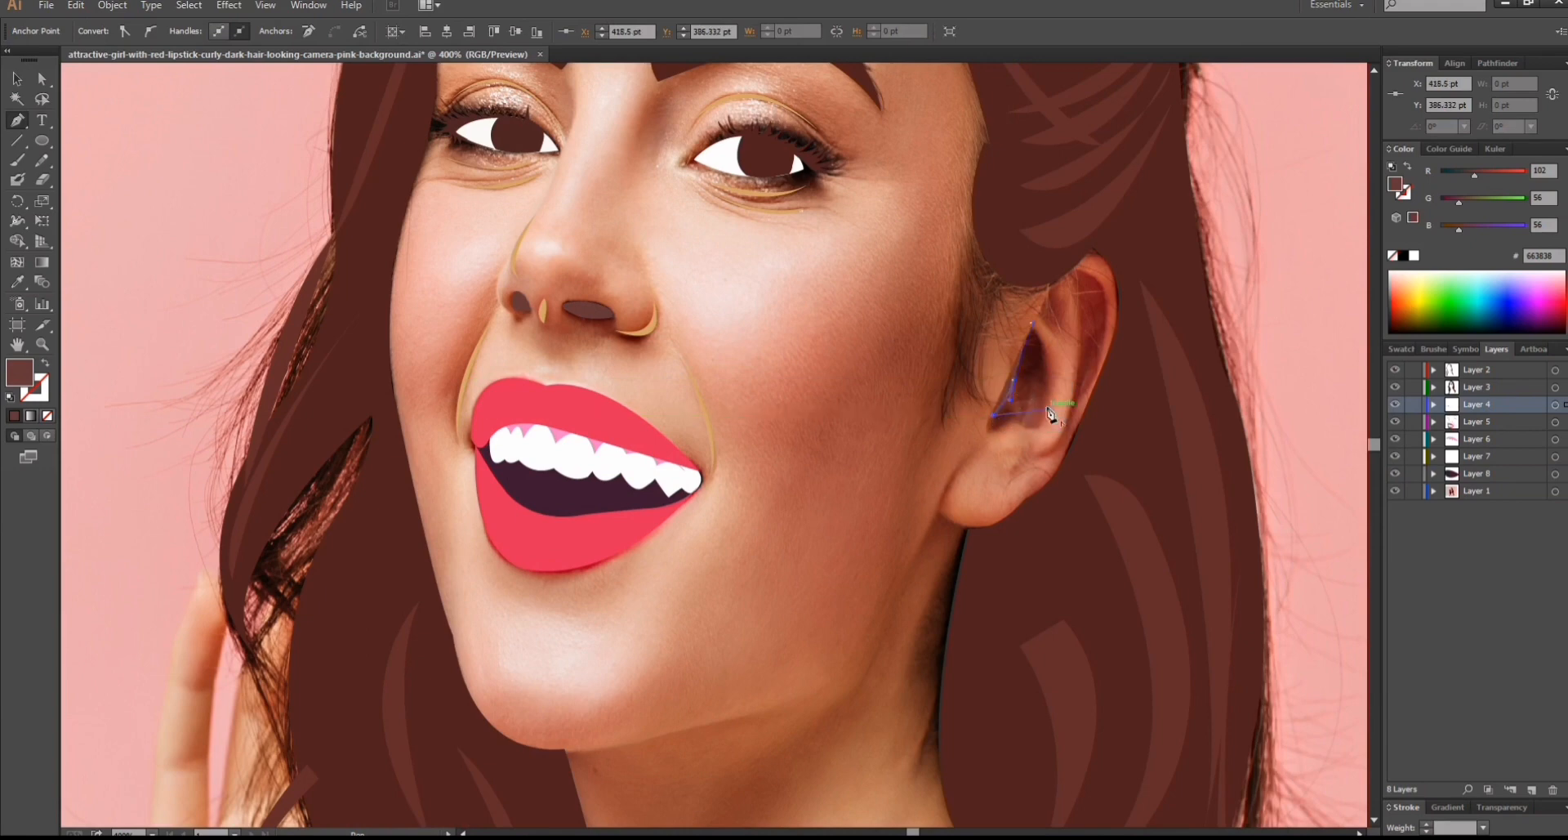
key(ctrl+z)
click(1016, 422)
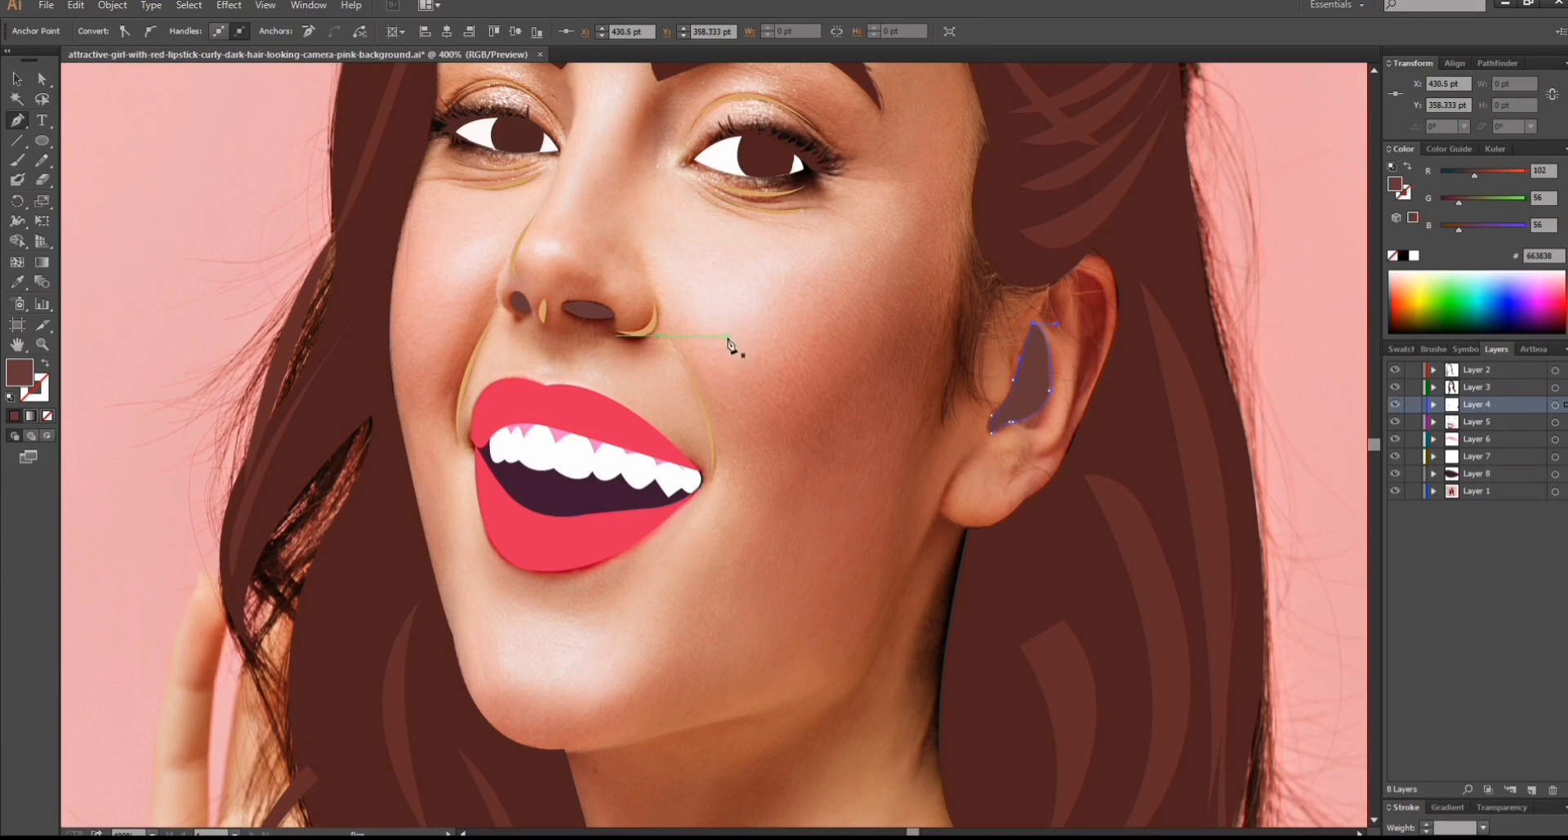
Trace the shadow inside the ear's outer rim as a closed shape on Layer 5, reusing the nostril crease's tan fill D3A267.
click(16, 79)
click(639, 330)
click(16, 120)
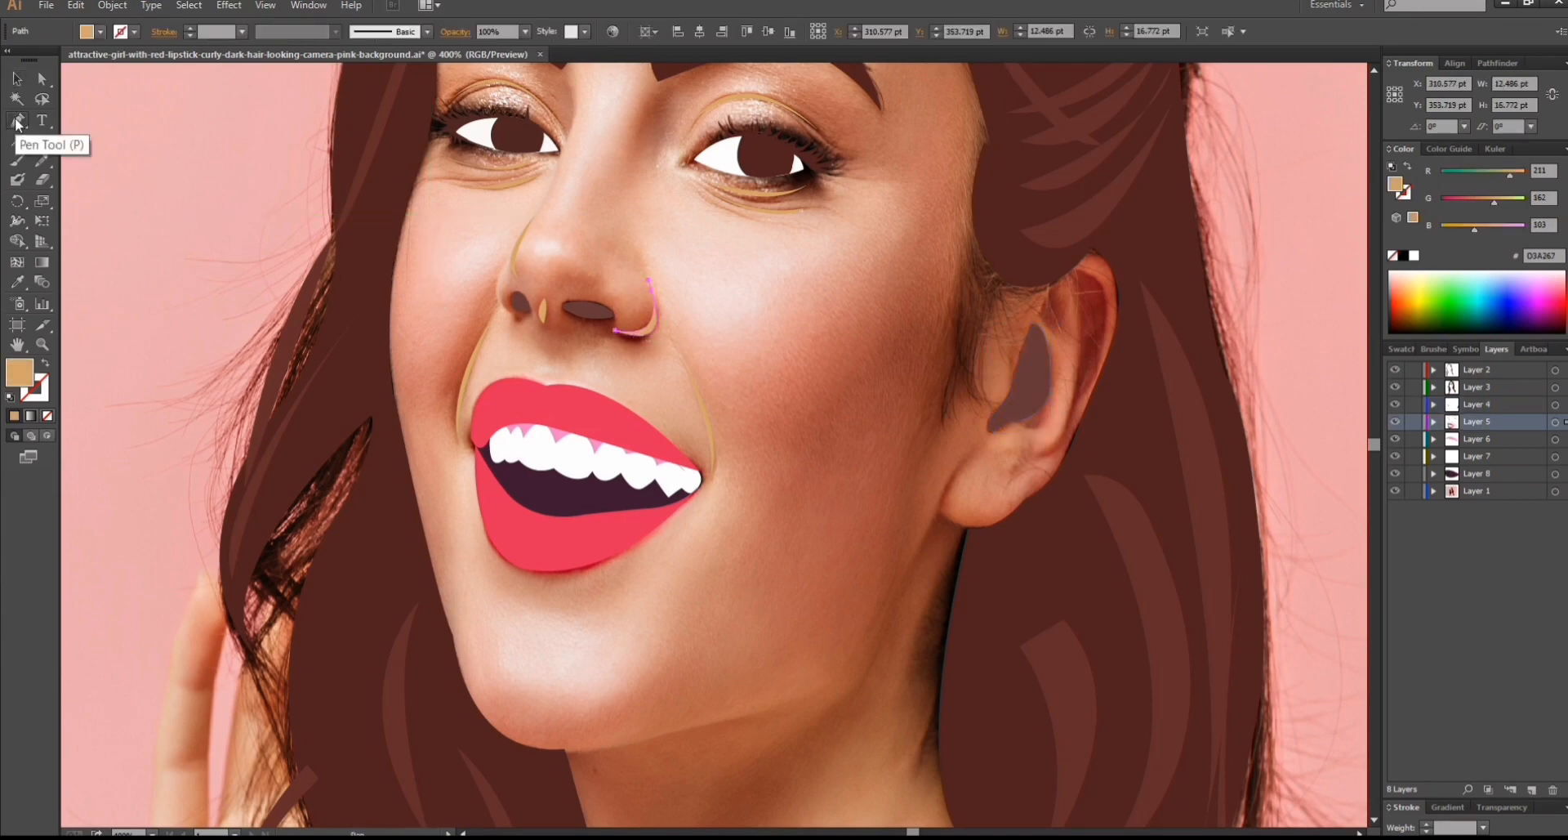
click(1072, 269)
click(1063, 434)
click(1093, 398)
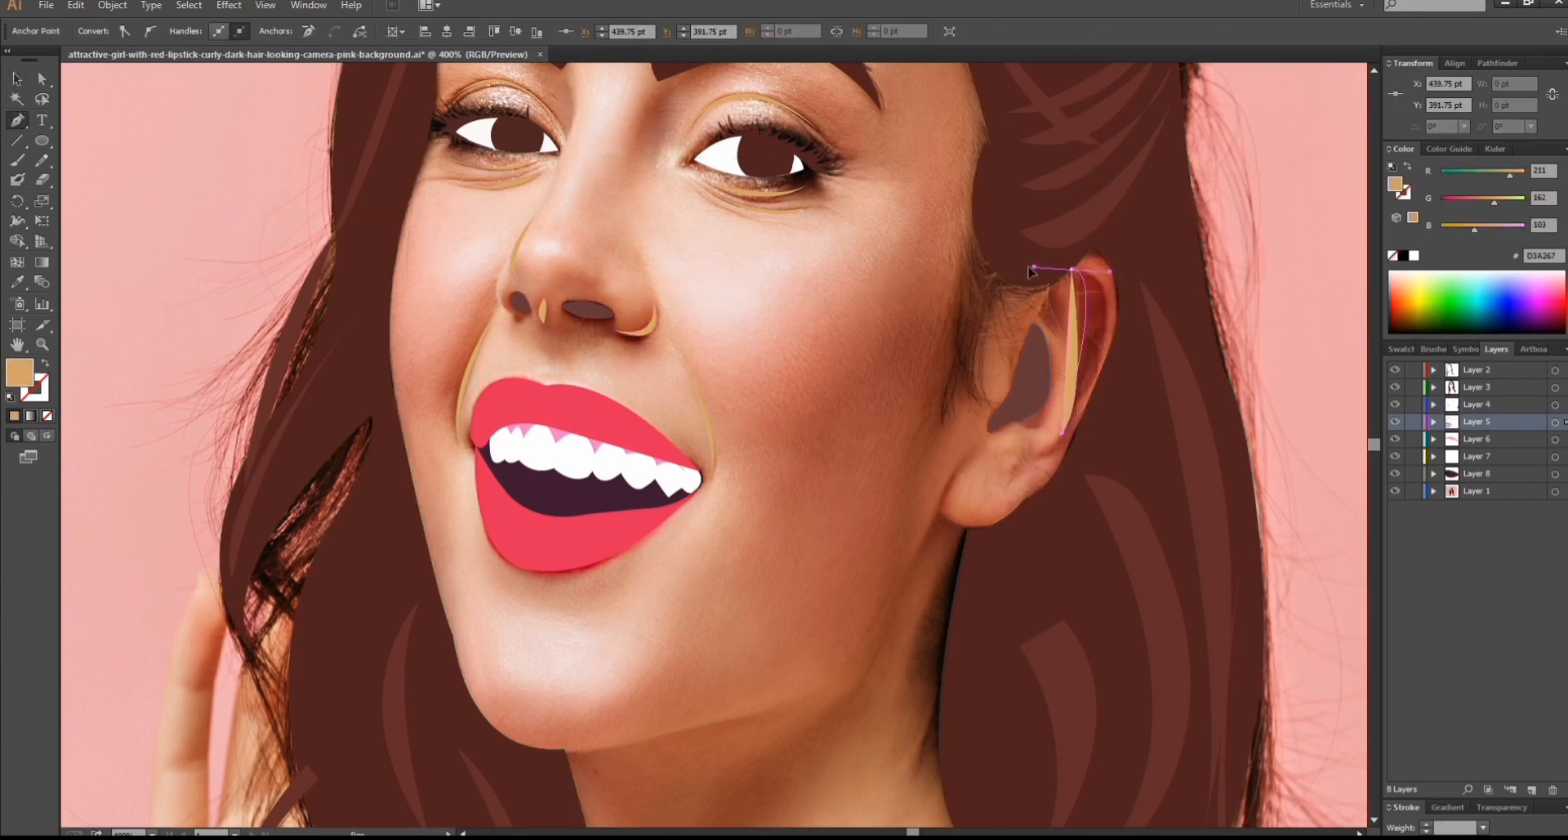
drag(999, 250, 991, 263)
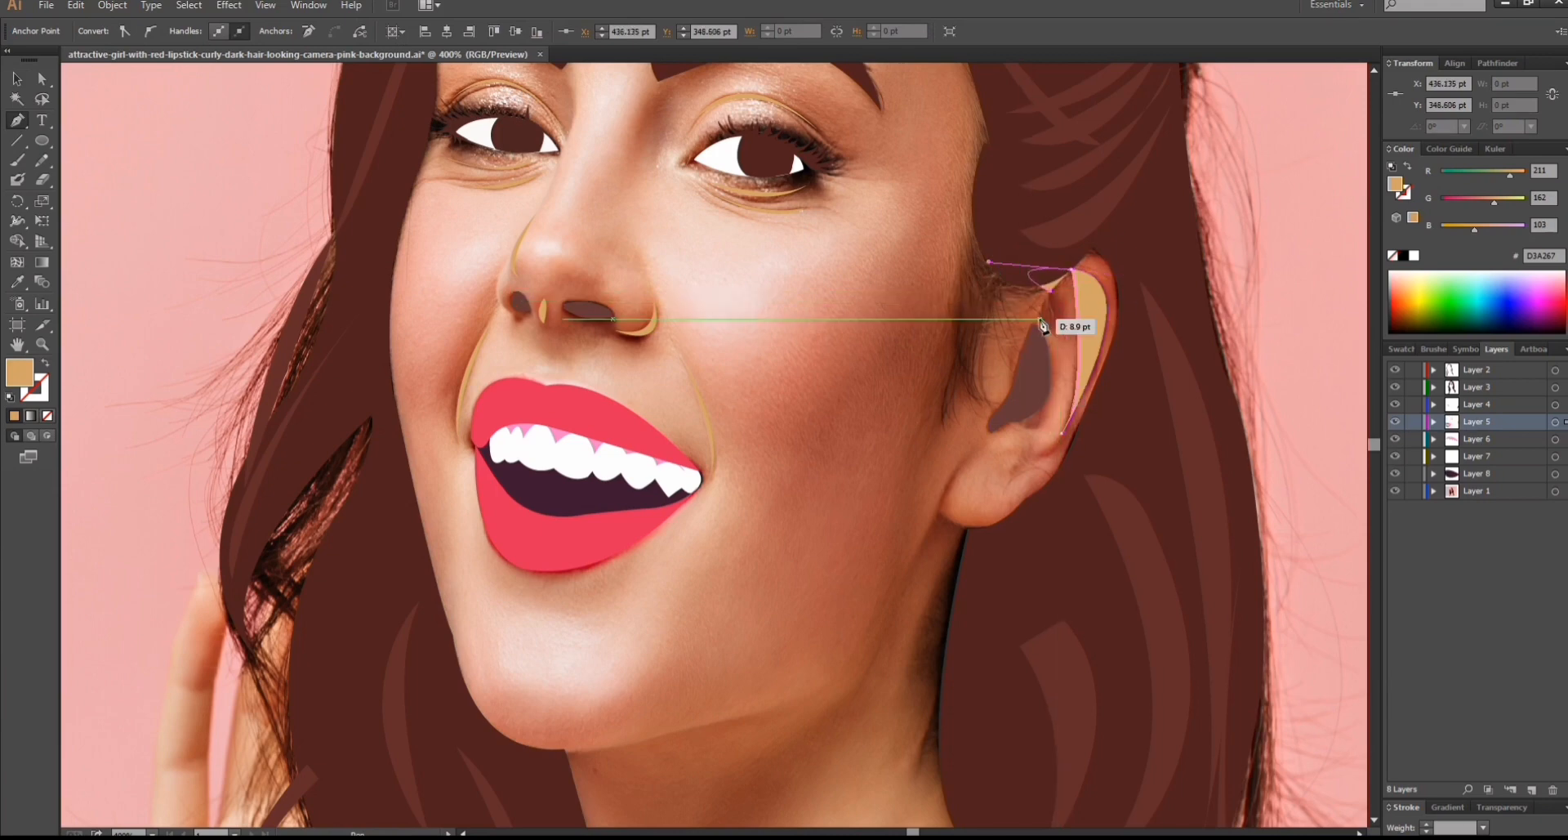
Trace a small closed tan shadow in the ear's upper fold, just above the dark inner hollow, and deselect it.
key(Delete)
key(Delete)
key(ctrl+z)
key(ctrl+z)
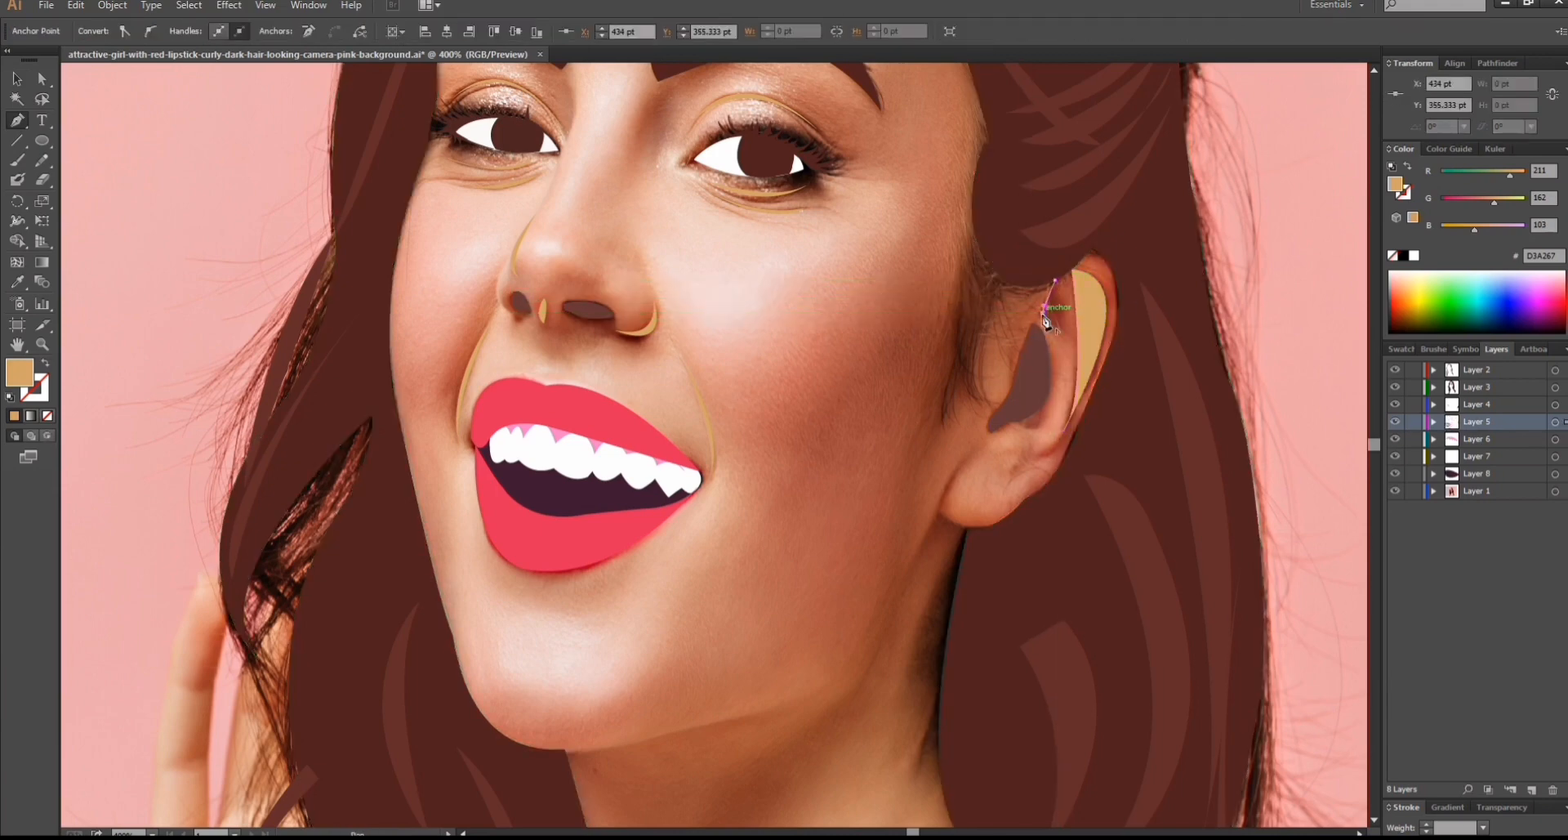
drag(1066, 350, 1304, 244)
key(Delete)
scroll(1278, 234, down, 8)
scroll(1271, 225, up, 11)
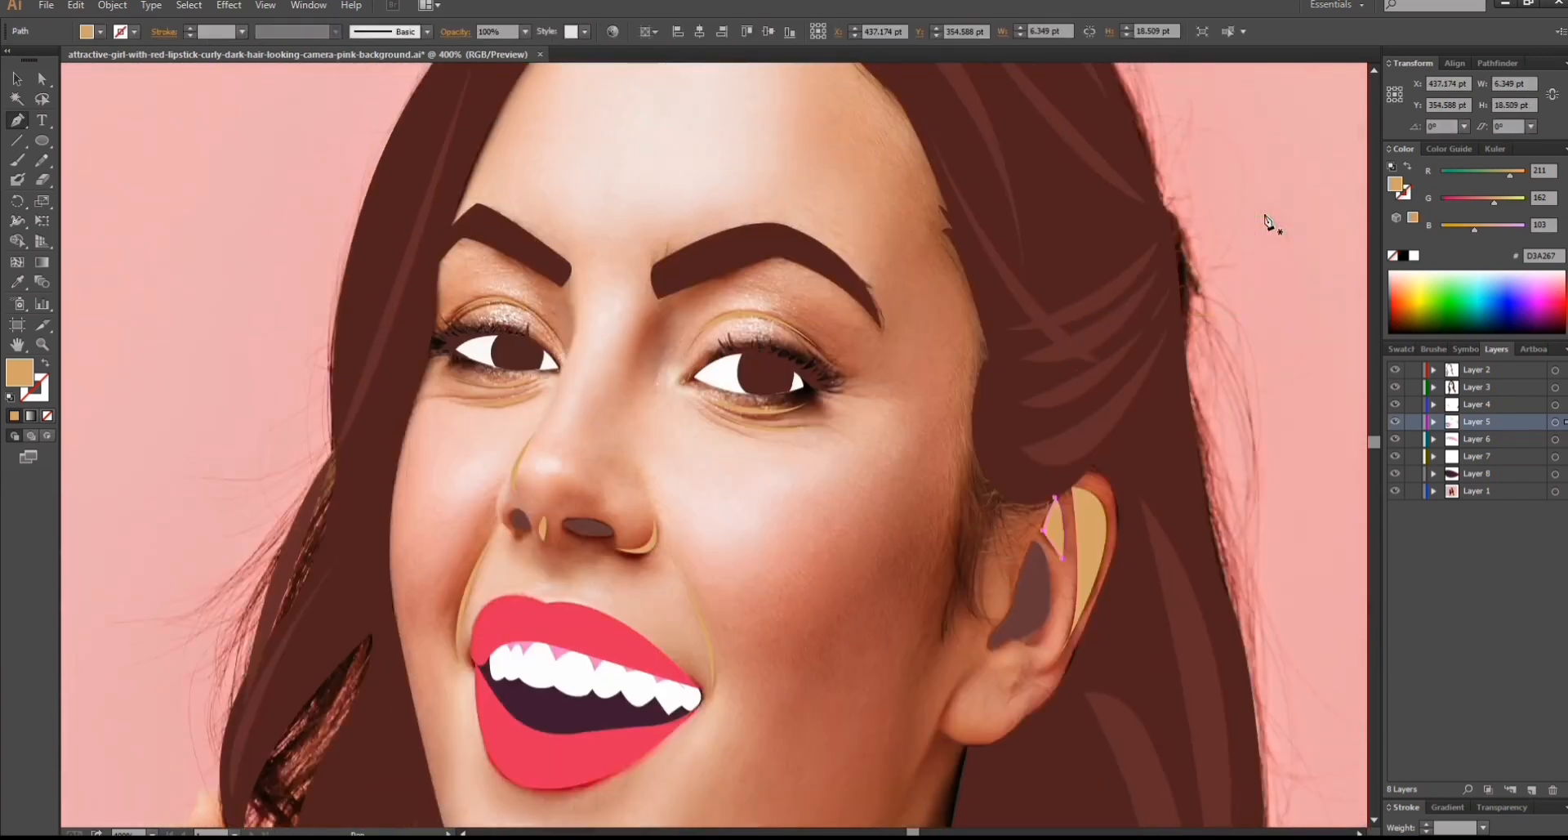
ctrl+click(260, 290)
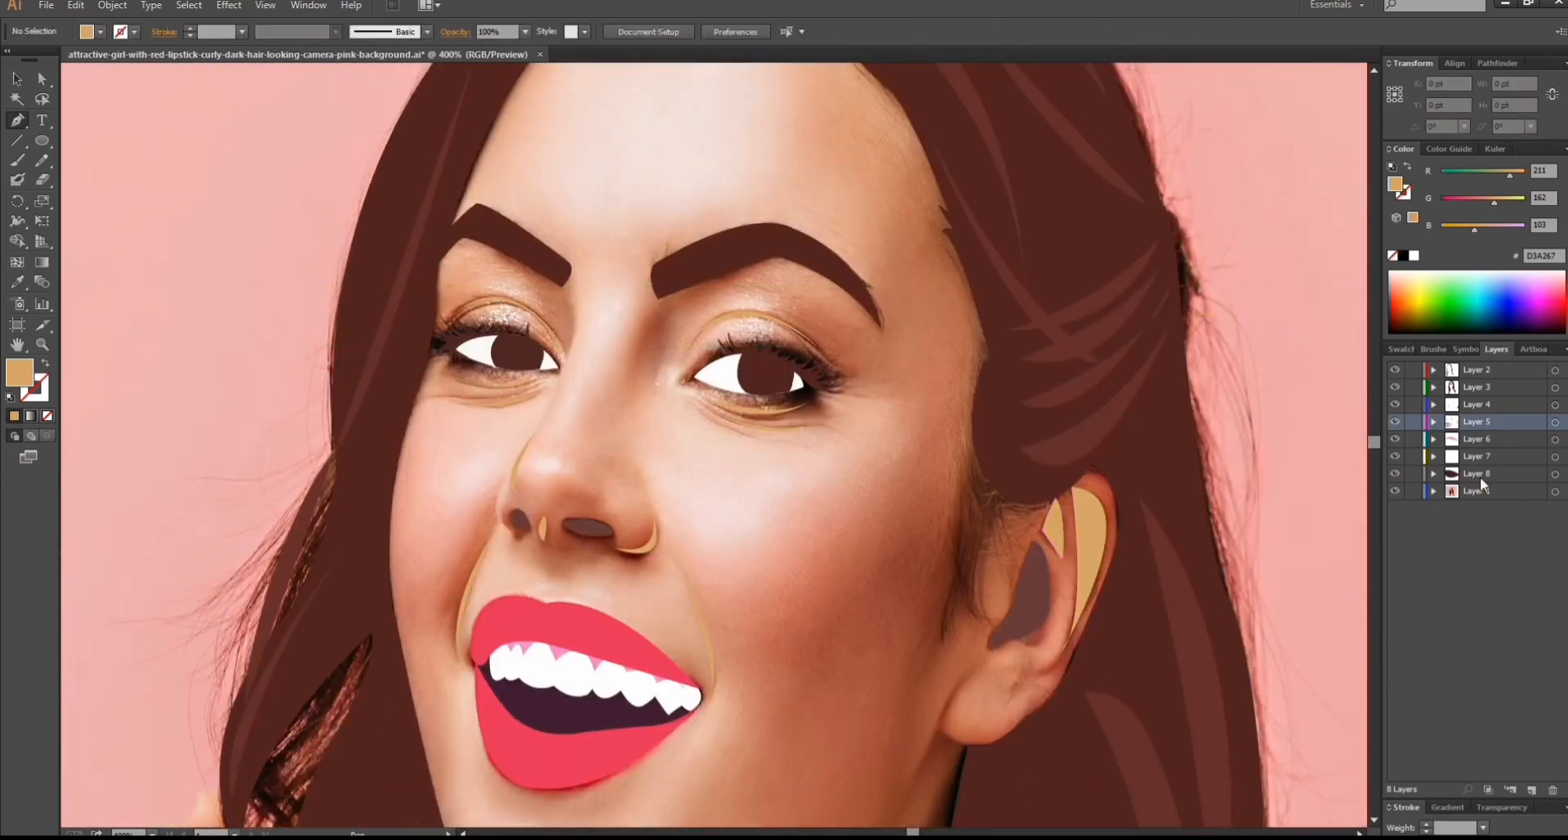
Add a new layer directly above Layer 1 and set the fill colour to light skin tone F9D3A5.
click(1486, 492)
click(1532, 789)
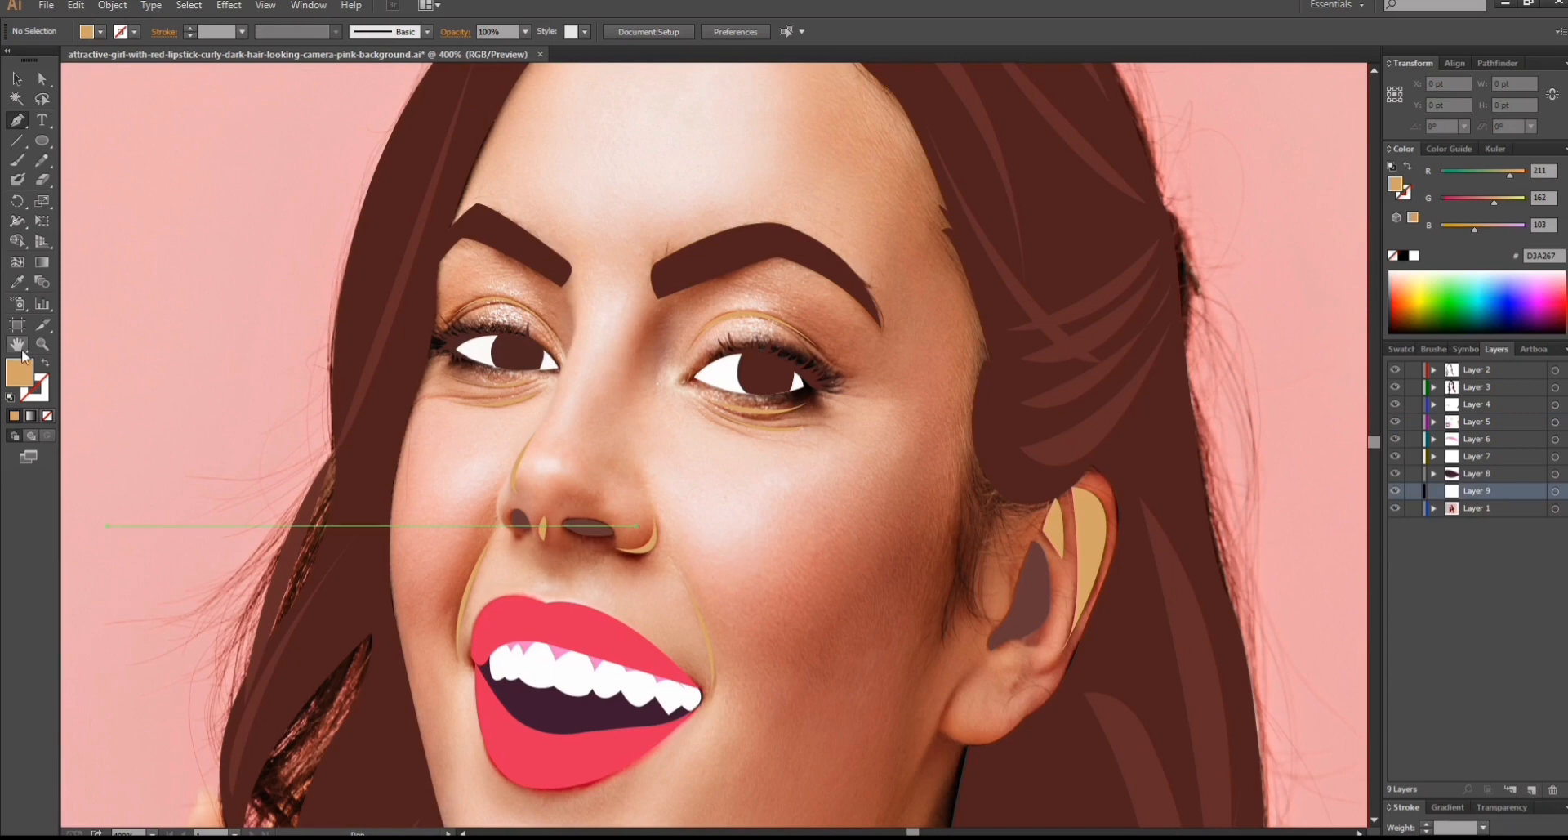
double_click(19, 372)
drag(74, 67, 89, 66)
click(408, 59)
Start the skin base outline under the hair, from the temple over the head, behind the ear and along the neckline to the chest.
key(ctrl+minus)
key(ctrl+minus)
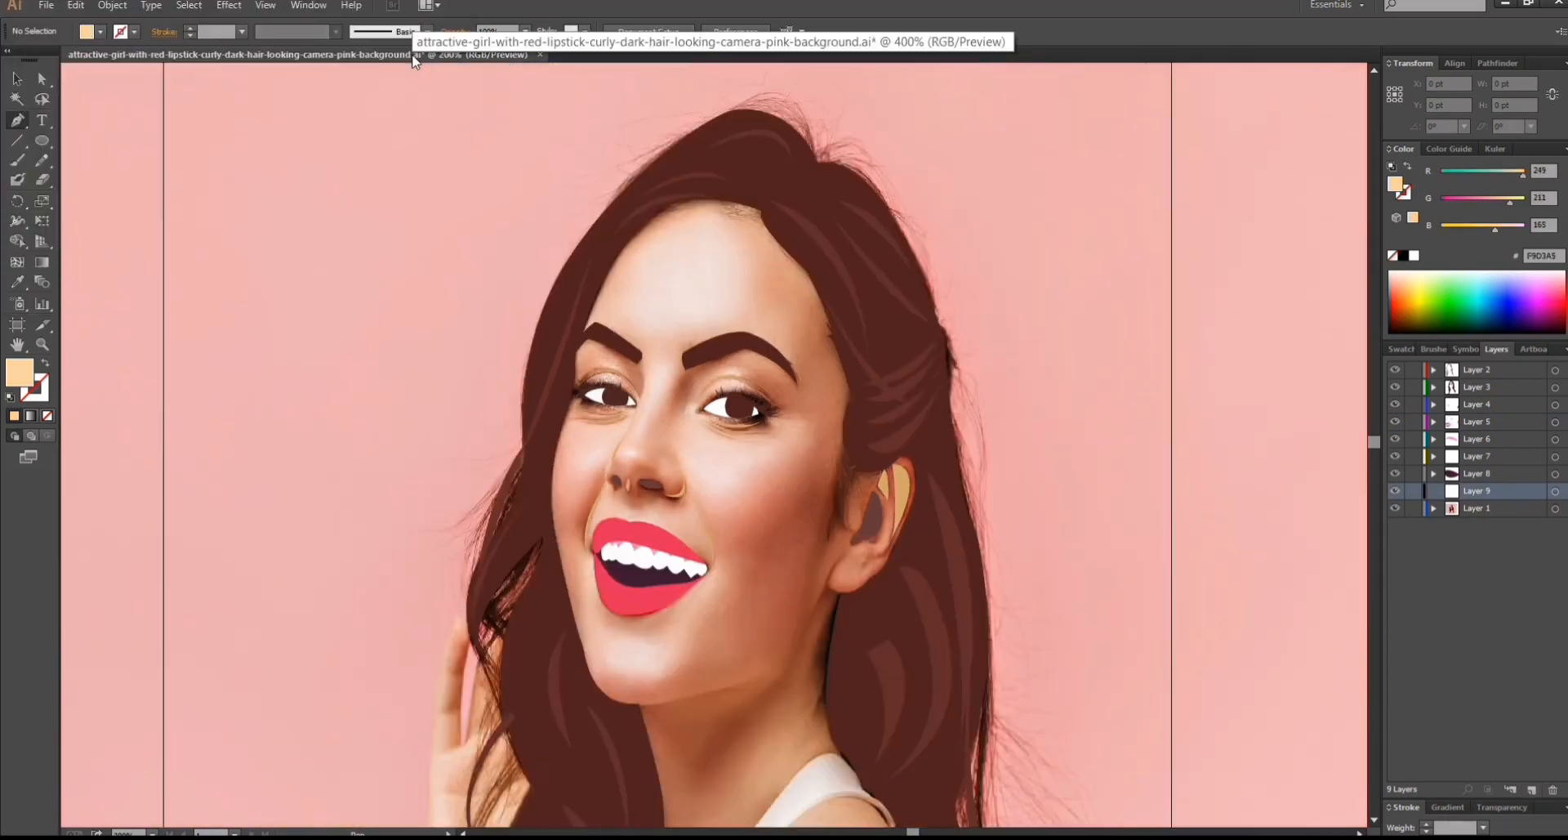
click(561, 321)
drag(777, 179, 892, 271)
drag(894, 629, 823, 743)
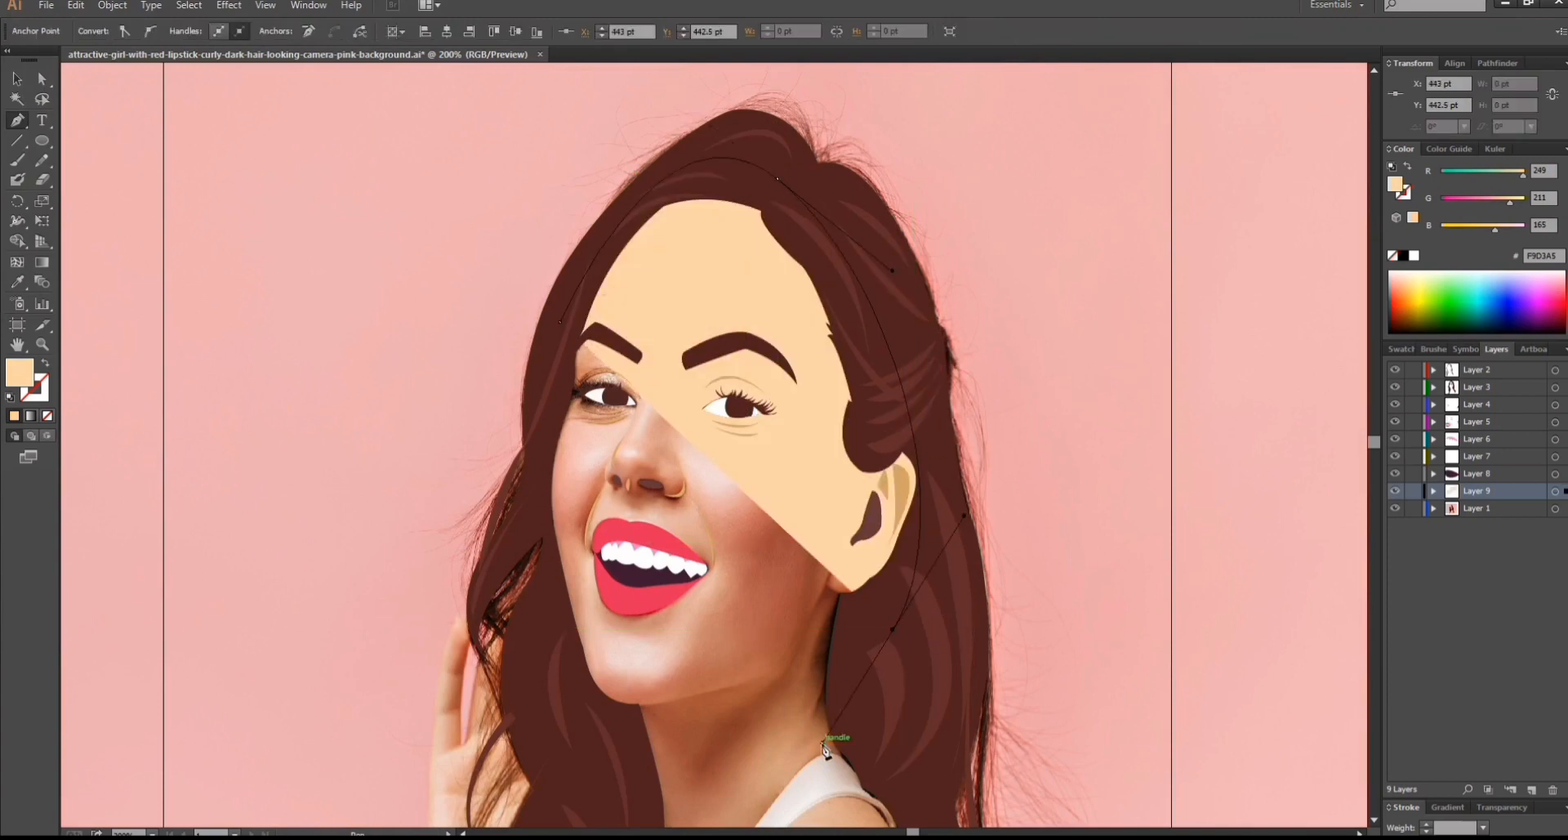
scroll(825, 743, down, 3)
click(894, 451)
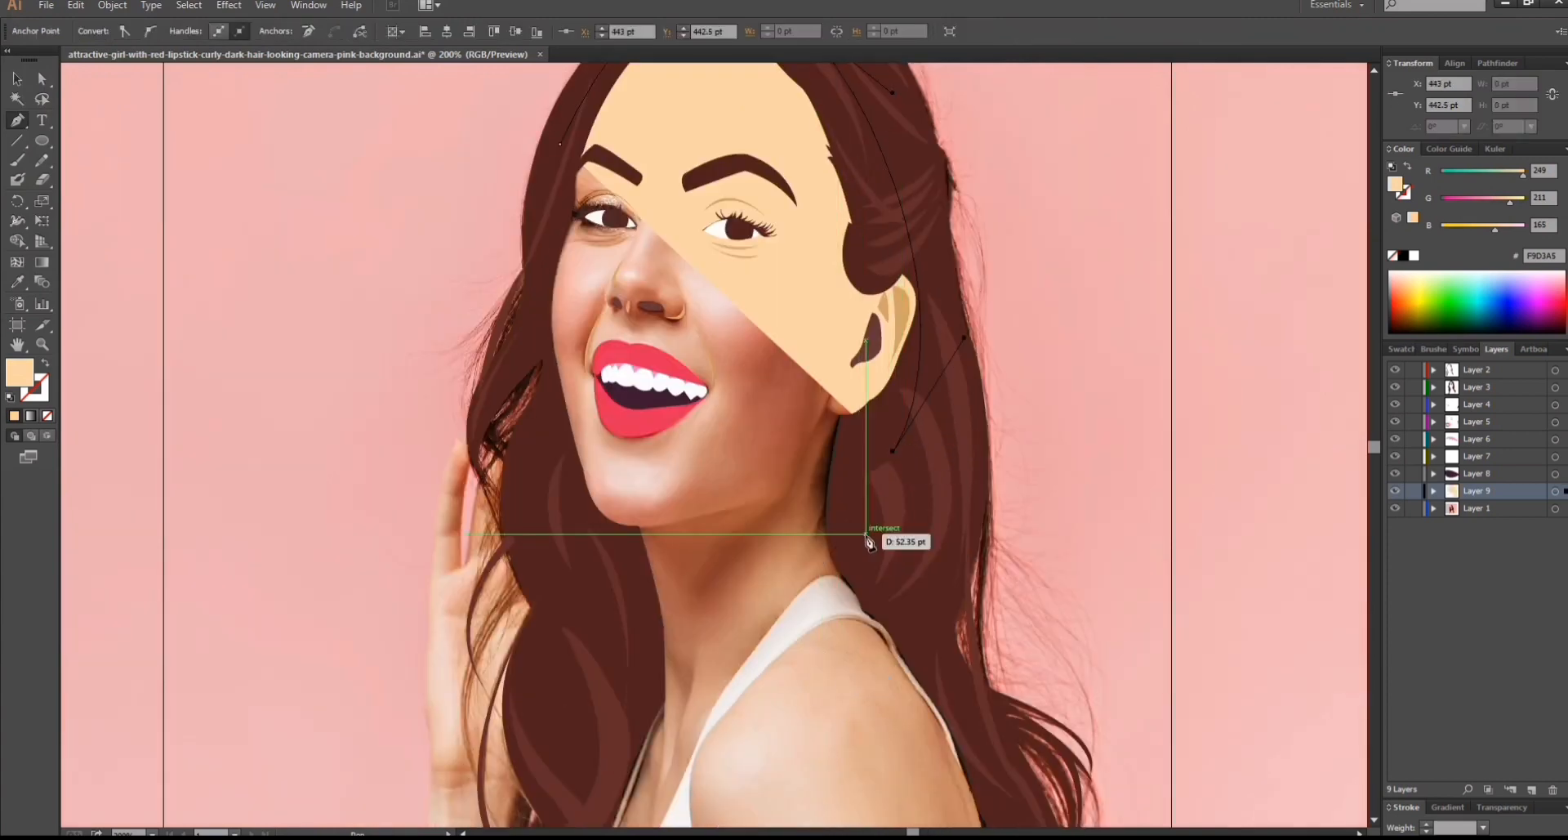
click(845, 576)
scroll(734, 677, down, 1)
drag(726, 646, 539, 816)
scroll(653, 735, down, 3)
scroll(543, 821, down, 2)
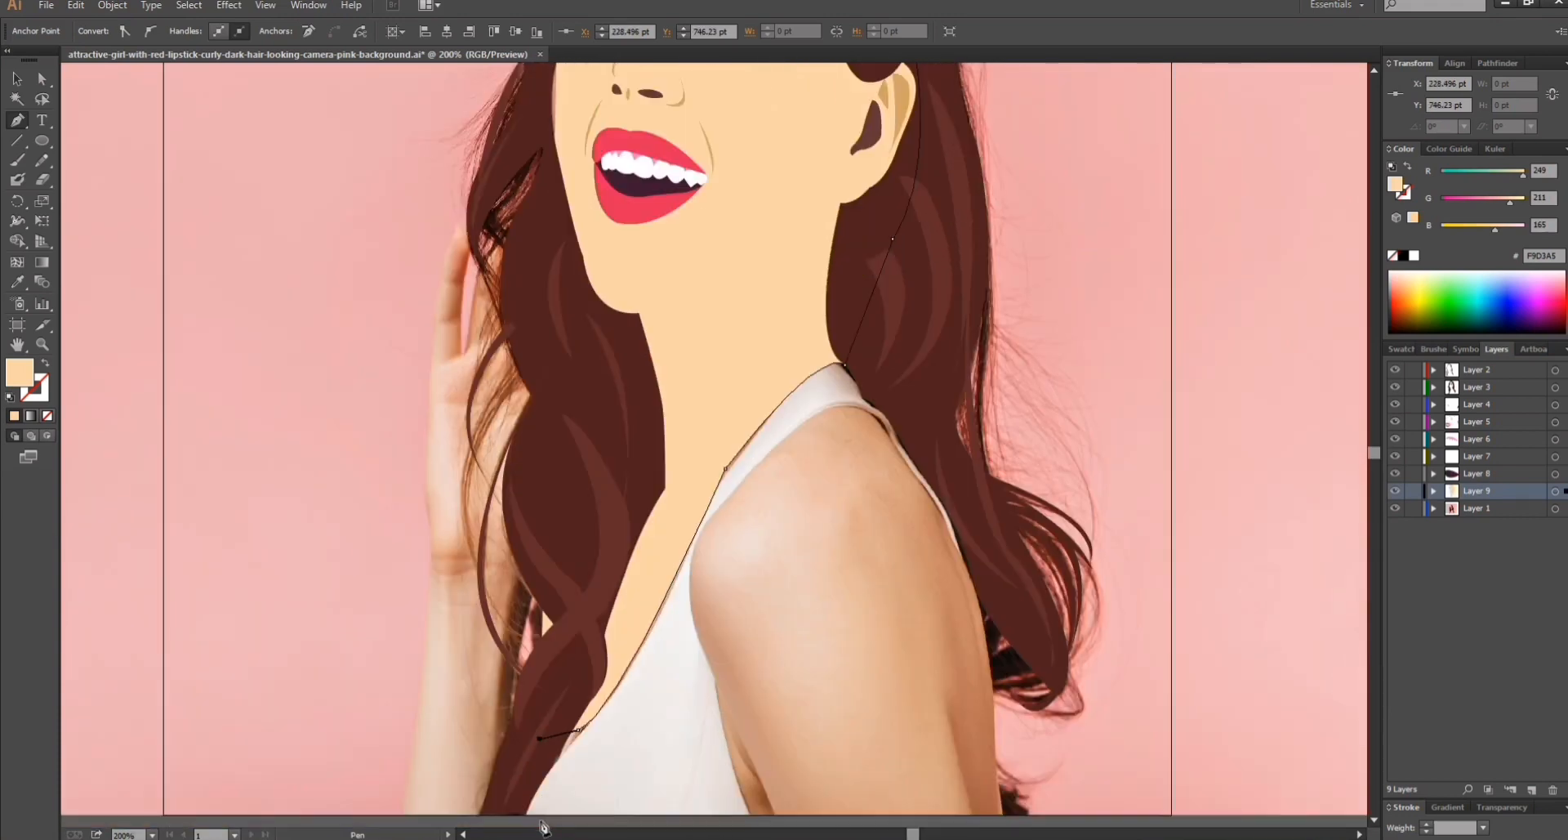
Finish the skin base outline back up beneath the long front hair to the temple, close the shape and deselect it.
key(ctrl+z)
click(519, 766)
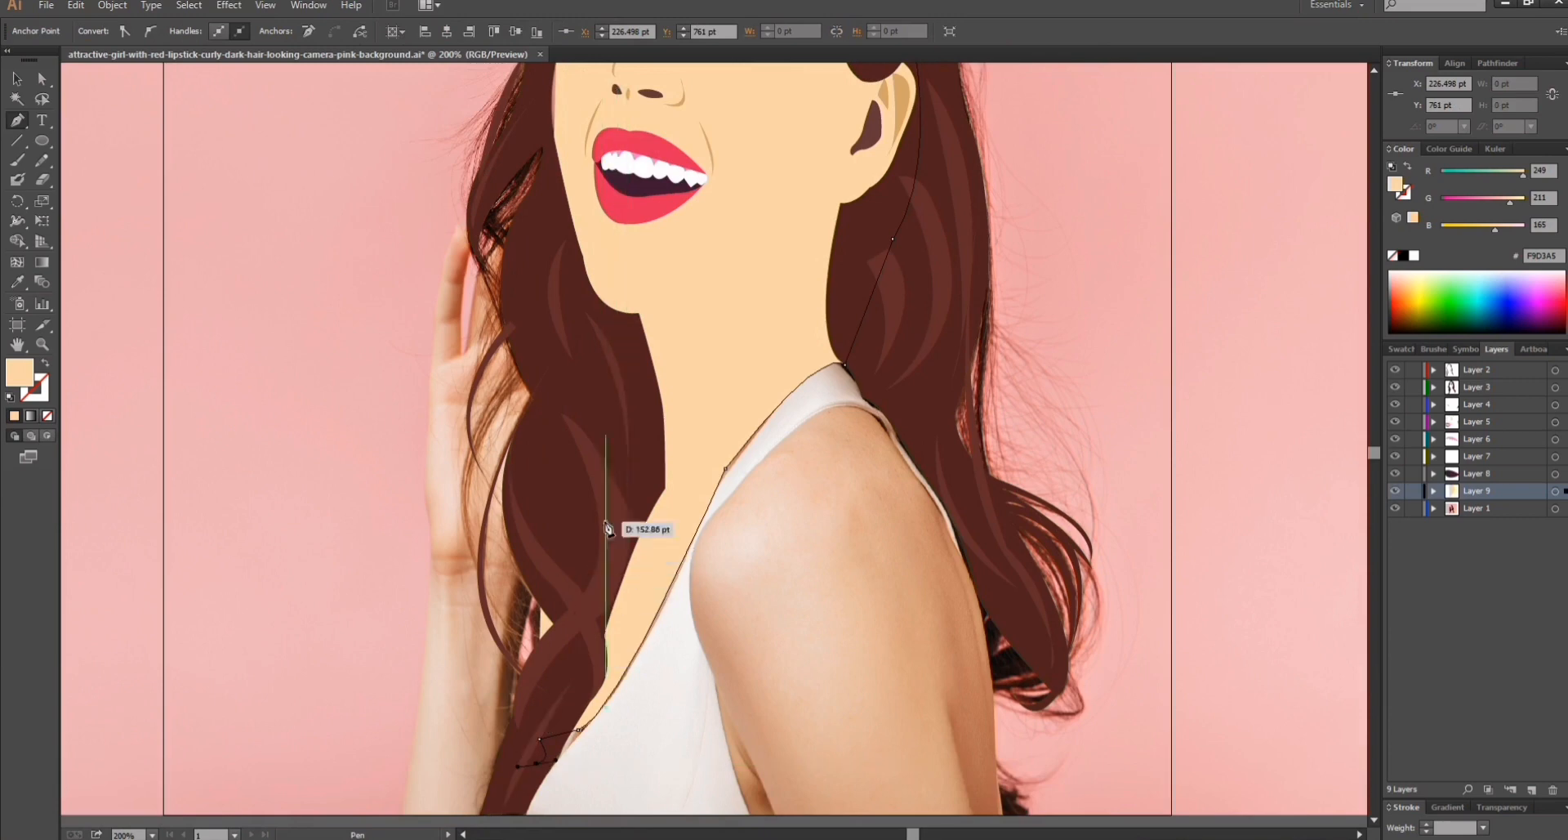
drag(605, 521, 623, 460)
scroll(624, 460, up, 7)
drag(549, 526, 546, 494)
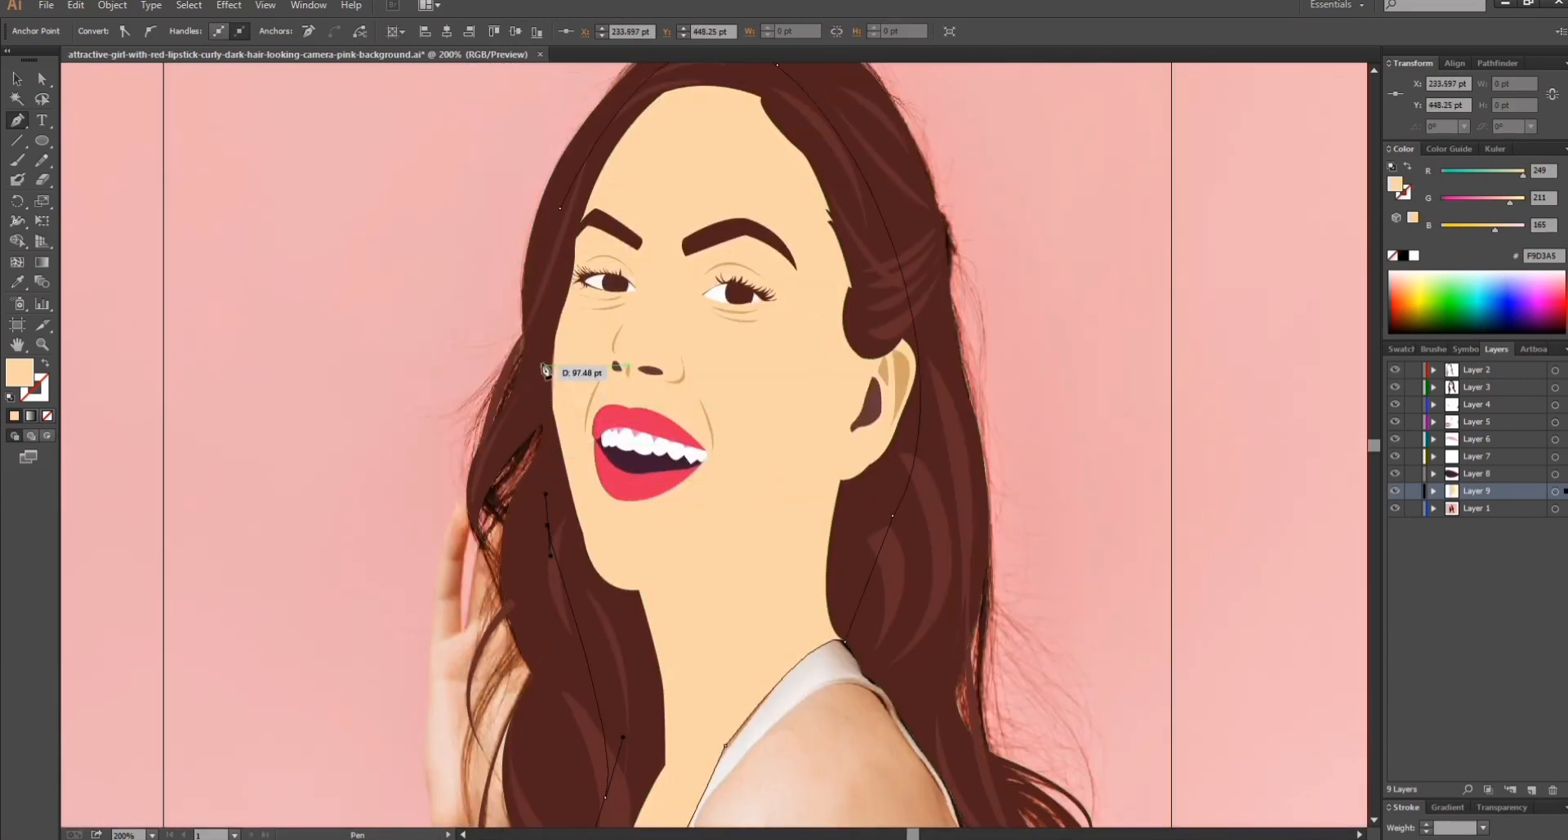
drag(542, 364, 534, 333)
scroll(732, 141, up, 2)
click(560, 288)
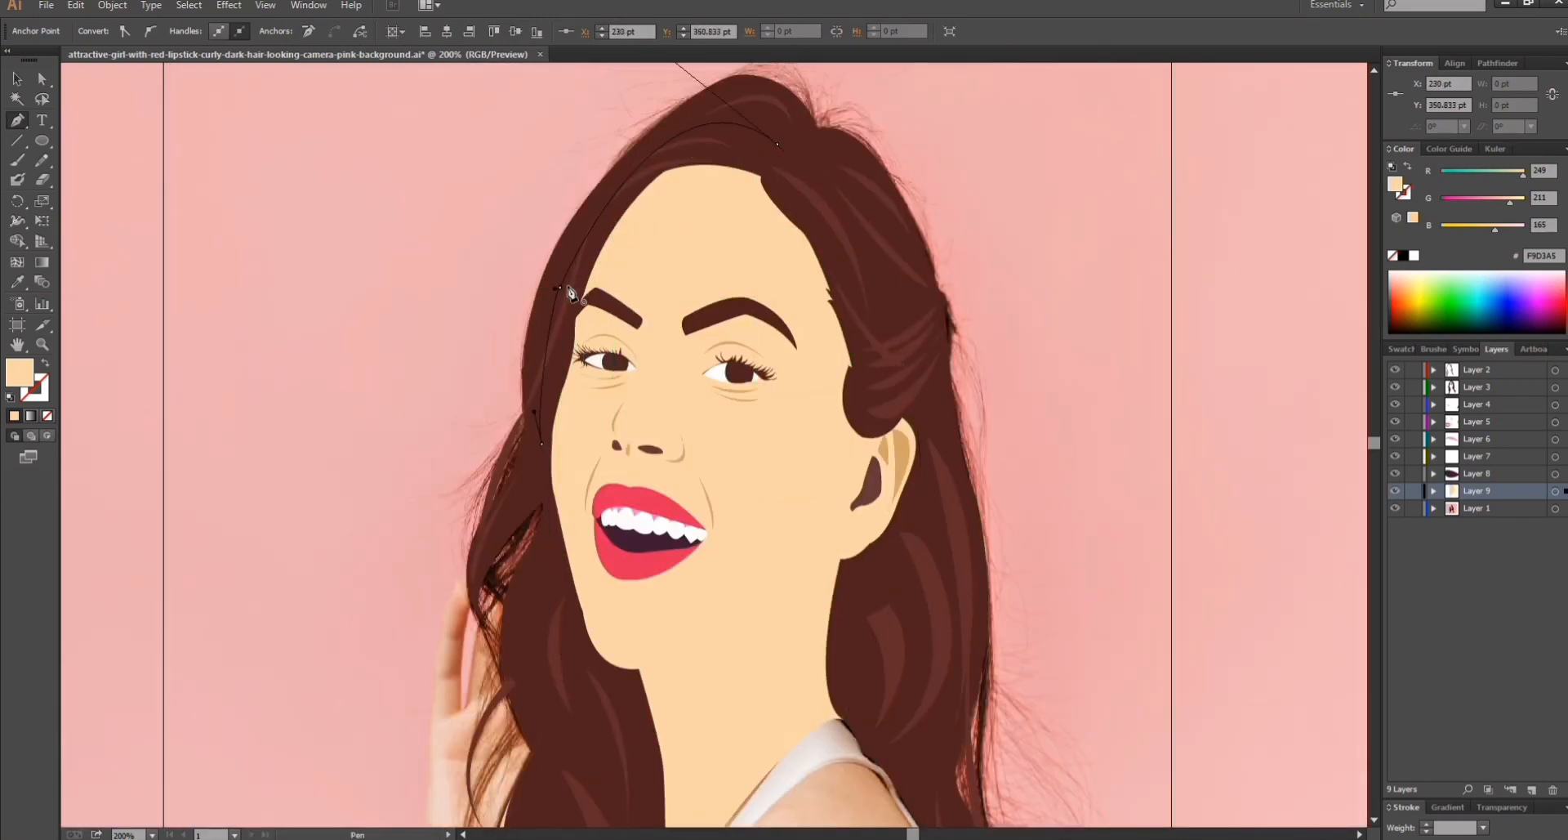
ctrl+click(1120, 281)
Review the whole artwork with the photo on Layer 1 hidden, and show the photo again.
scroll(1120, 280, down, 3)
key(ctrl+minus)
key(ctrl+minus)
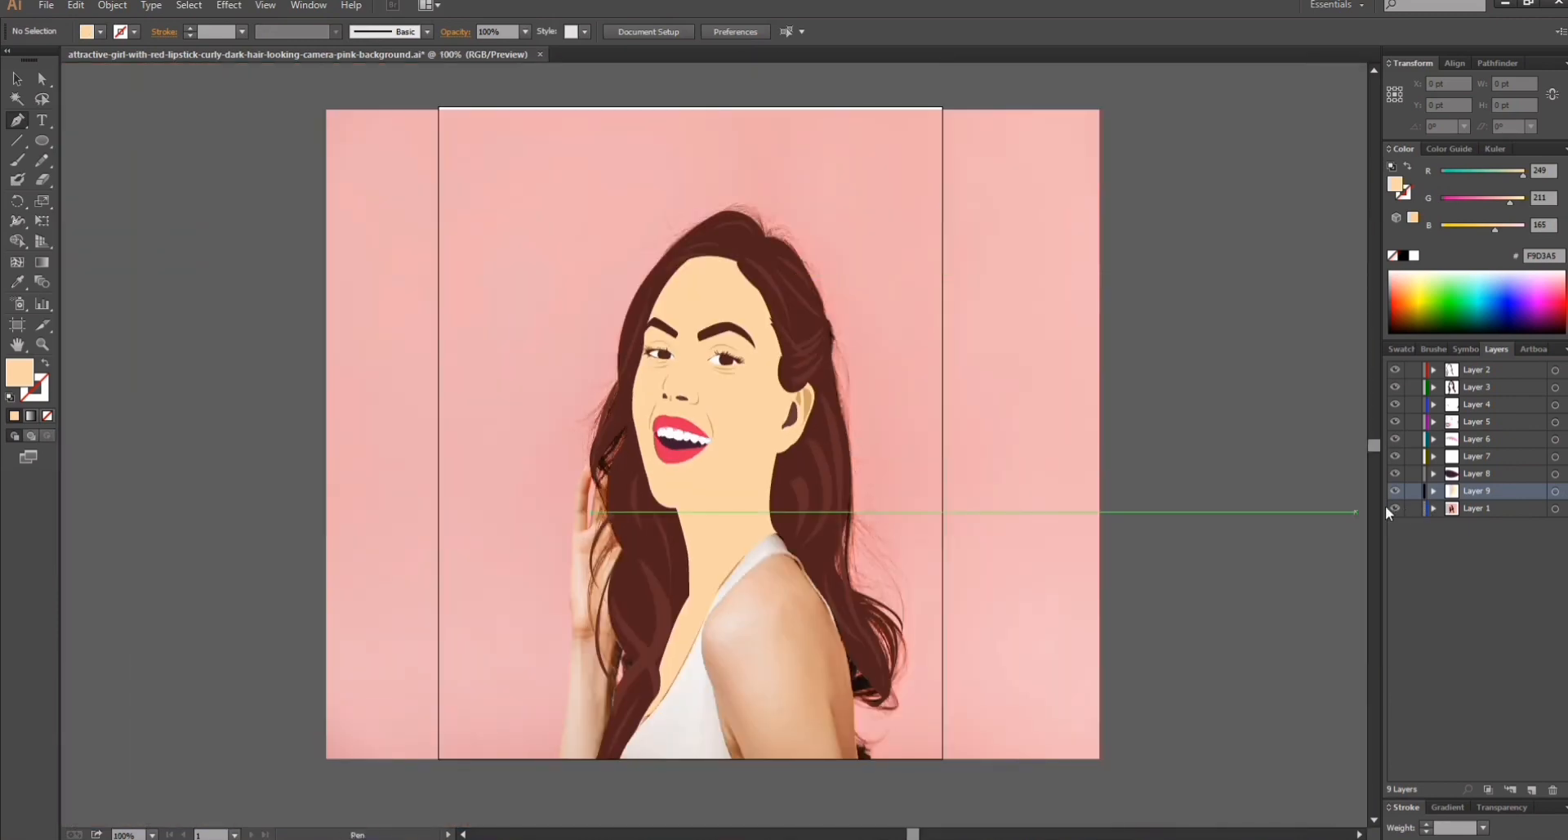
click(1392, 508)
click(1396, 509)
Hide the skin base on Layer 9 to uncover the photo's face and neck.
key(ctrl+plus)
key(ctrl+plus)
click(1394, 491)
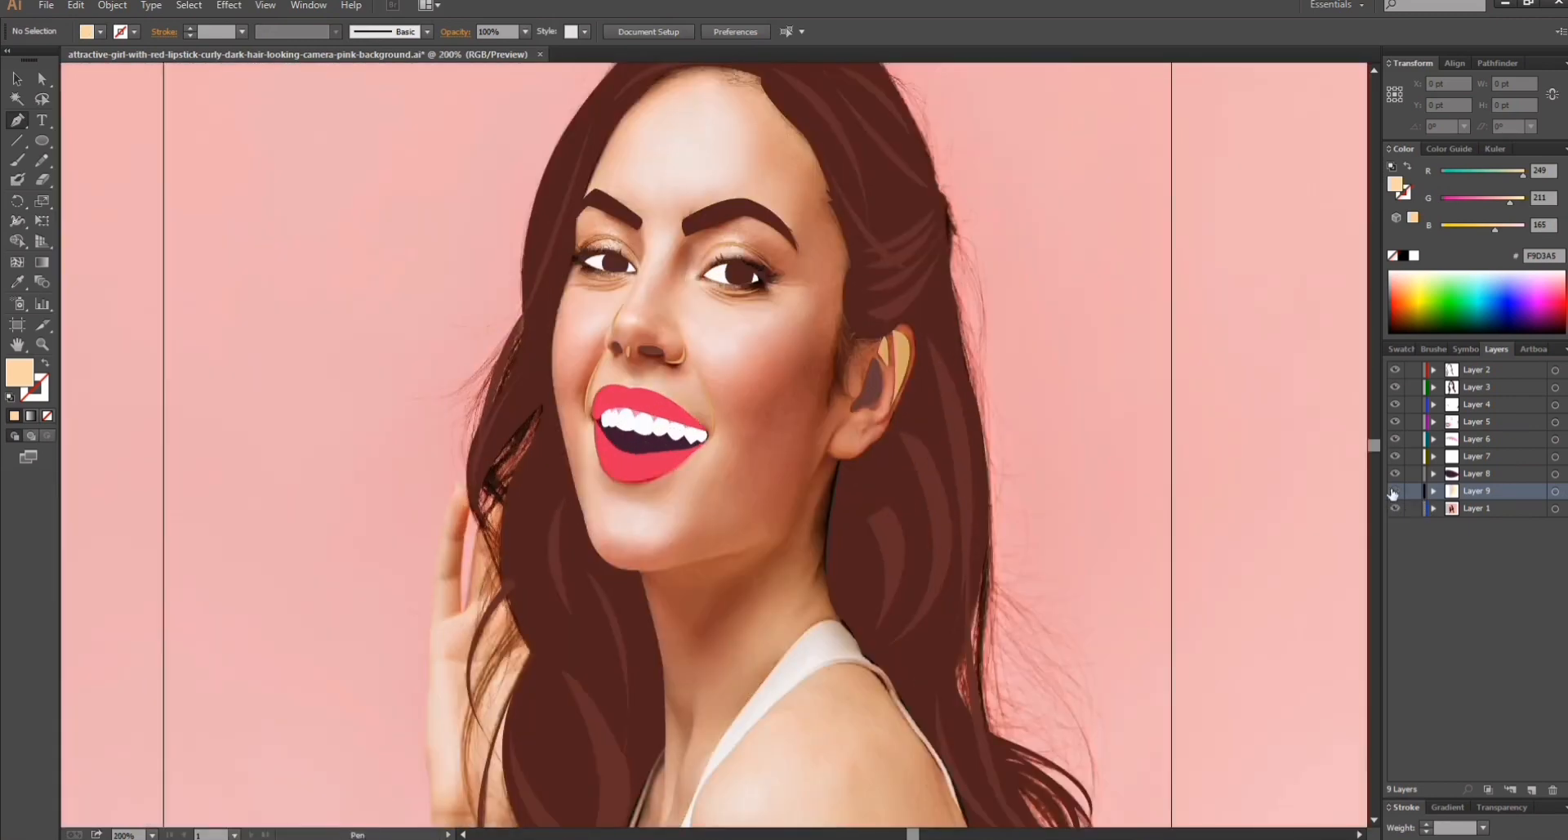
Set the fill to the slightly darker skin tone EDC498 and add a new layer directly above Layer 9.
double_click(18, 374)
click(90, 69)
click(408, 59)
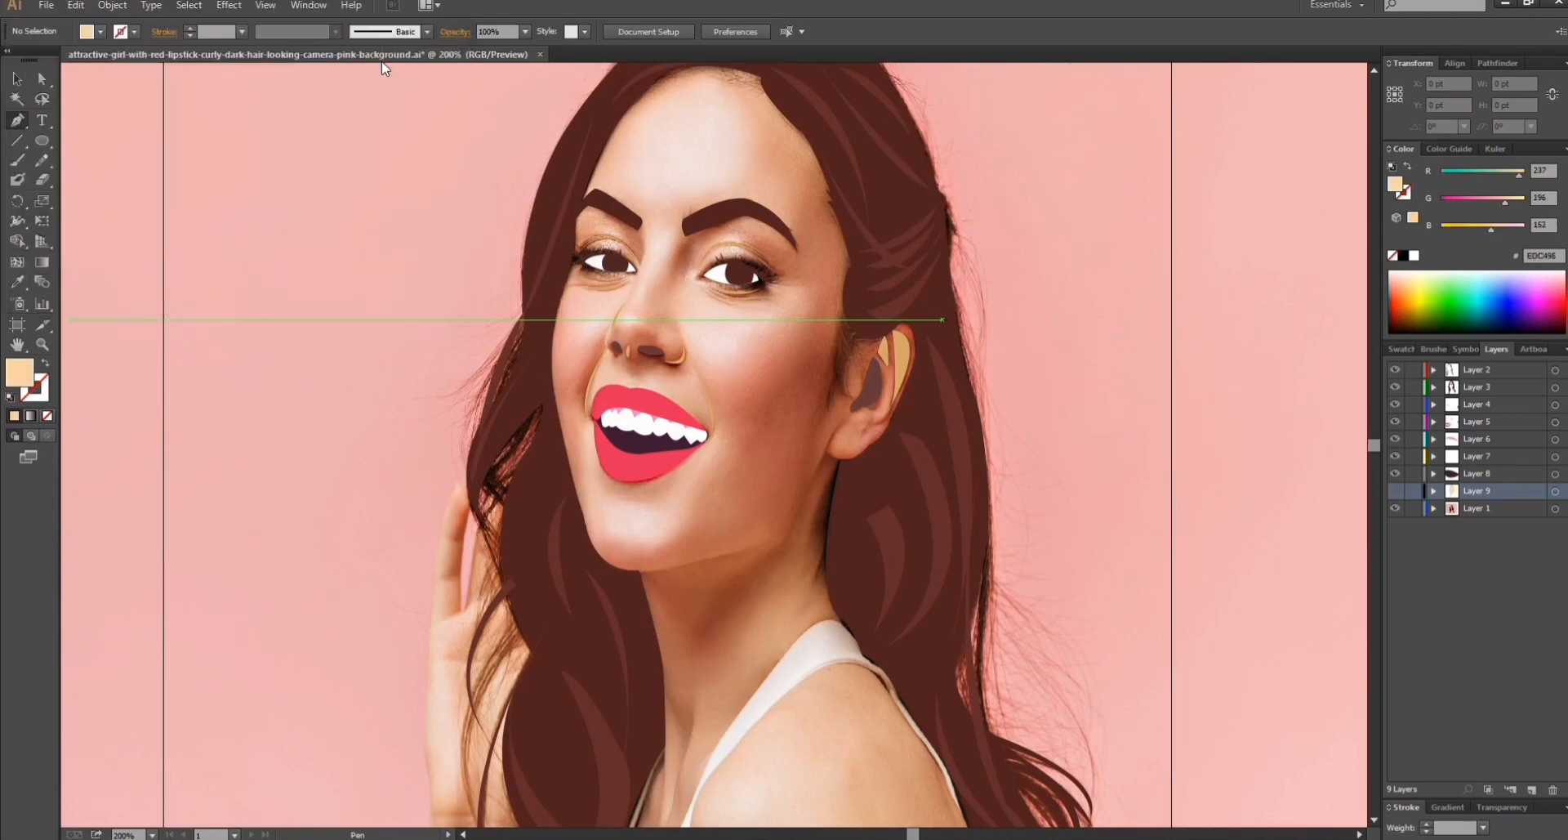
key(ctrl+plus)
click(16, 119)
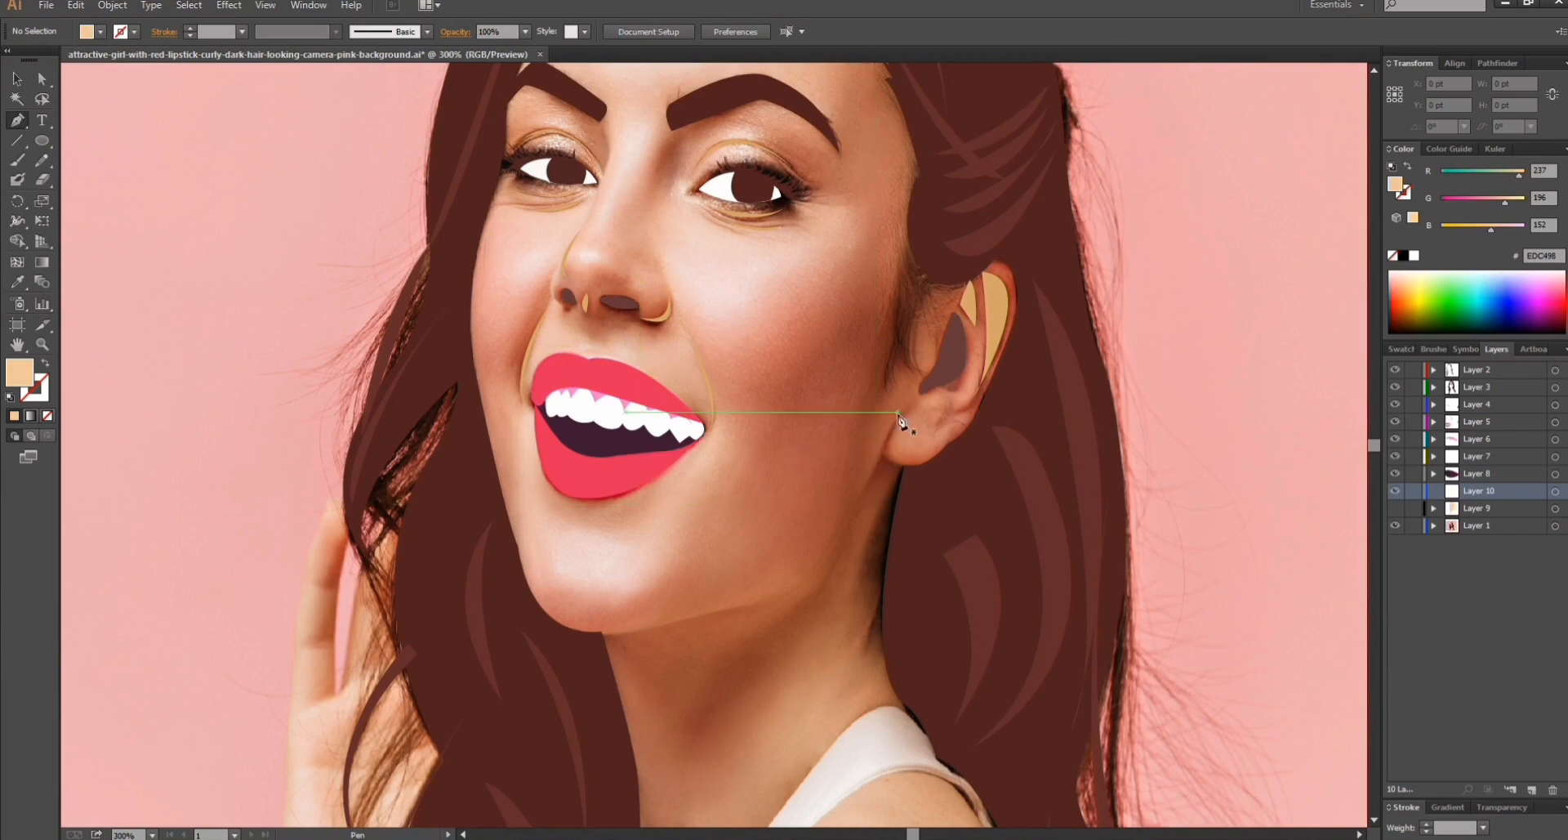
Trace the jawline shadow from the earlobe down onto the neck and a second closed shadow directly under the chin.
click(904, 412)
mouse_move(809, 589)
mouse_down()
mouse_move(784, 607)
mouse_move(841, 637)
mouse_up()
click(691, 738)
drag(905, 411, 896, 379)
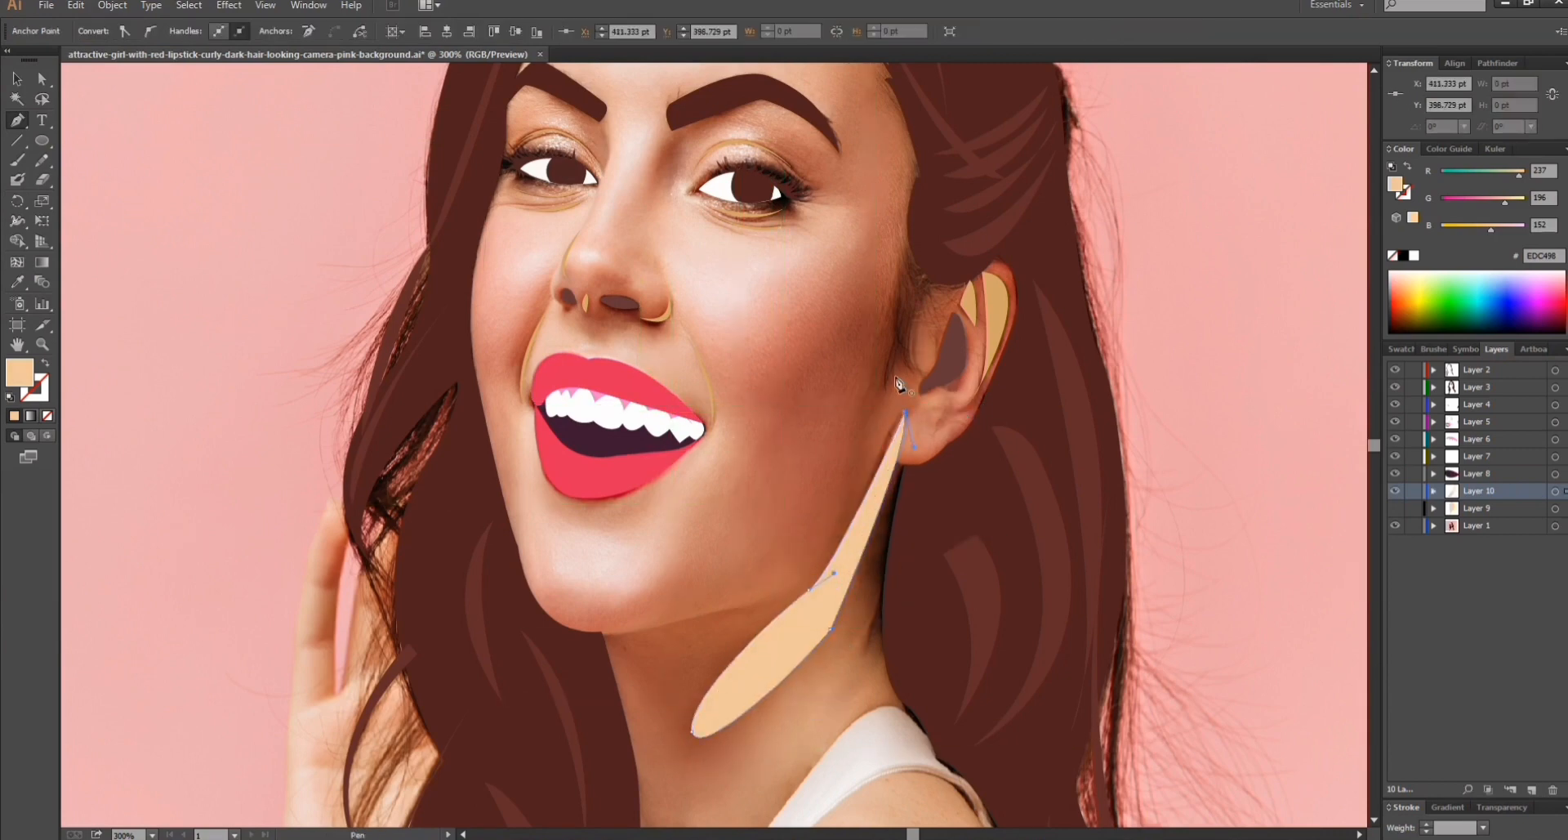
scroll(1372, 578, down, 3)
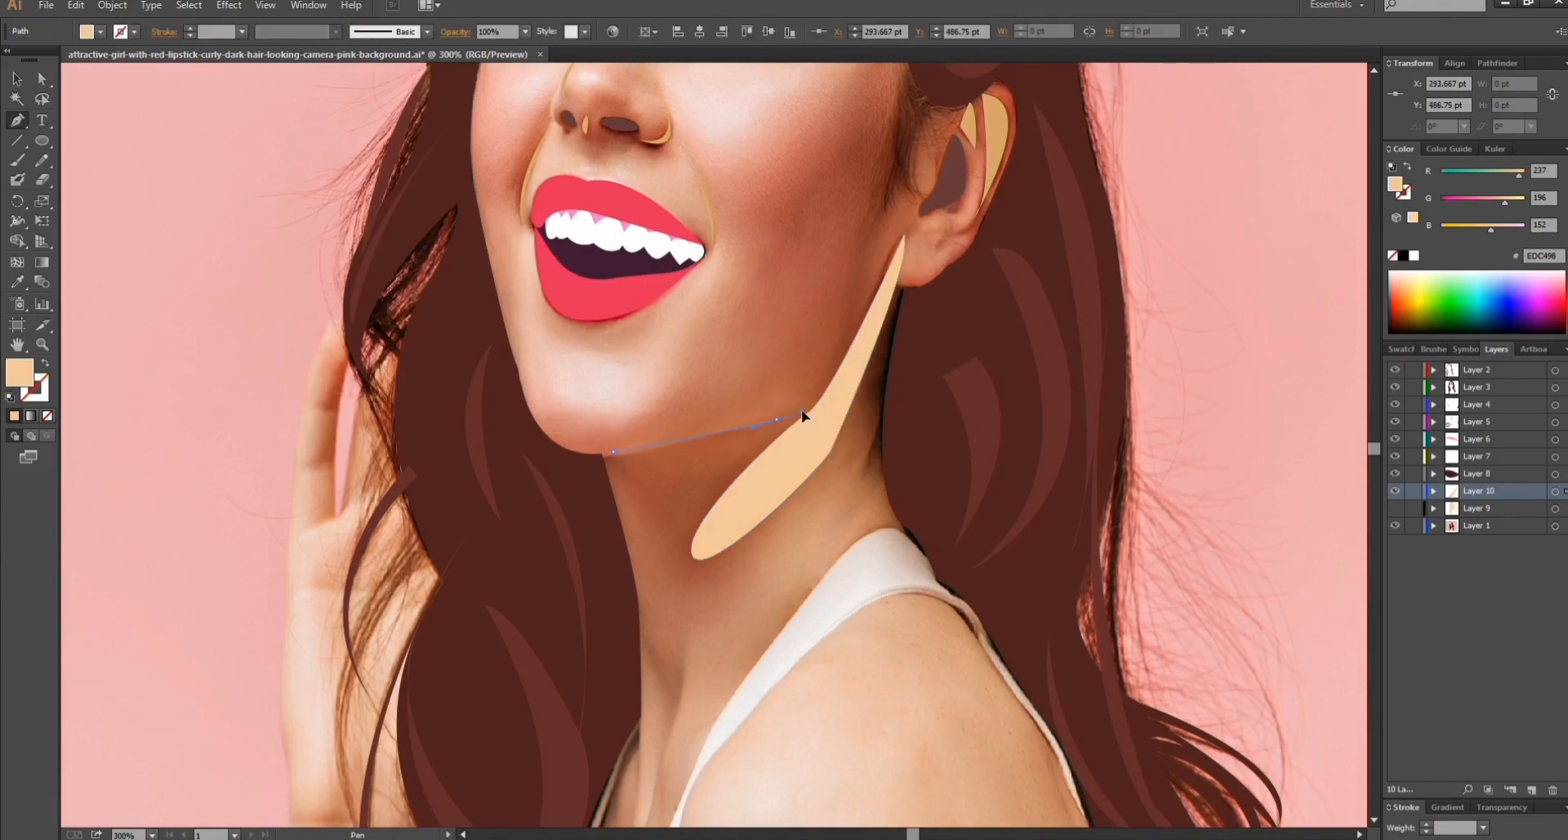
drag(691, 587, 691, 600)
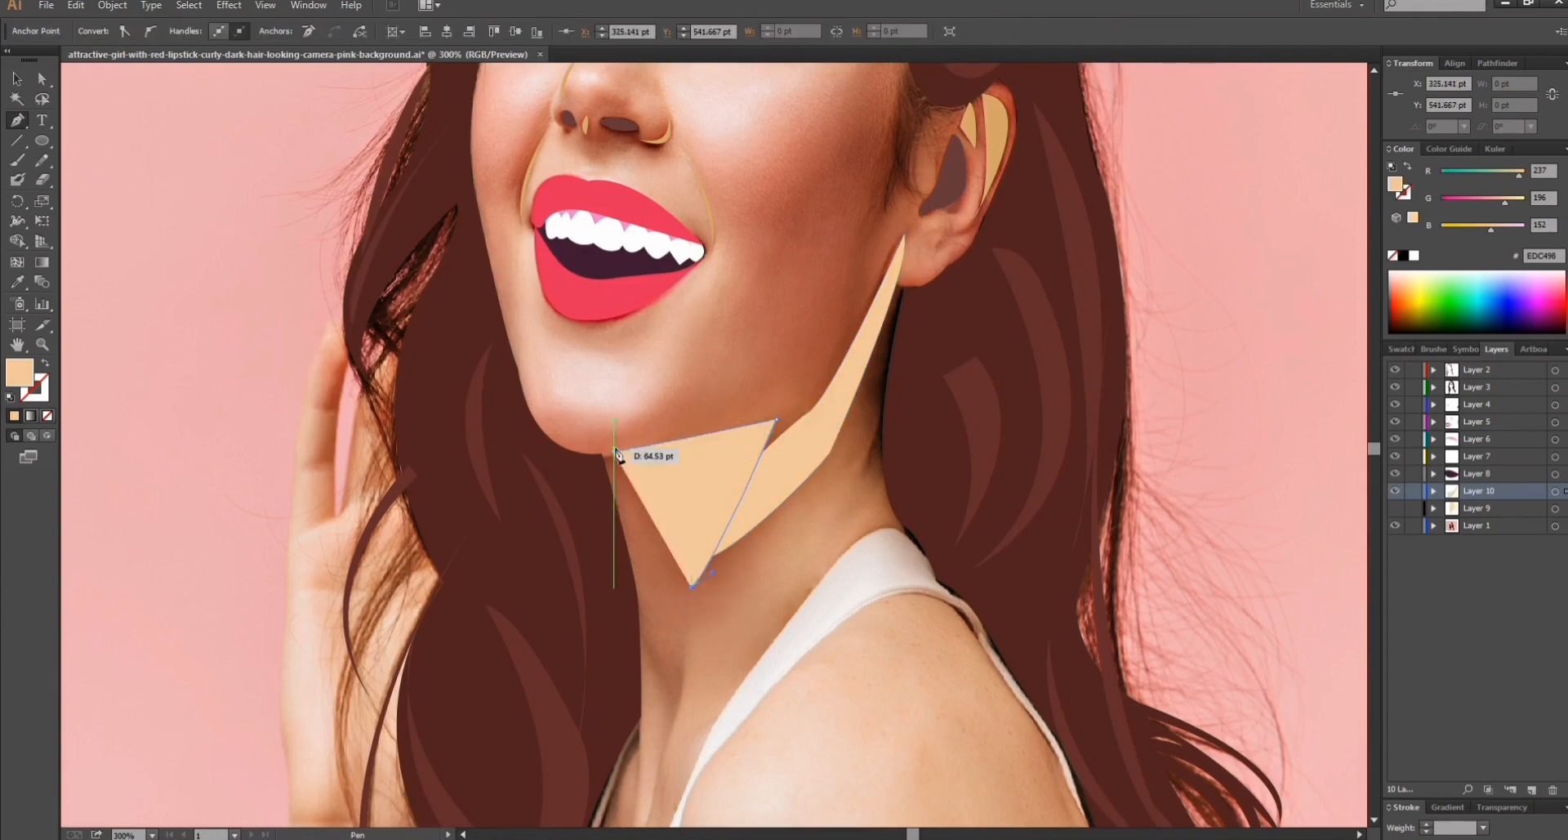
Trace a small tapered shadow at the lower front of the neck, beside the hair edge, as a closed shape.
scroll(608, 426, down, 3)
click(634, 422)
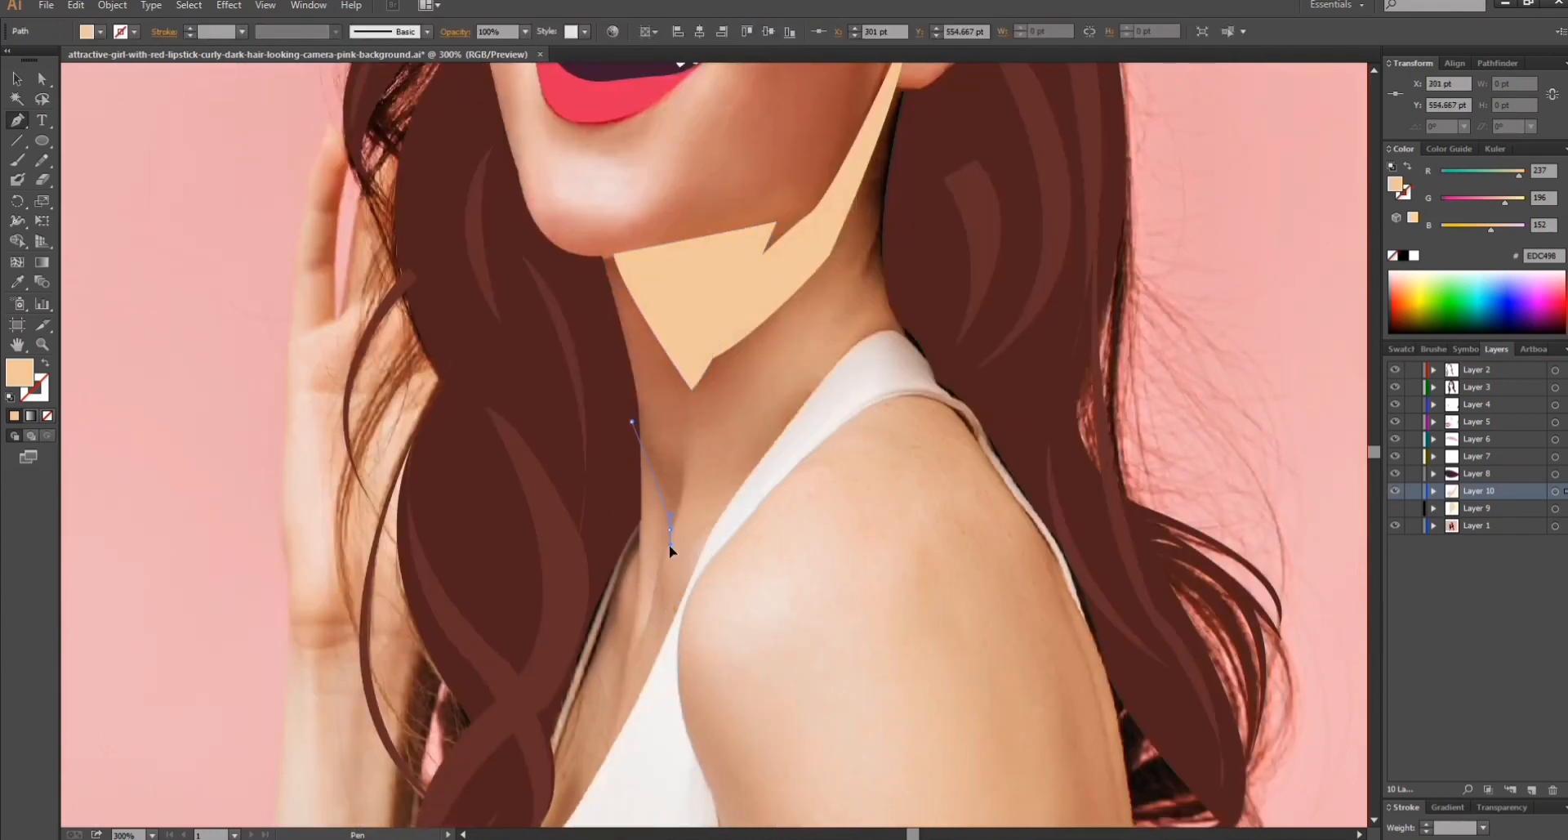
drag(672, 529, 666, 564)
click(689, 423)
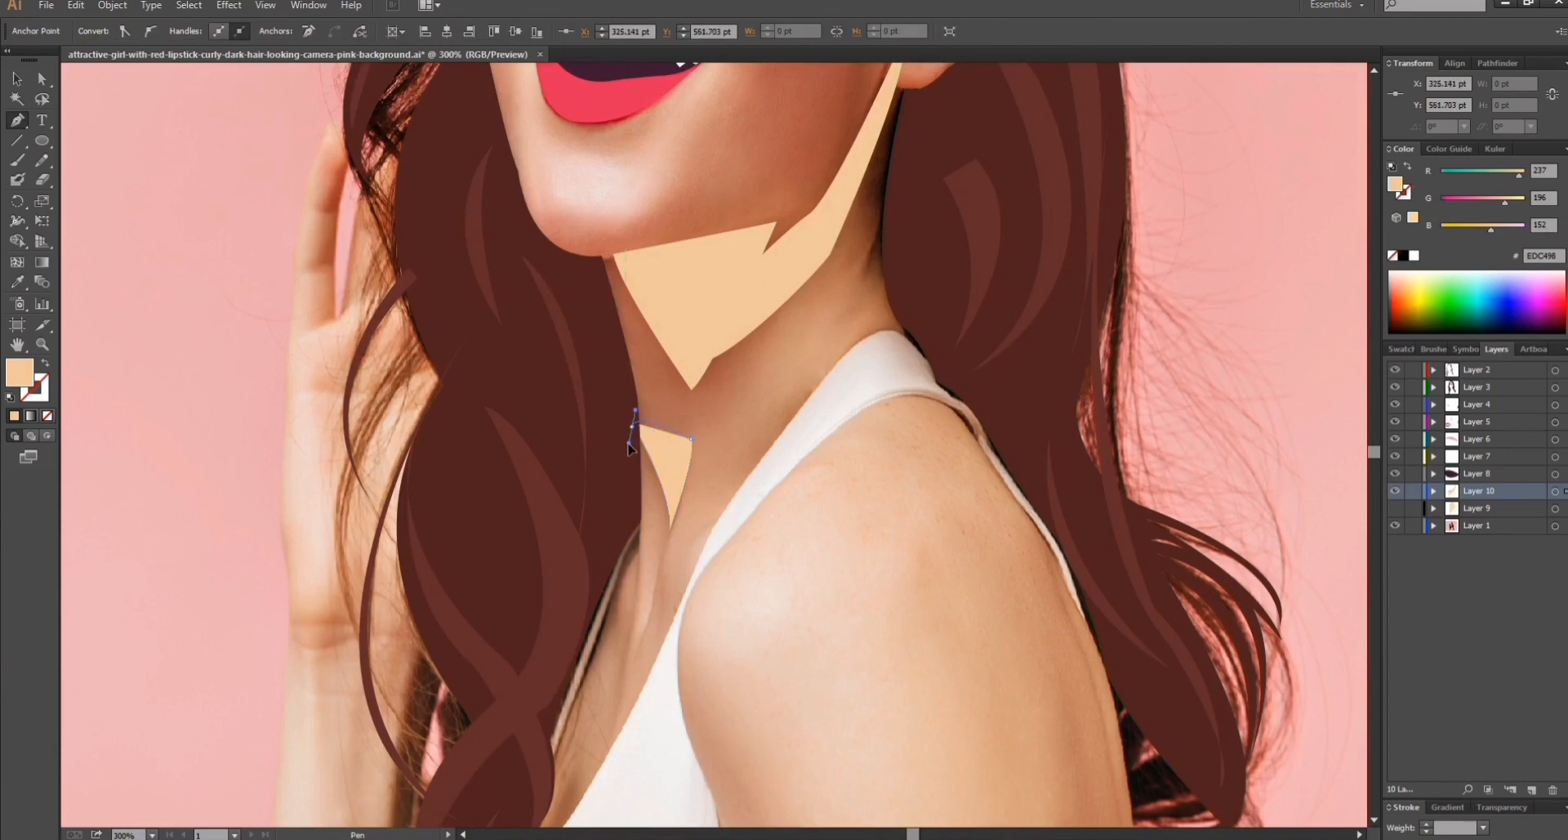
drag(629, 443, 628, 449)
scroll(630, 449, down, 2)
click(574, 627)
drag(527, 740, 522, 759)
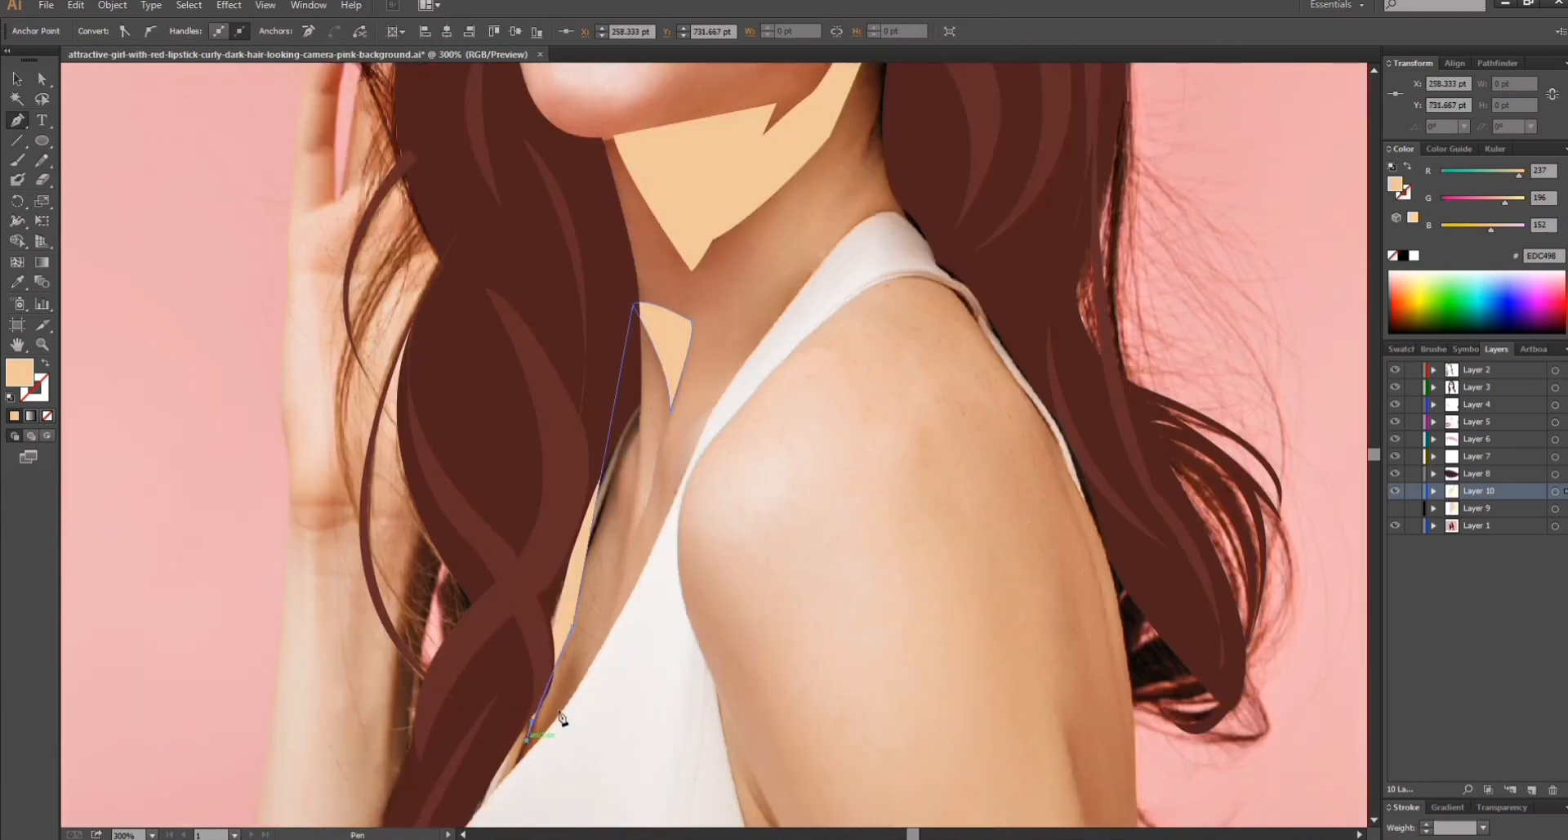
key(Delete)
key(Delete)
key(ctrl+z)
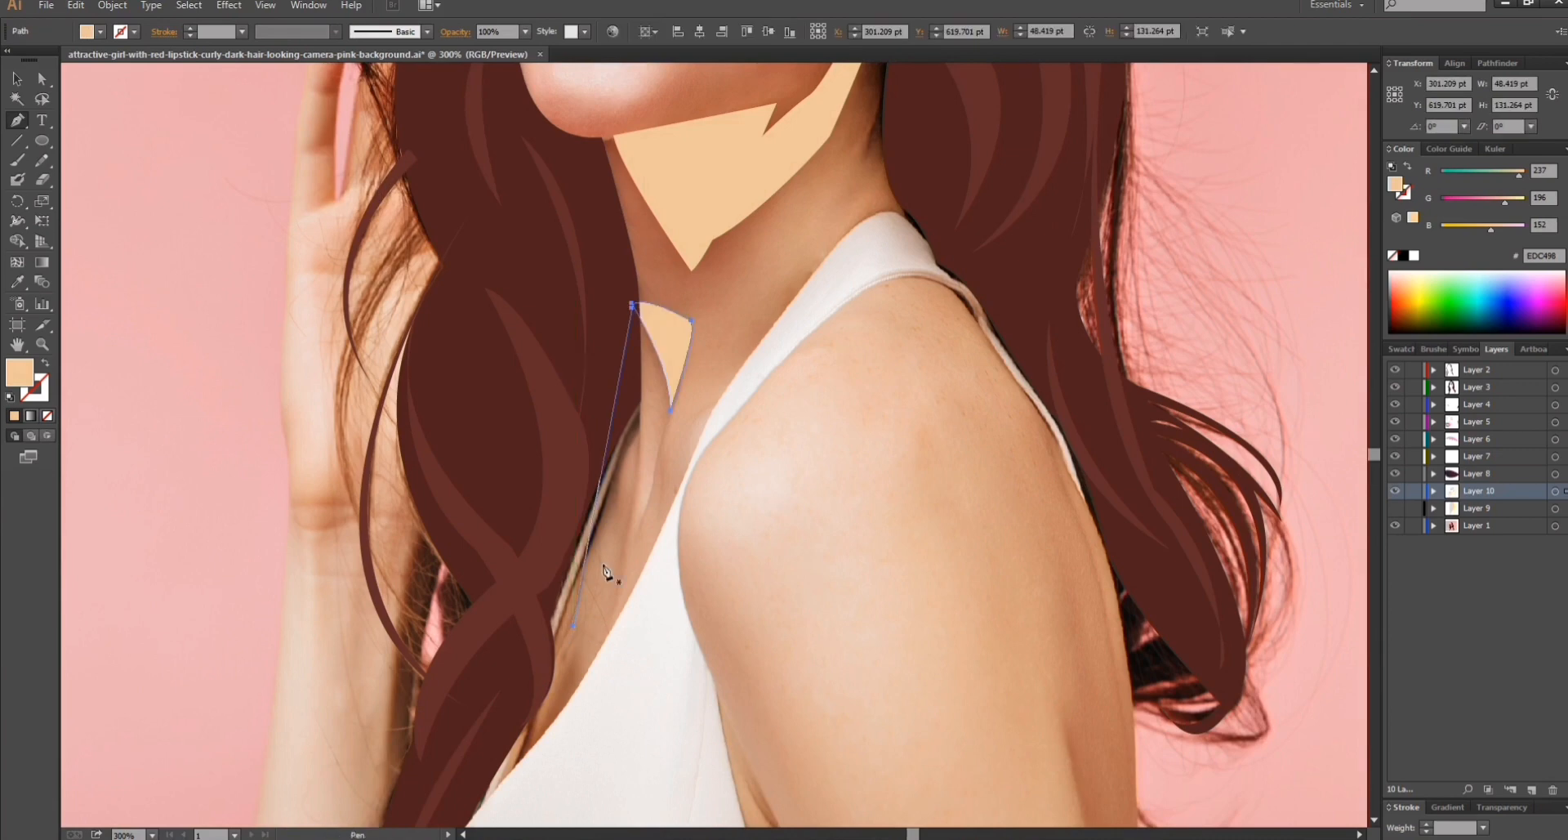
key(ctrl+shift+a)
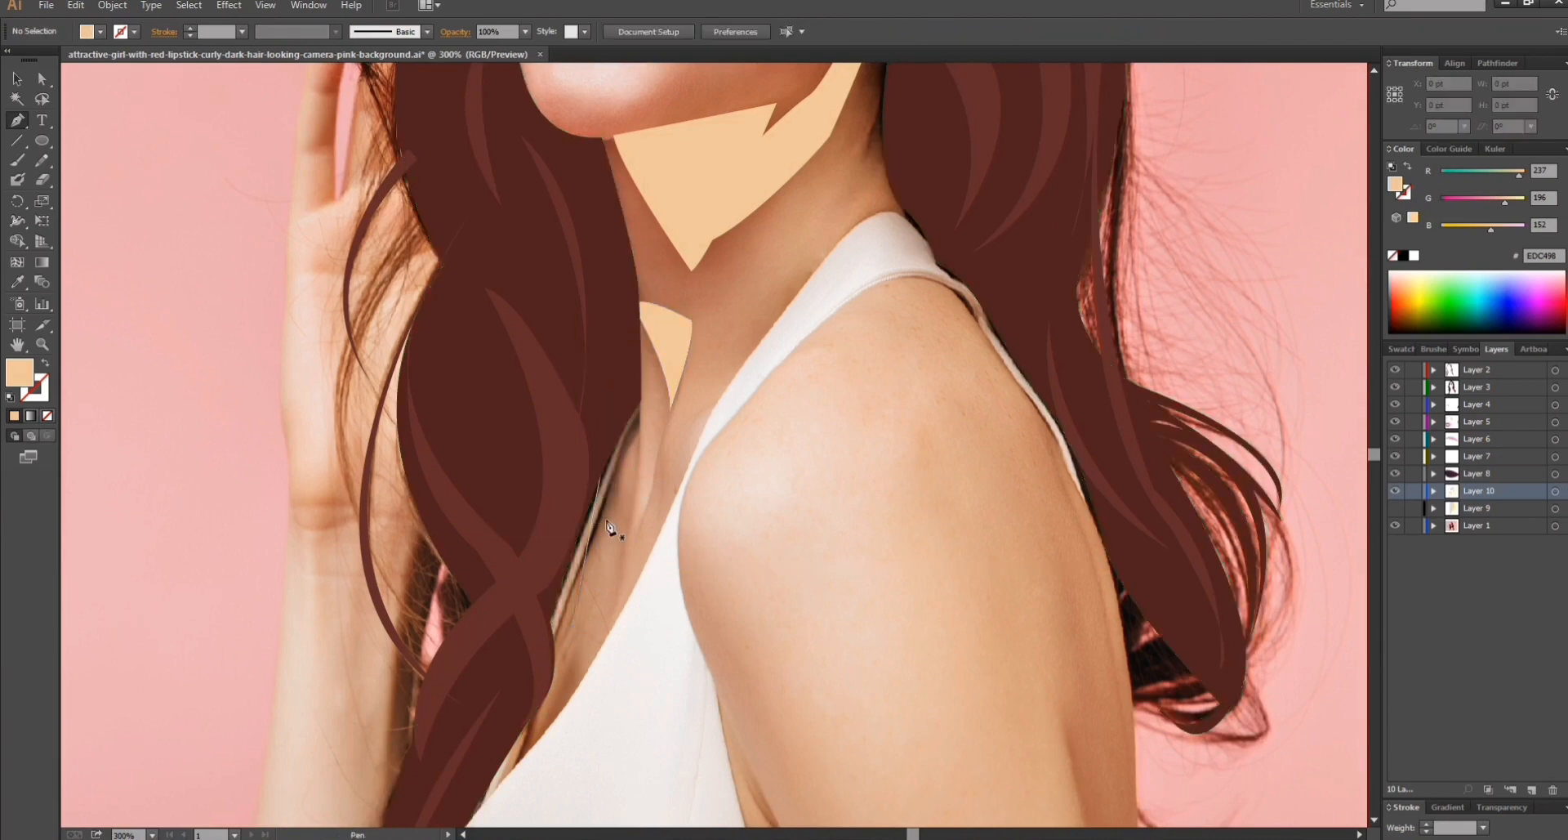
Trace a narrow closed shadow down the chest, along the hair edge beside the white top's neckline.
click(596, 464)
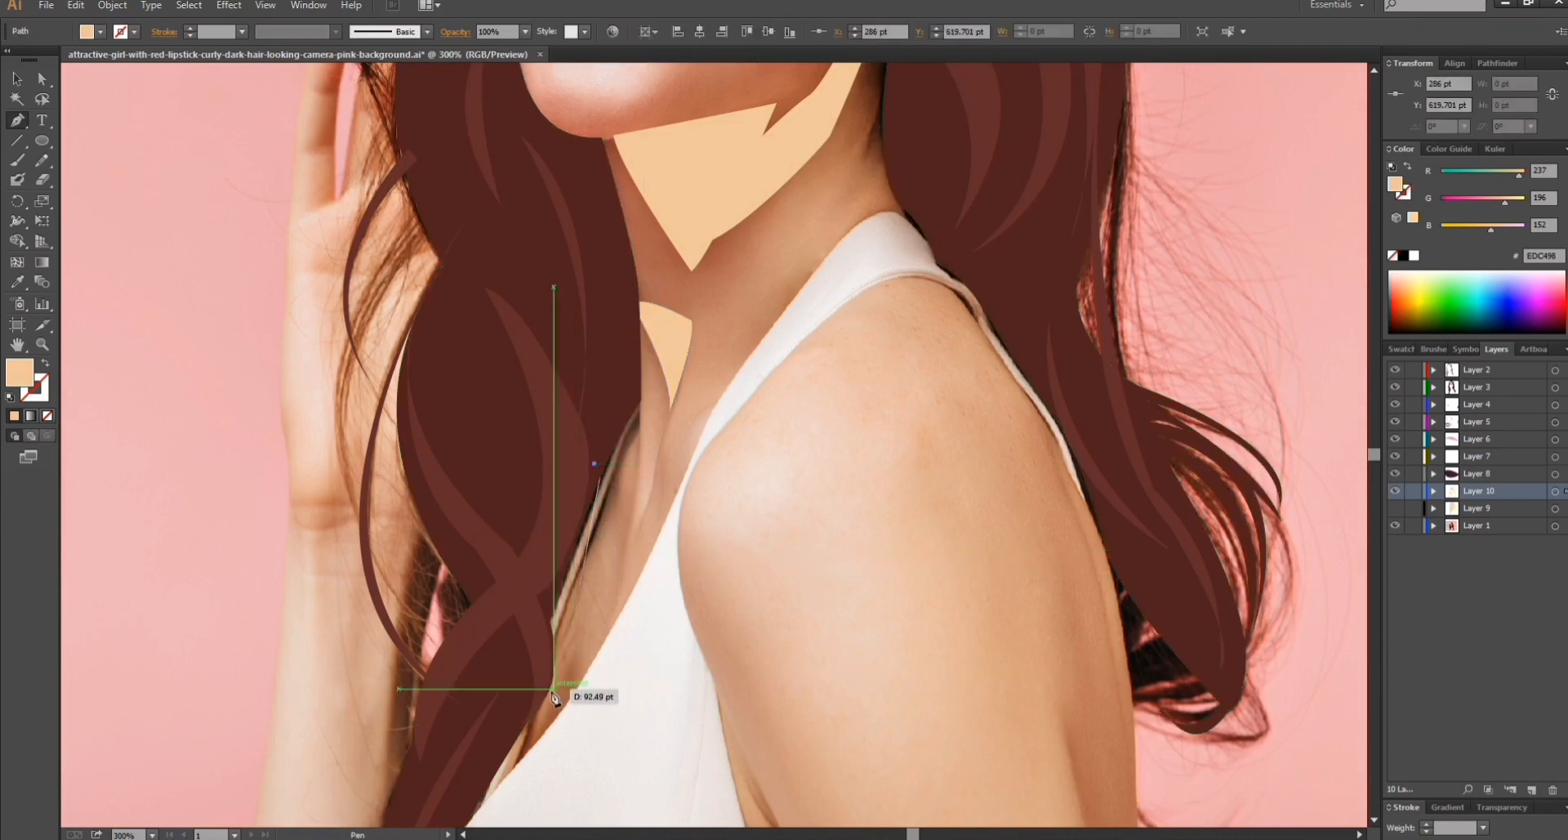
drag(549, 709, 524, 745)
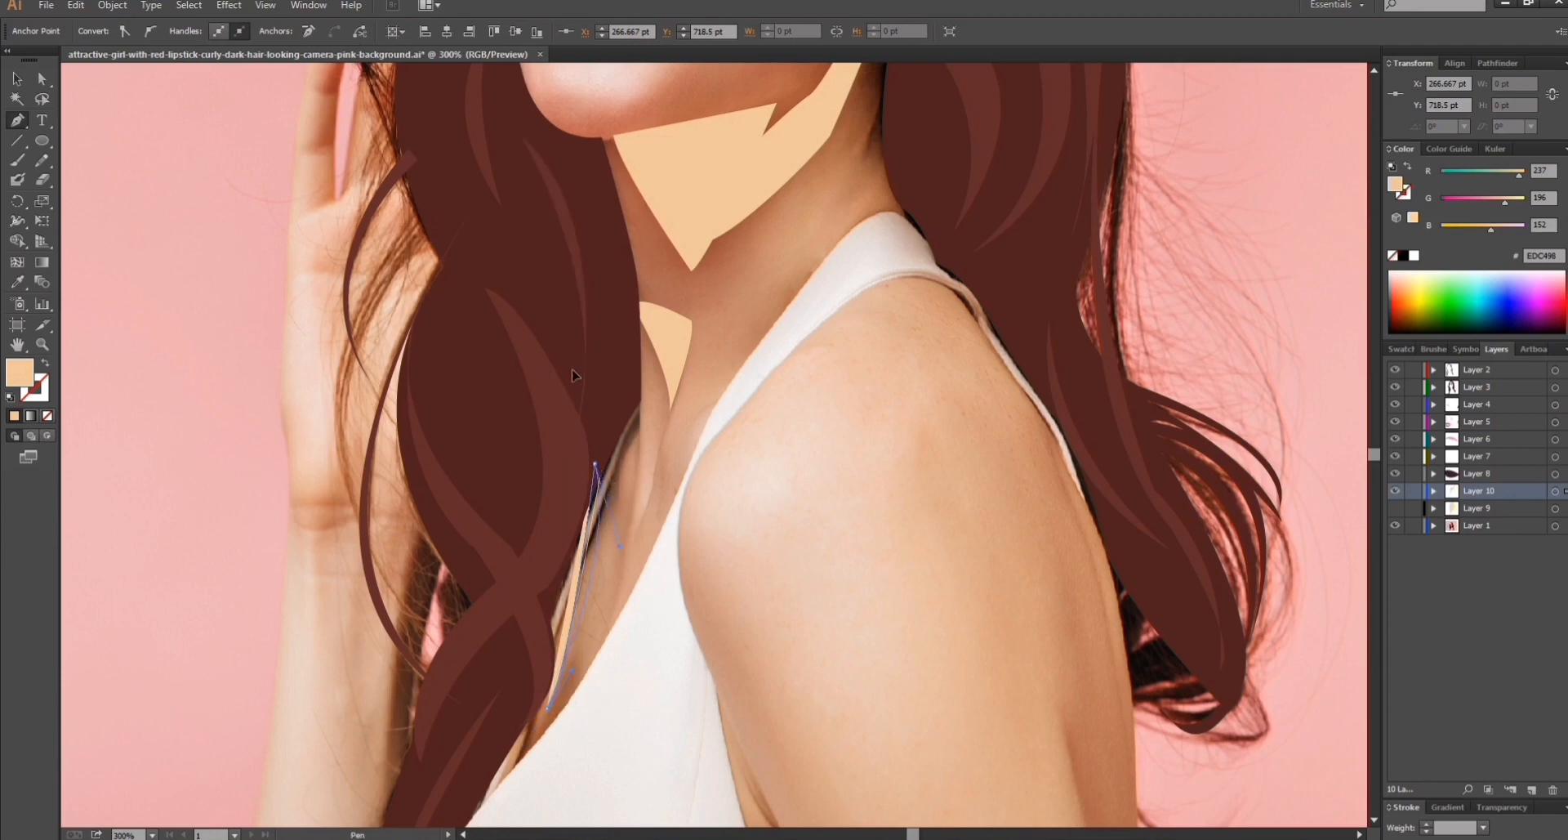
drag(601, 245, 595, 217)
Trace two slim closed shadows on the upper arm at the photo's lower edge, one near its back and one along the armpit.
scroll(1019, 500, down, 4)
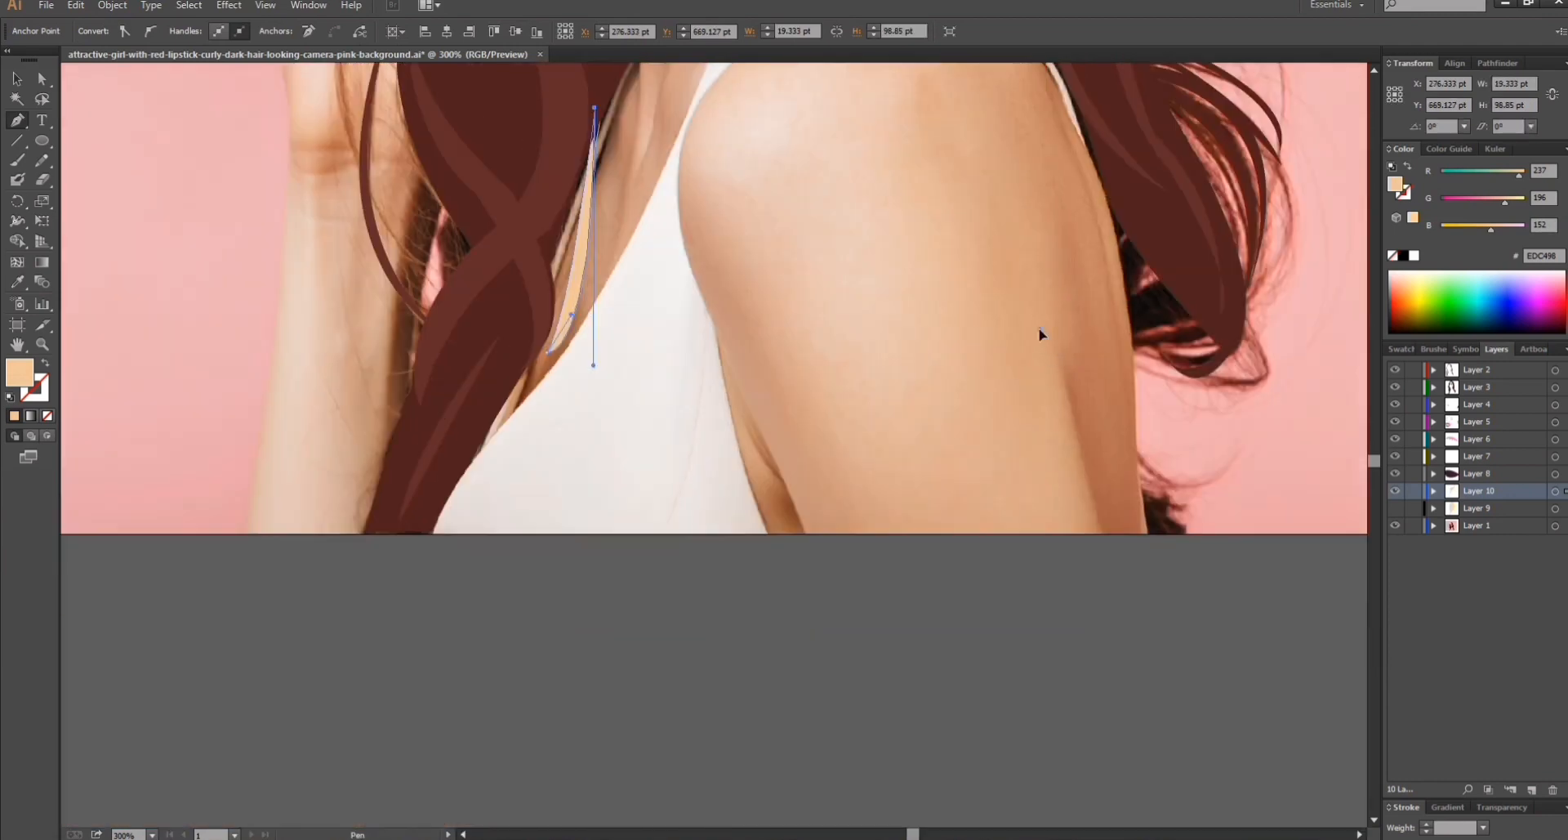
click(1039, 329)
click(1108, 535)
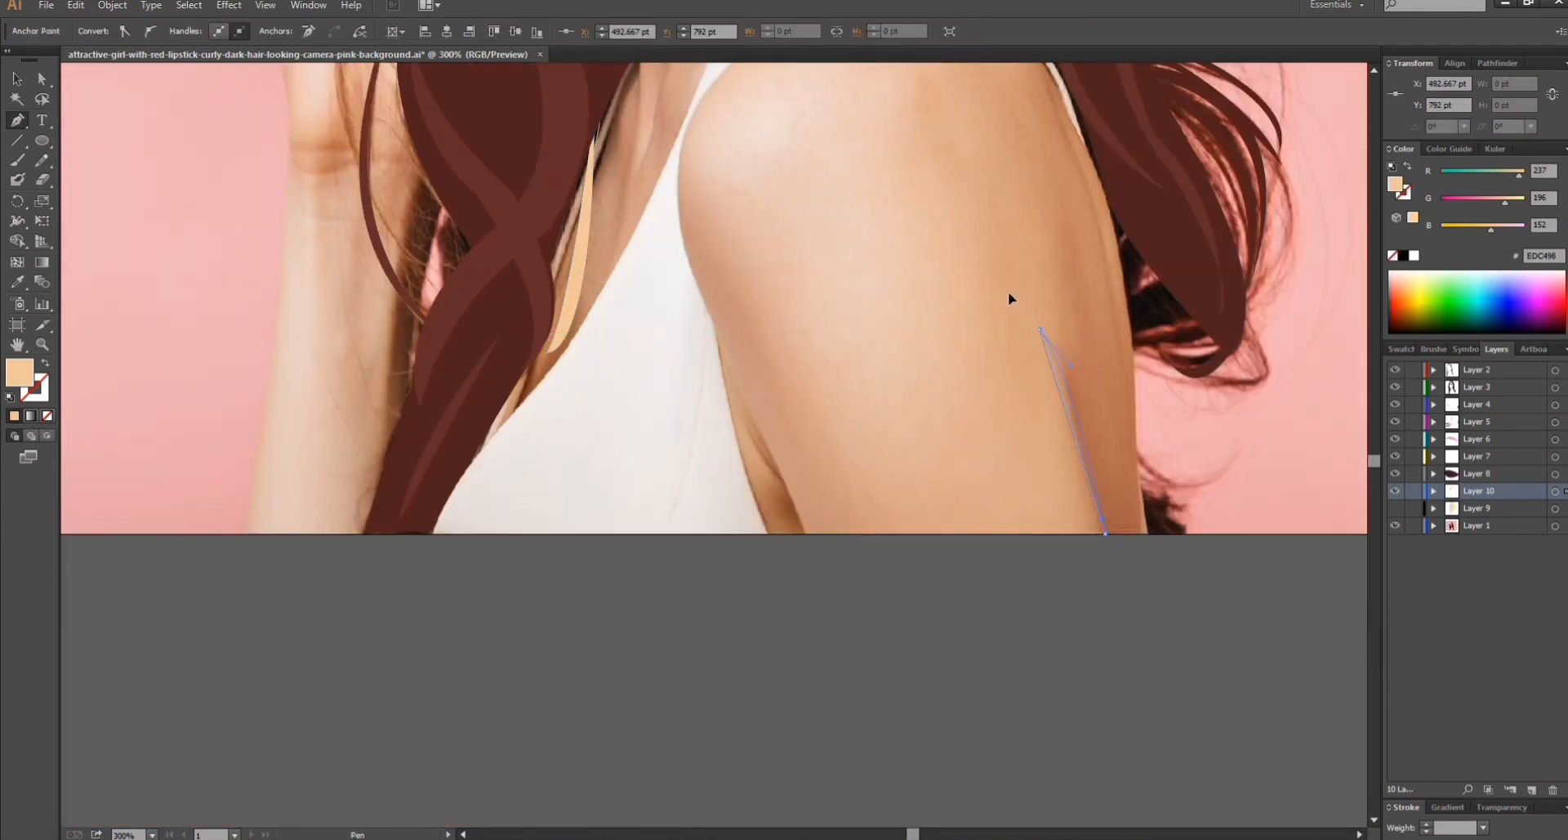
drag(1040, 330, 991, 283)
click(735, 377)
drag(804, 498, 814, 549)
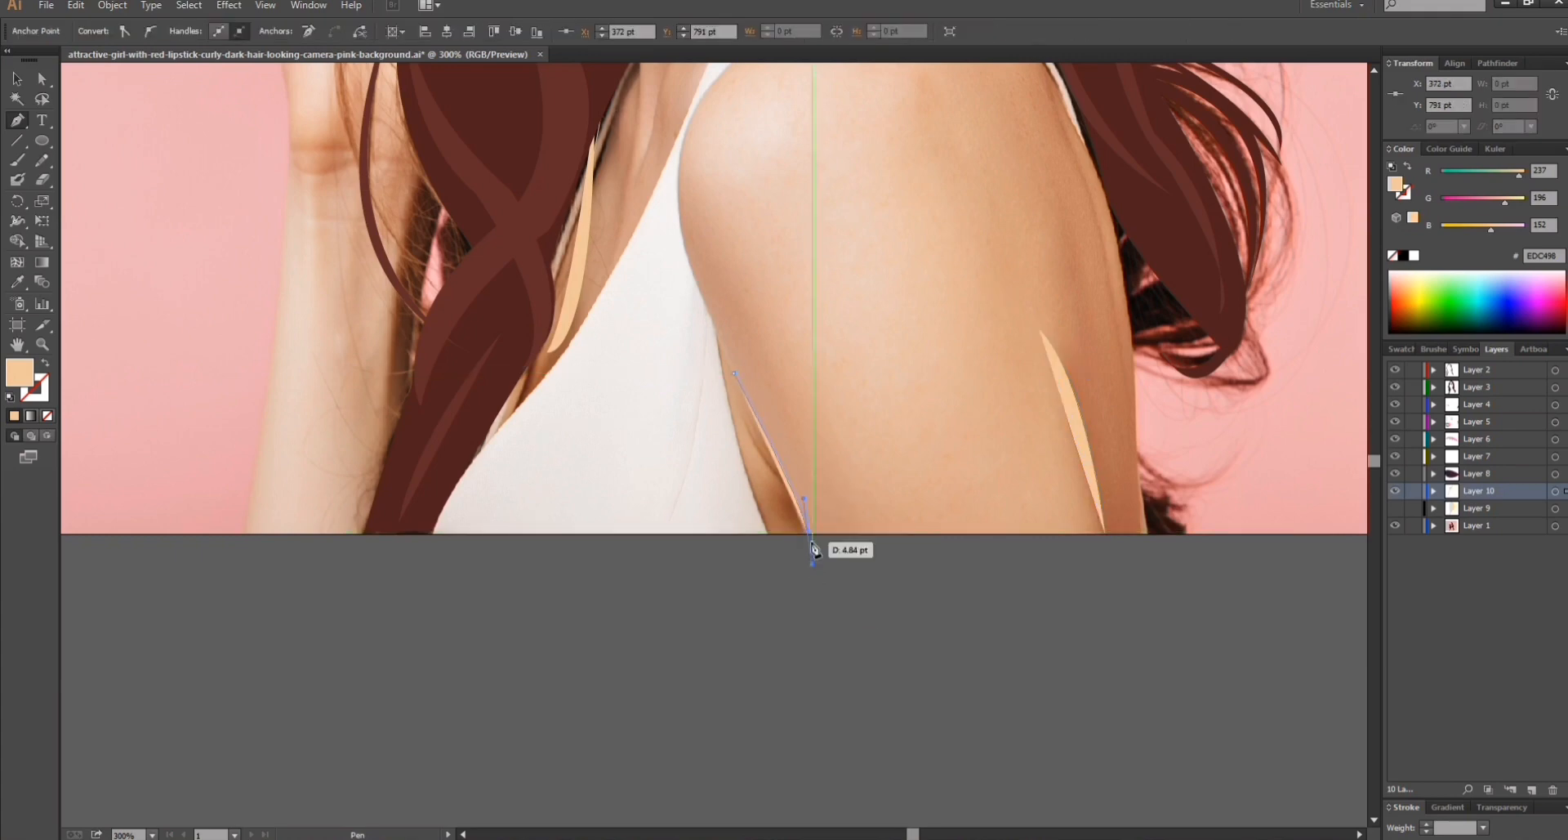
drag(742, 329, 743, 327)
Trace the shadow in front of the ear as a closed shape, from the sideburn hairline tapering down the cheek toward the jaw.
scroll(987, 354, up, 12)
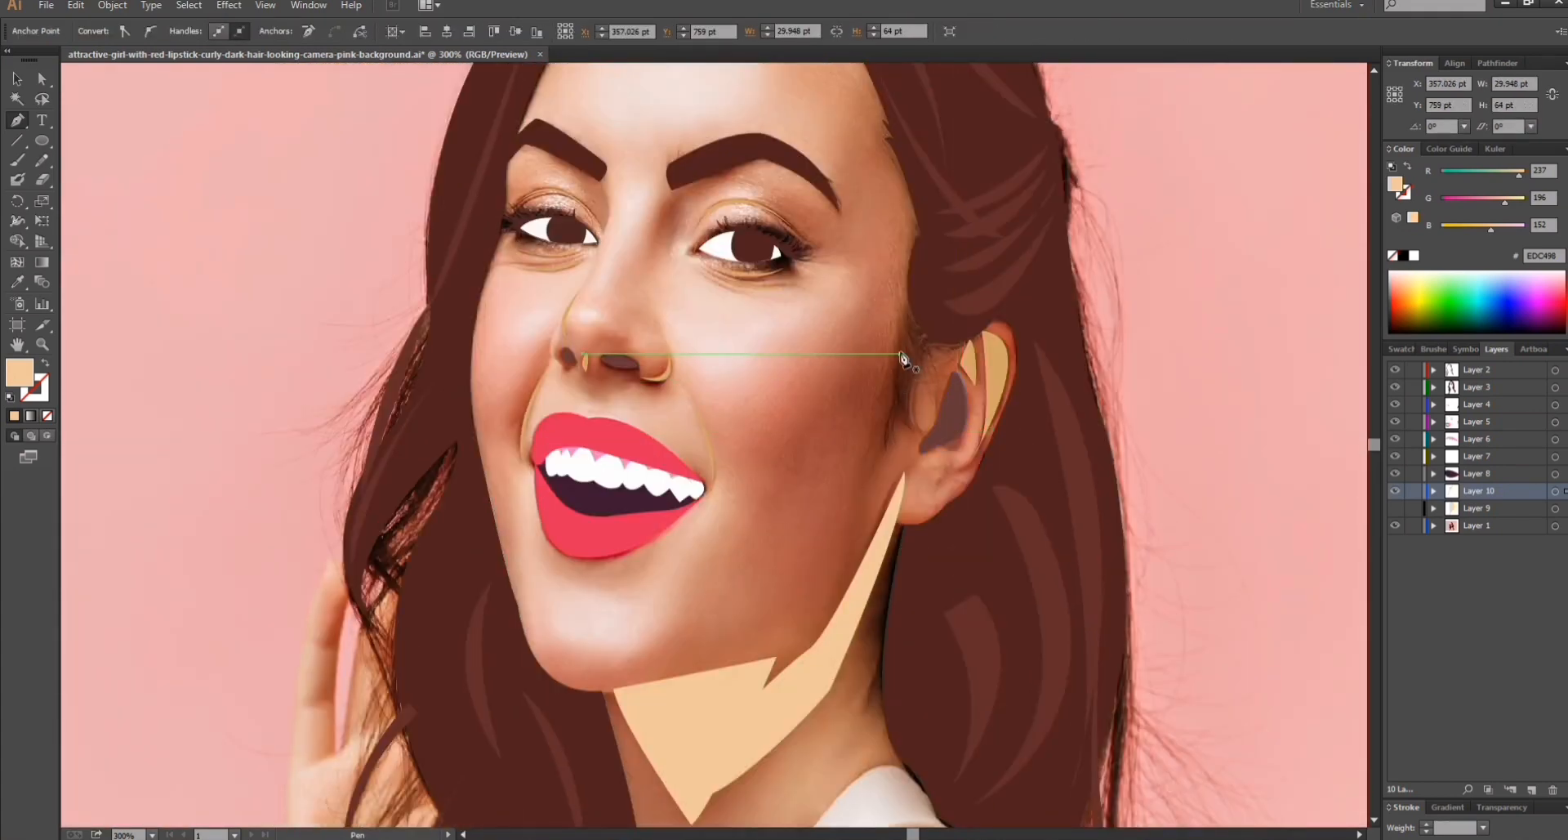
click(906, 324)
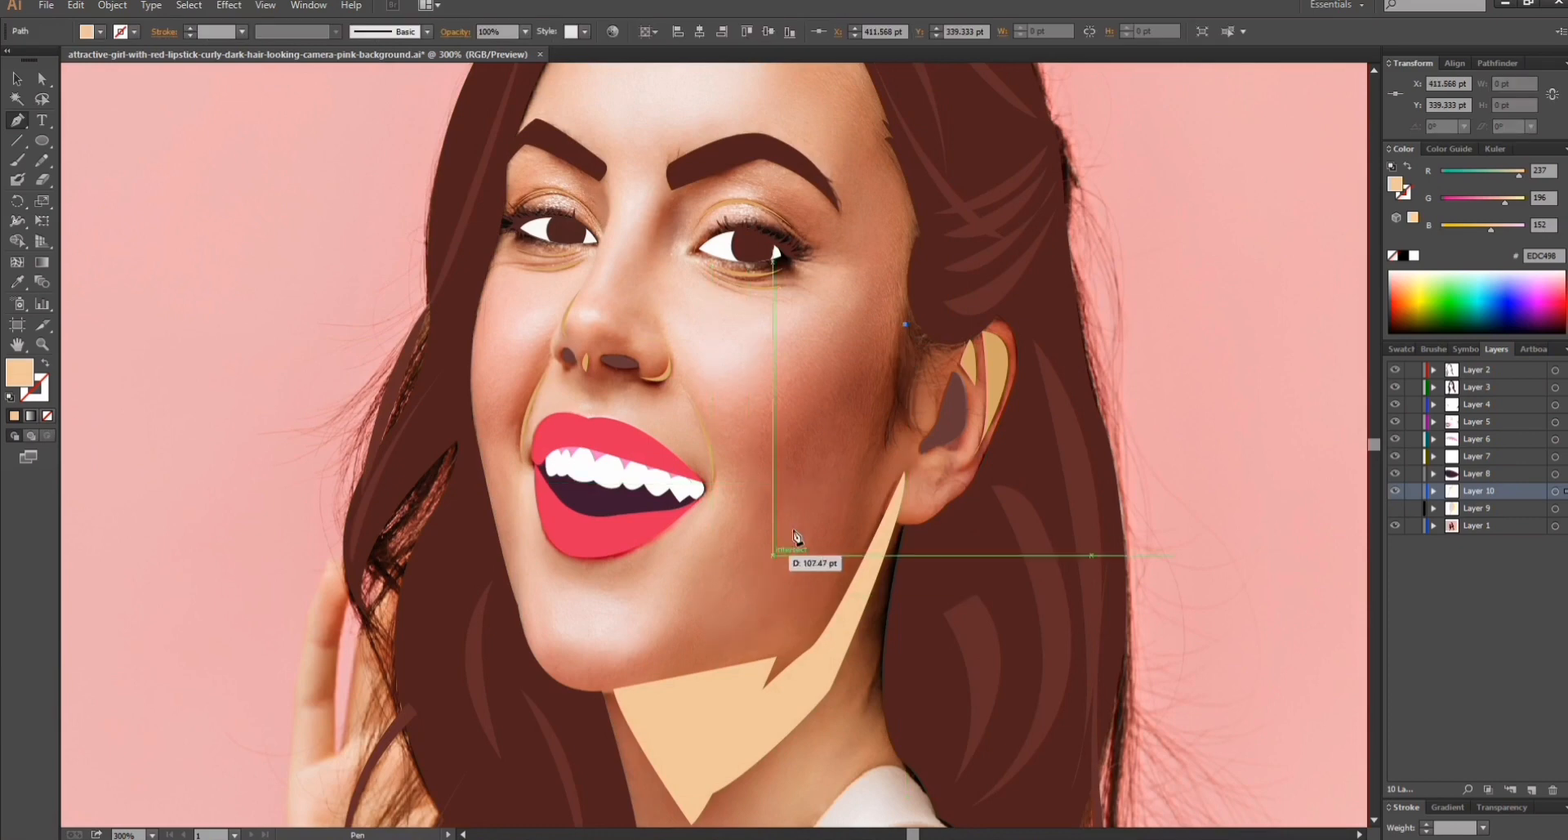
drag(832, 571, 834, 578)
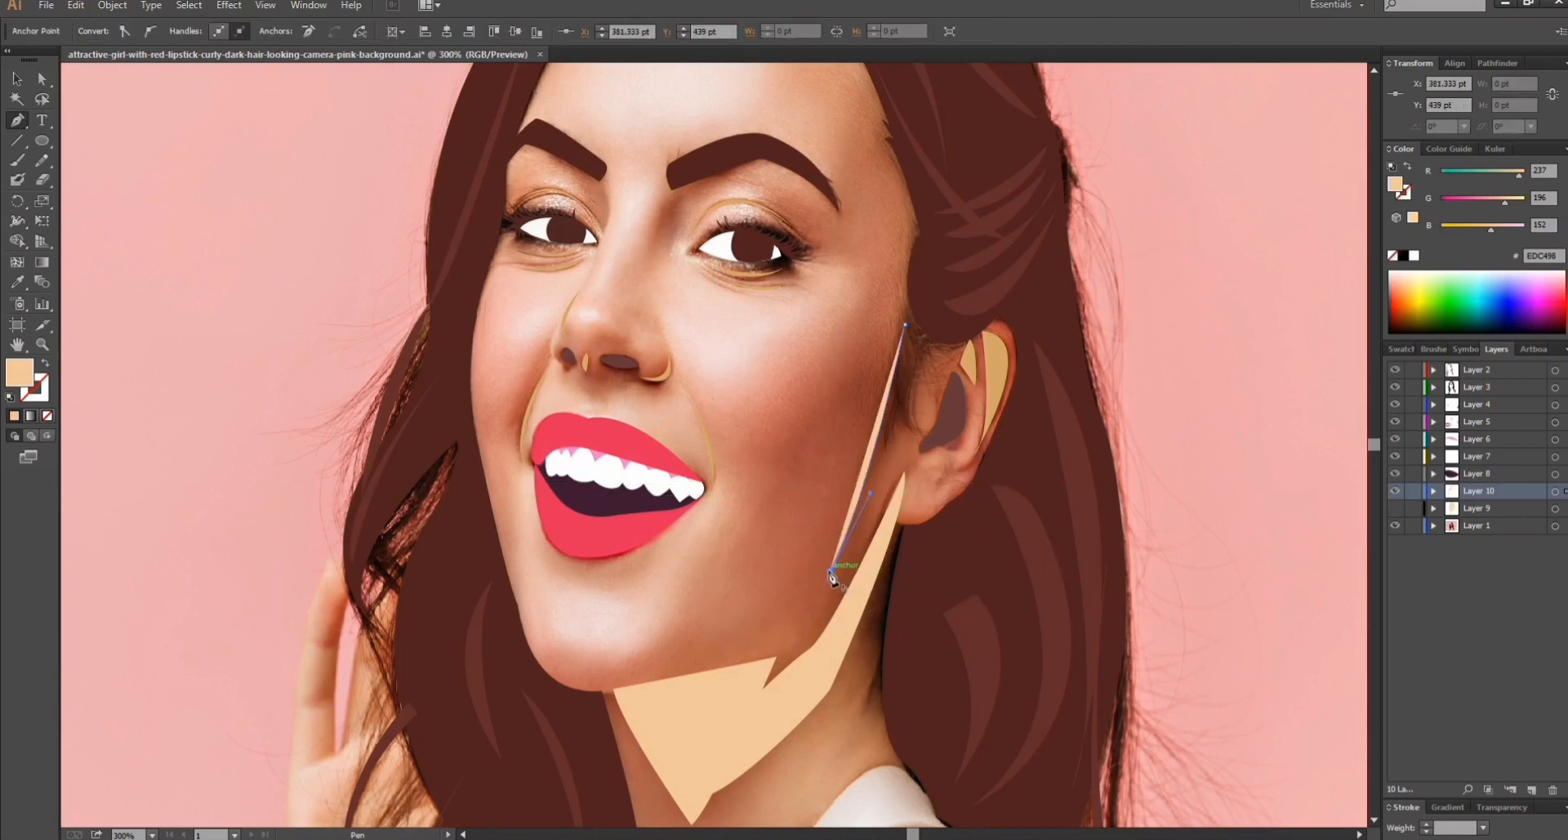
drag(944, 301, 943, 218)
click(943, 302)
drag(906, 324, 896, 347)
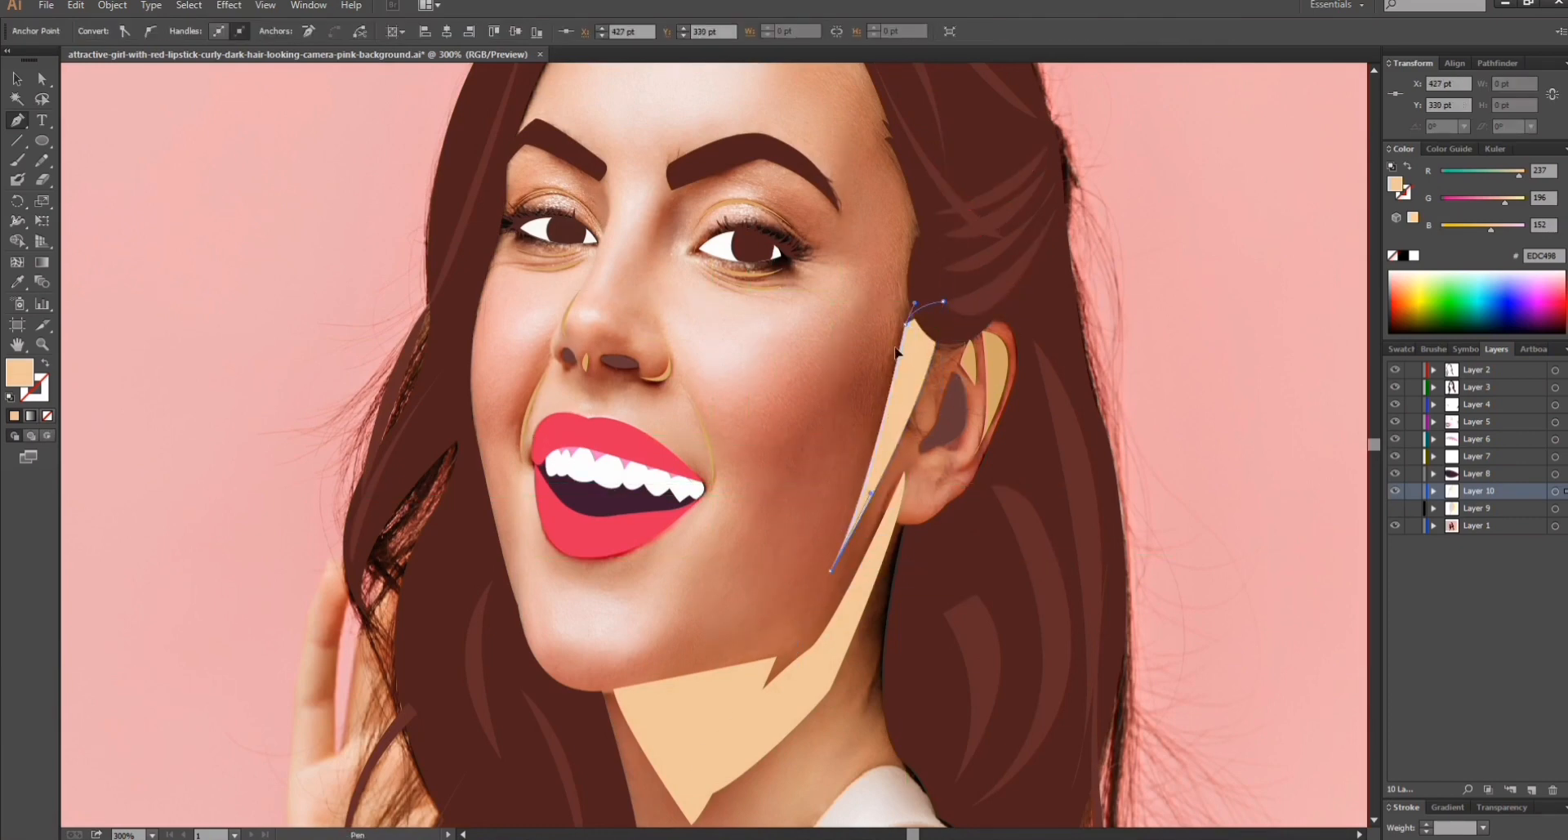
Trace a small closed shadow beside the nose bridge, from the inner end of the ear-side brow down toward the eye's inner corner.
click(1396, 509)
scroll(1311, 460, down, 4)
scroll(1311, 459, up, 6)
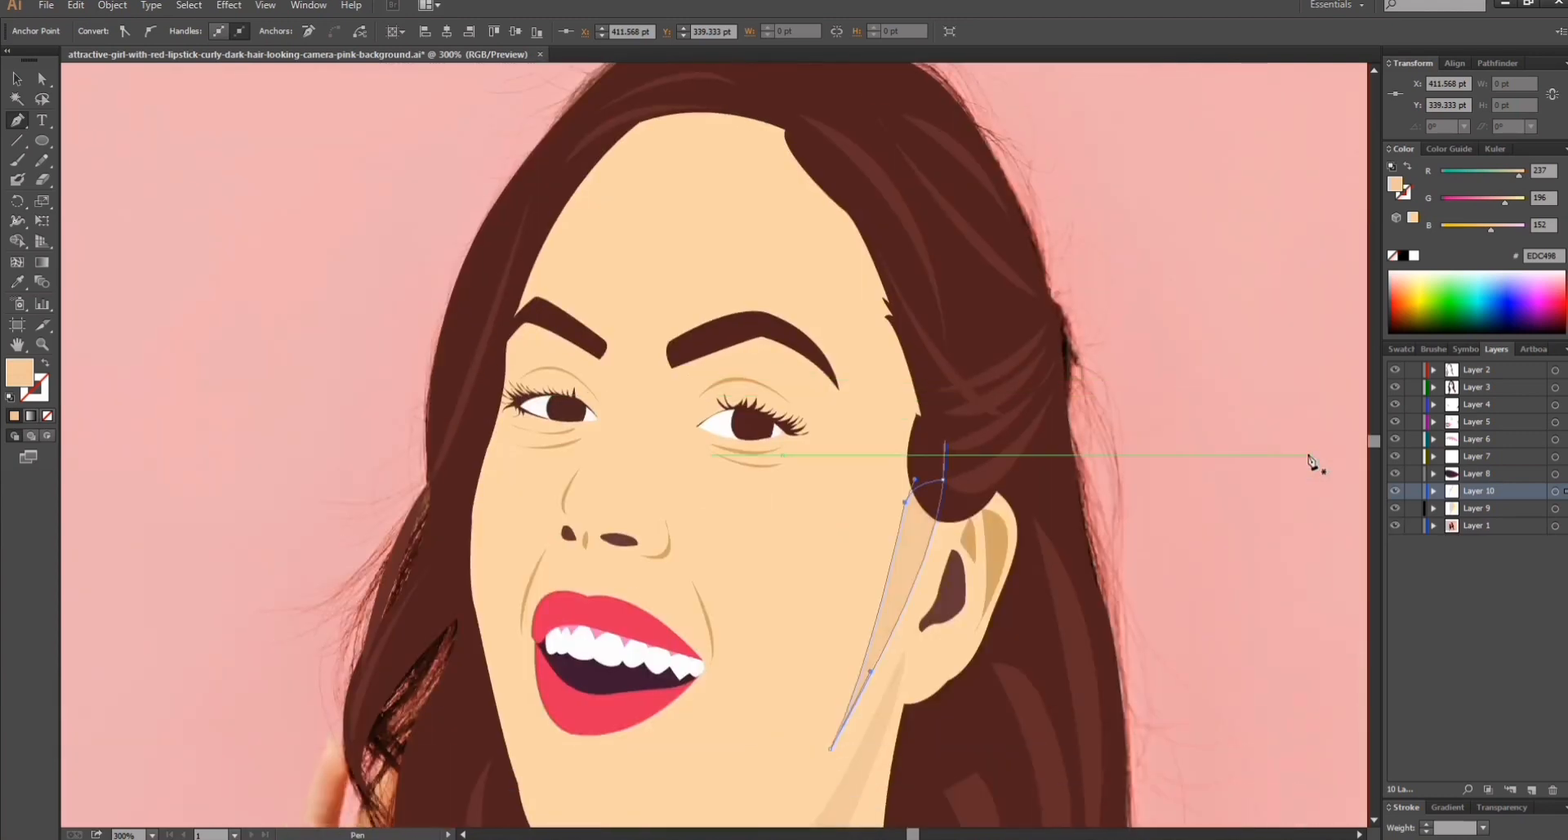
click(1396, 510)
click(692, 349)
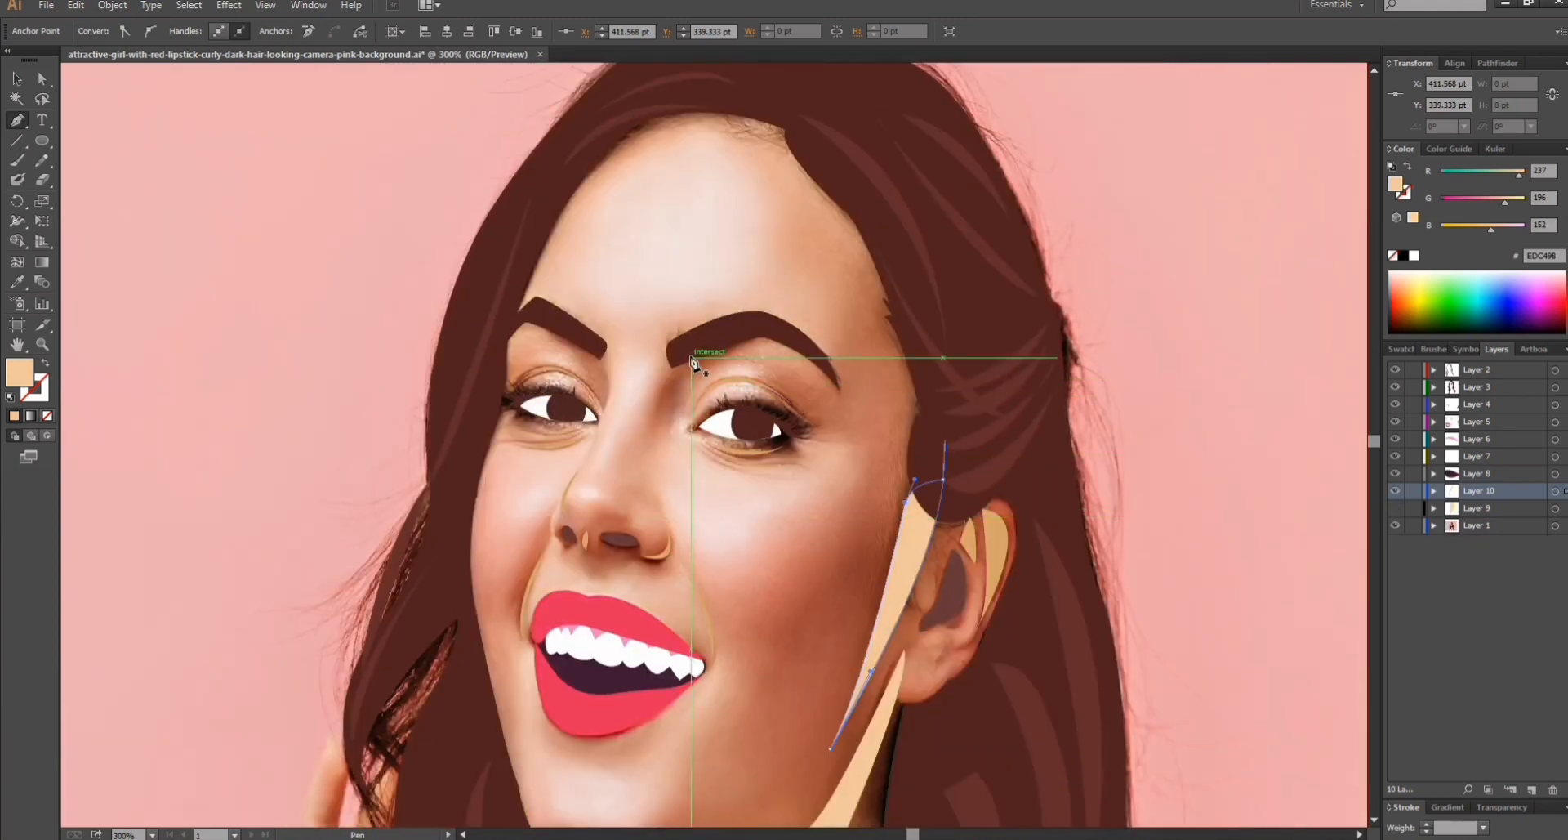
drag(650, 425, 650, 471)
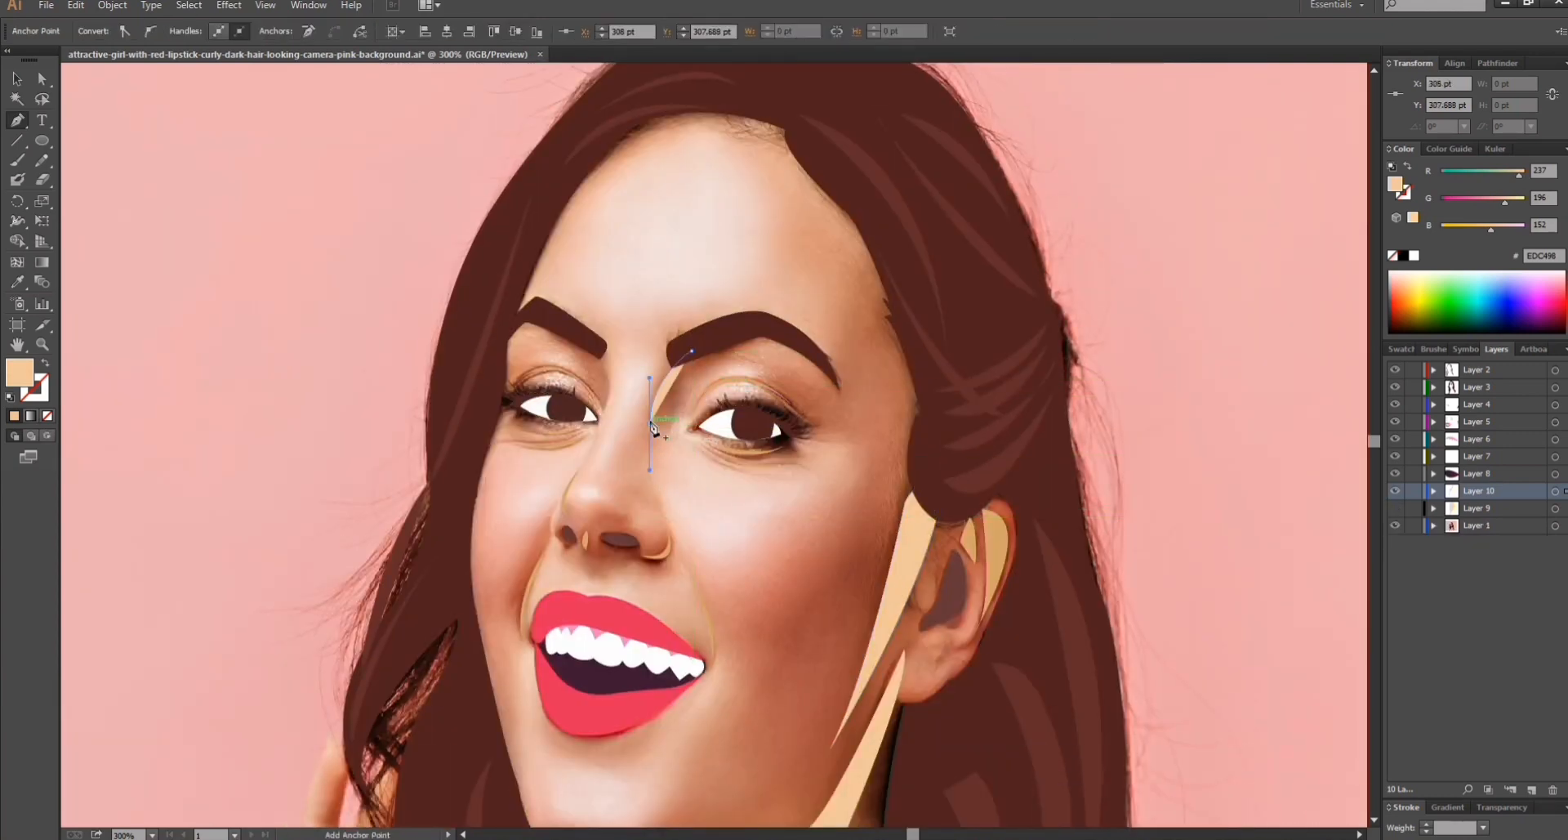
click(692, 423)
click(692, 350)
Trace a slim closed shadow from beneath the other brow's inner end down to that eye's inner corner.
click(589, 327)
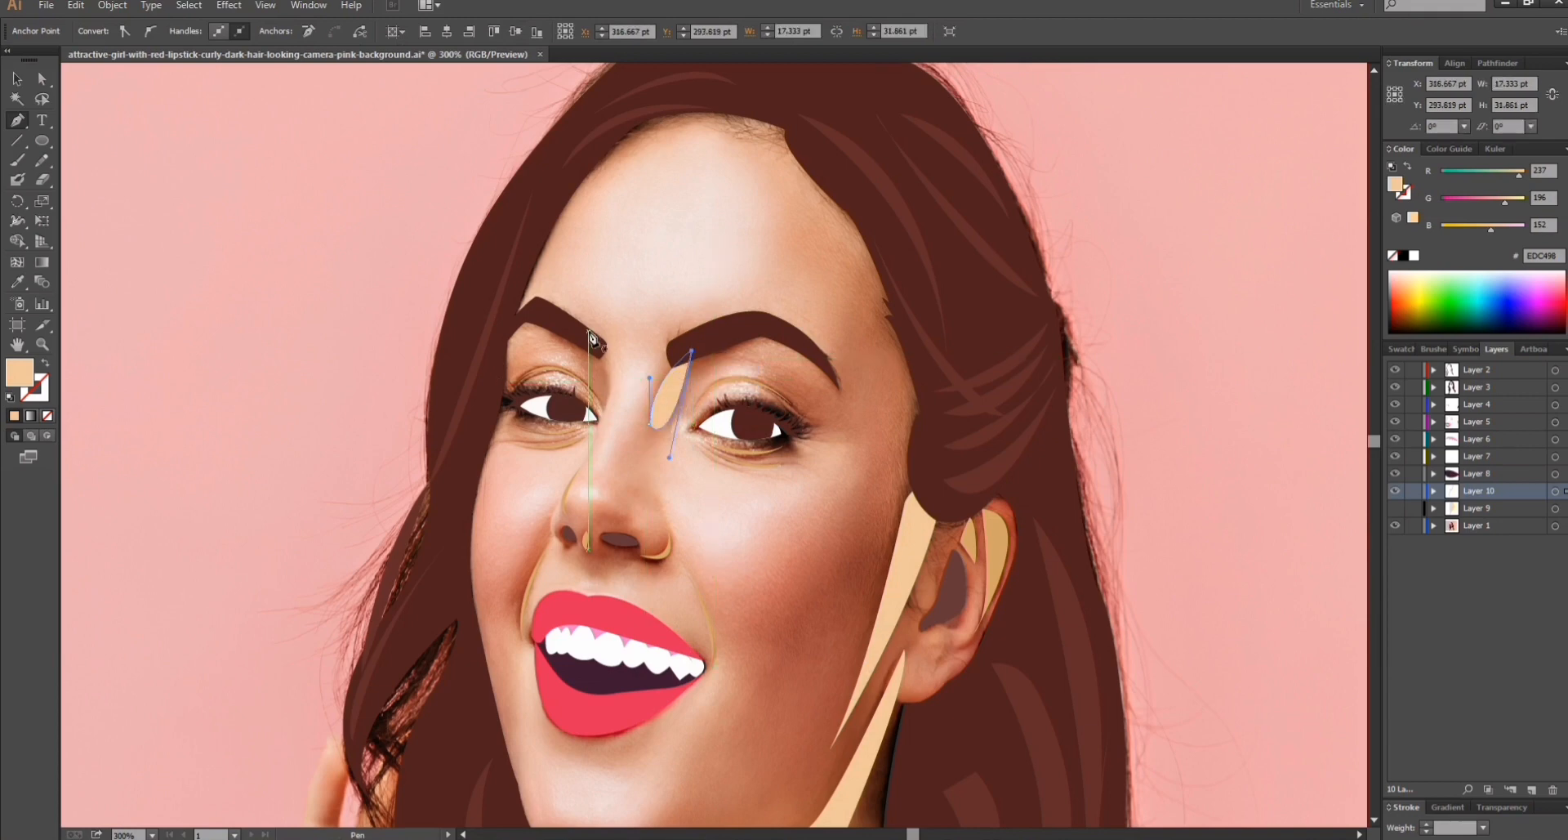
drag(608, 404, 598, 419)
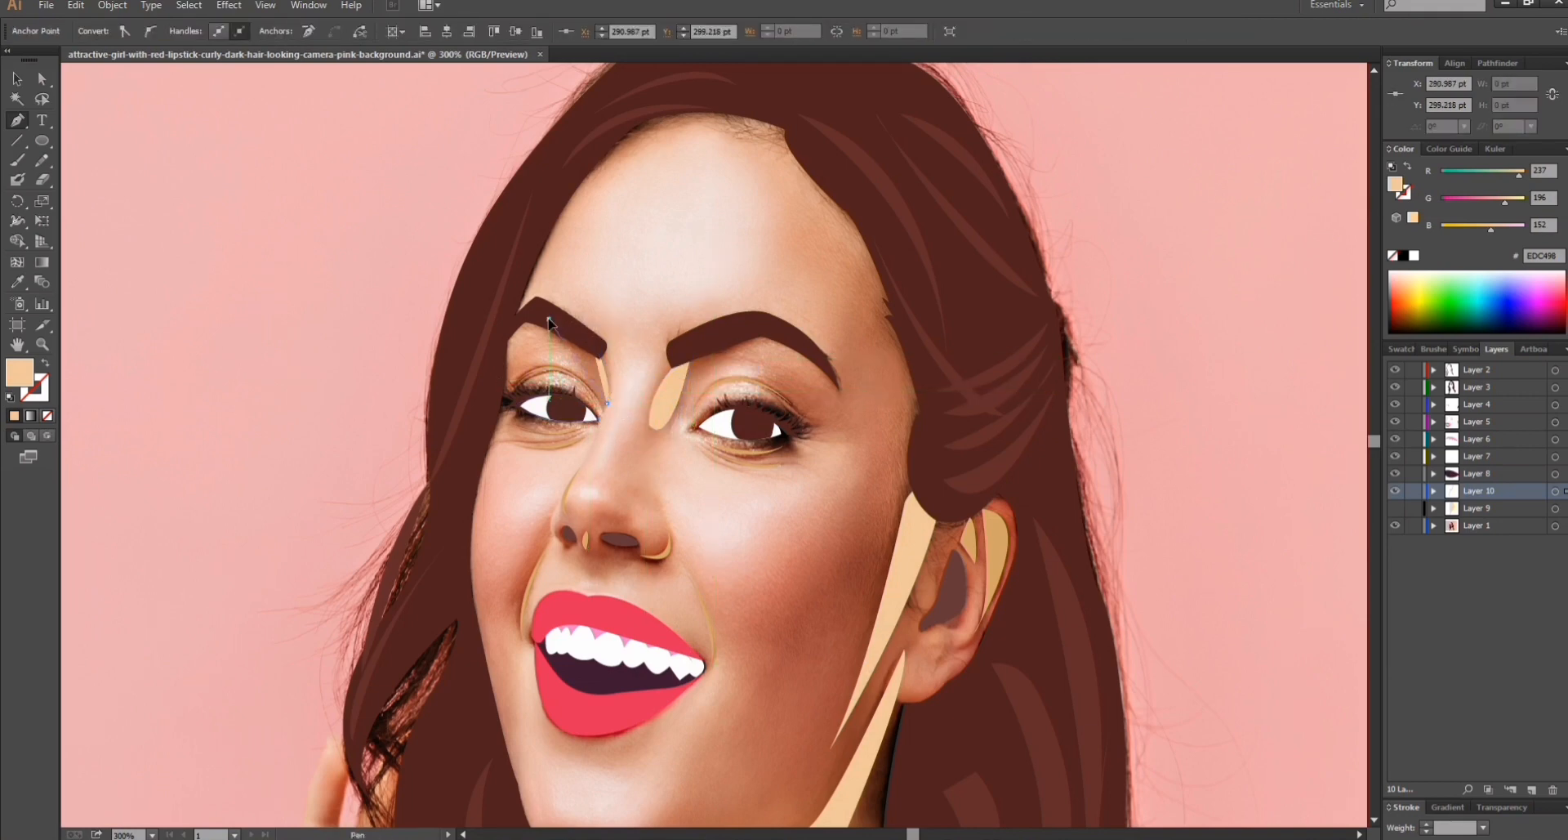
drag(550, 320, 591, 335)
drag(687, 258, 688, 256)
click(562, 185)
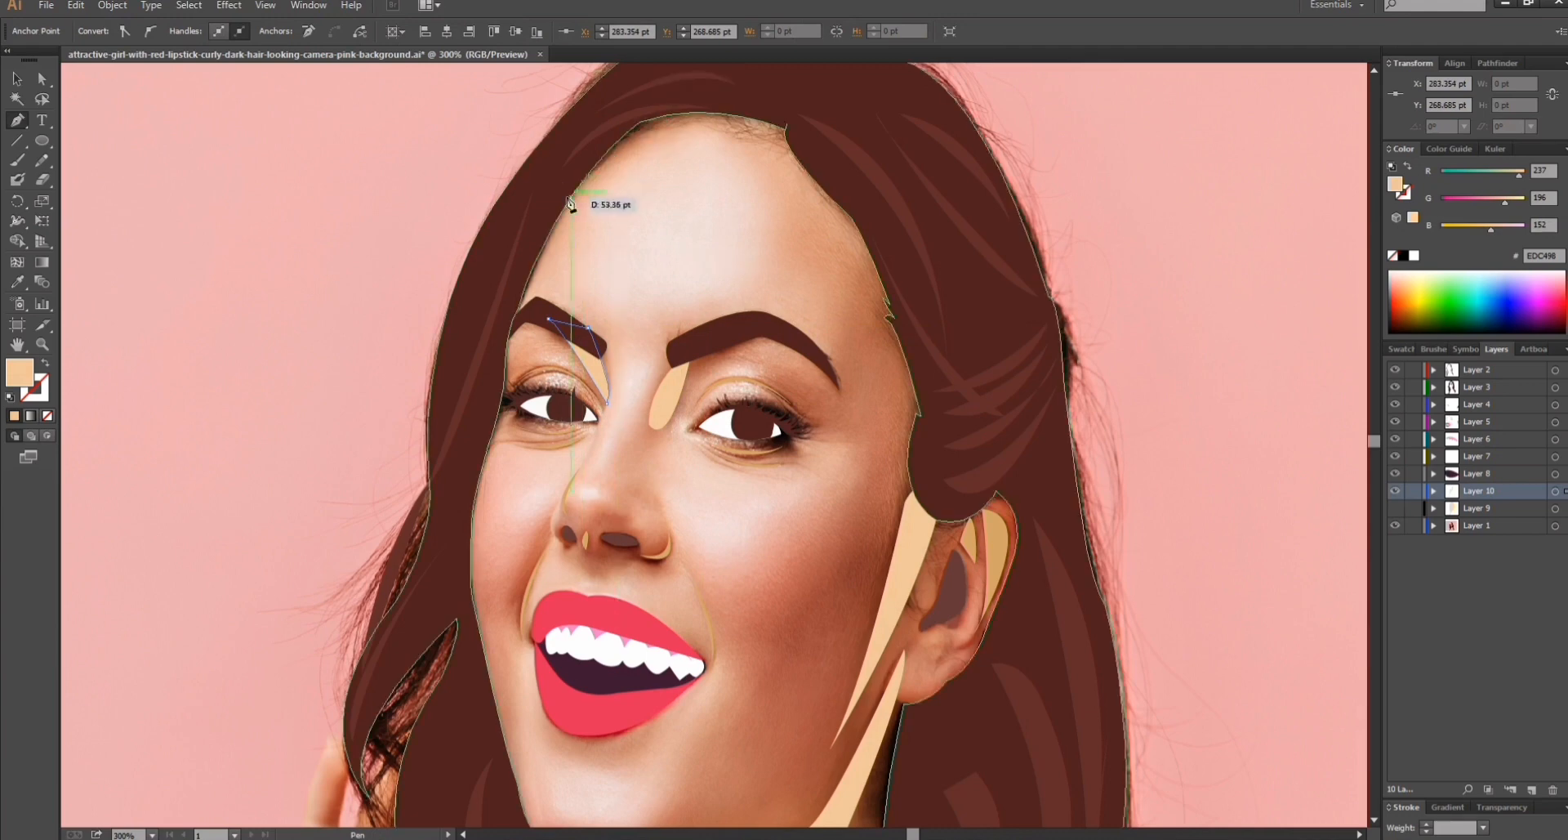
drag(872, 235, 1038, 464)
scroll(1034, 457, up, 3)
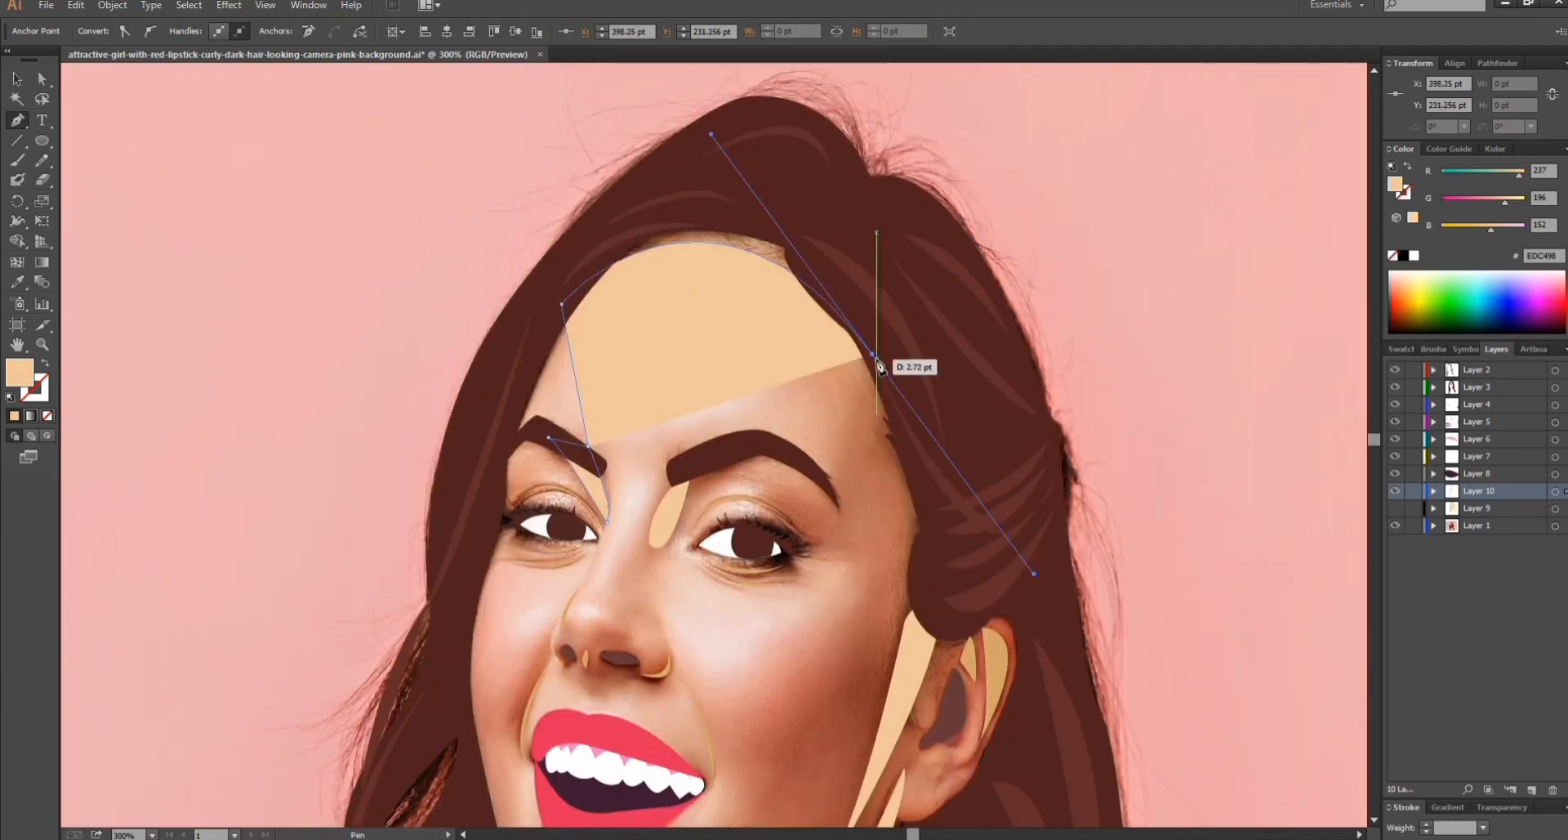
click(562, 303)
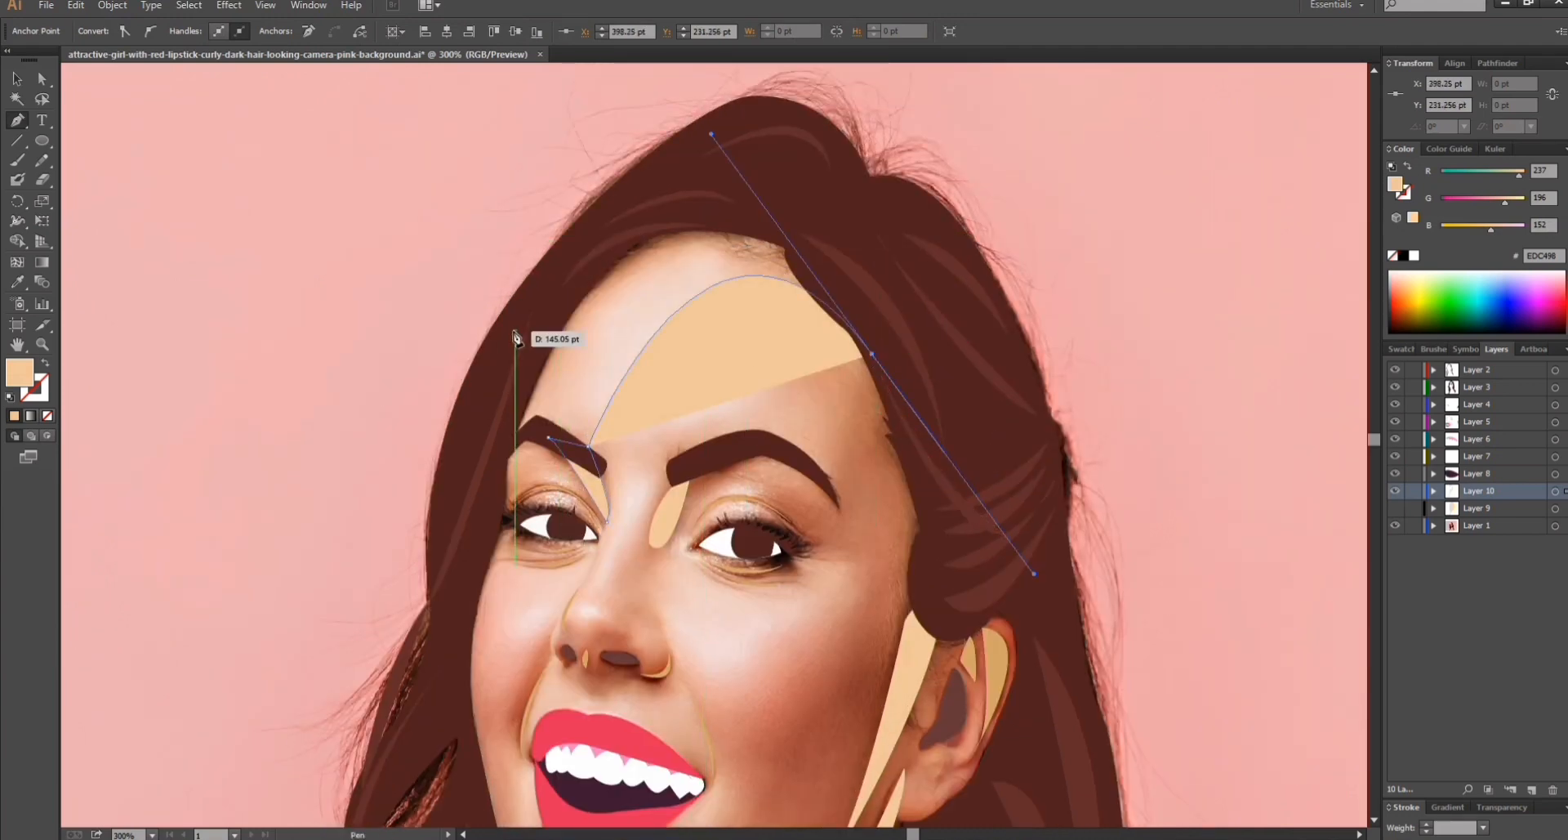
key(ctrl+z)
key(ctrl+z)
key(ctrl+z)
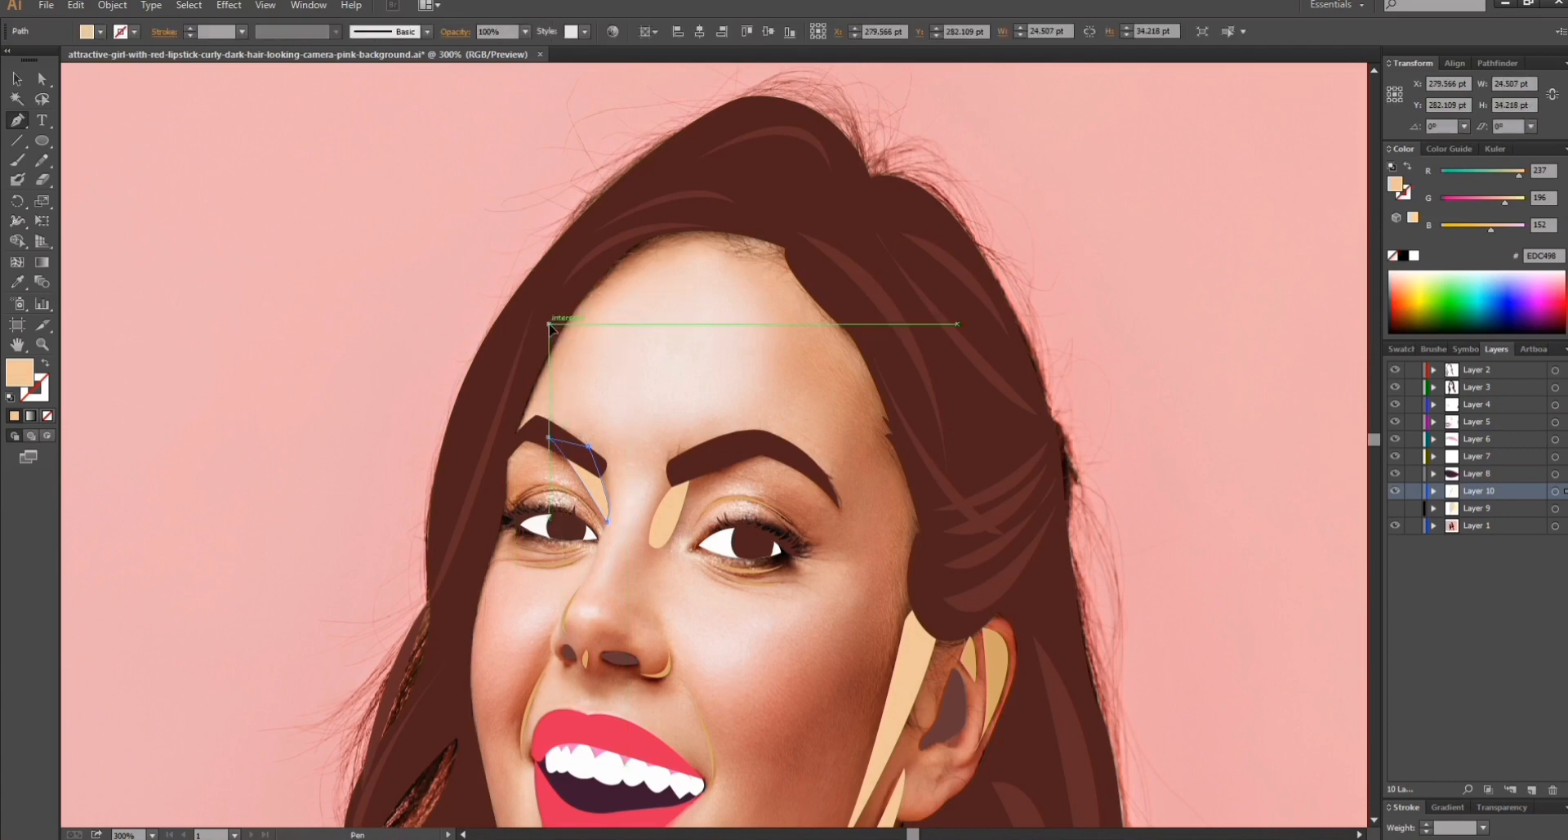
Trace a curved closed shadow along the top of the forehead beneath the hairline, with its ends reaching under the hair.
click(549, 324)
drag(894, 353, 1075, 560)
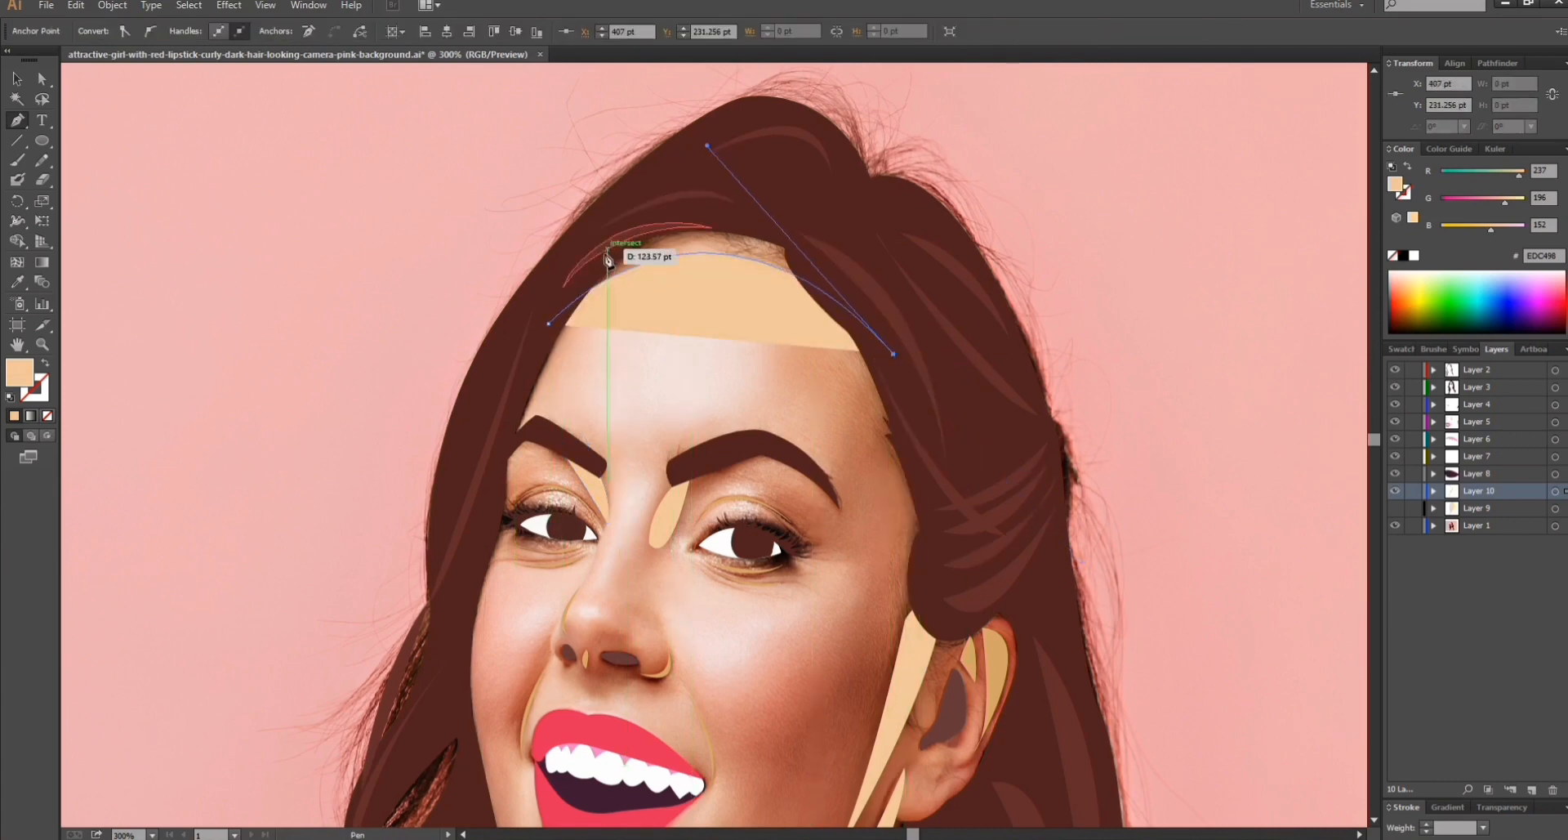
drag(549, 324, 382, 598)
Trace a narrow closed shadow along the outer cheek beside the hair, from mouth level down toward the chin.
scroll(1096, 239, down, 12)
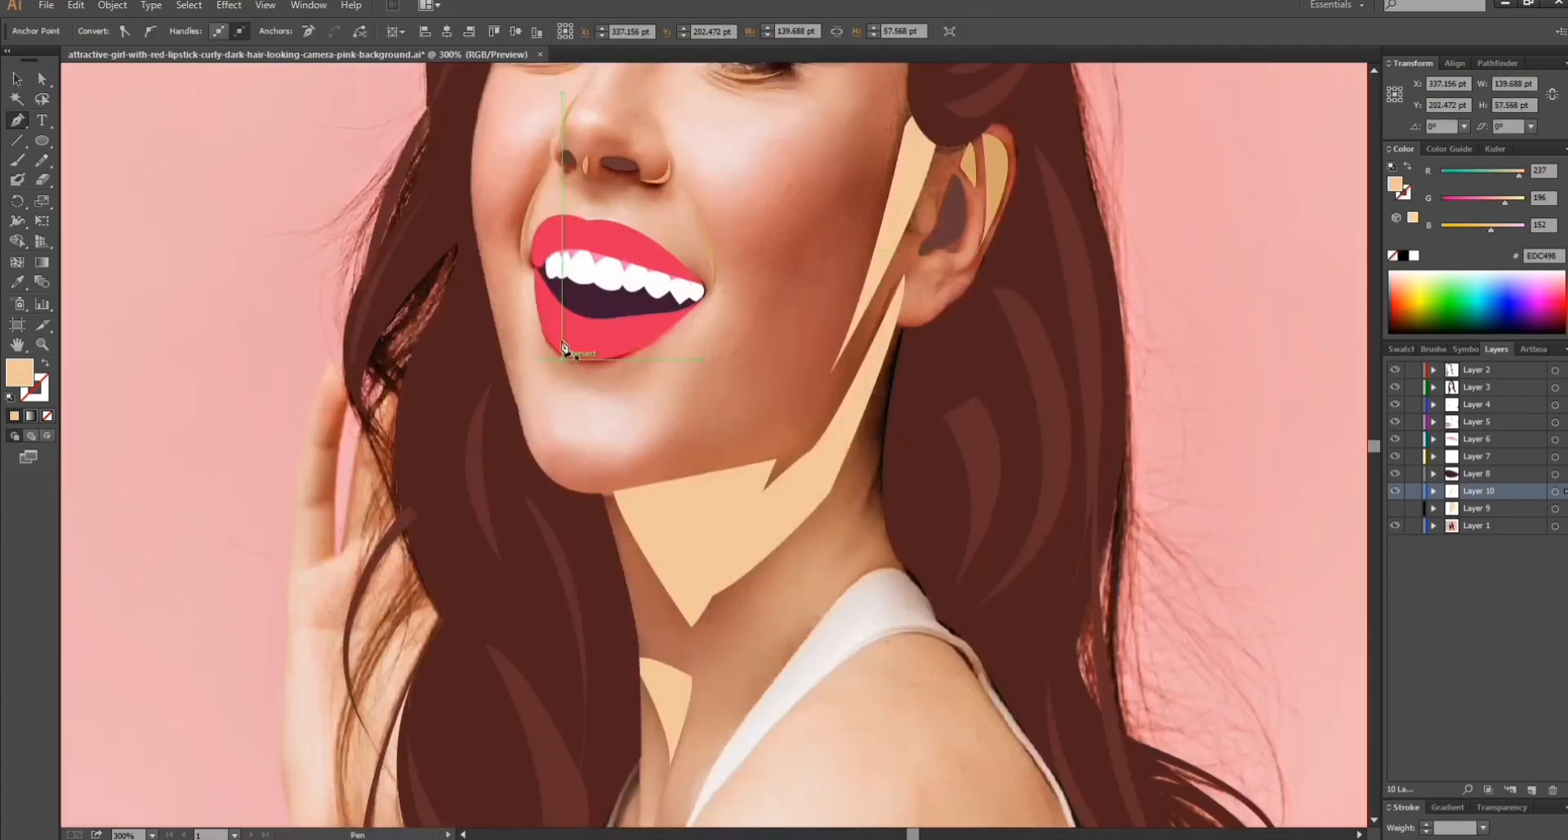
scroll(564, 347, up, 4)
scroll(874, 318, down, 2)
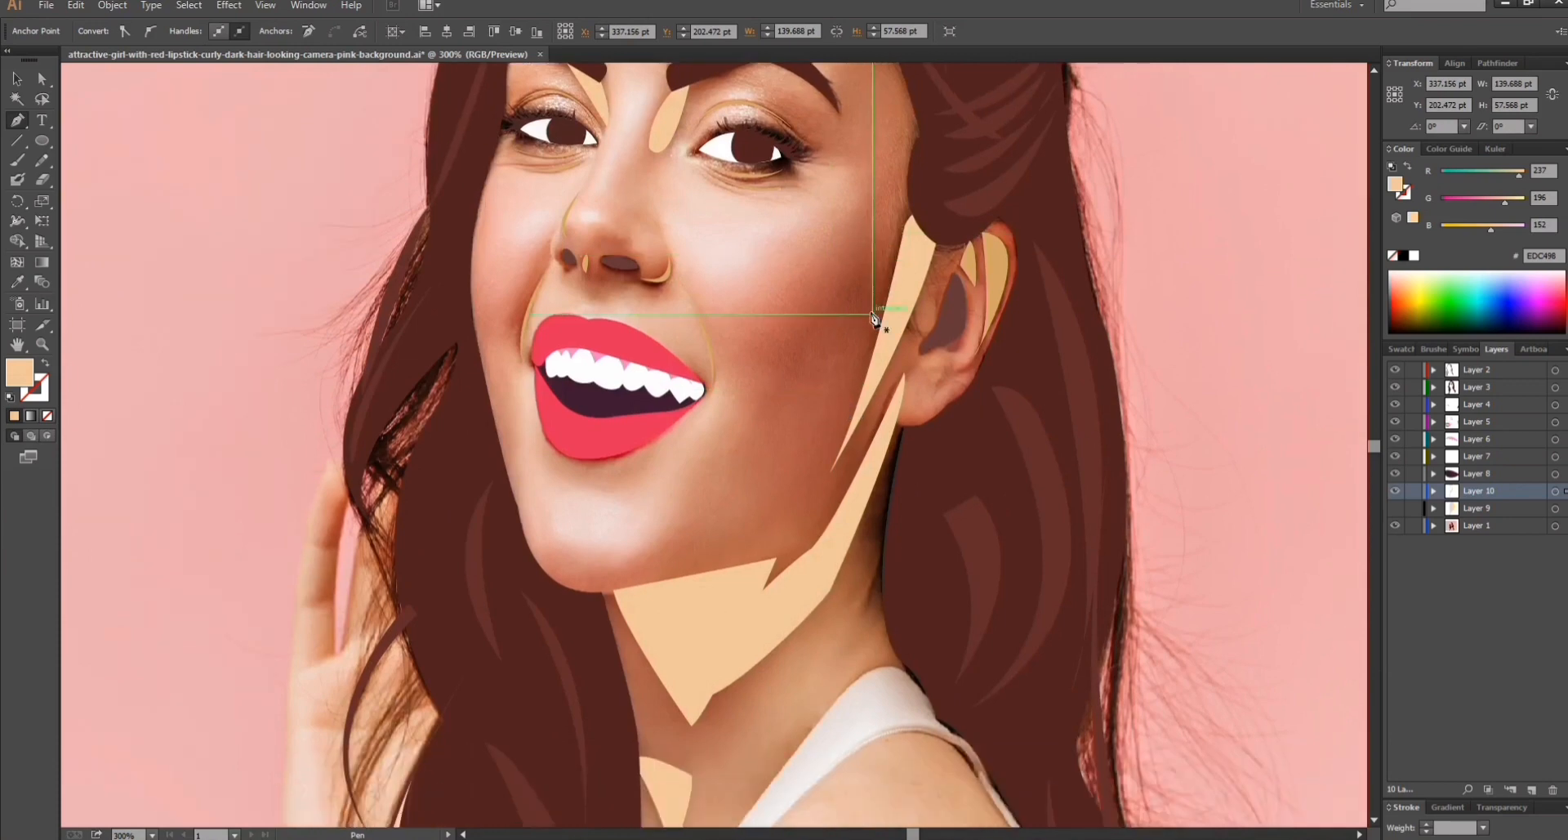
click(458, 324)
drag(500, 474, 474, 580)
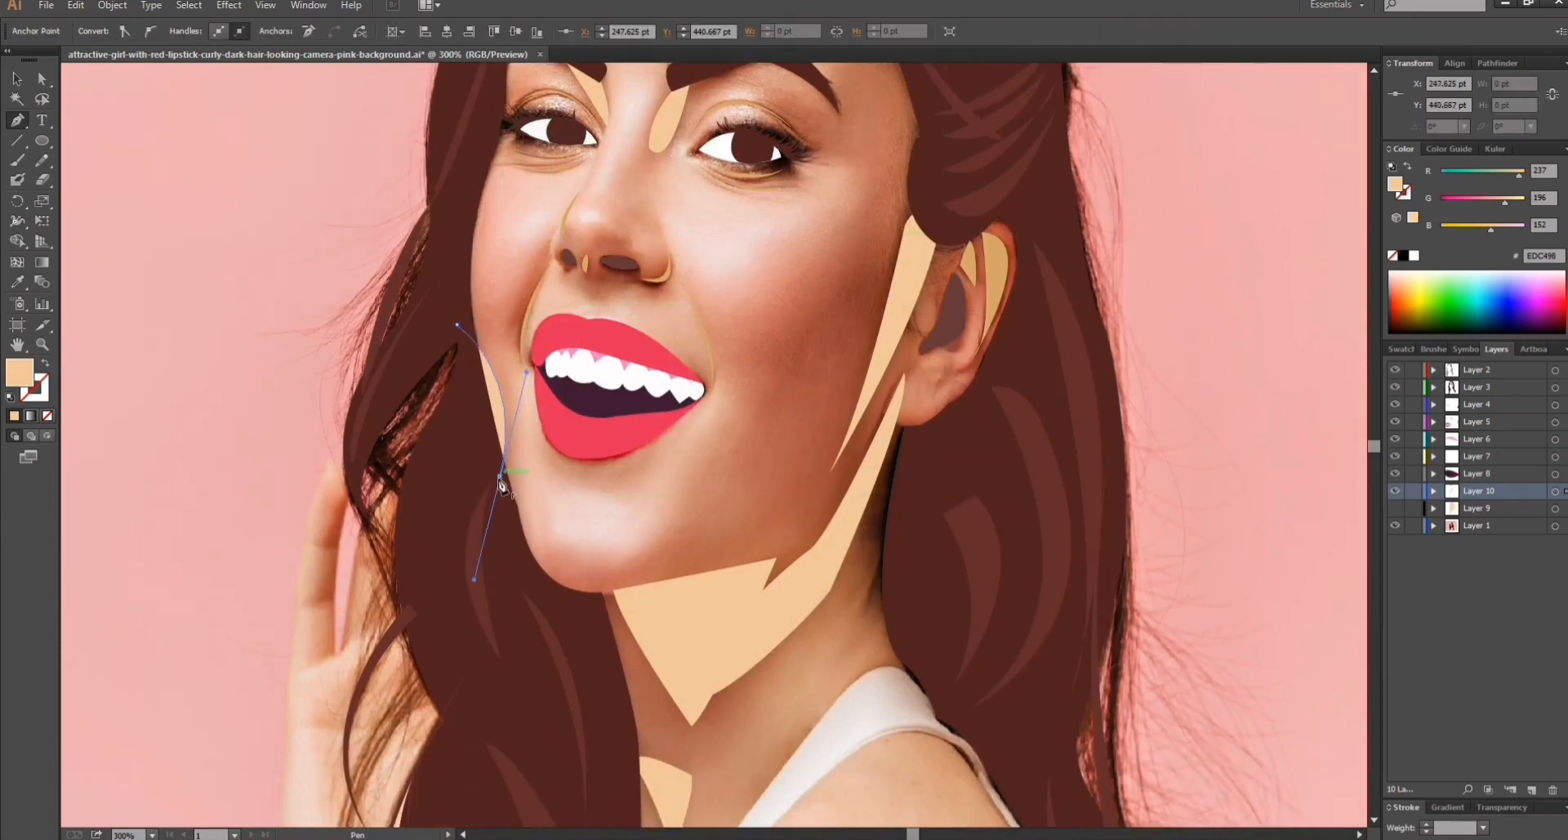
click(458, 325)
ctrl+click(1208, 381)
Preview the whole traced artwork with the skin base shown and the photo layer temporarily hidden.
key(ctrl+1)
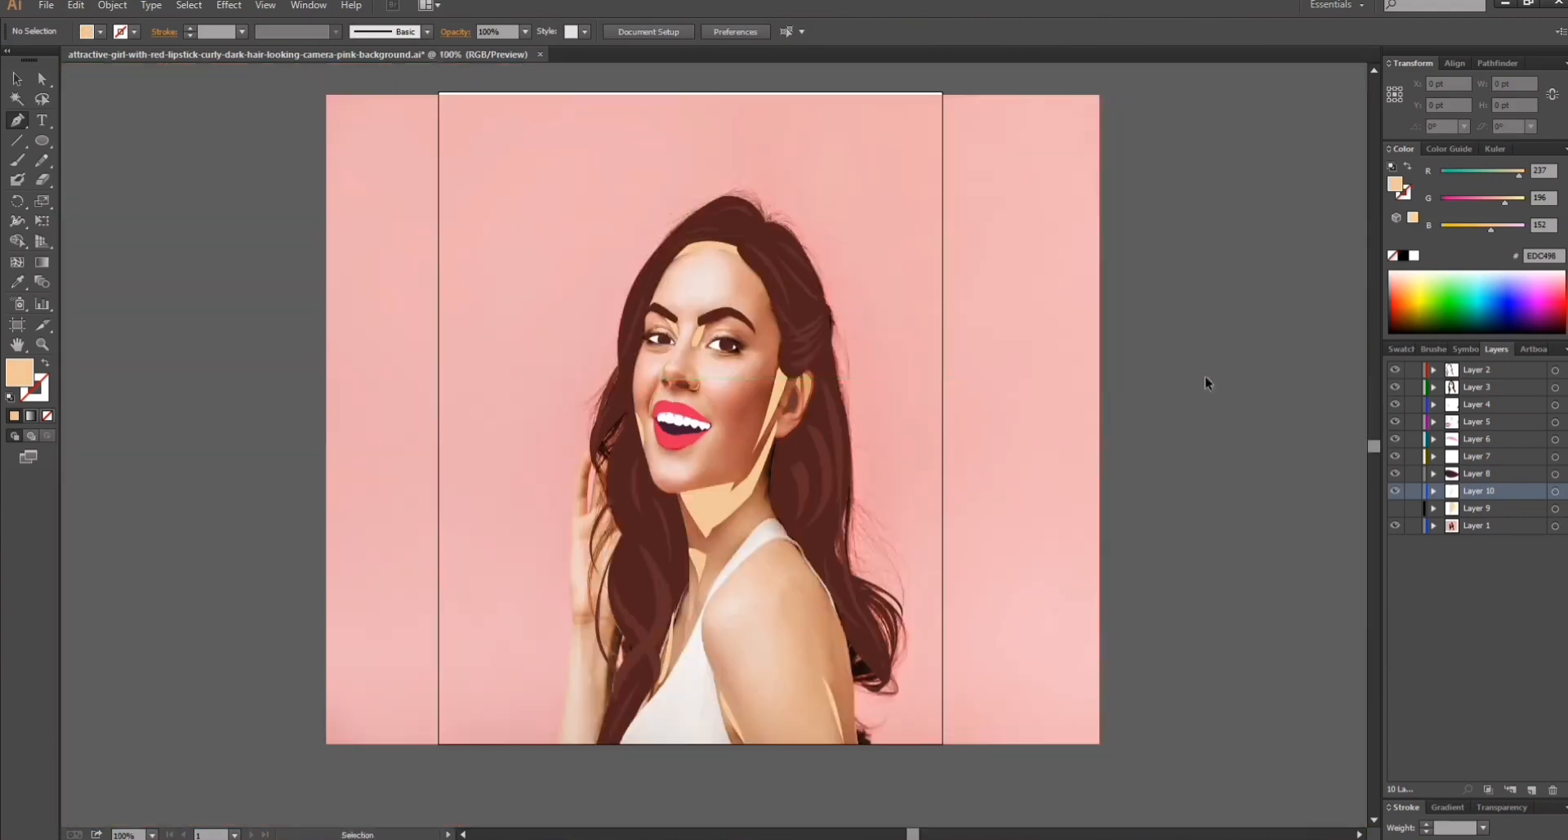
click(1395, 525)
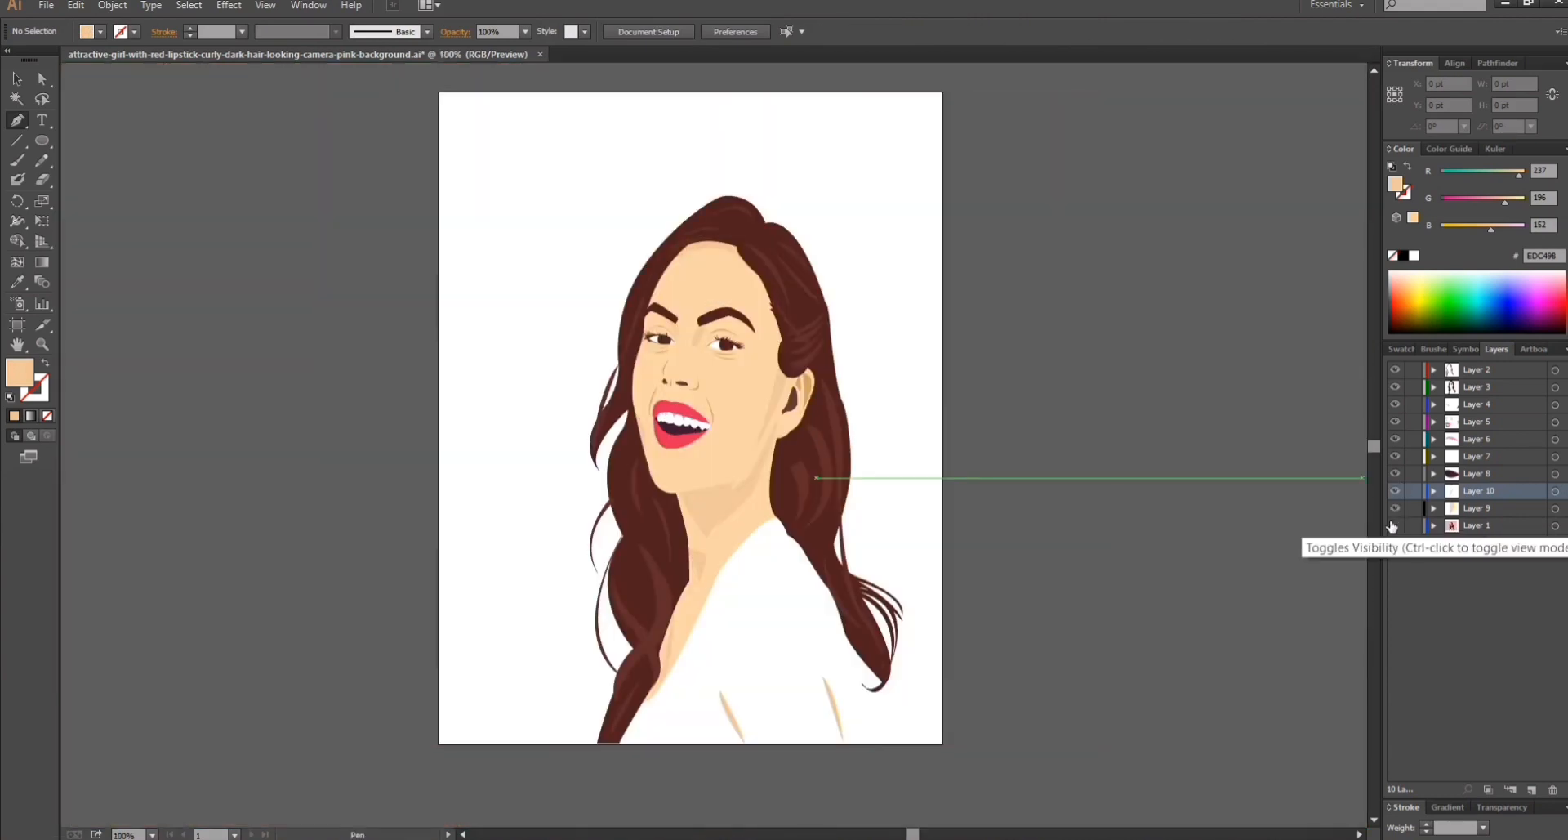
click(1394, 525)
Reuse the skin base's fill and layer to outline the arm from the photo's lower edge up along the armpit to the strap.
key(ctrl+plus)
key(ctrl+plus)
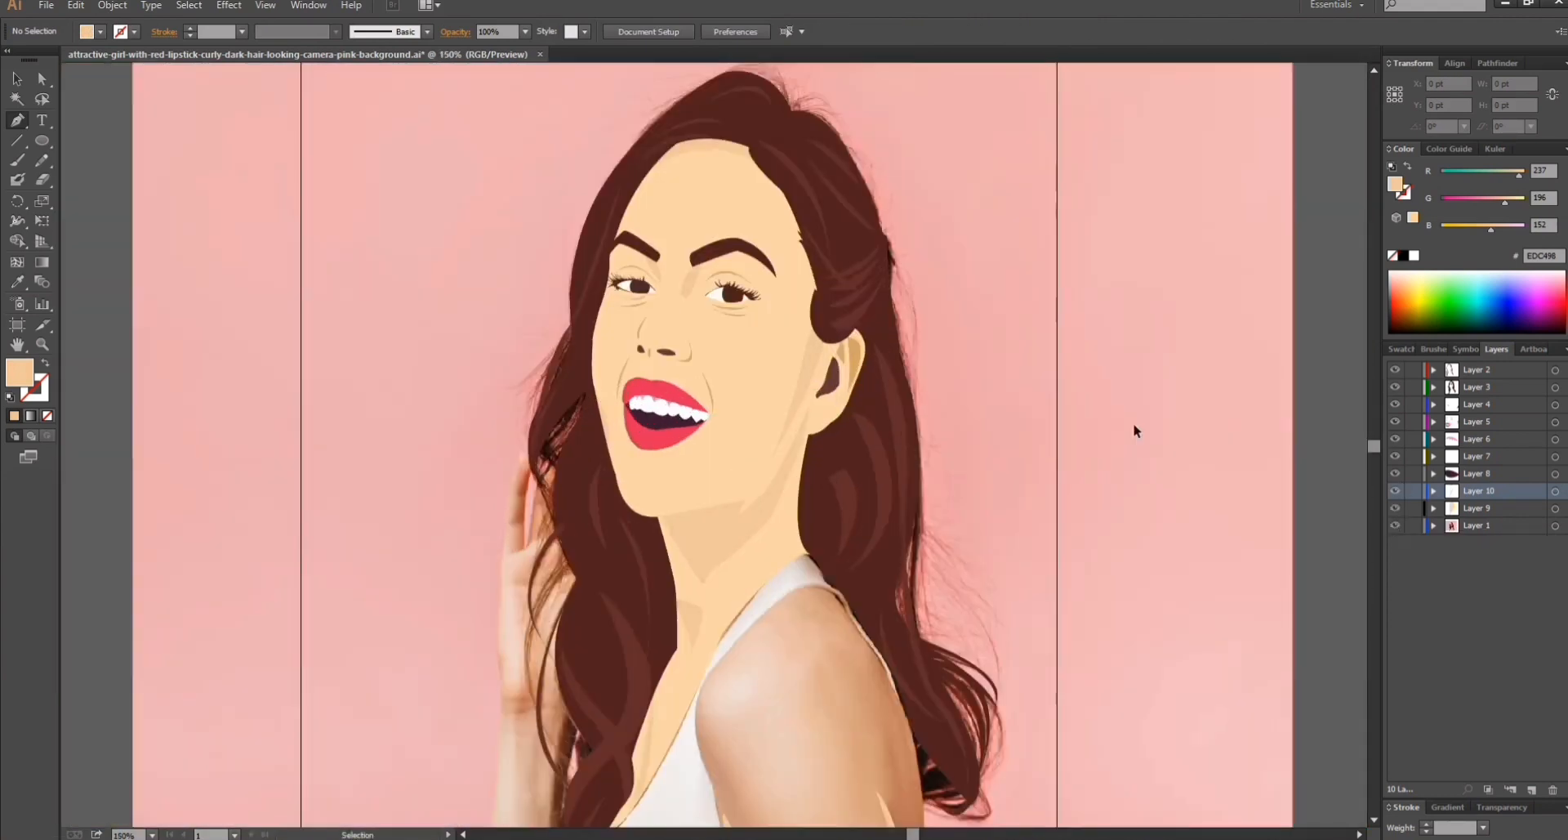
scroll(1136, 427, down, 4)
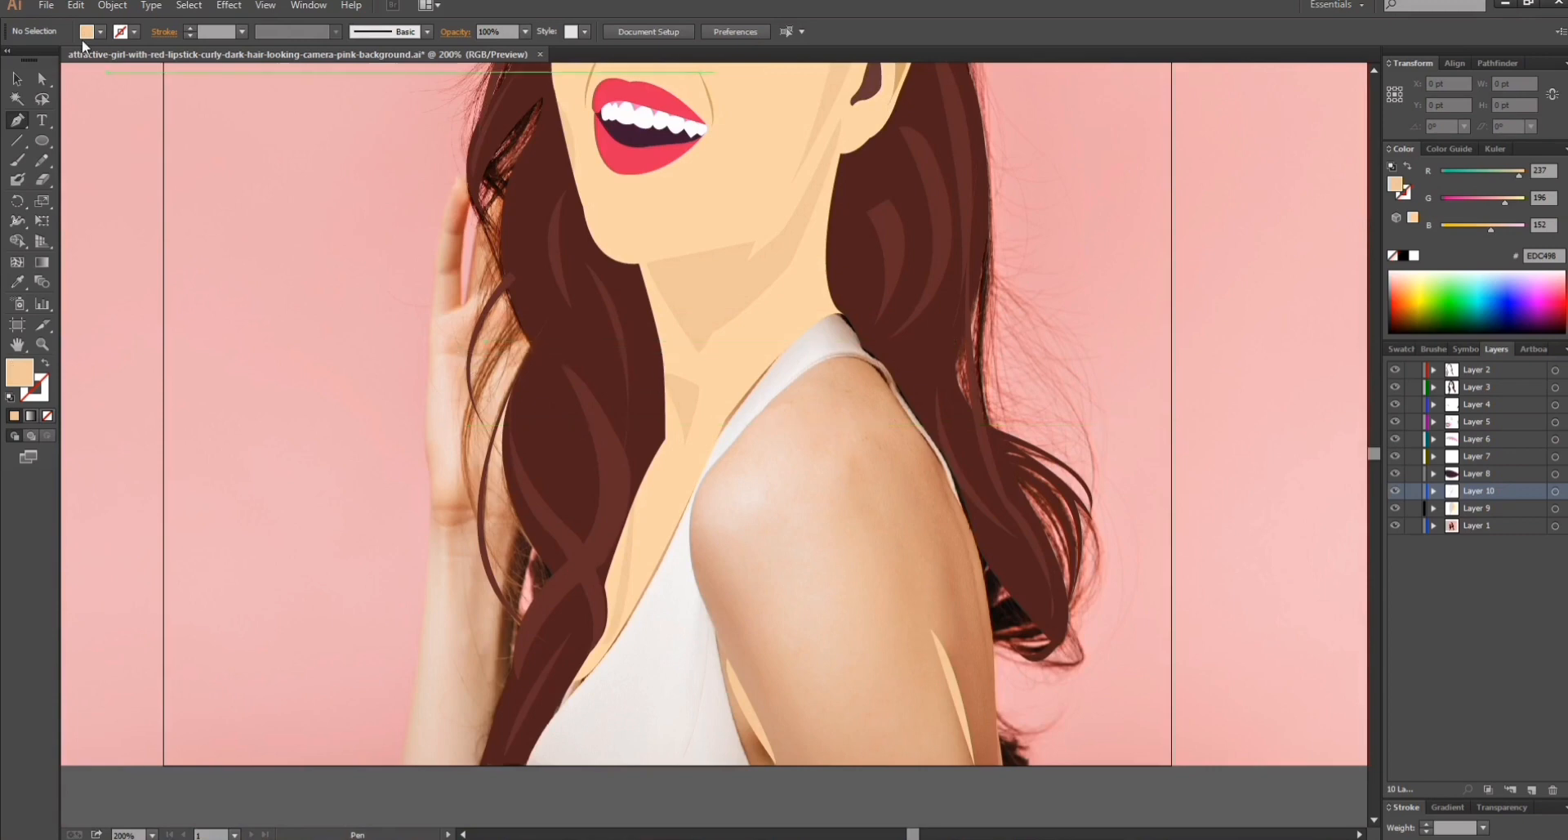
key(v)
click(695, 209)
key(p)
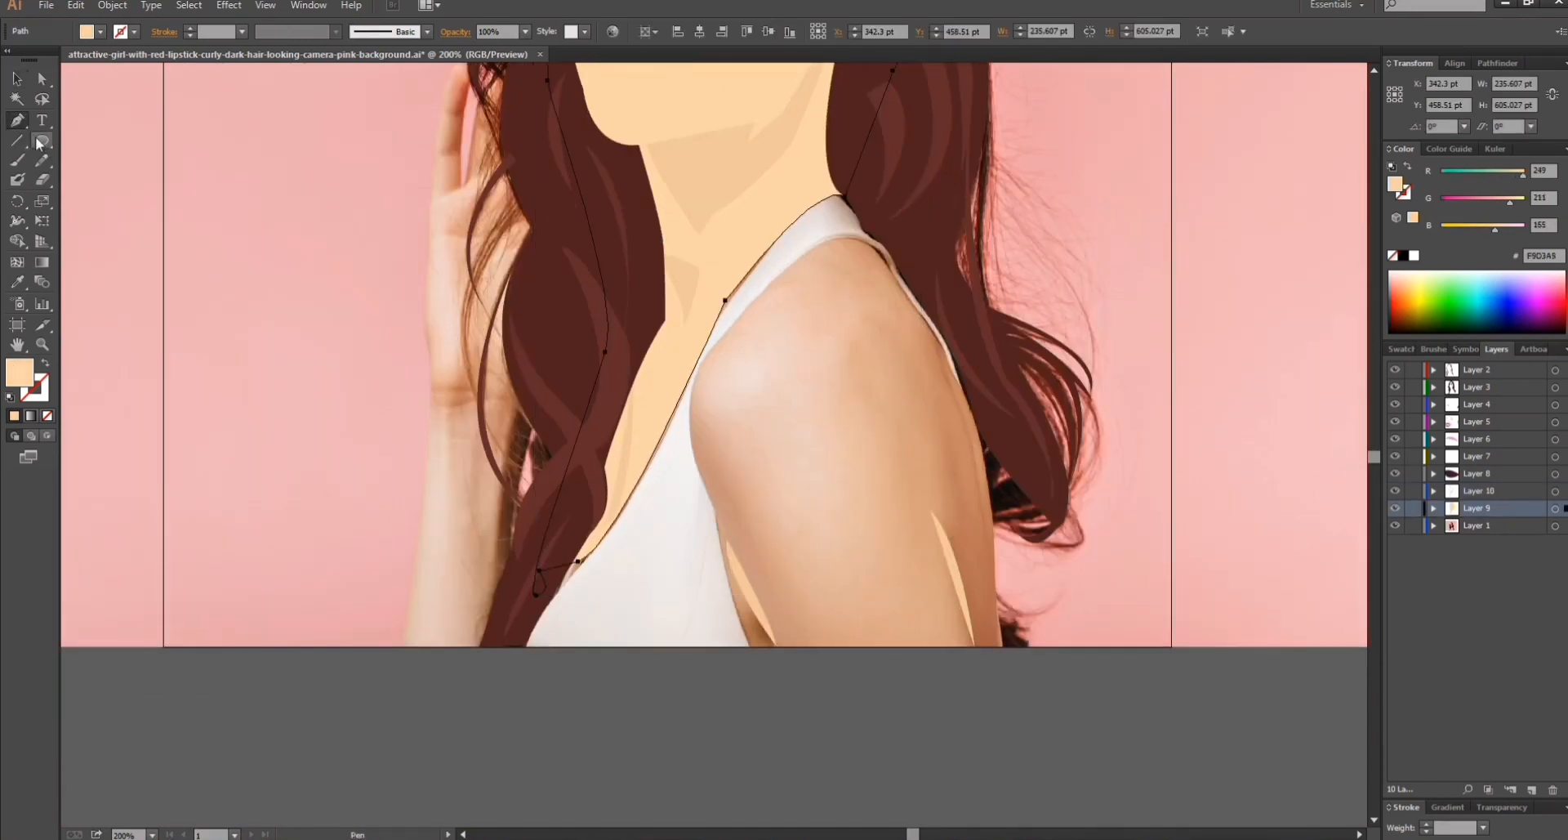
click(751, 647)
drag(717, 511, 721, 518)
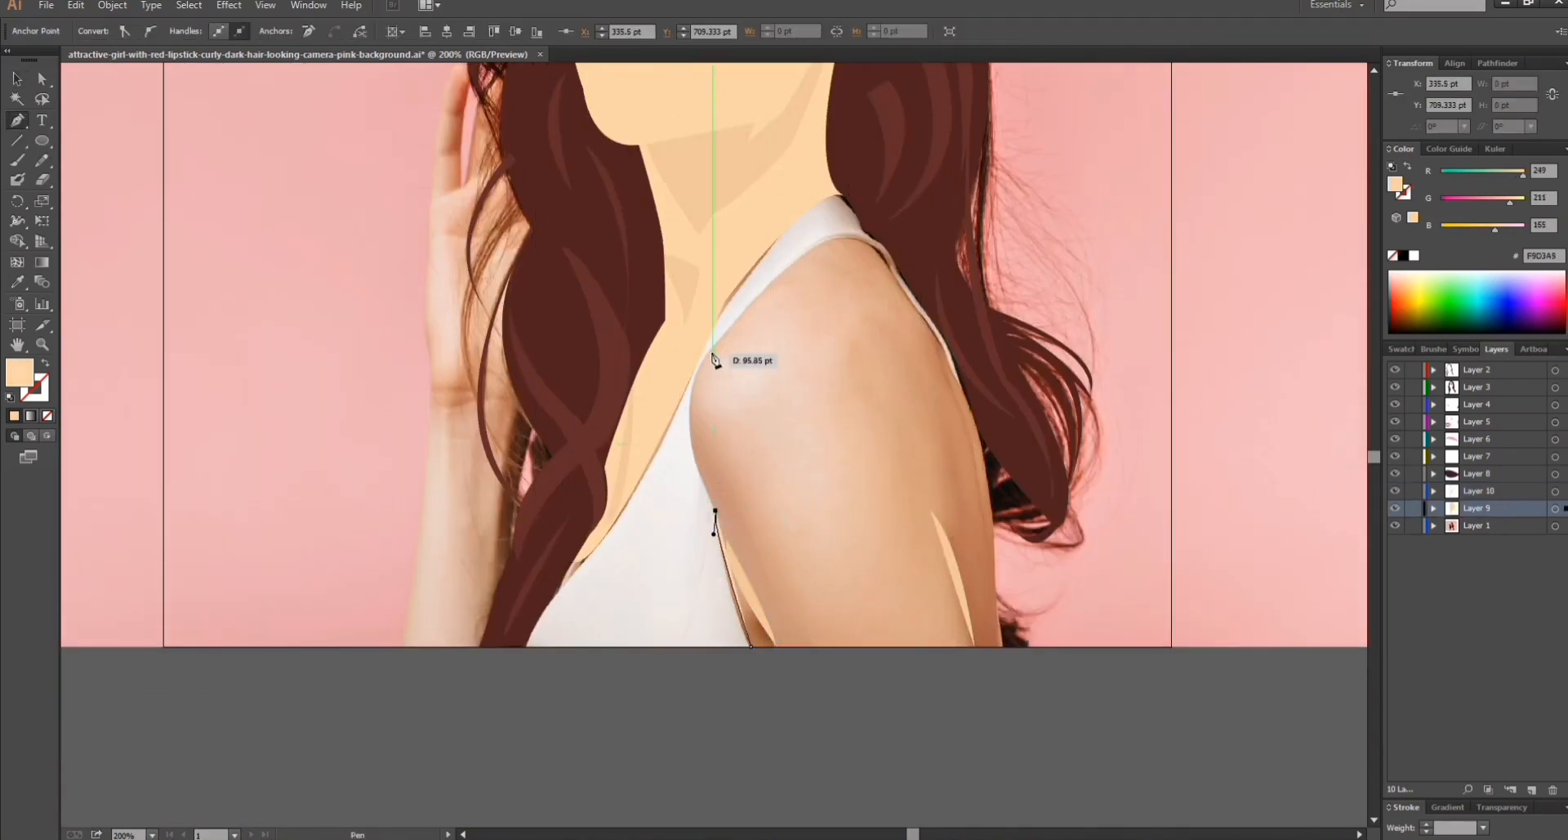
drag(745, 295, 749, 287)
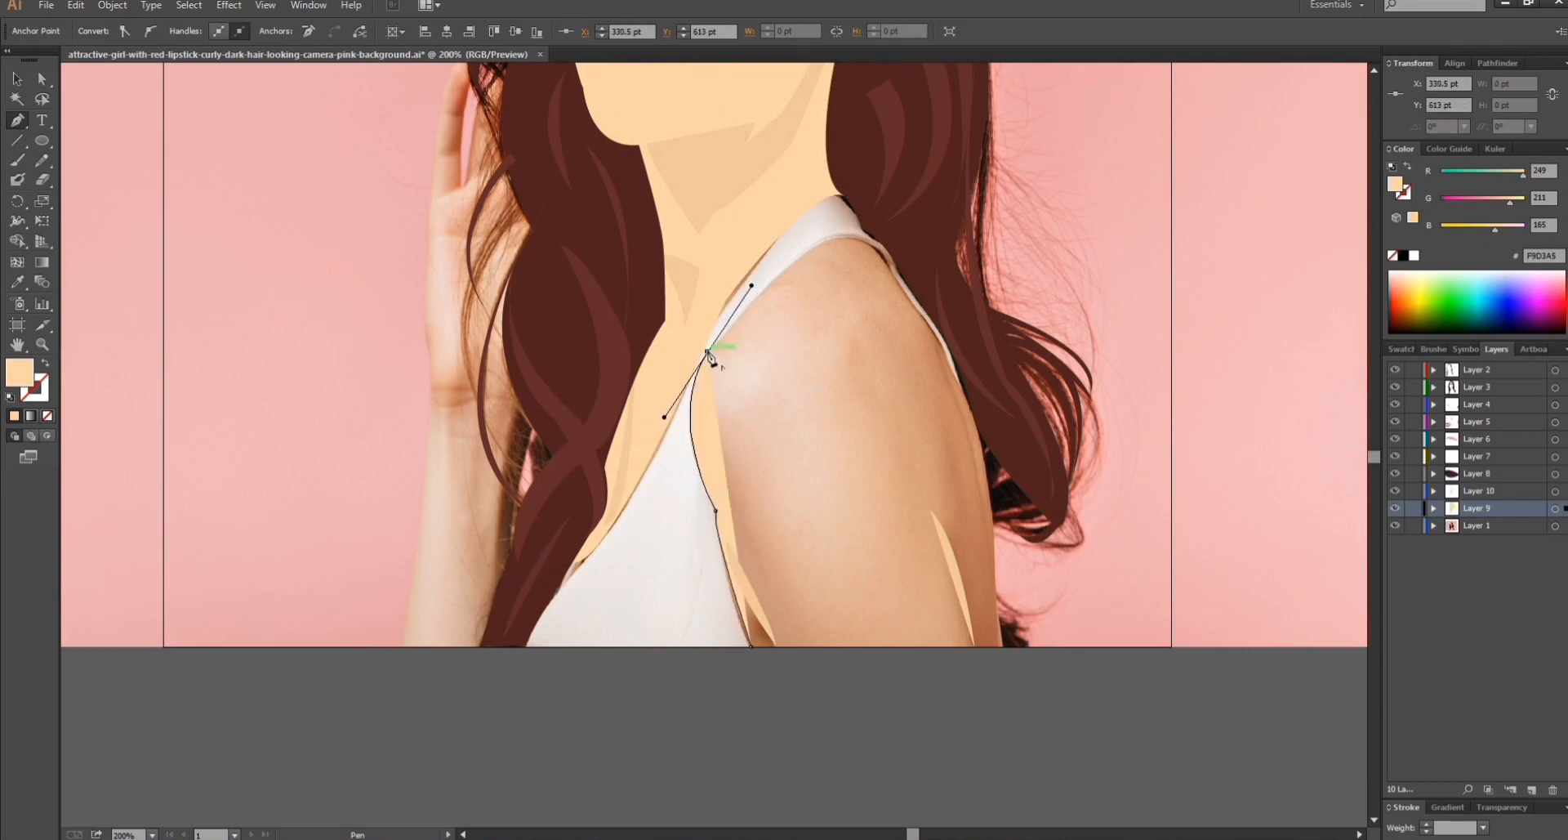
click(709, 351)
Continue the arm outline over the shoulder and down the back of the arm beside the hair.
click(791, 263)
drag(891, 266, 931, 343)
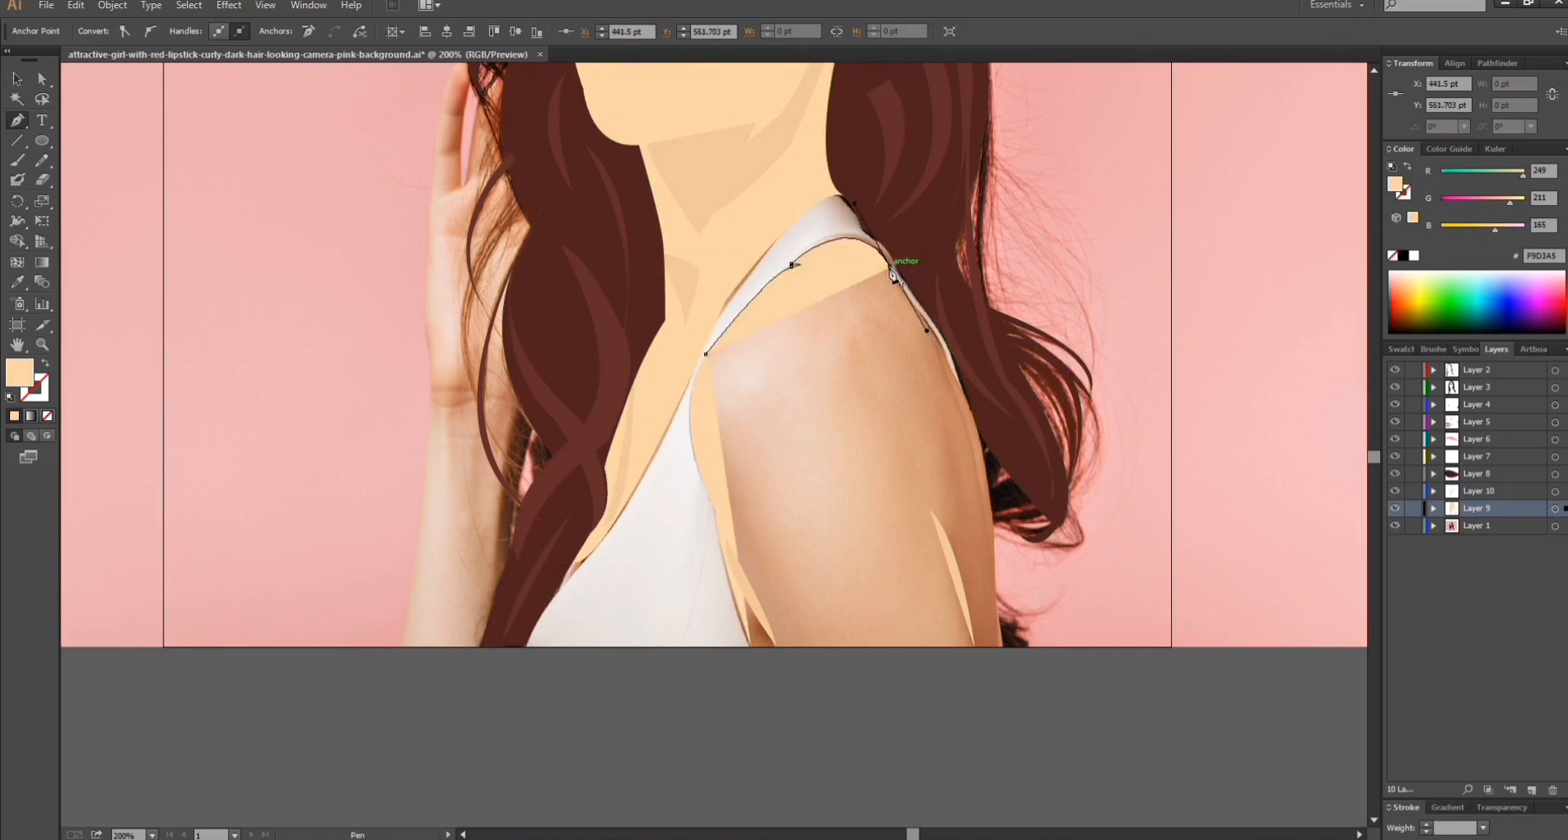
drag(973, 420, 985, 521)
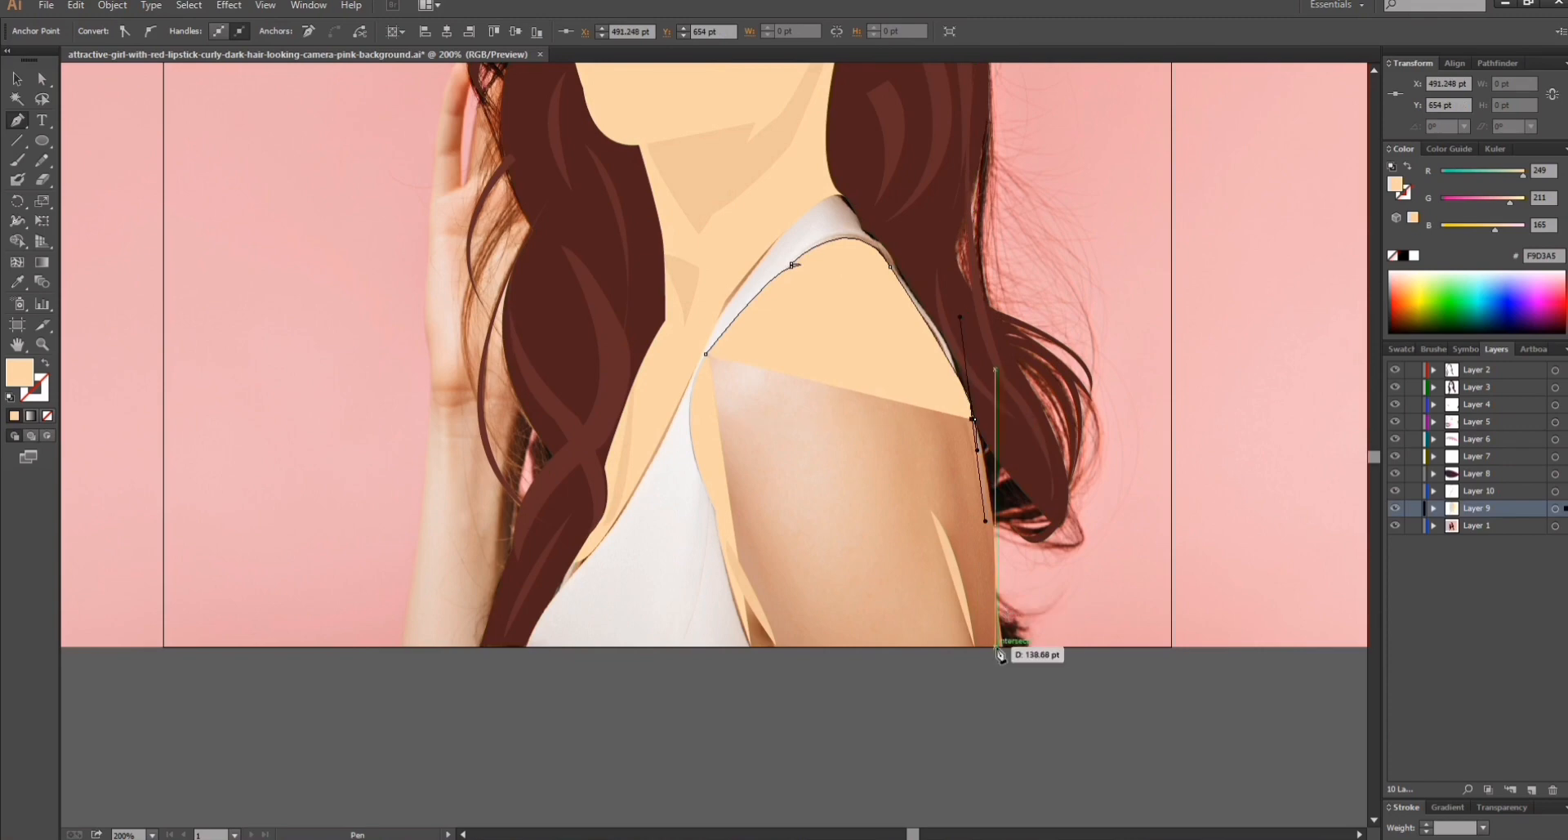
drag(1002, 647, 1002, 674)
drag(1014, 776, 1016, 837)
key(ctrl+z)
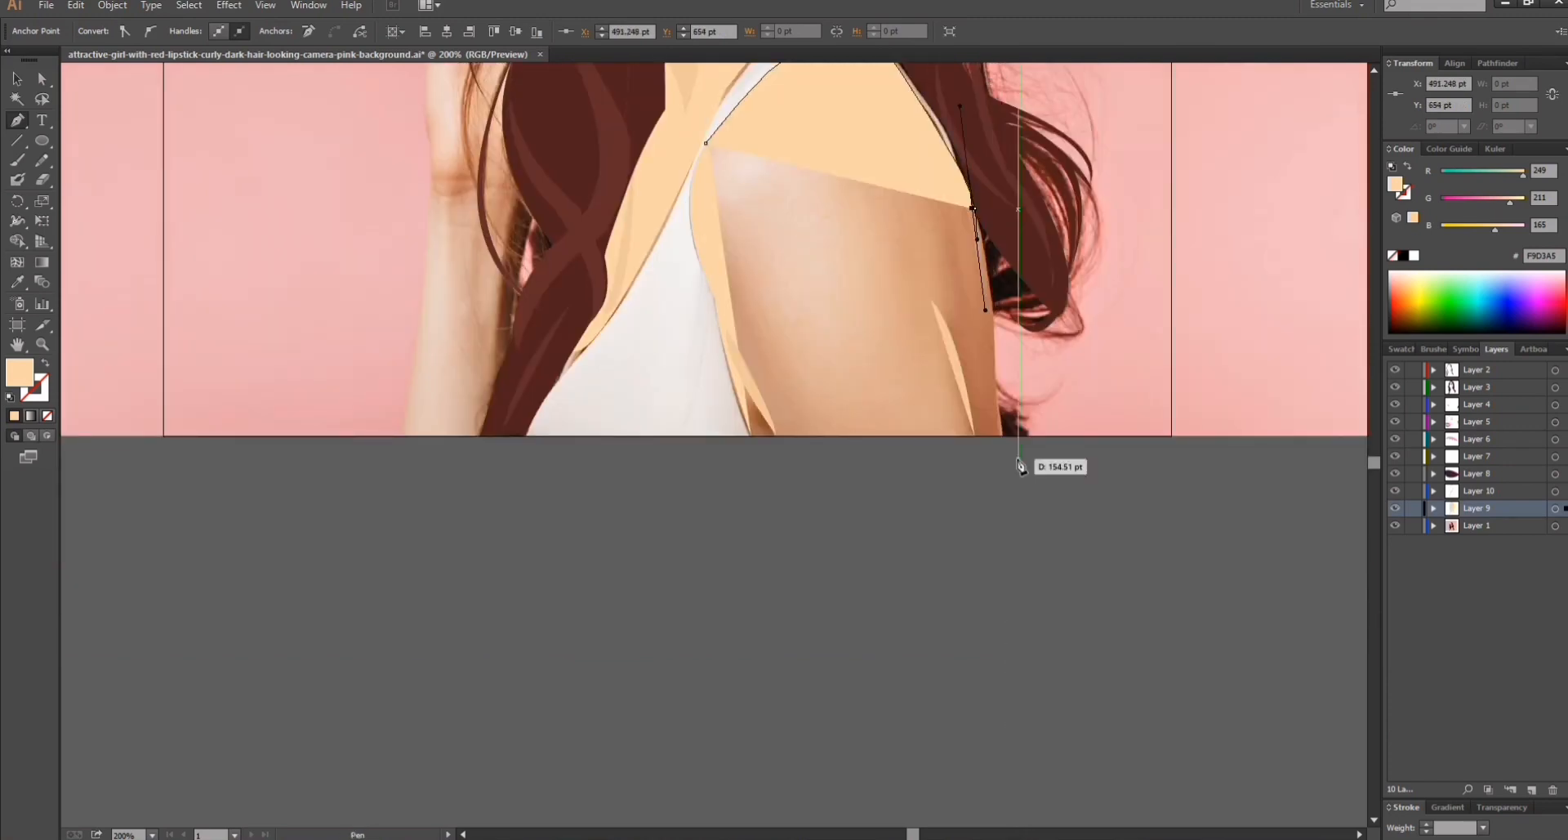
scroll(1019, 459, up, 3)
key(ctrl+z)
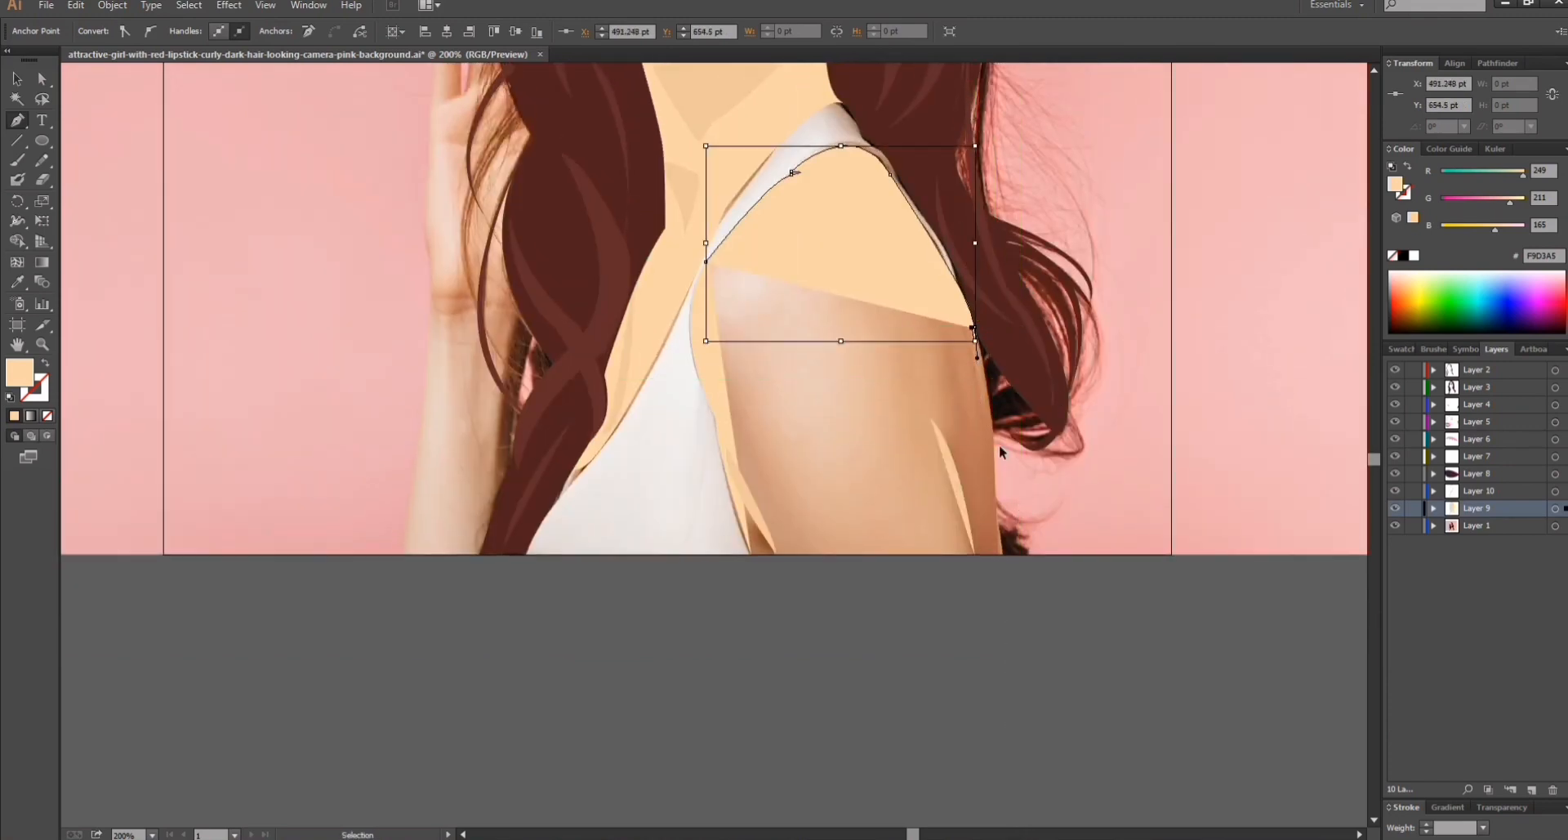
Complete the arm's skin base down to the photo's lower edge and close the shape at its starting point.
drag(994, 509, 1006, 559)
click(750, 554)
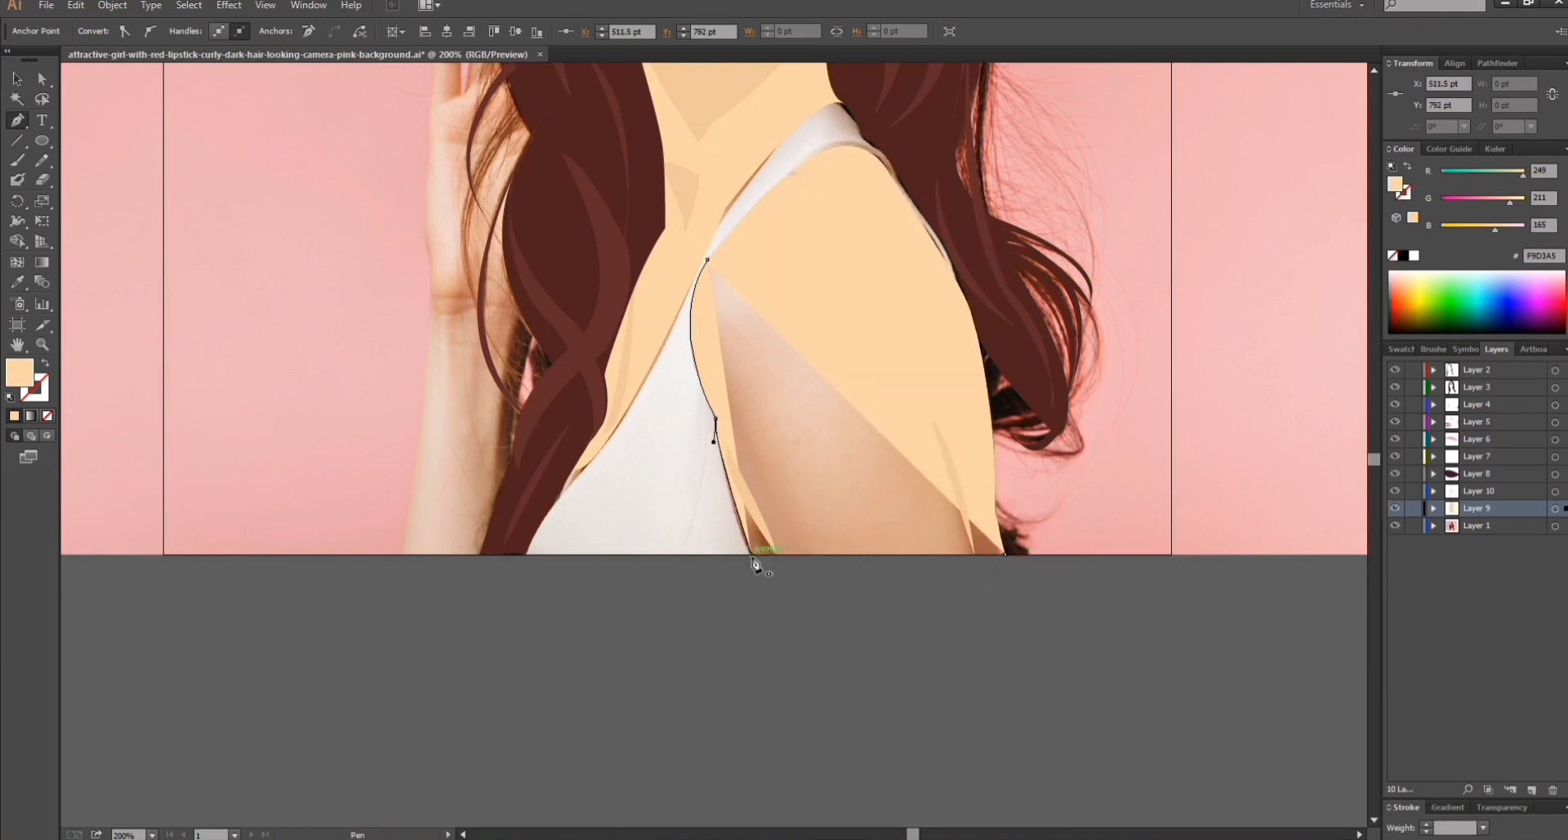
ctrl+click(1268, 366)
Trace the white top with fill F9F9F9 on Layer 11 beneath the skin base, from the strap to the photo's lower edge.
key(minus)
scroll(1269, 366, up, 6)
scroll(1268, 366, down, 5)
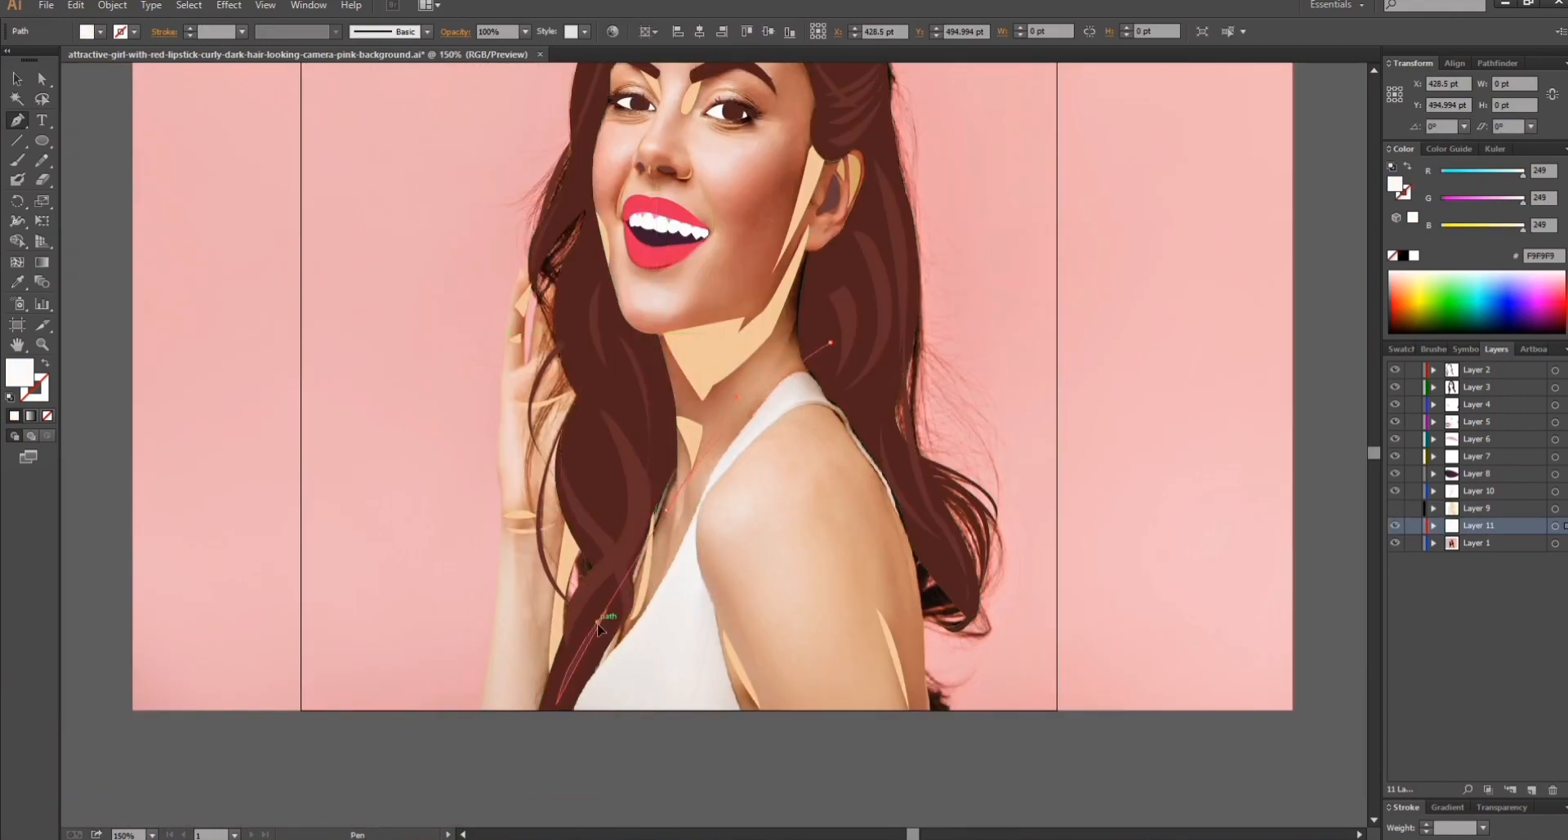
drag(560, 709, 561, 725)
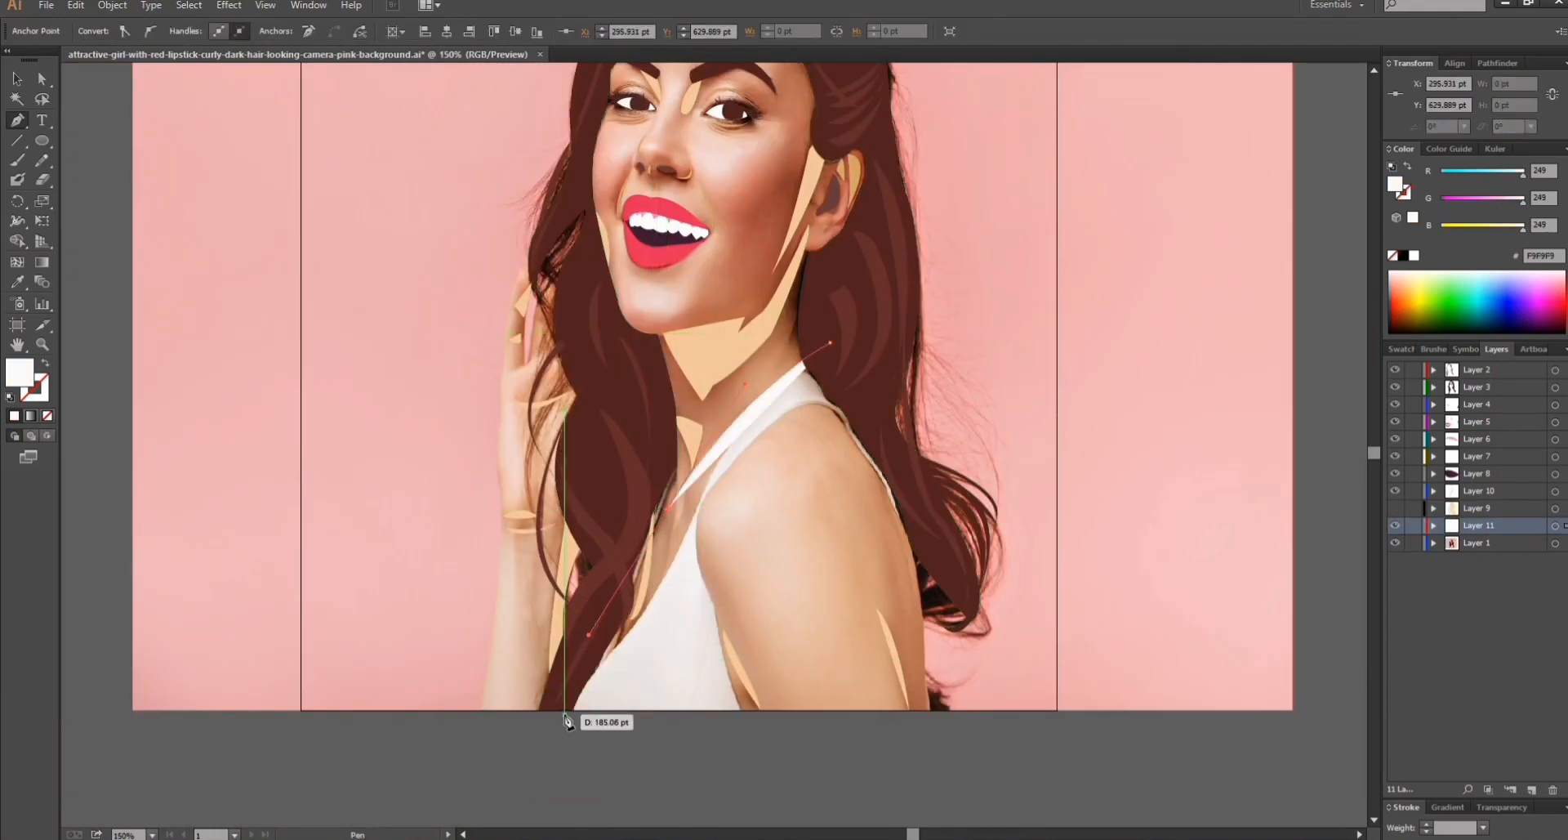
click(842, 709)
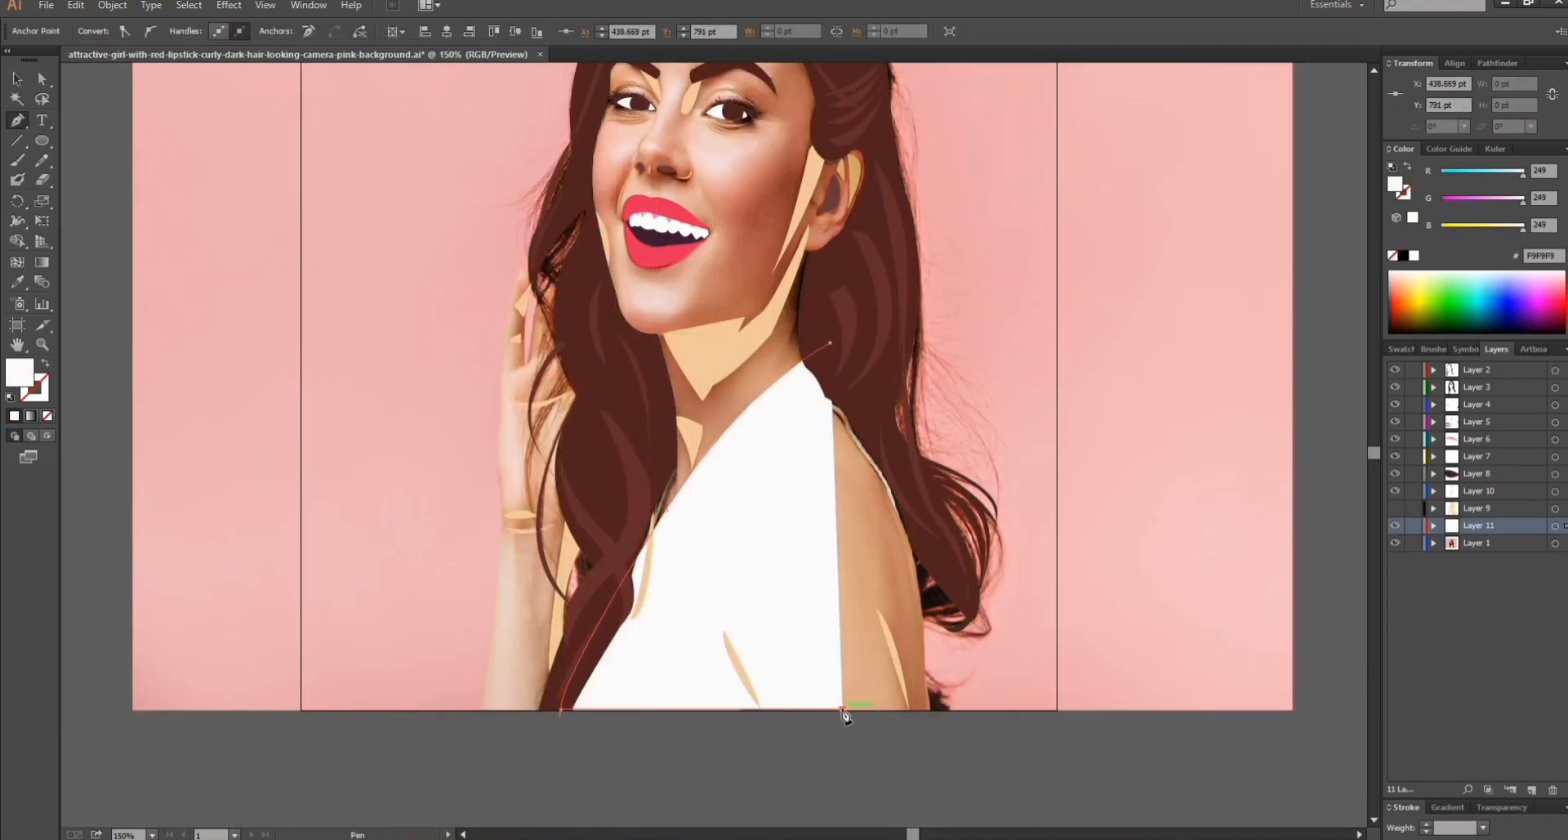
click(1396, 508)
drag(891, 460, 868, 433)
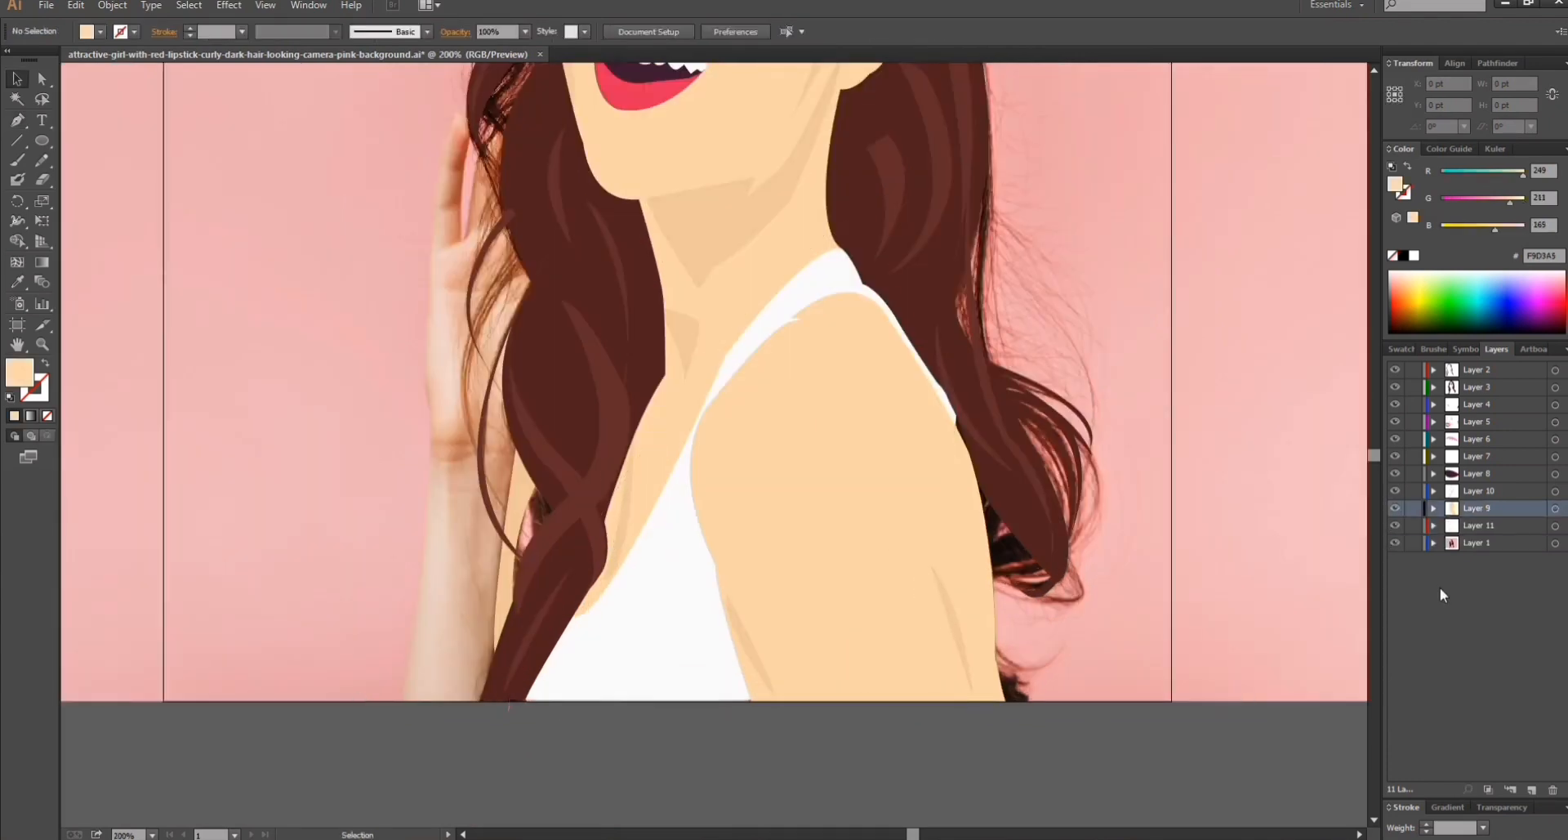
Add a new layer directly above the photo layer and set the fill colour to pink EFACD3.
click(1476, 544)
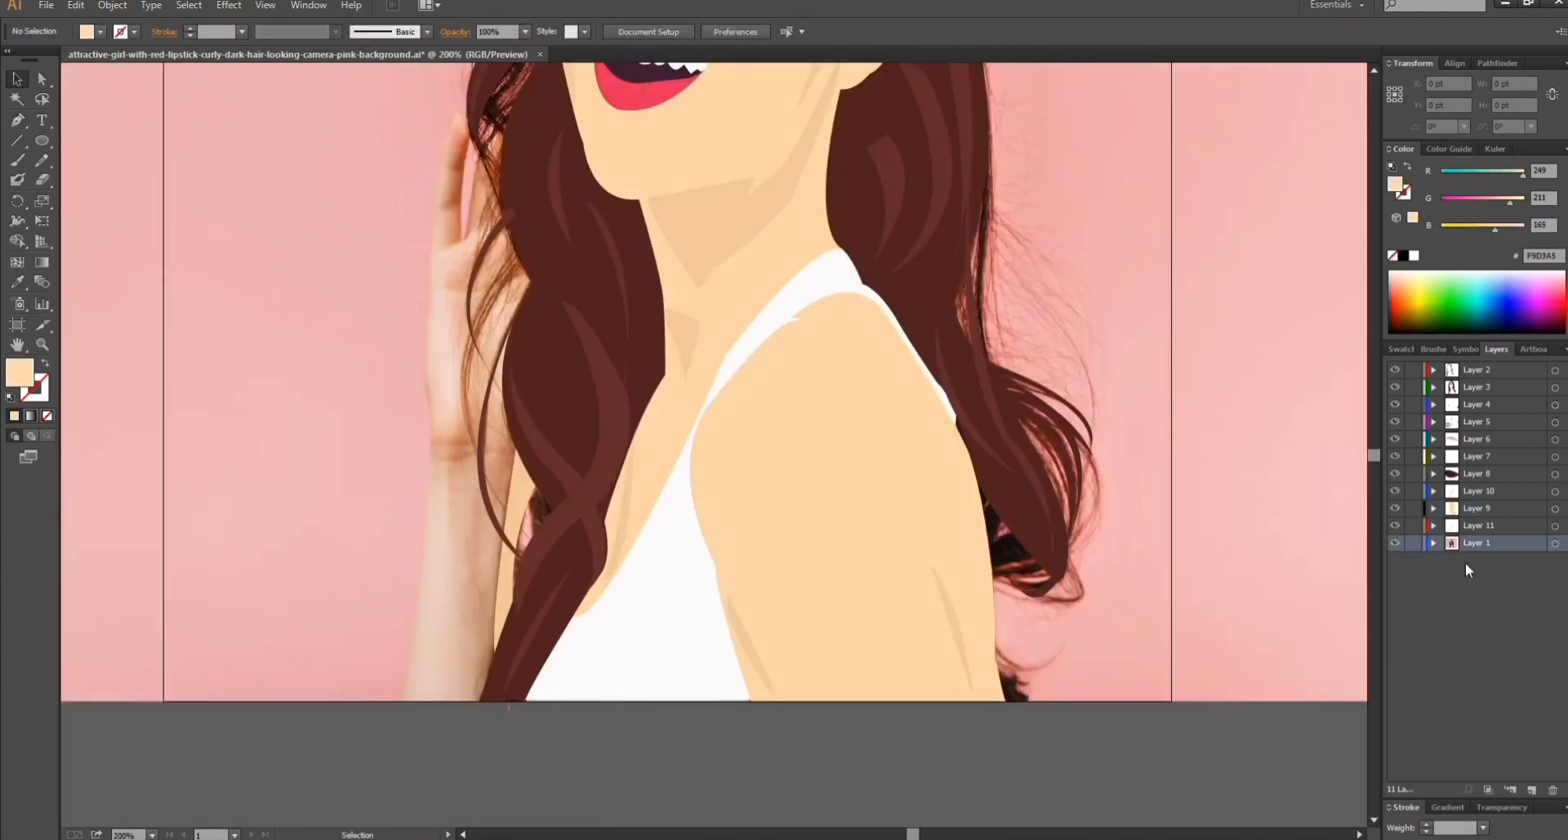
double_click(17, 373)
click(251, 83)
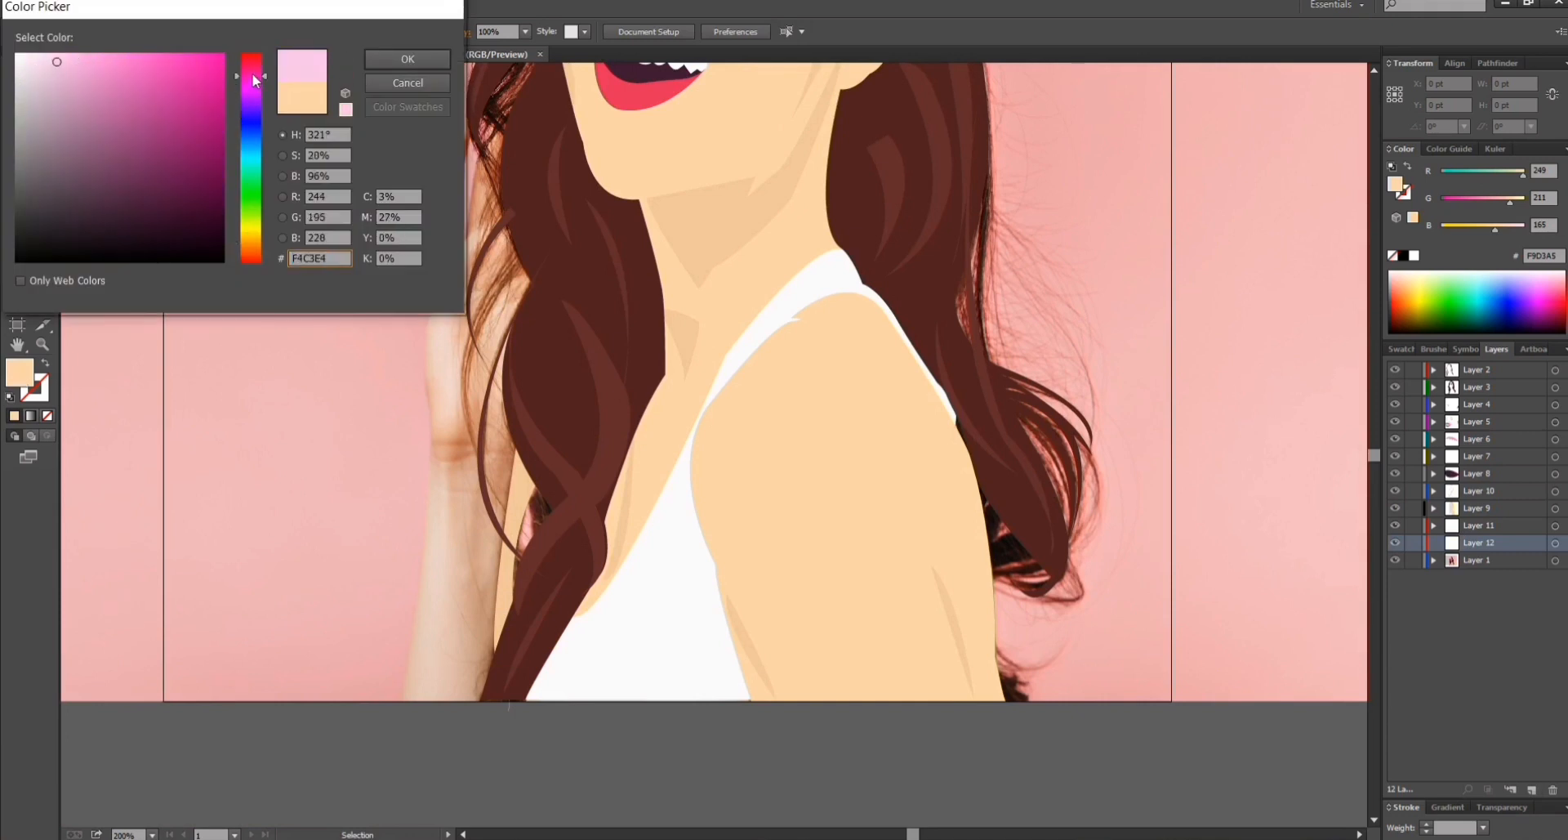
click(251, 72)
click(46, 64)
key(Return)
Draw a closed pink background rectangle through the artboard's four corners, behind the portrait.
scroll(366, 616, down, 1)
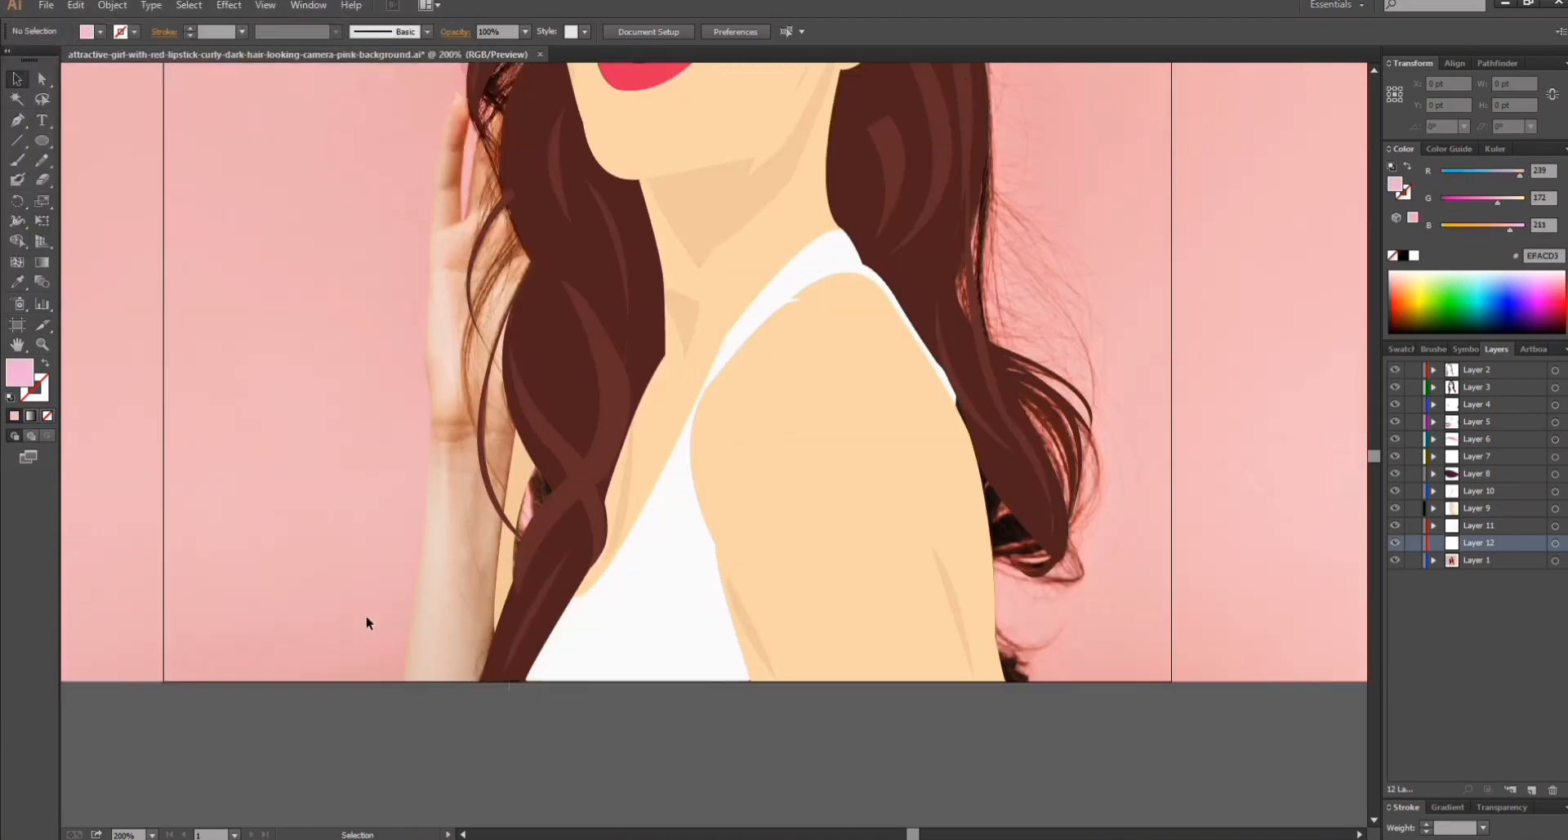
click(166, 682)
click(1172, 680)
scroll(1128, 507, up, 10)
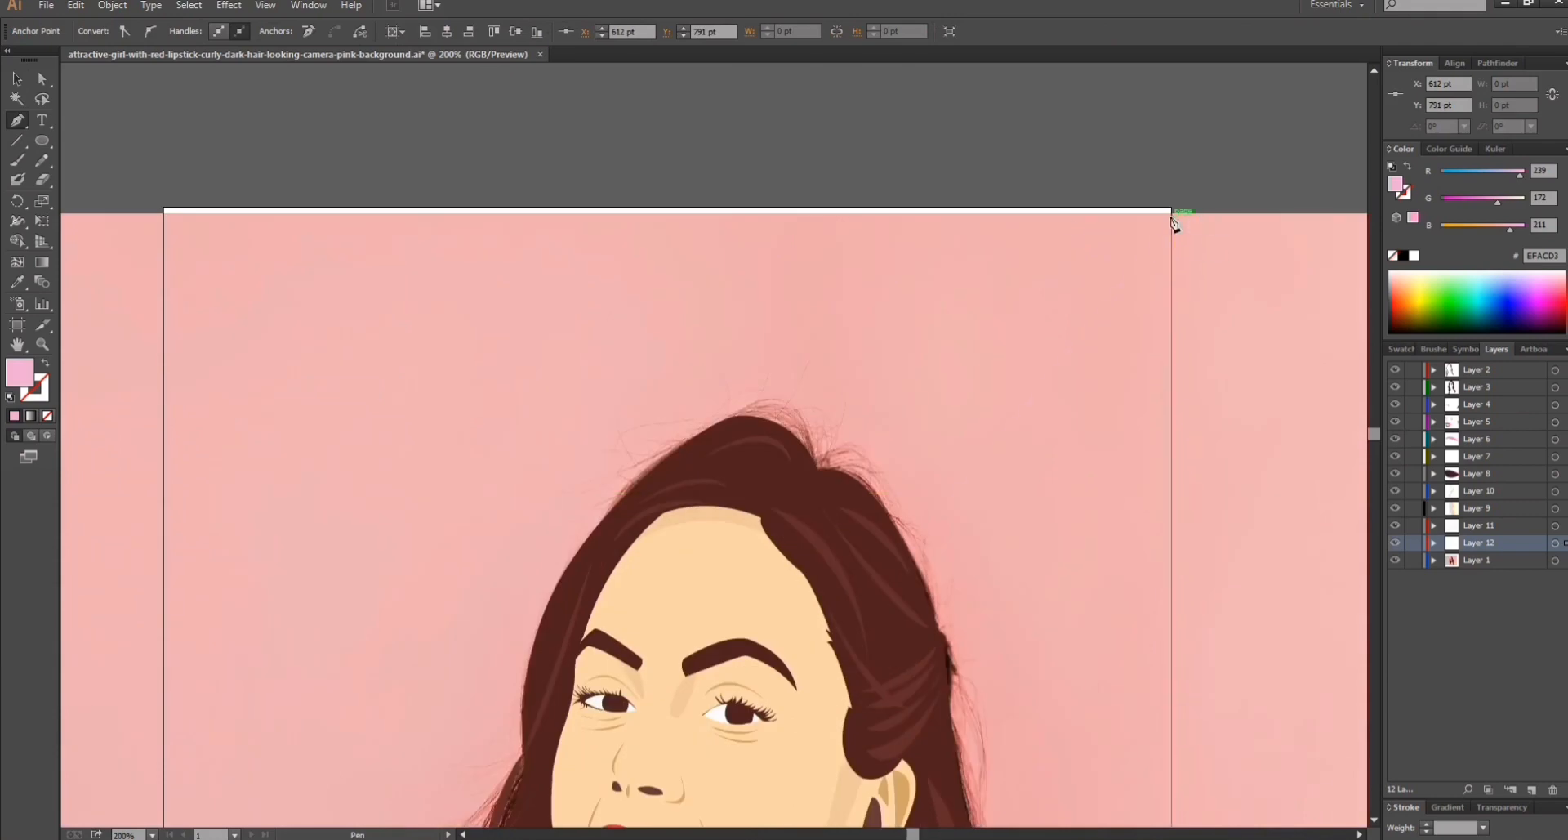
click(1173, 214)
click(164, 214)
scroll(166, 220, down, 10)
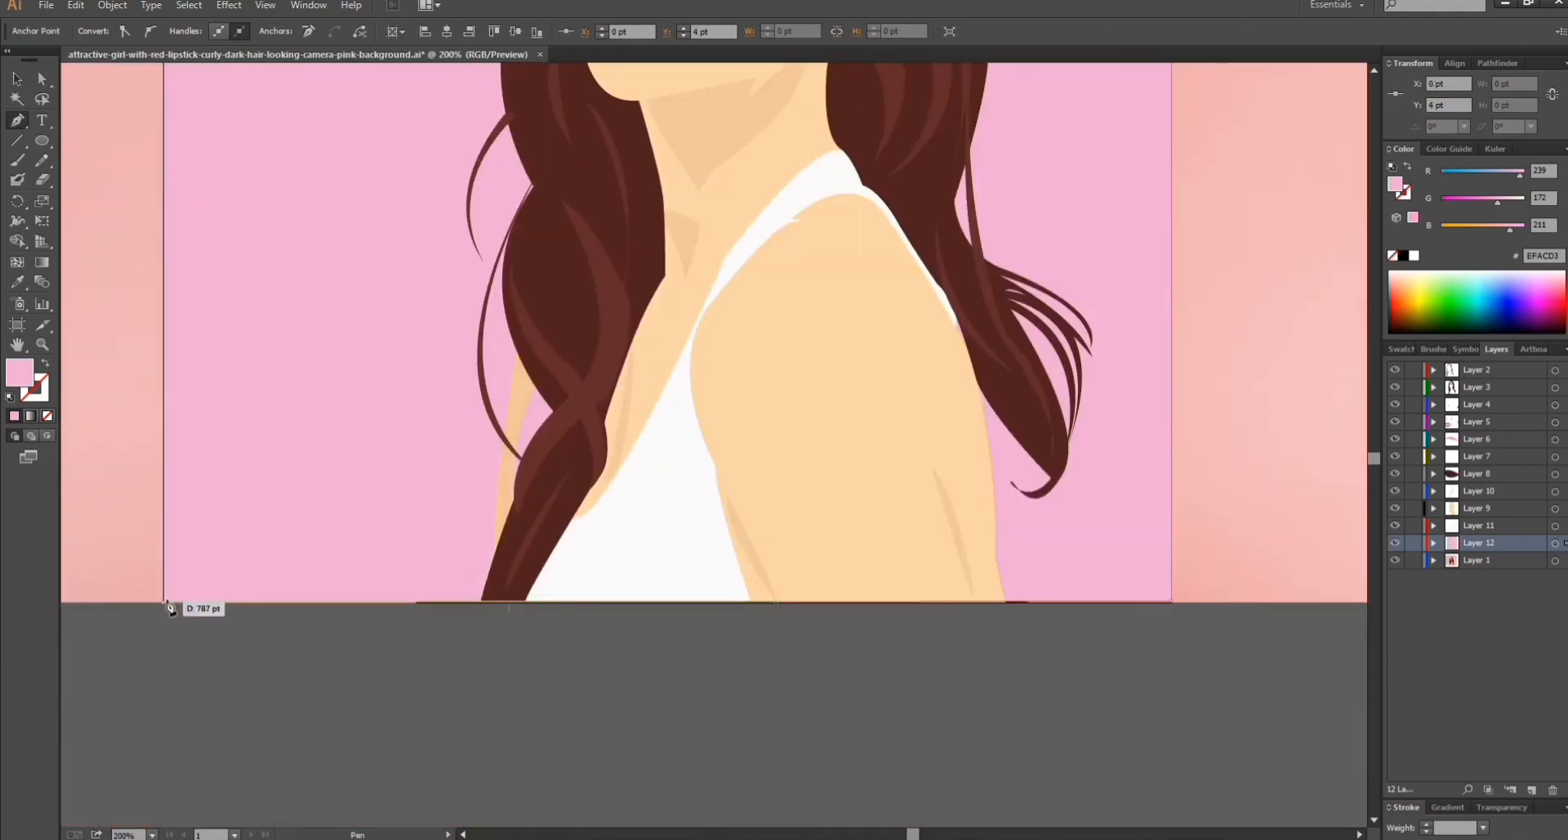
Hide the reference photo layer and inspect the portrait and its lower arm area against the pink background.
scroll(842, 505, up, 10)
scroll(851, 508, down, 2)
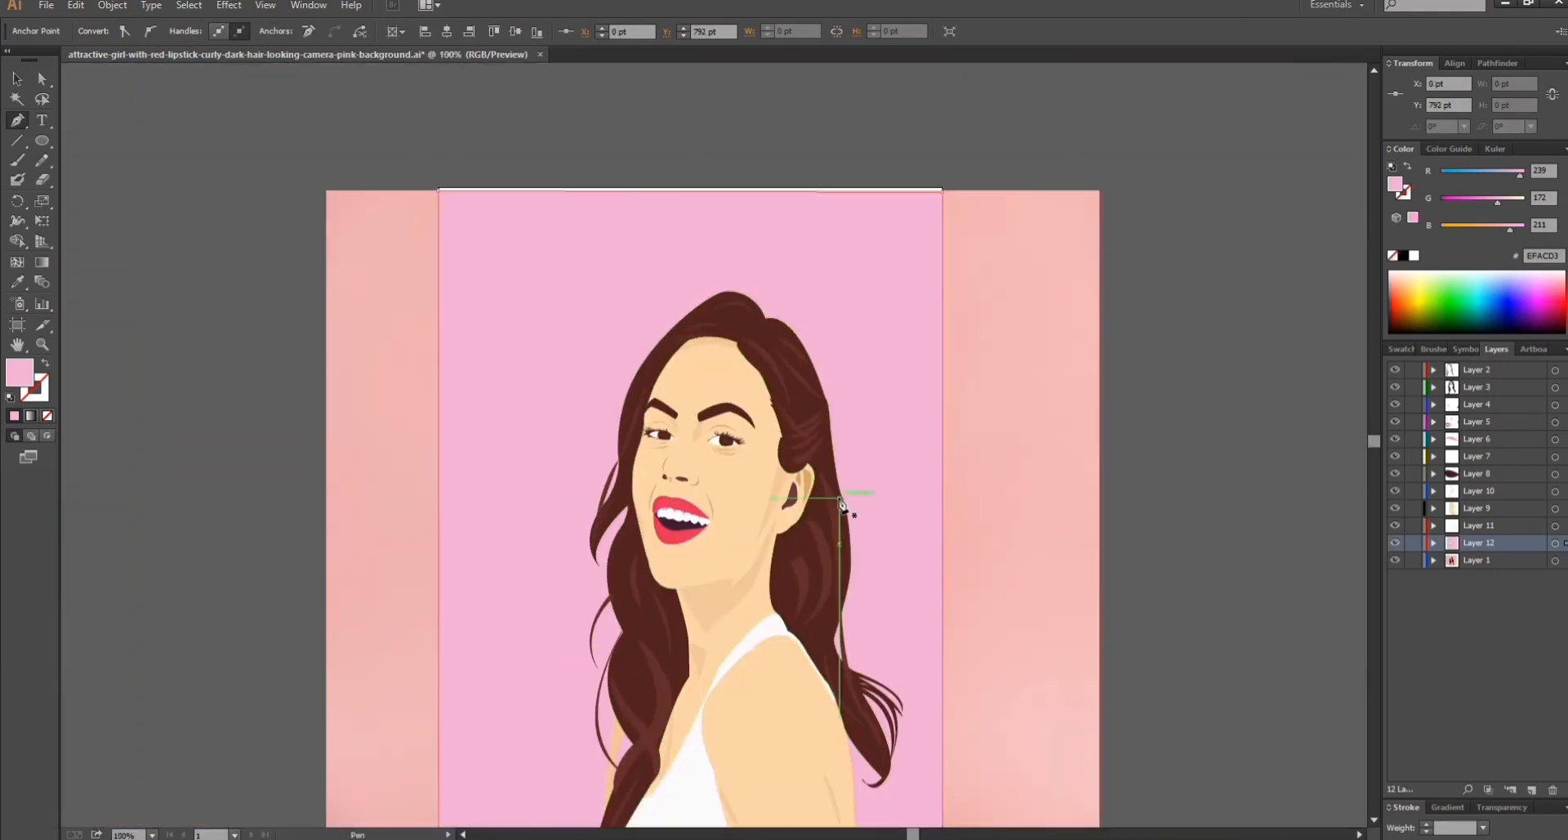
click(1394, 560)
scroll(1273, 517, up, 4)
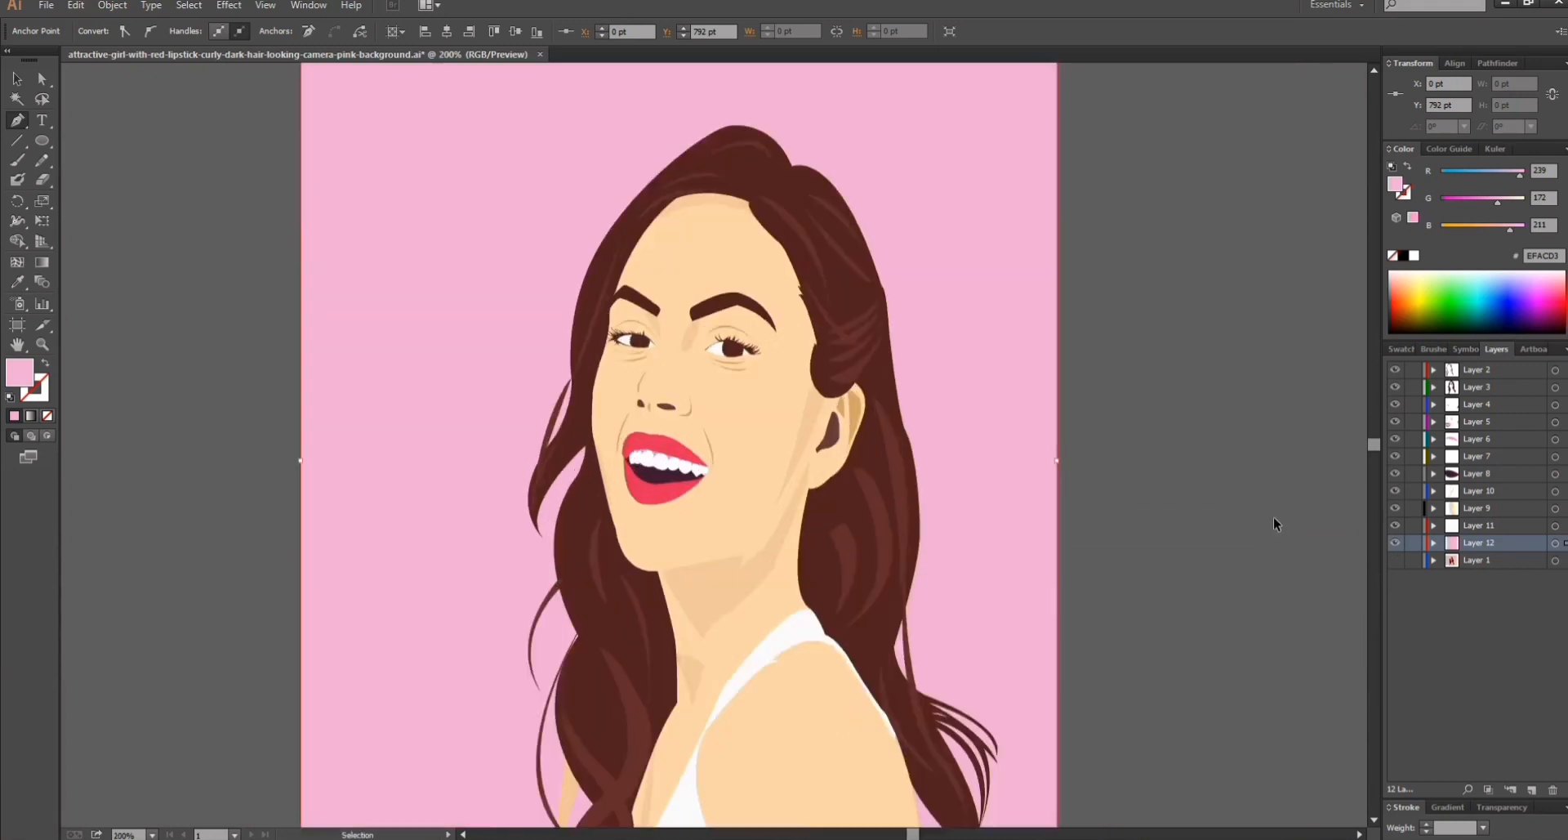
scroll(1278, 526, up, 1)
scroll(1279, 527, down, 10)
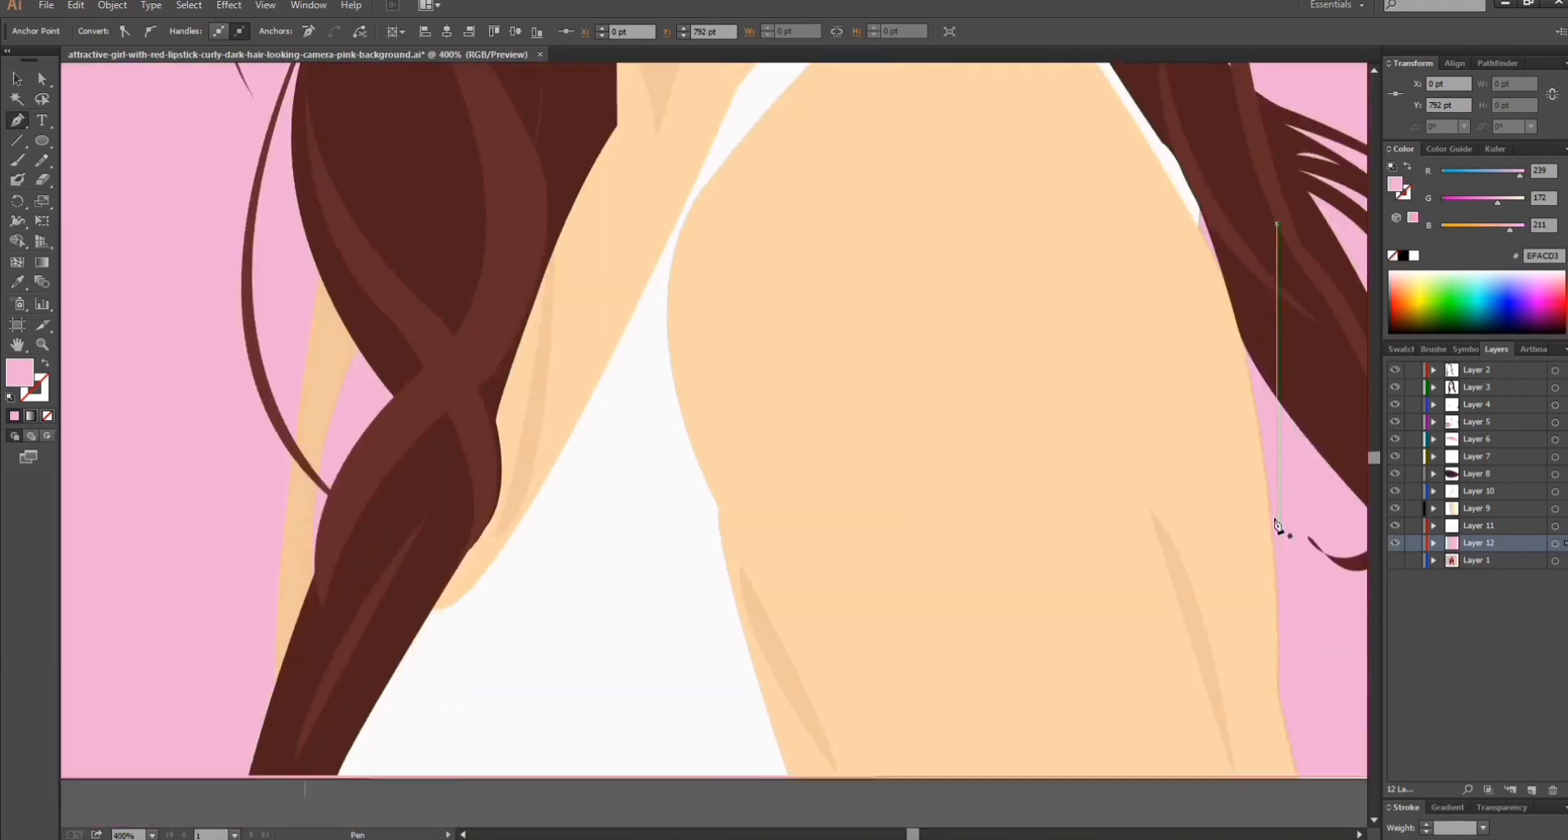